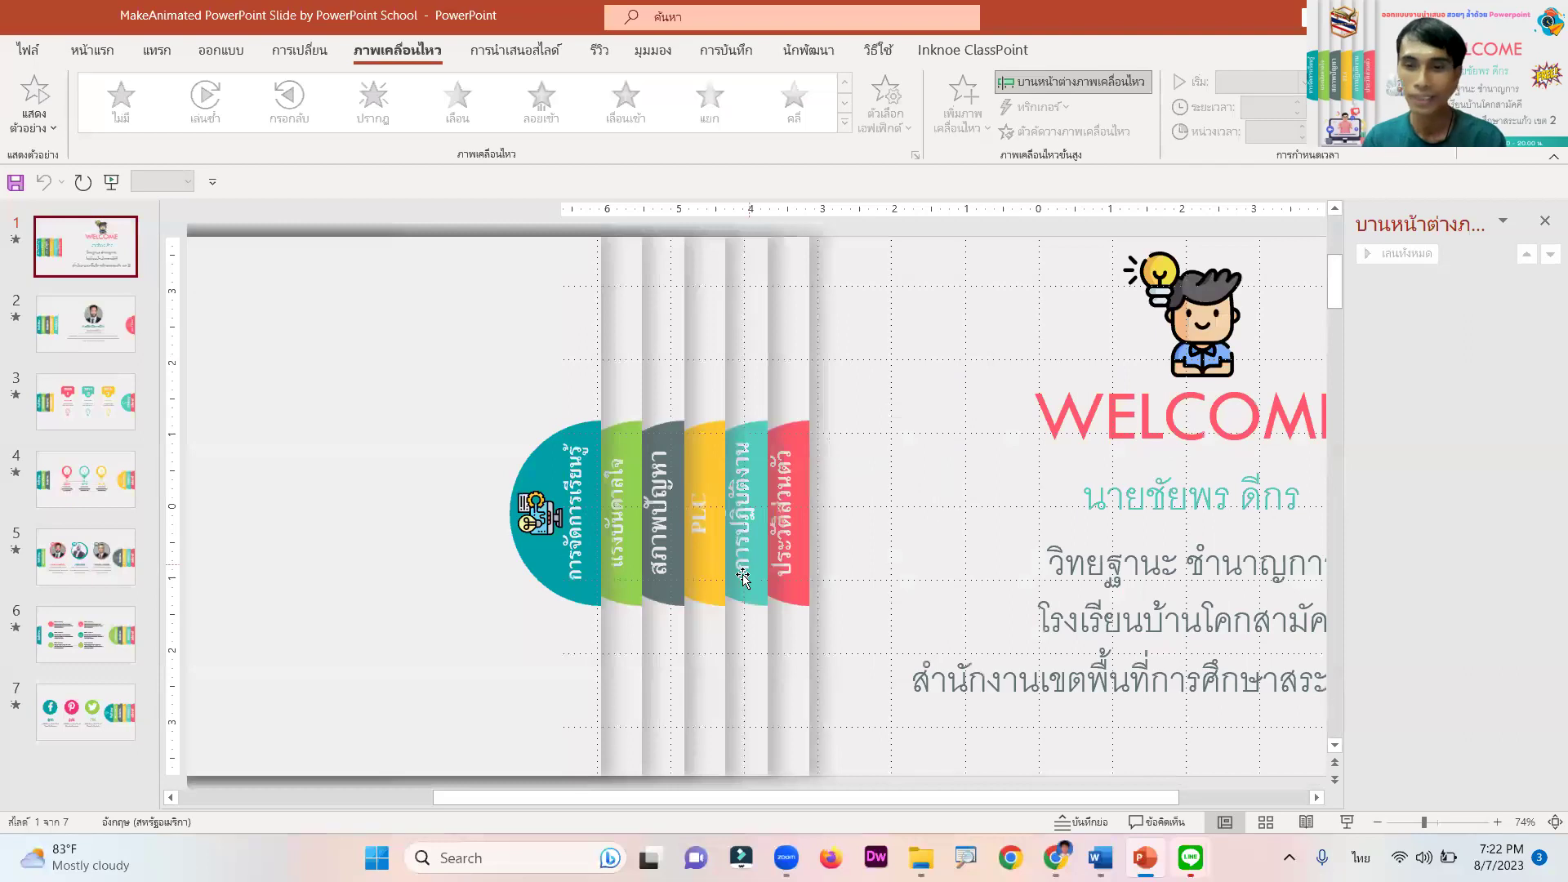
Switch to Chrome, bring up the LOVE PPT CAI 60566 folder in Google Drive and select its web address
{"action": "left_click", "coordinate": [1055, 857]}
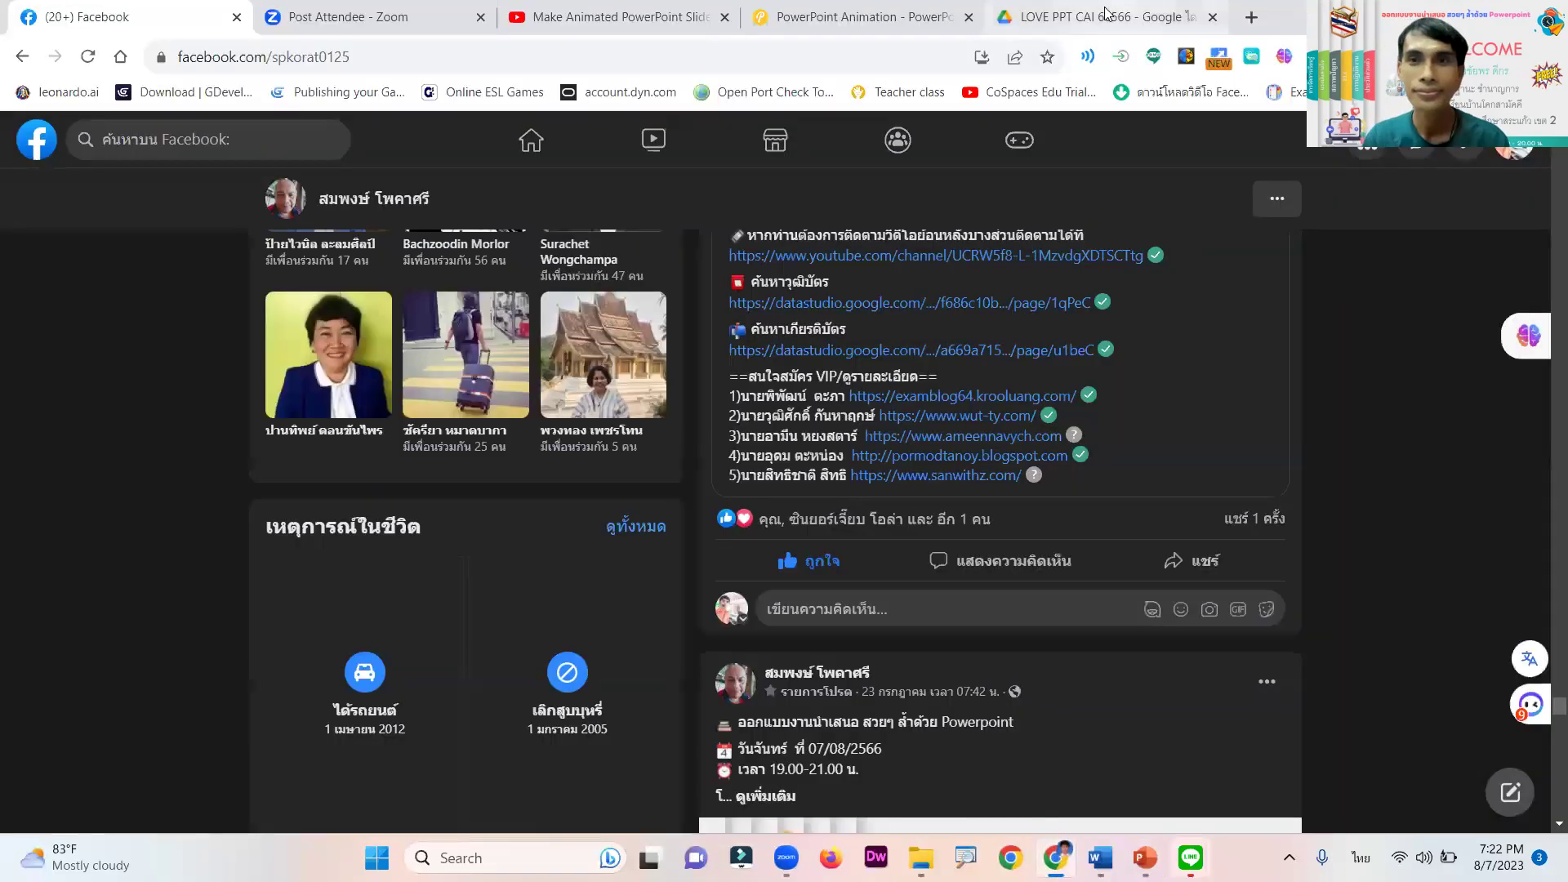
{"action": "left_click", "coordinate": [1114, 17]}
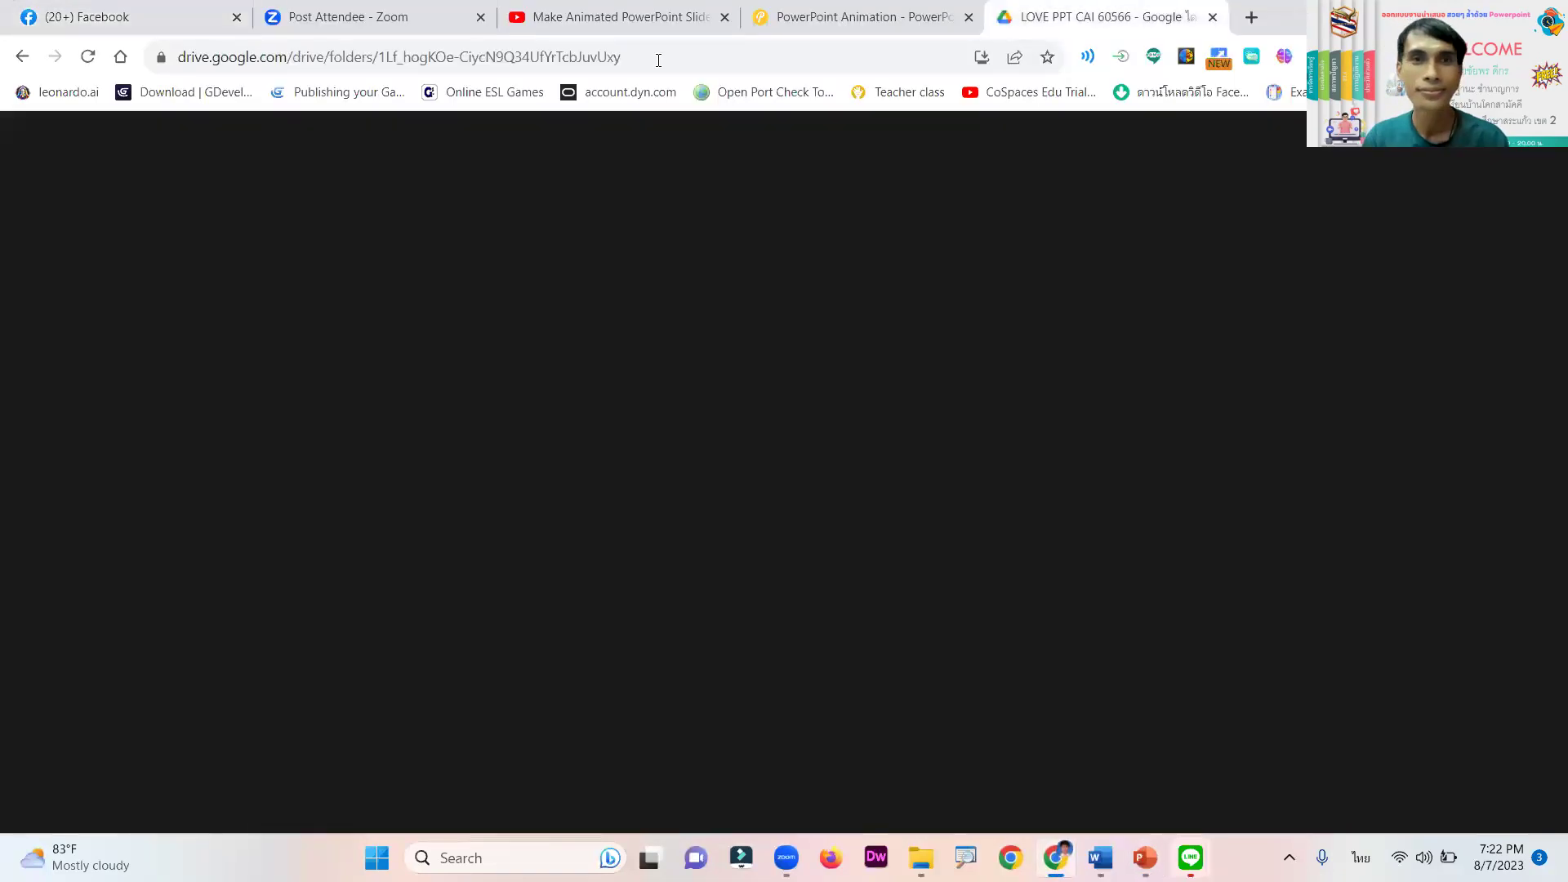
{"action": "left_click", "coordinate": [657, 61]}
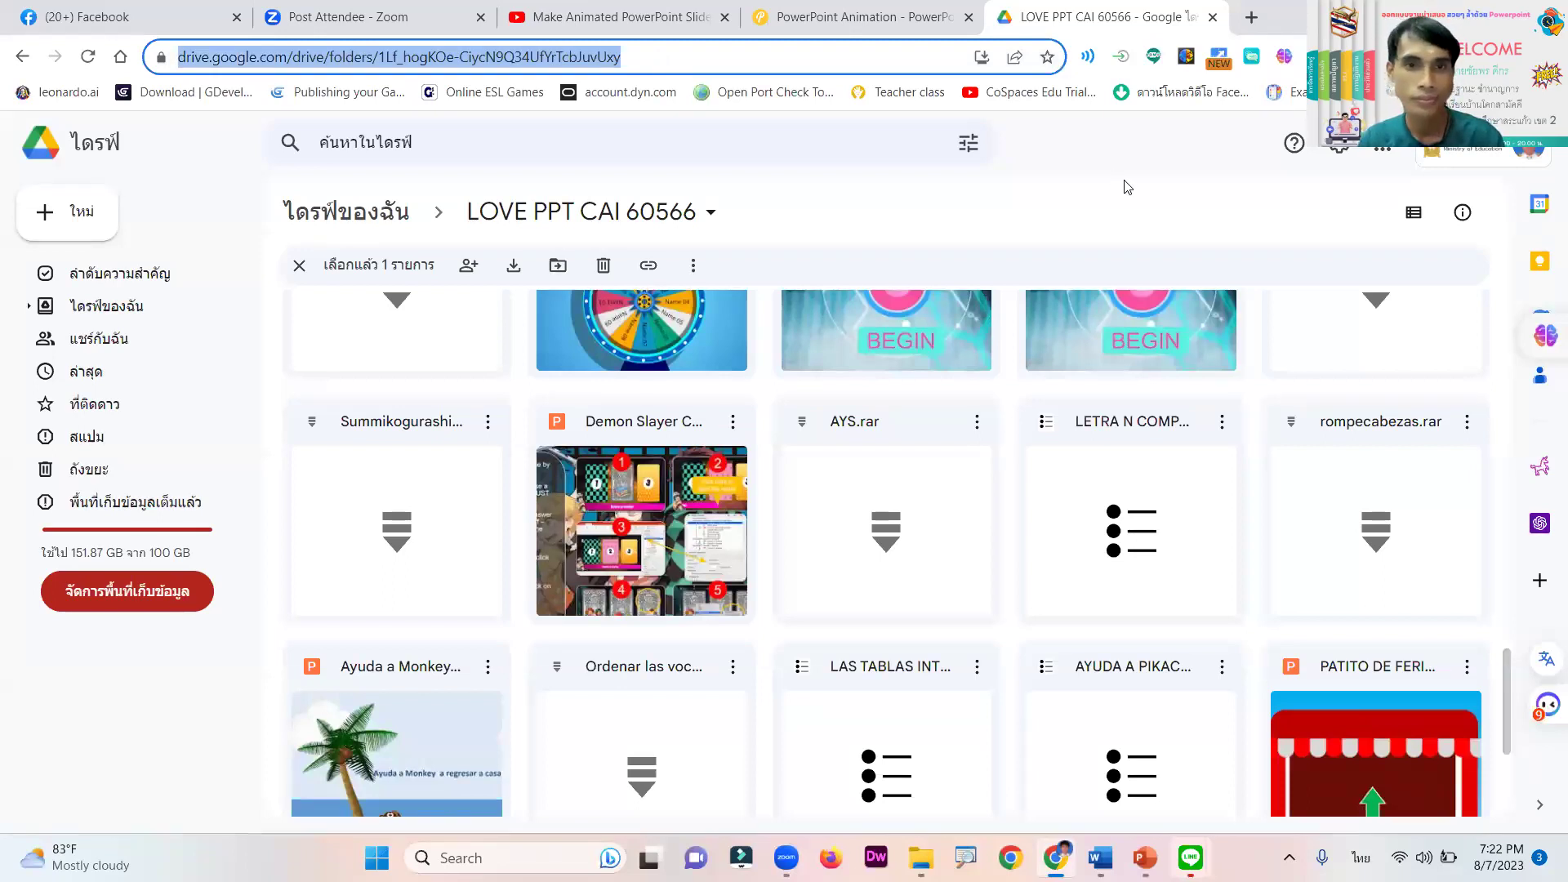
{"action": "key", "text": "alt+Tab"}
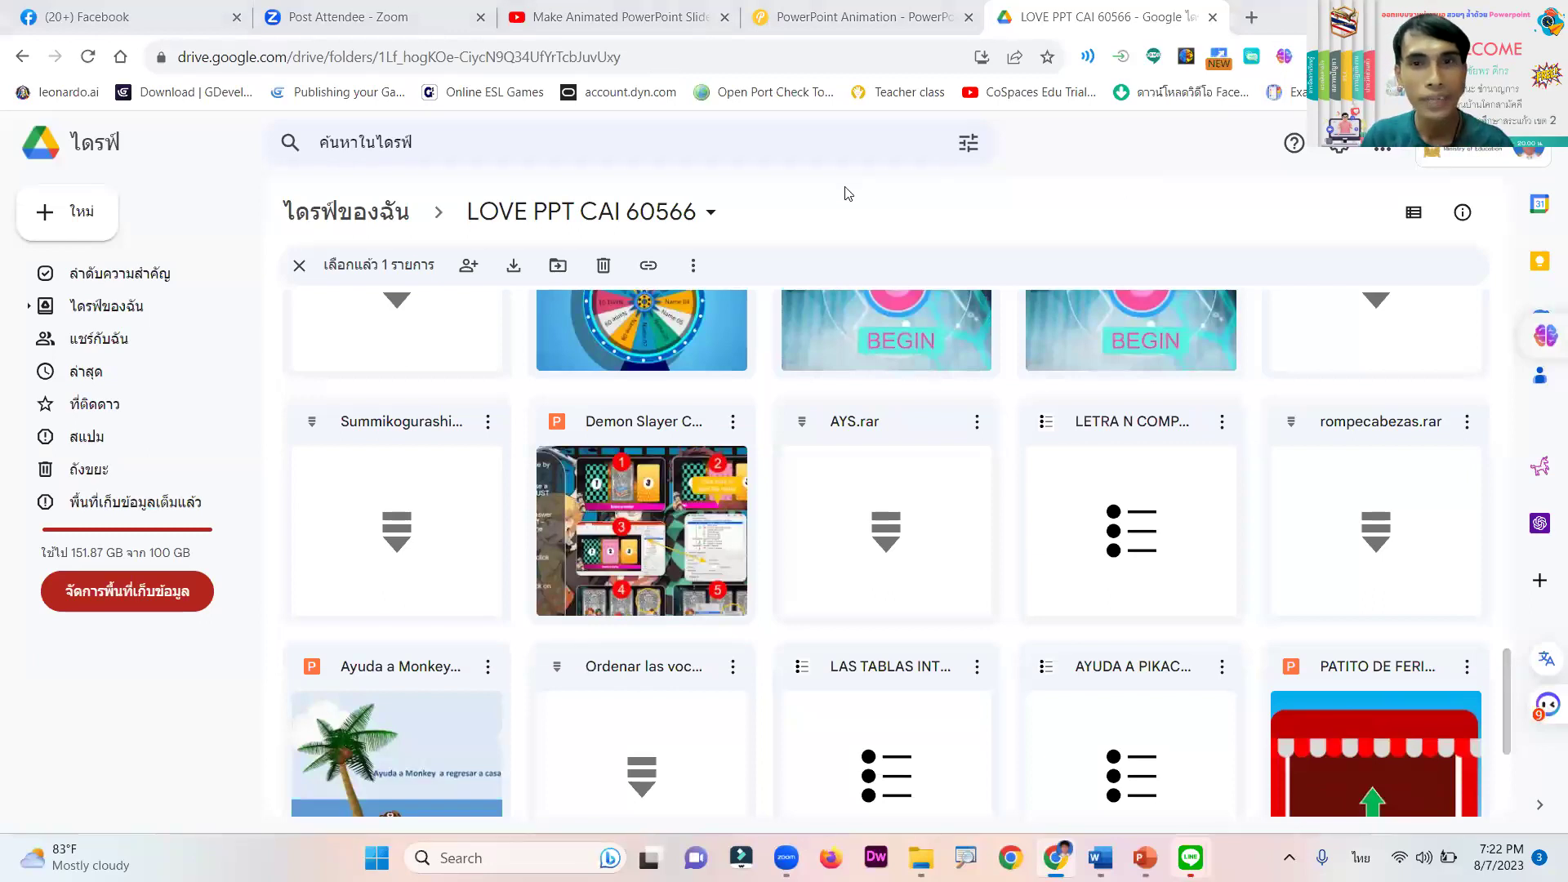
Look through the PowerPoint game and quiz files in the LOVE PPT CAI 60566 folder
{"action": "scroll", "coordinate": [785, 373], "scroll_direction": "up", "scroll_amount": 8}
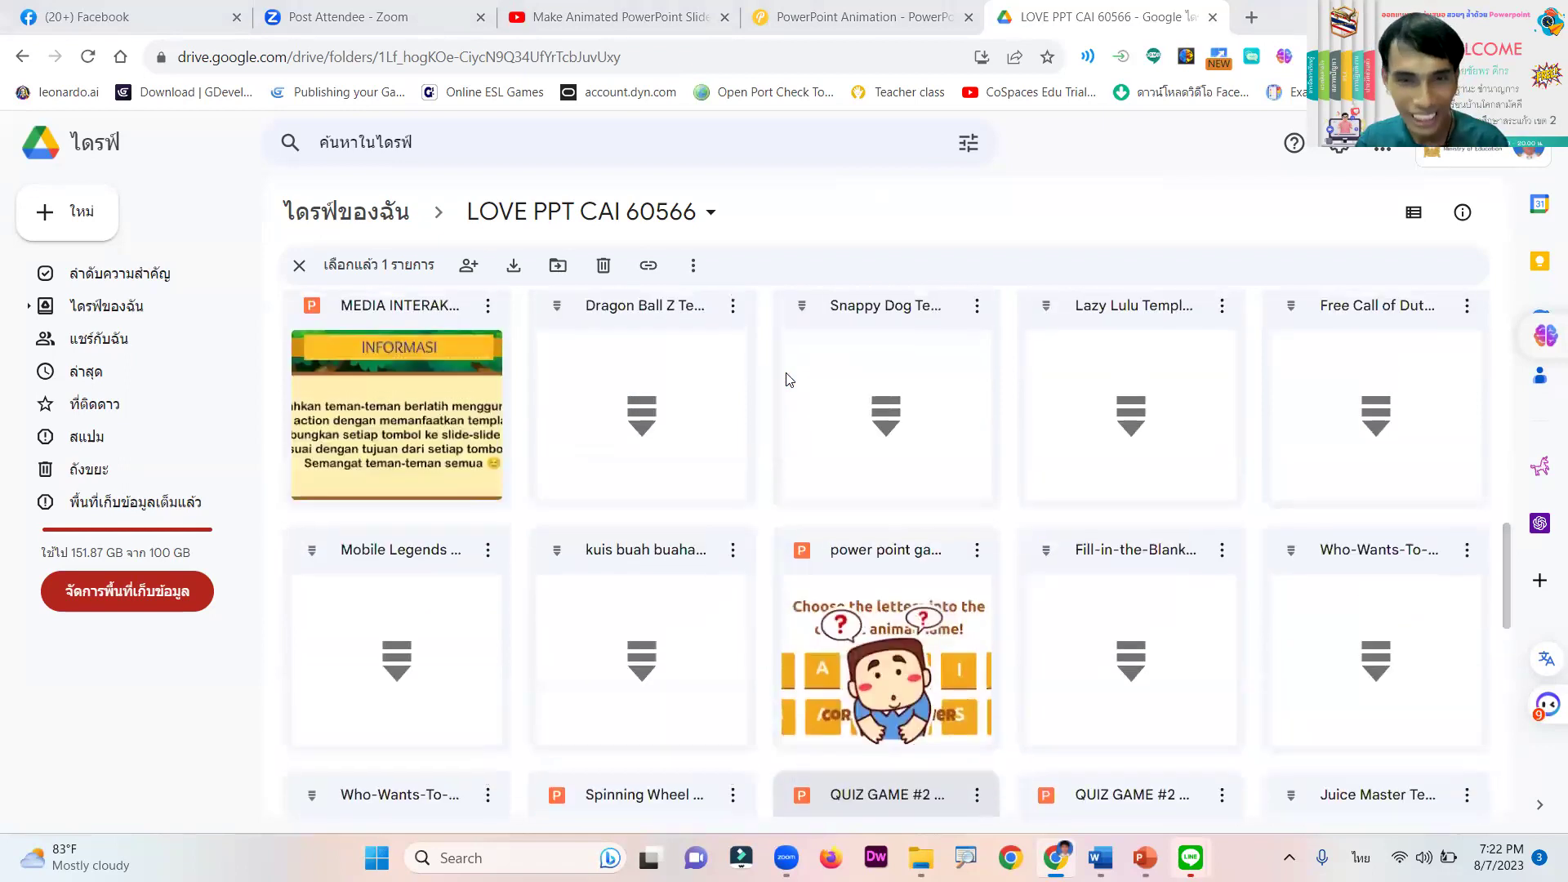
{"action": "scroll", "coordinate": [789, 380], "scroll_direction": "up", "scroll_amount": 10}
{"action": "scroll", "coordinate": [797, 409], "scroll_direction": "up", "scroll_amount": 3}
{"action": "scroll", "coordinate": [796, 403], "scroll_direction": "down", "scroll_amount": 12}
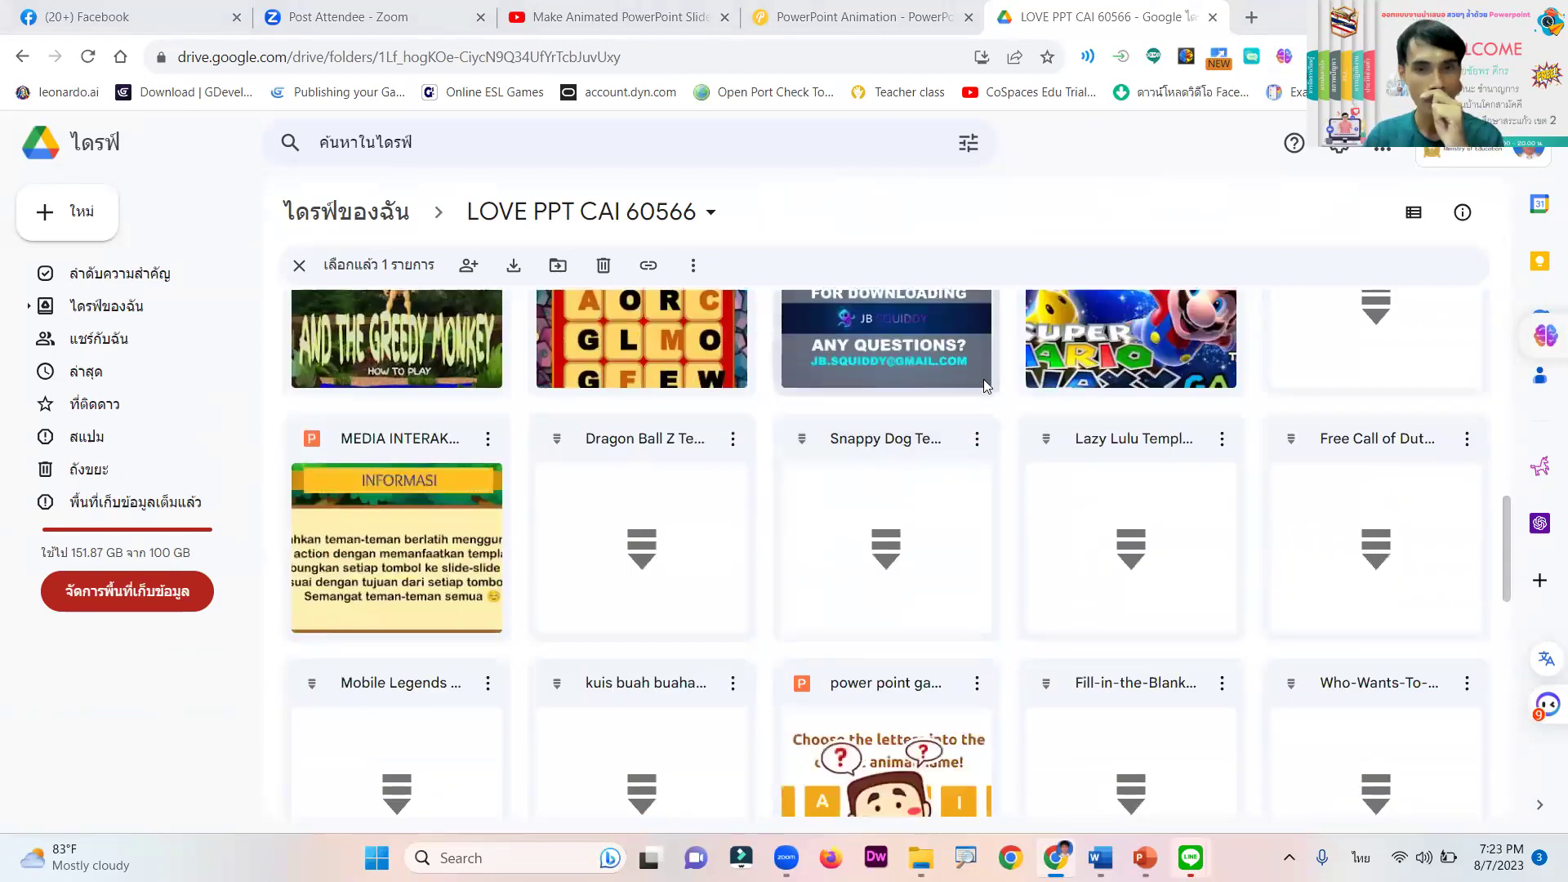
{"action": "scroll", "coordinate": [978, 413], "scroll_direction": "down", "scroll_amount": 4}
{"action": "scroll", "coordinate": [979, 412], "scroll_direction": "down", "scroll_amount": 3}
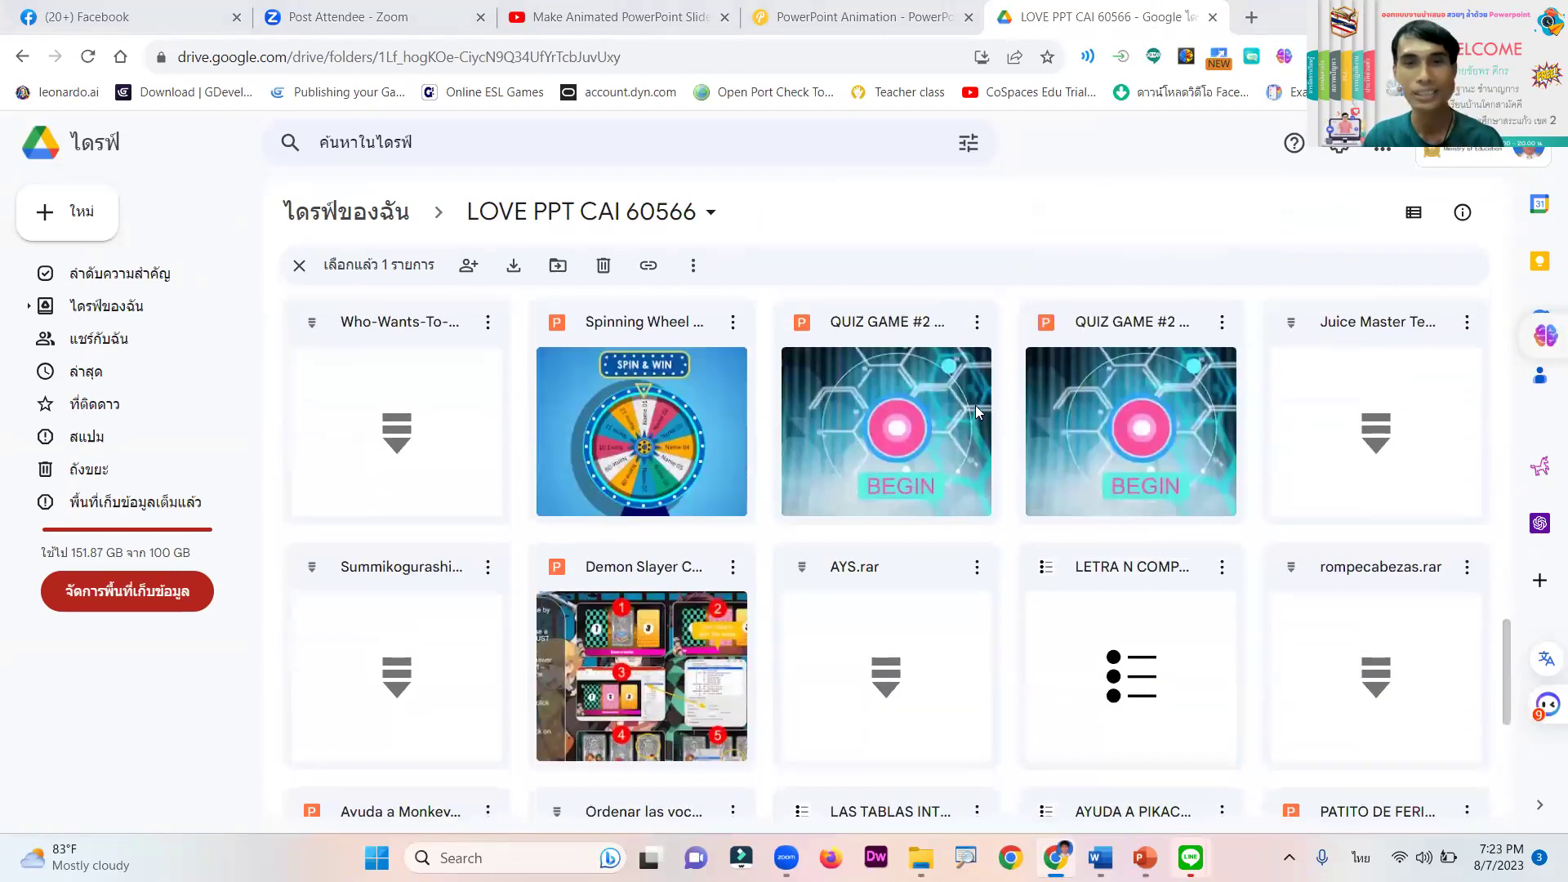
{"action": "scroll", "coordinate": [977, 413], "scroll_direction": "up", "scroll_amount": 11}
{"action": "scroll", "coordinate": [977, 414], "scroll_direction": "up", "scroll_amount": 10}
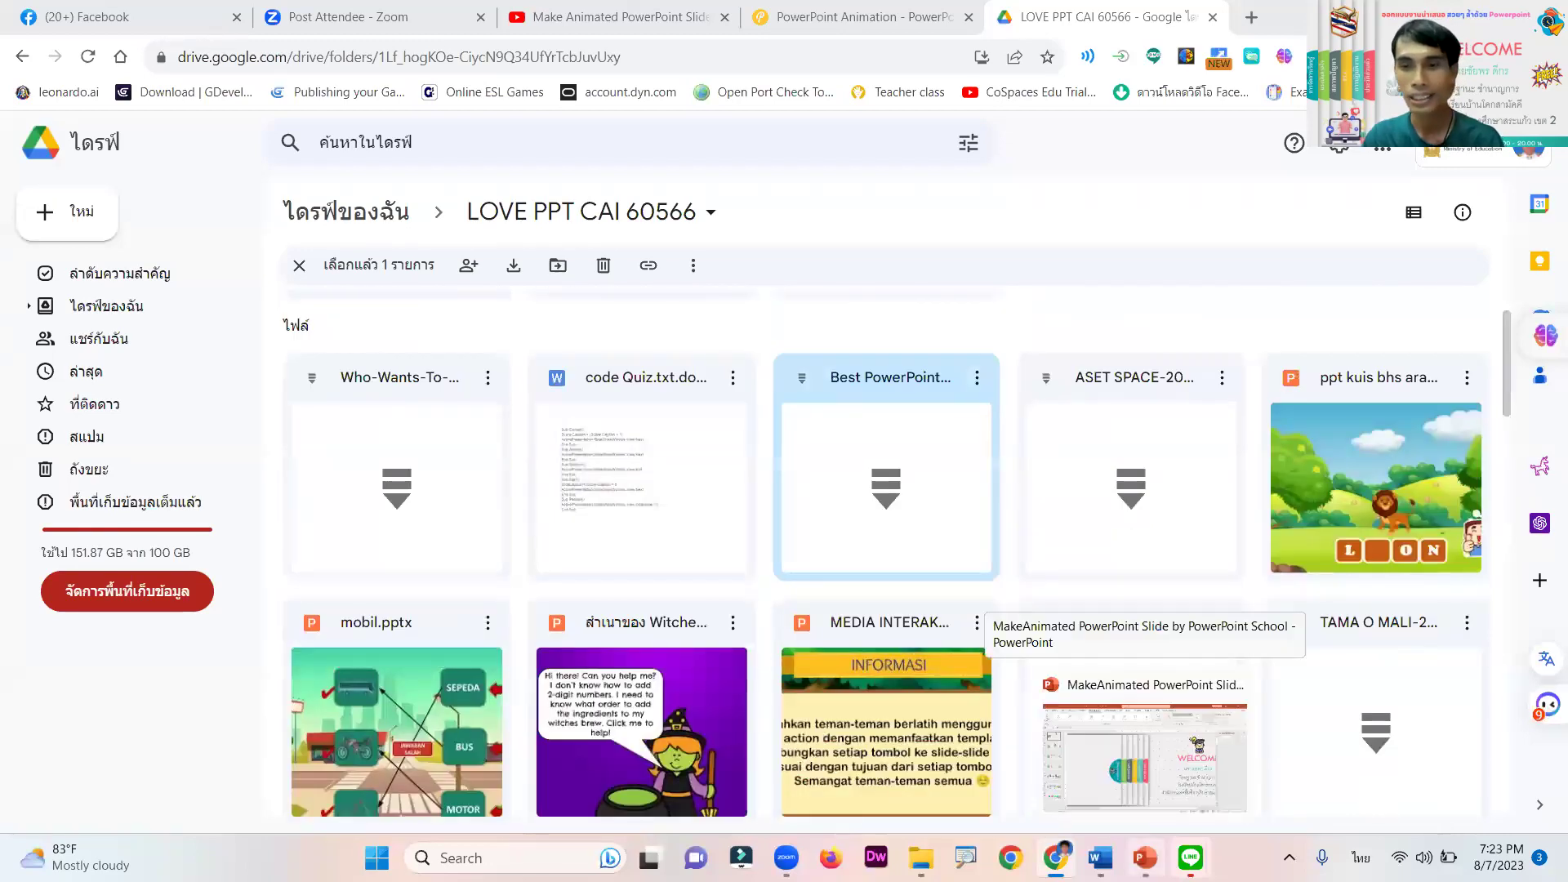
{"action": "key", "text": "alt+Tab"}
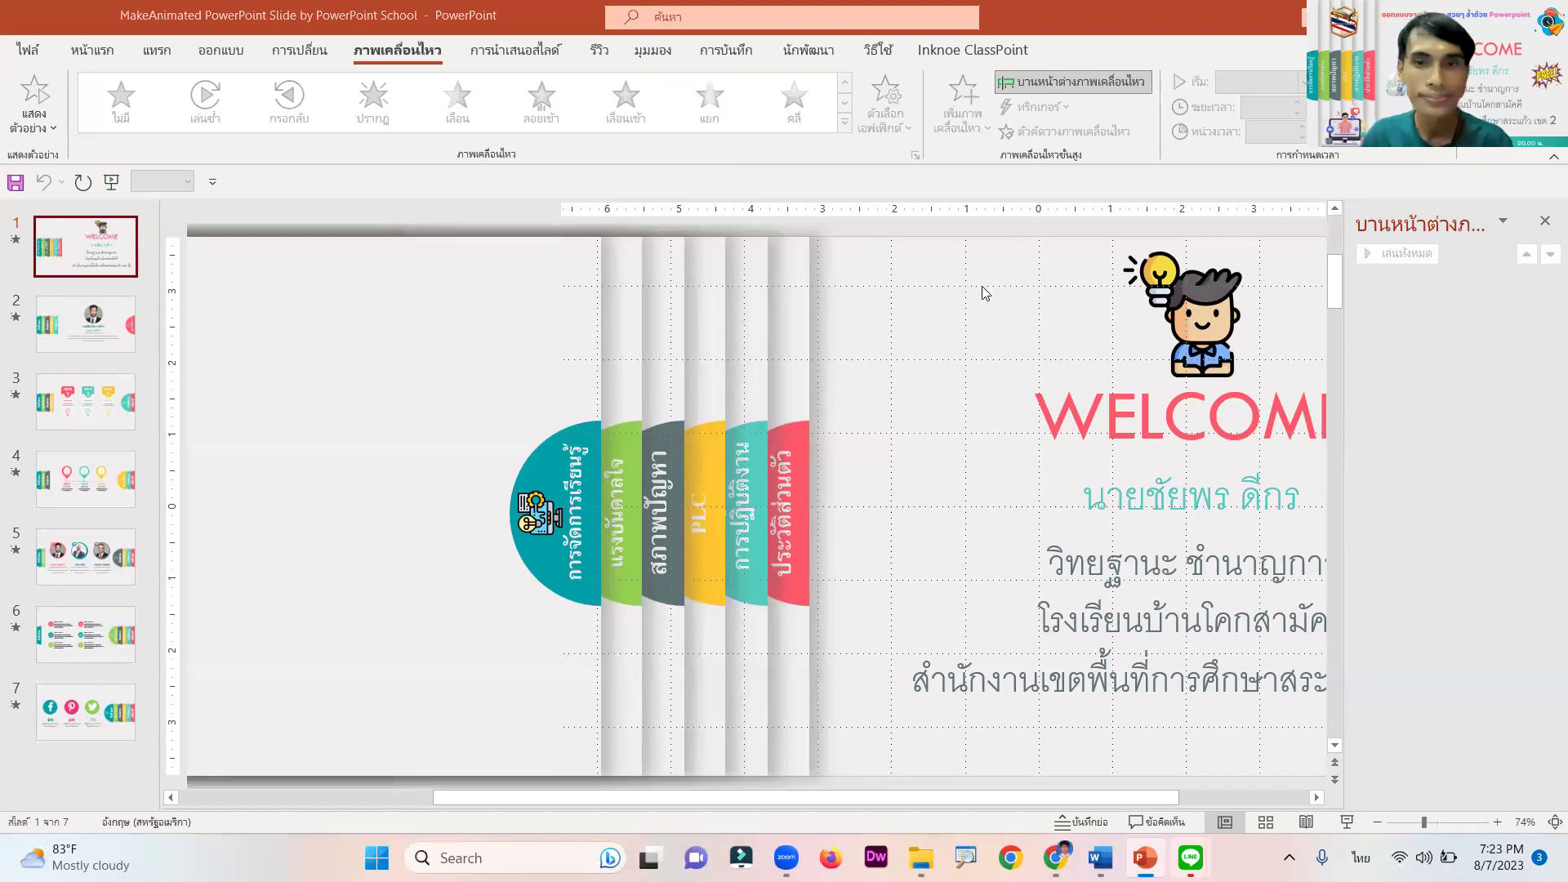
{"action": "left_click", "coordinate": [1452, 15]}
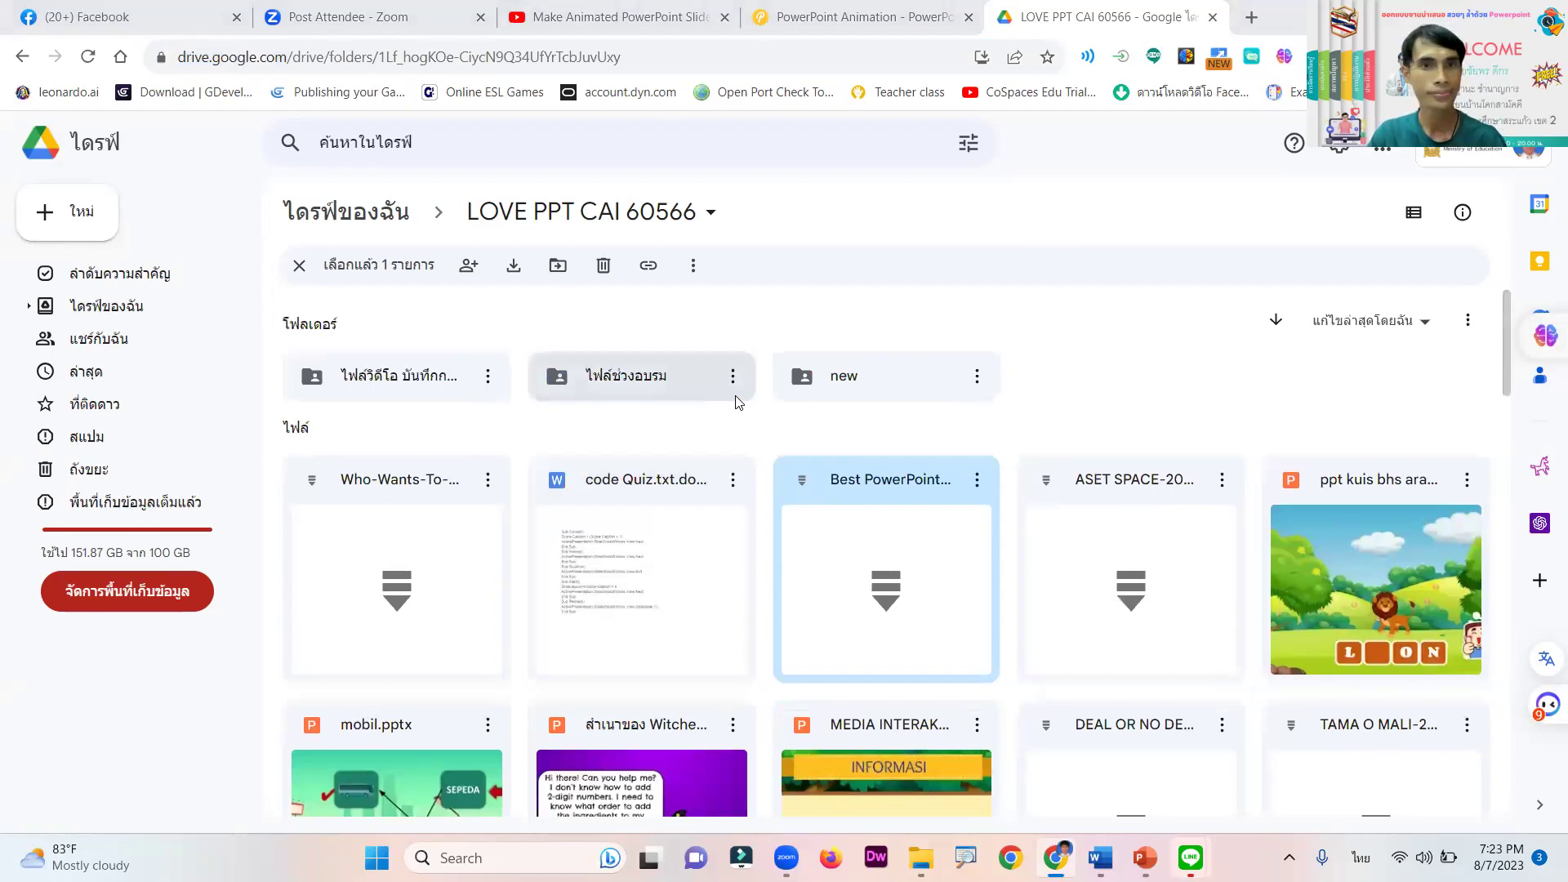
{"action": "scroll", "coordinate": [612, 395], "scroll_direction": "down", "scroll_amount": 1}
{"action": "scroll", "coordinate": [730, 319], "scroll_direction": "up", "scroll_amount": 1}
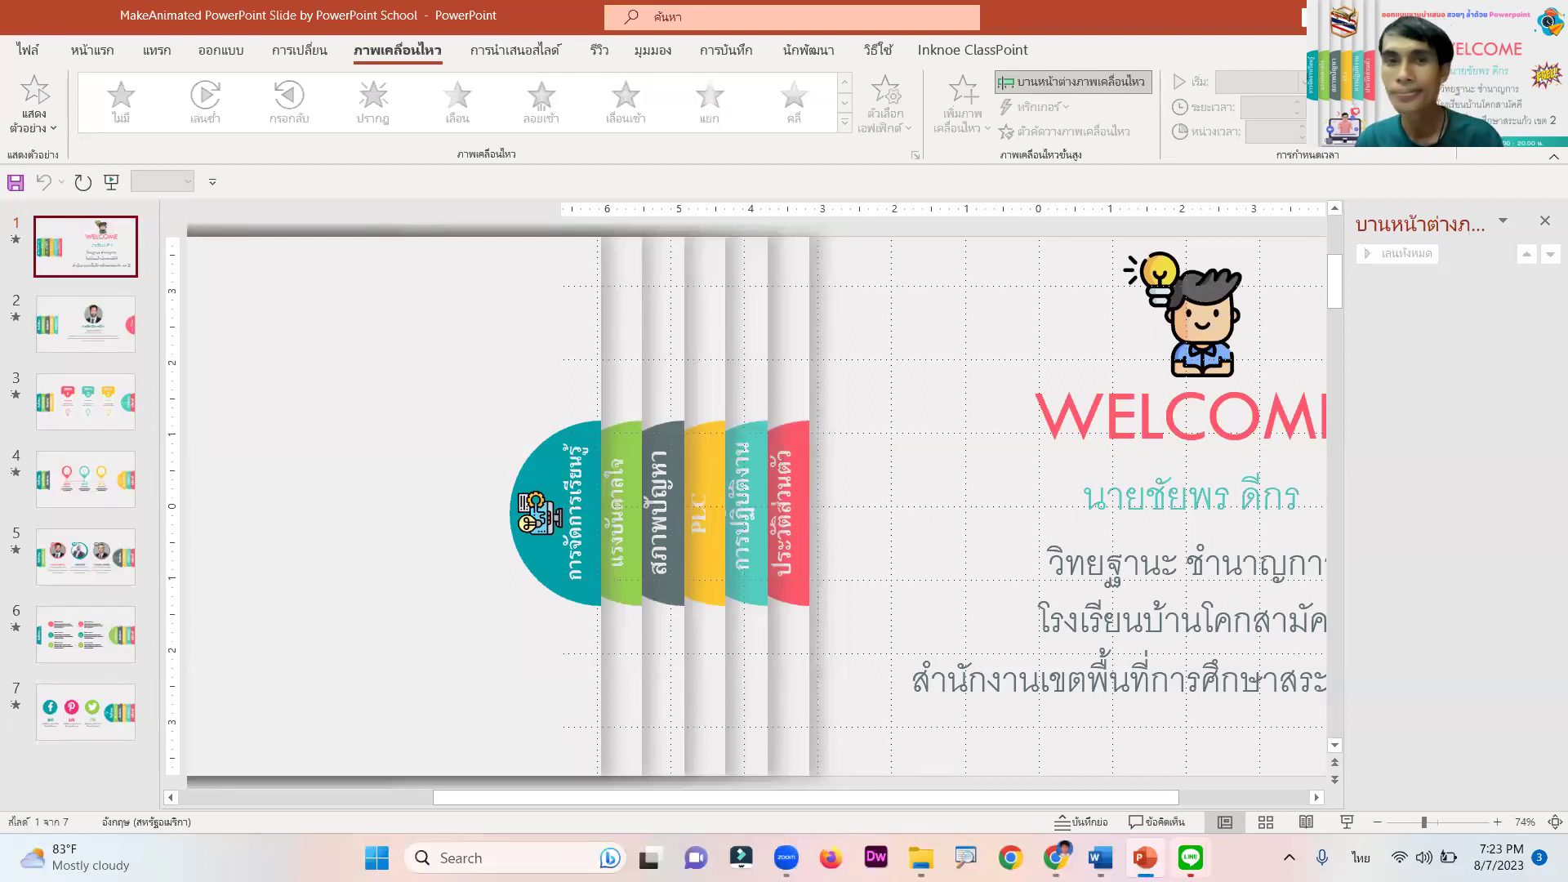
Switch to Chrome and load the Copy Folder Google Apps Script web app in a new browser tab
{"action": "left_click", "coordinate": [1474, 16]}
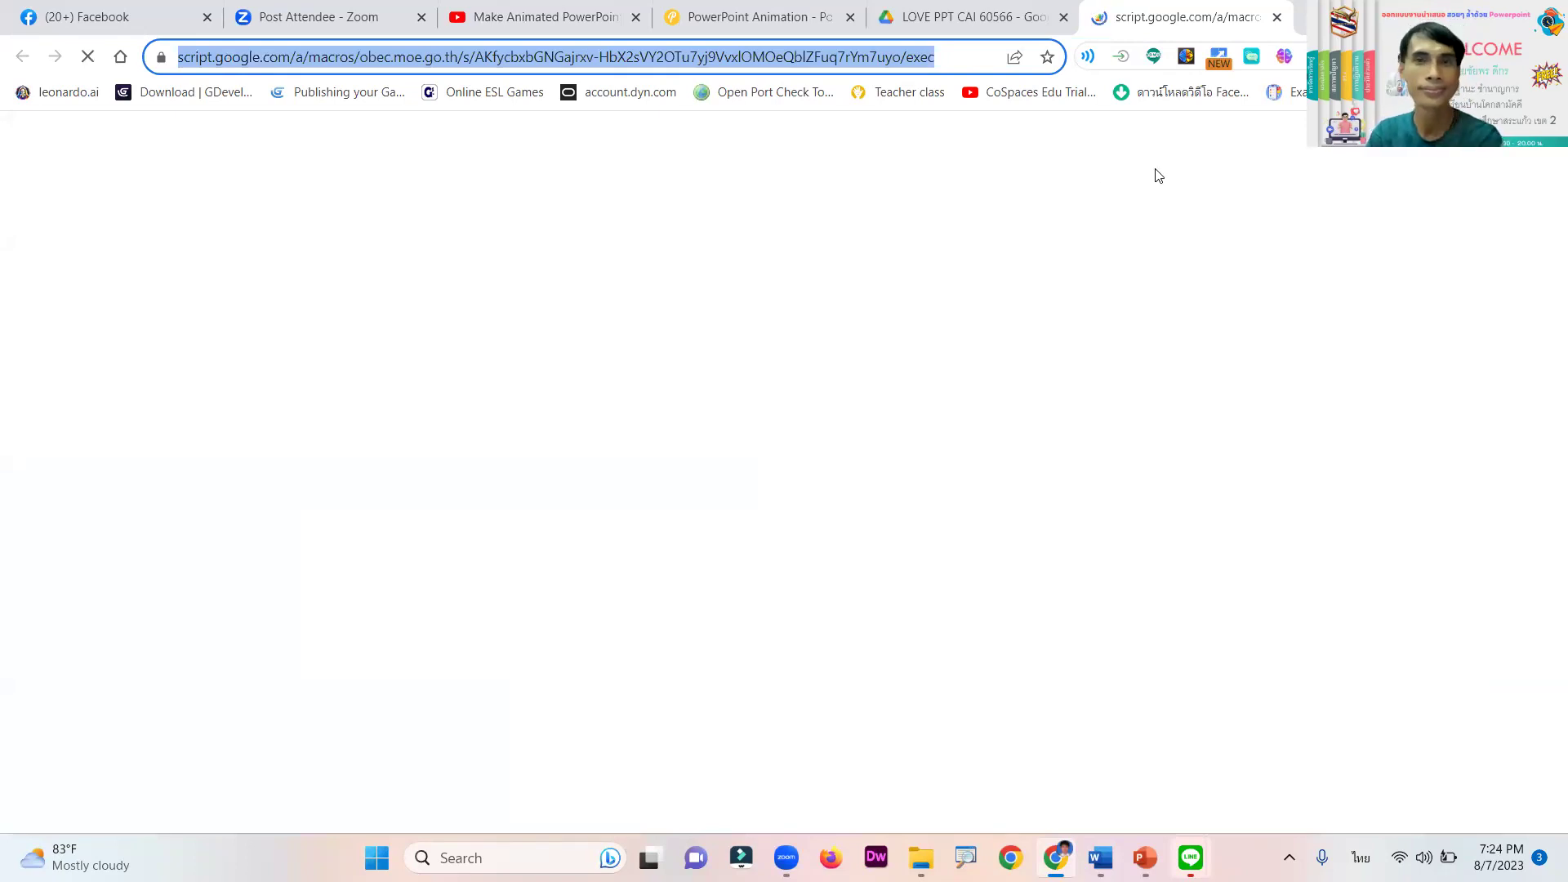
{"action": "left_click", "coordinate": [588, 238]}
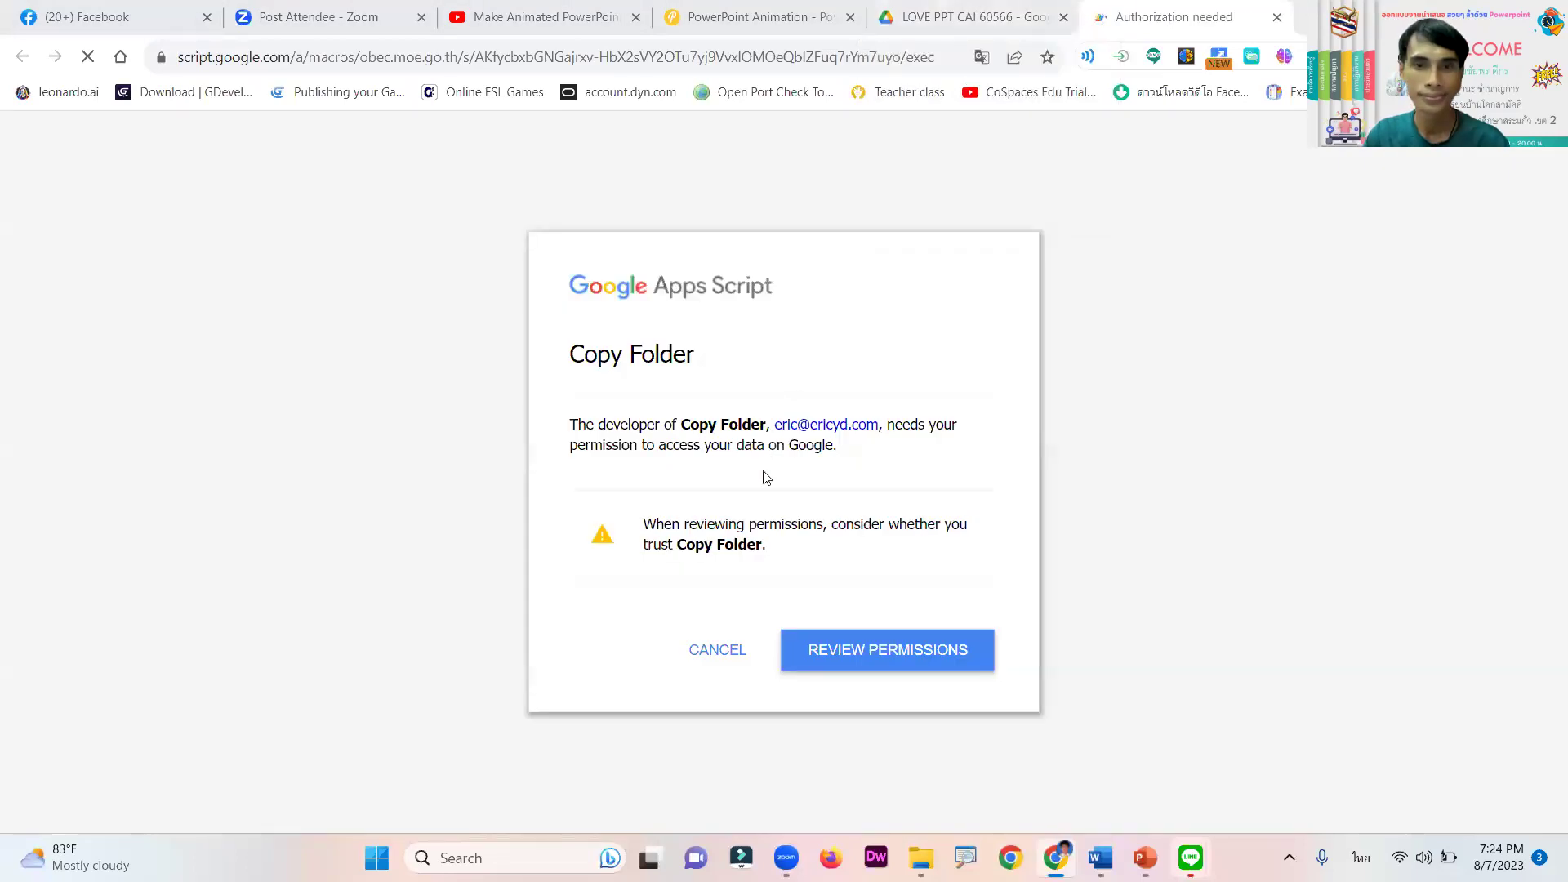
Return to the LOVE PPT CAI 60566 Drive folder and examine its files down to the last item
{"action": "left_click", "coordinate": [977, 19]}
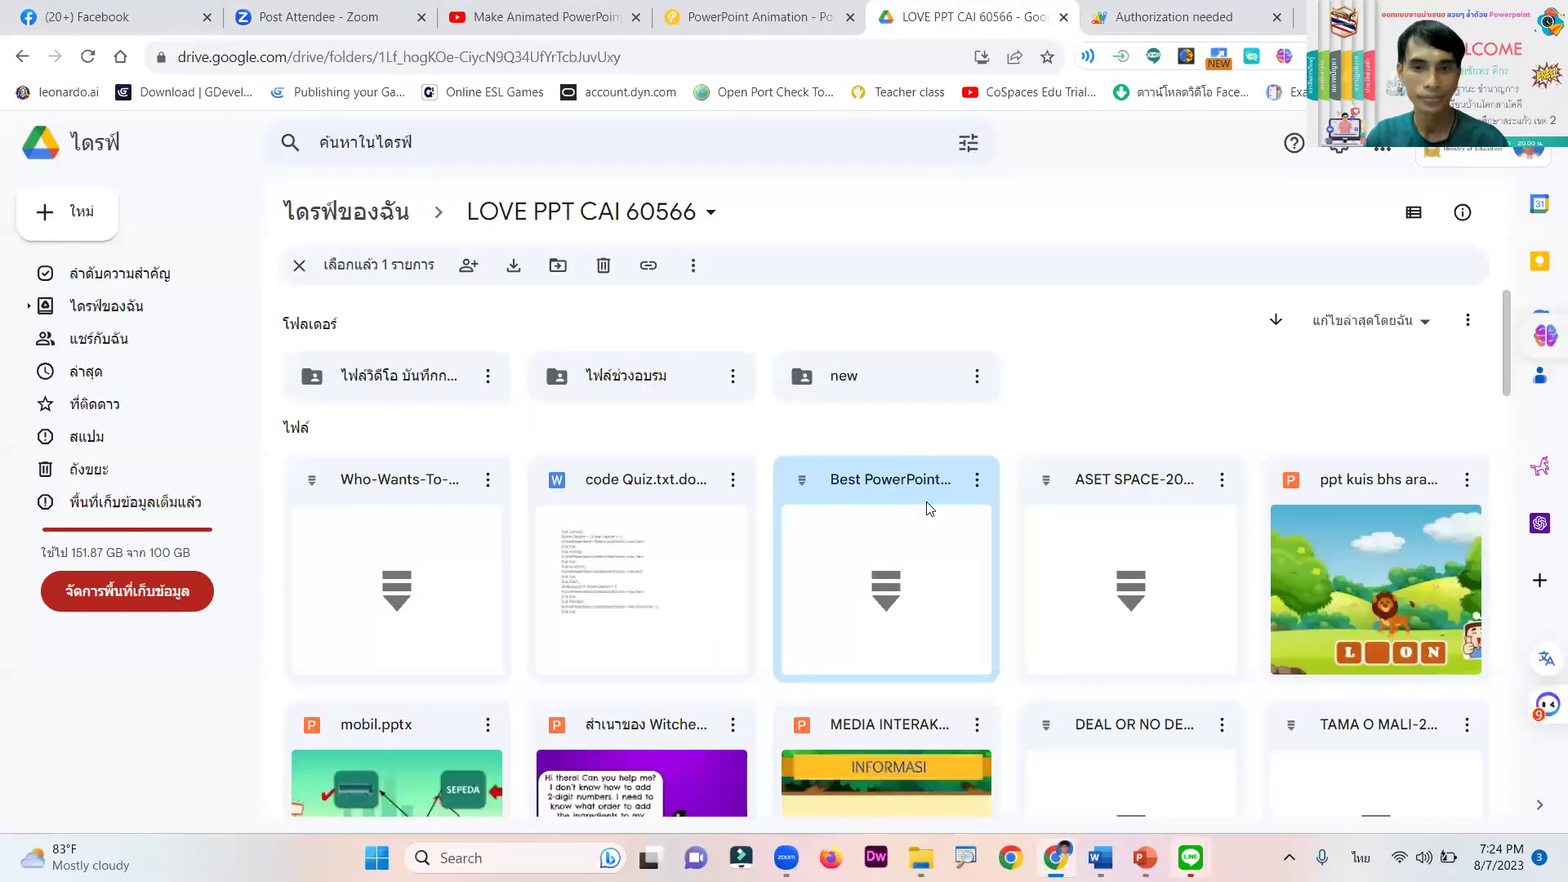
{"action": "scroll", "coordinate": [927, 508], "scroll_direction": "down", "scroll_amount": 2}
{"action": "scroll", "coordinate": [928, 508], "scroll_direction": "down", "scroll_amount": 2}
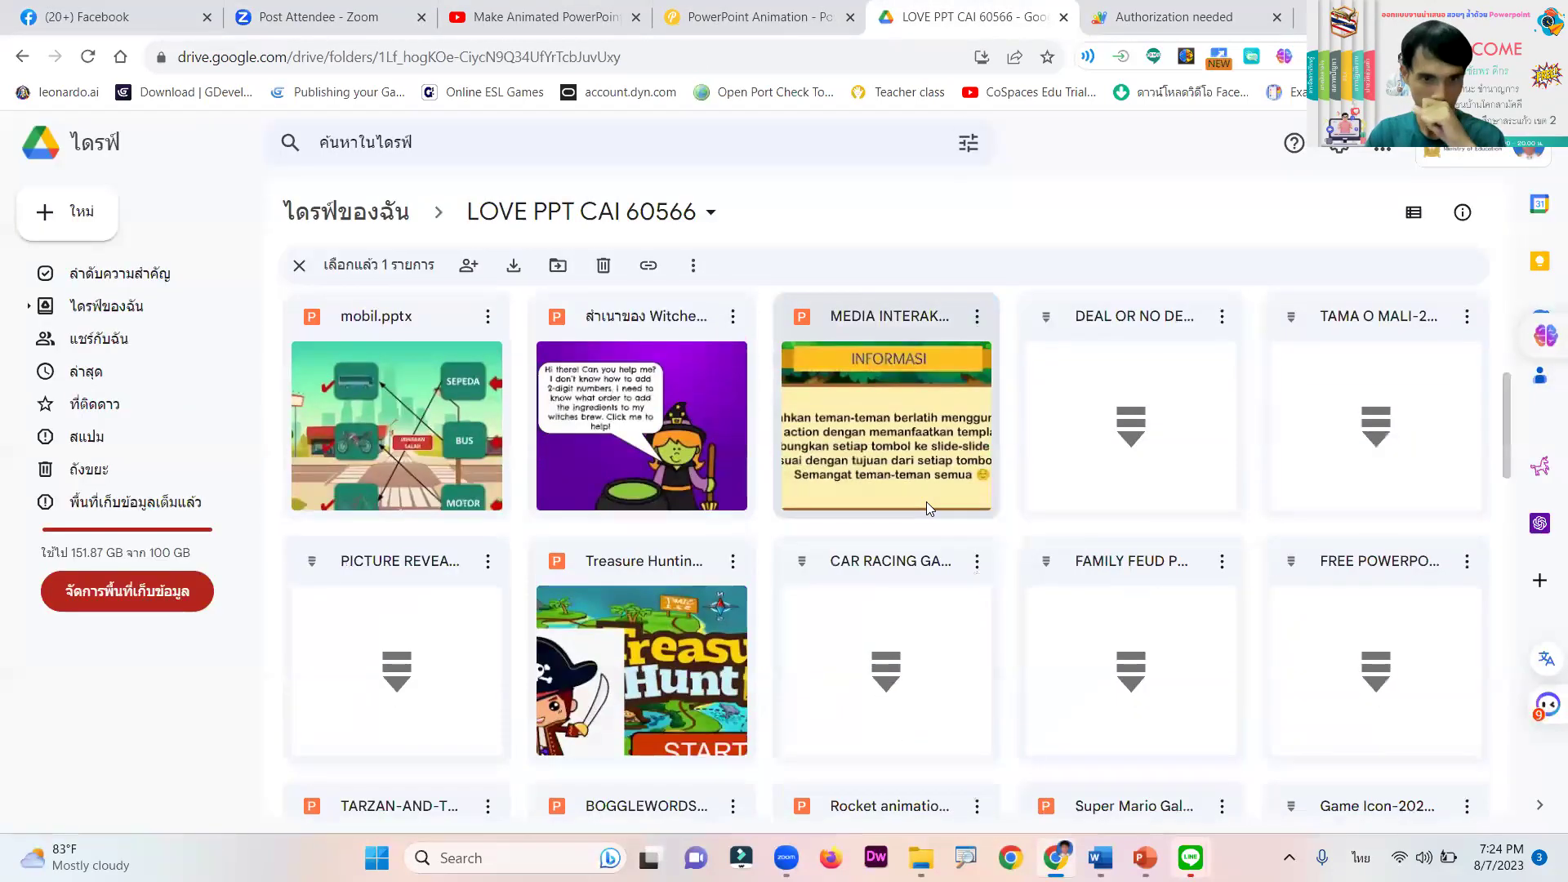
{"action": "scroll", "coordinate": [928, 508], "scroll_direction": "down", "scroll_amount": 5}
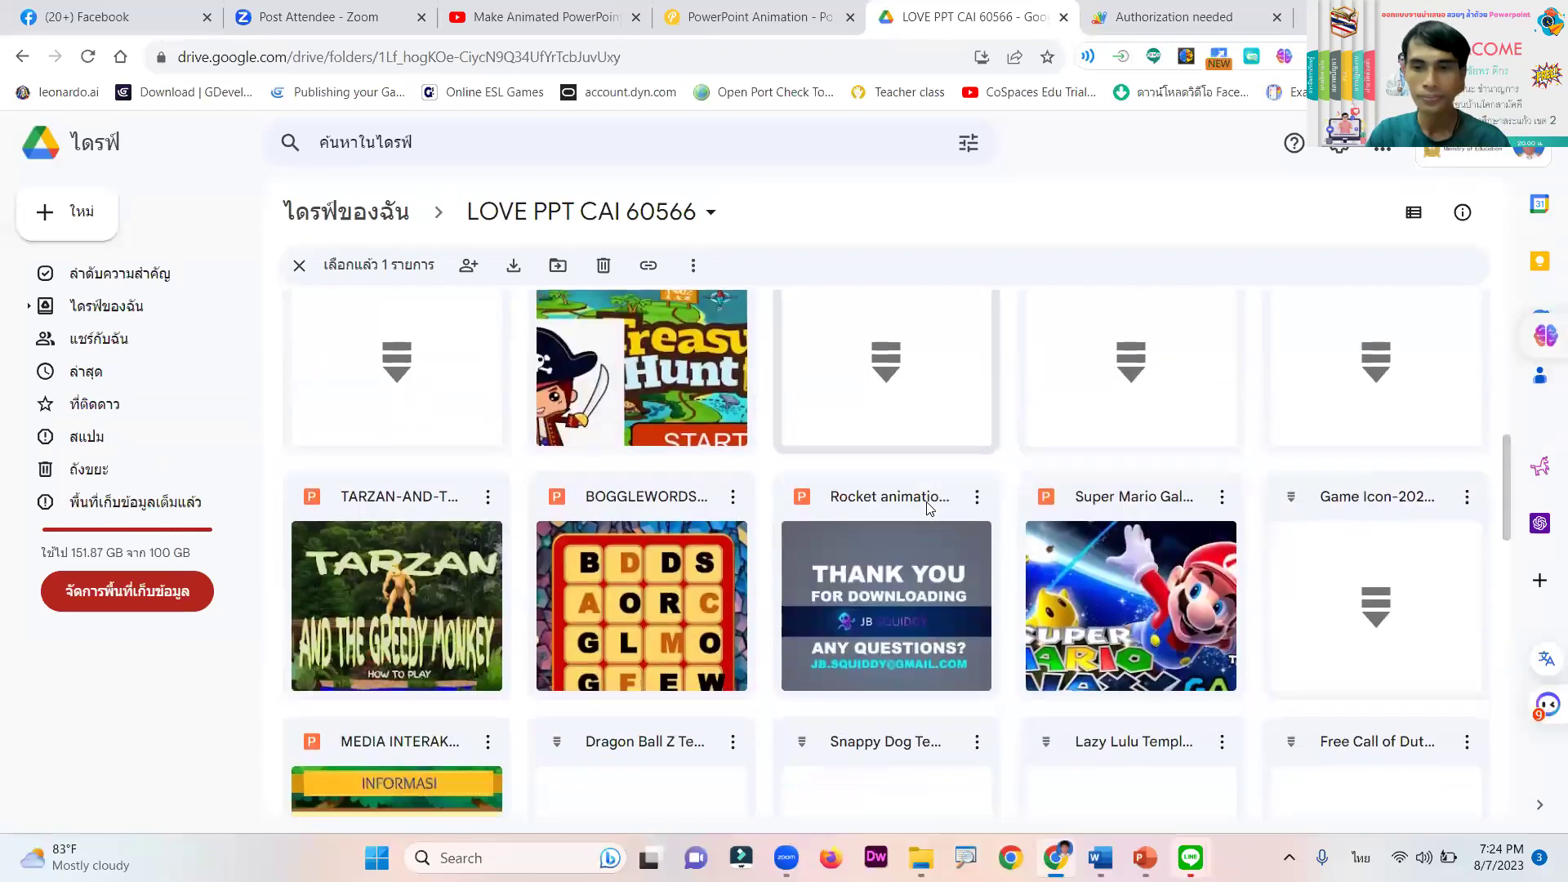
{"action": "scroll", "coordinate": [927, 508], "scroll_direction": "down", "scroll_amount": 5}
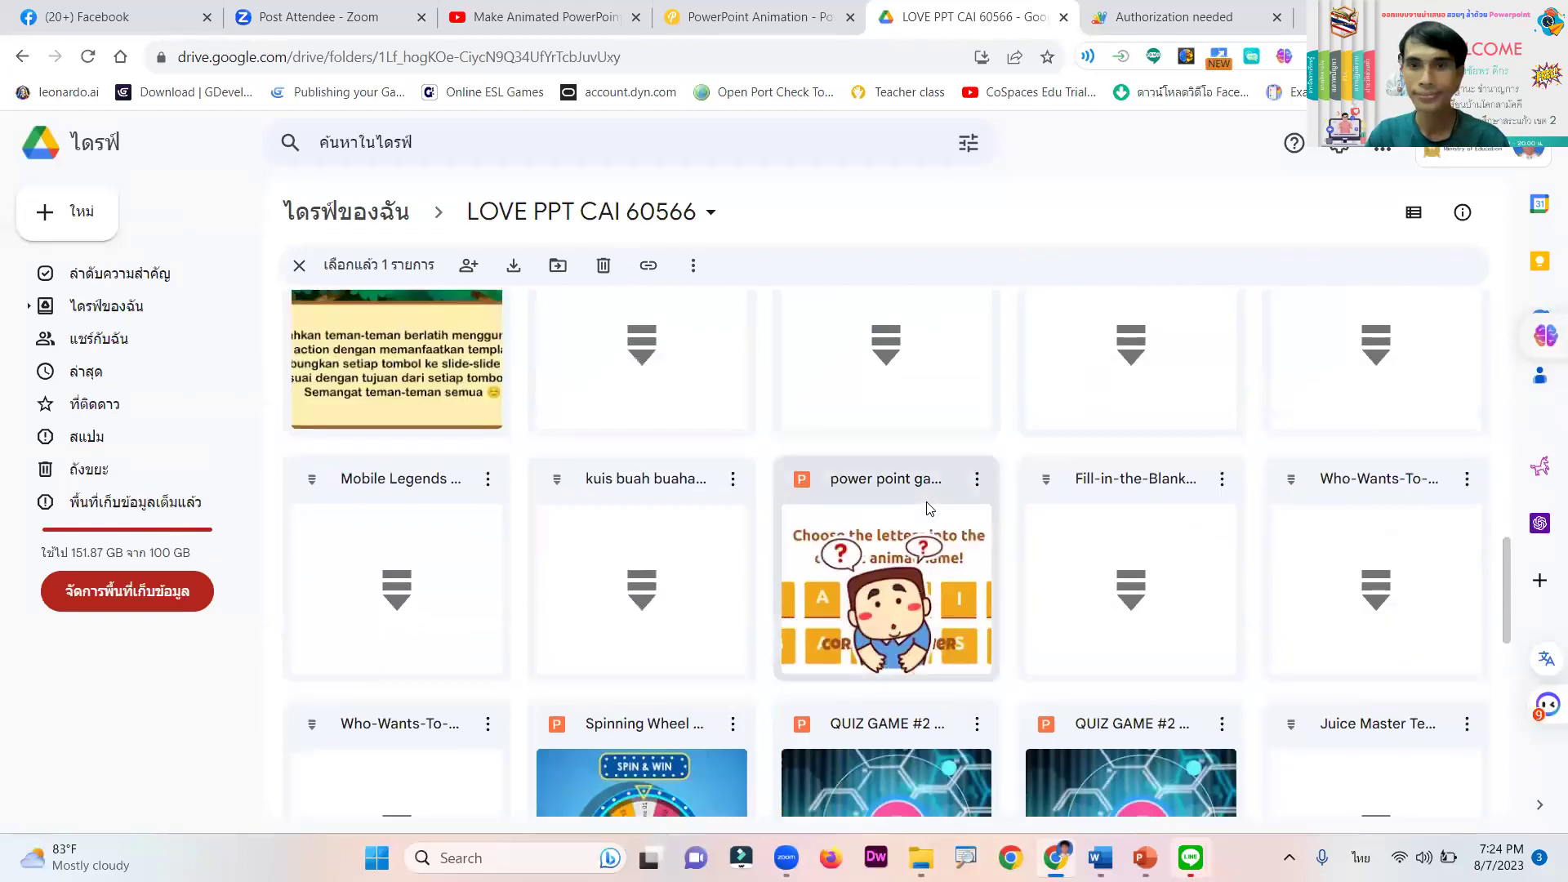
{"action": "scroll", "coordinate": [929, 508], "scroll_direction": "down", "scroll_amount": 2}
{"action": "scroll", "coordinate": [929, 508], "scroll_direction": "down", "scroll_amount": 2}
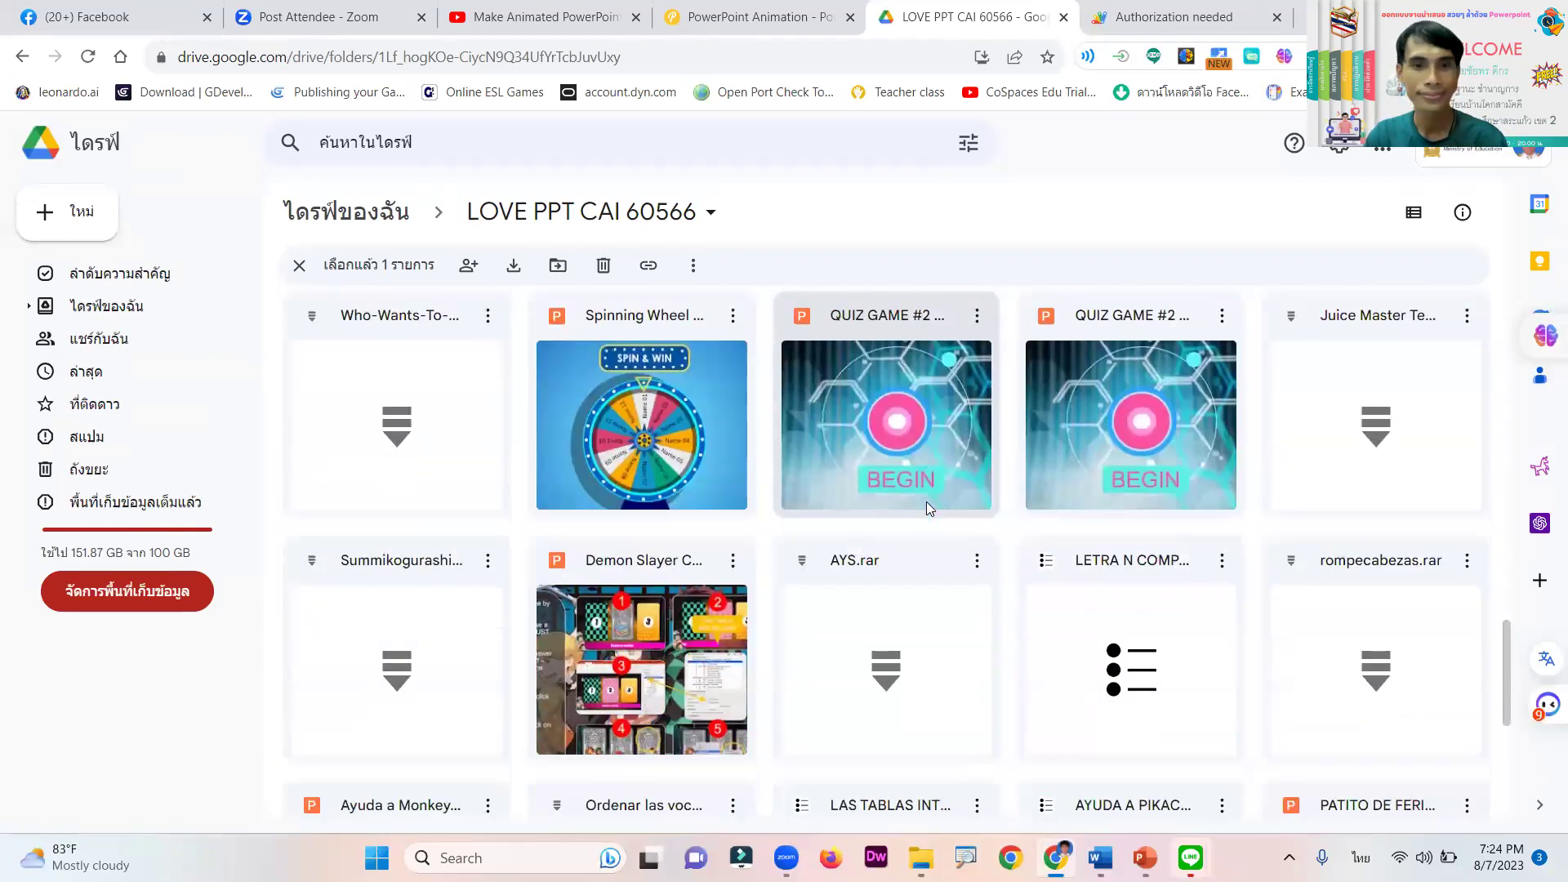
{"action": "scroll", "coordinate": [927, 503], "scroll_direction": "down", "scroll_amount": 5}
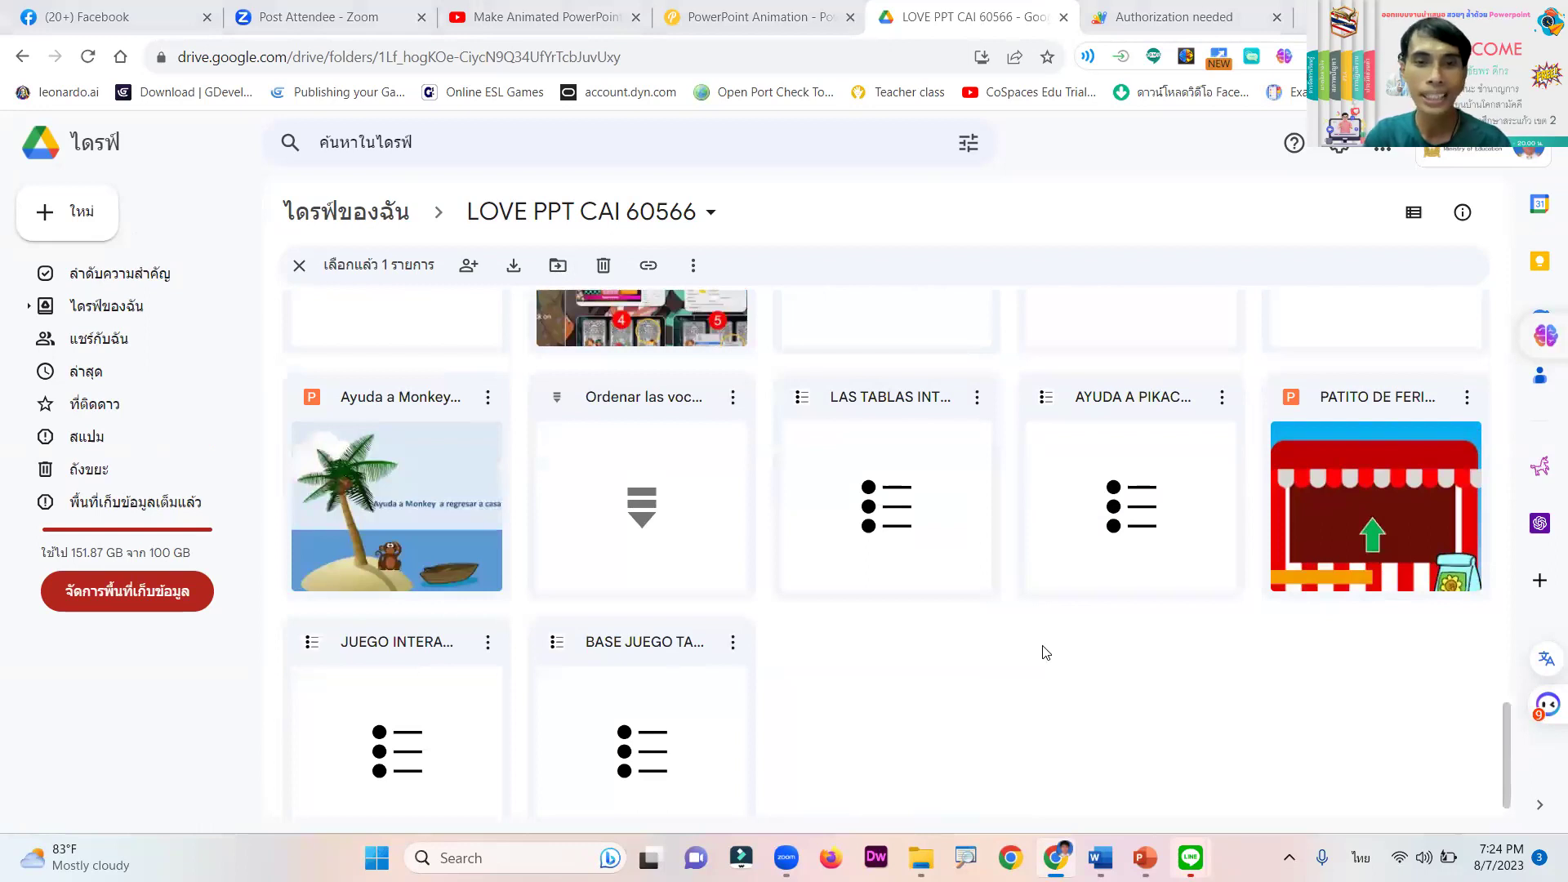
{"action": "scroll", "coordinate": [1043, 656], "scroll_direction": "up", "scroll_amount": 3}
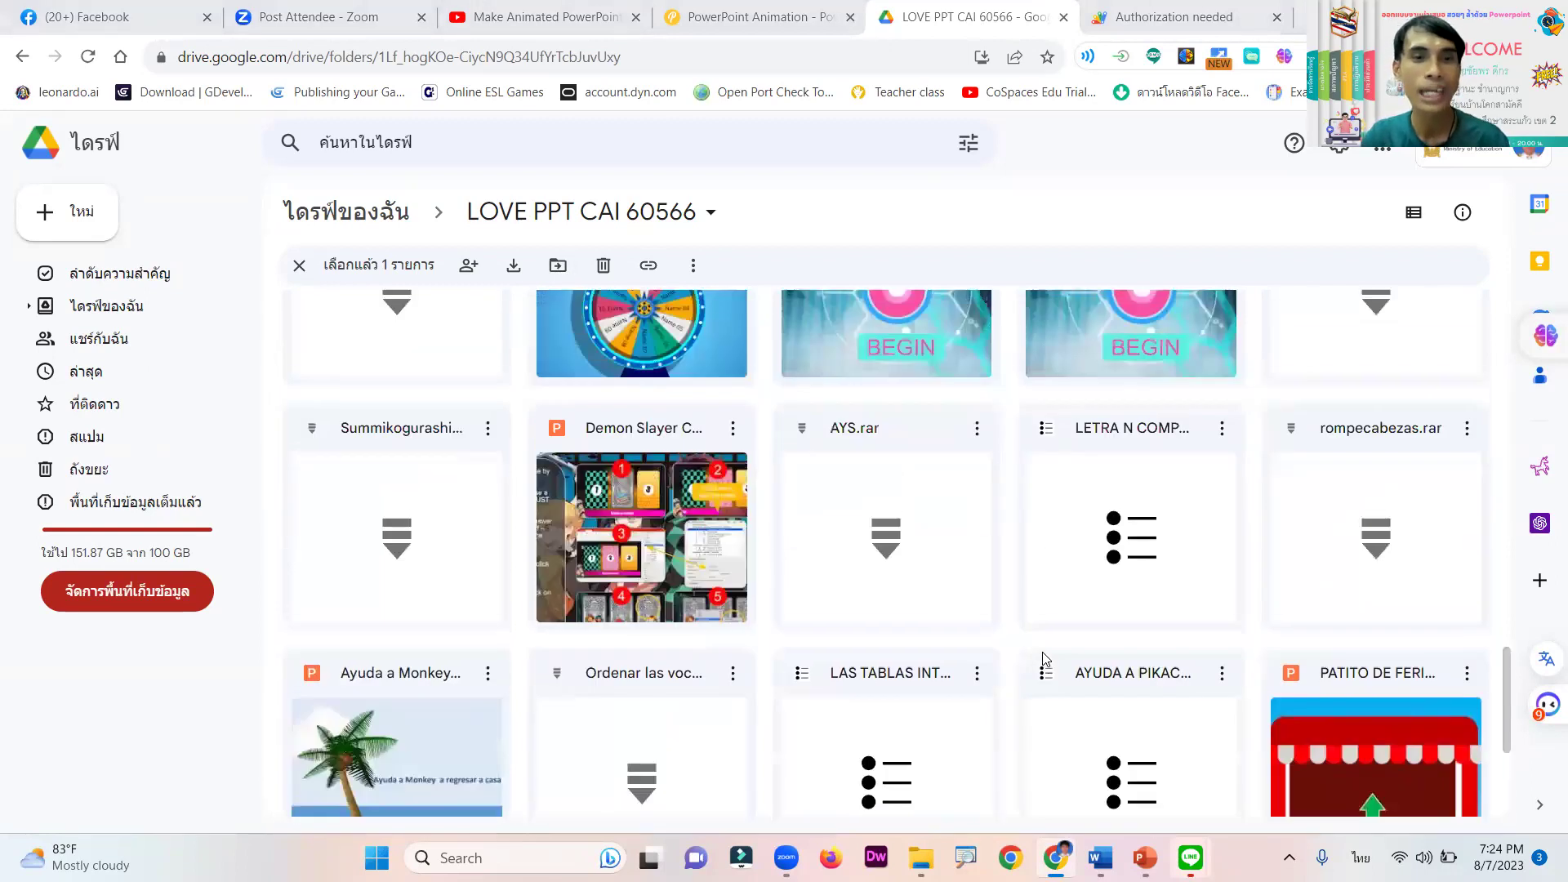
{"action": "scroll", "coordinate": [1043, 655], "scroll_direction": "up", "scroll_amount": 10}
{"action": "scroll", "coordinate": [1042, 655], "scroll_direction": "up", "scroll_amount": 5}
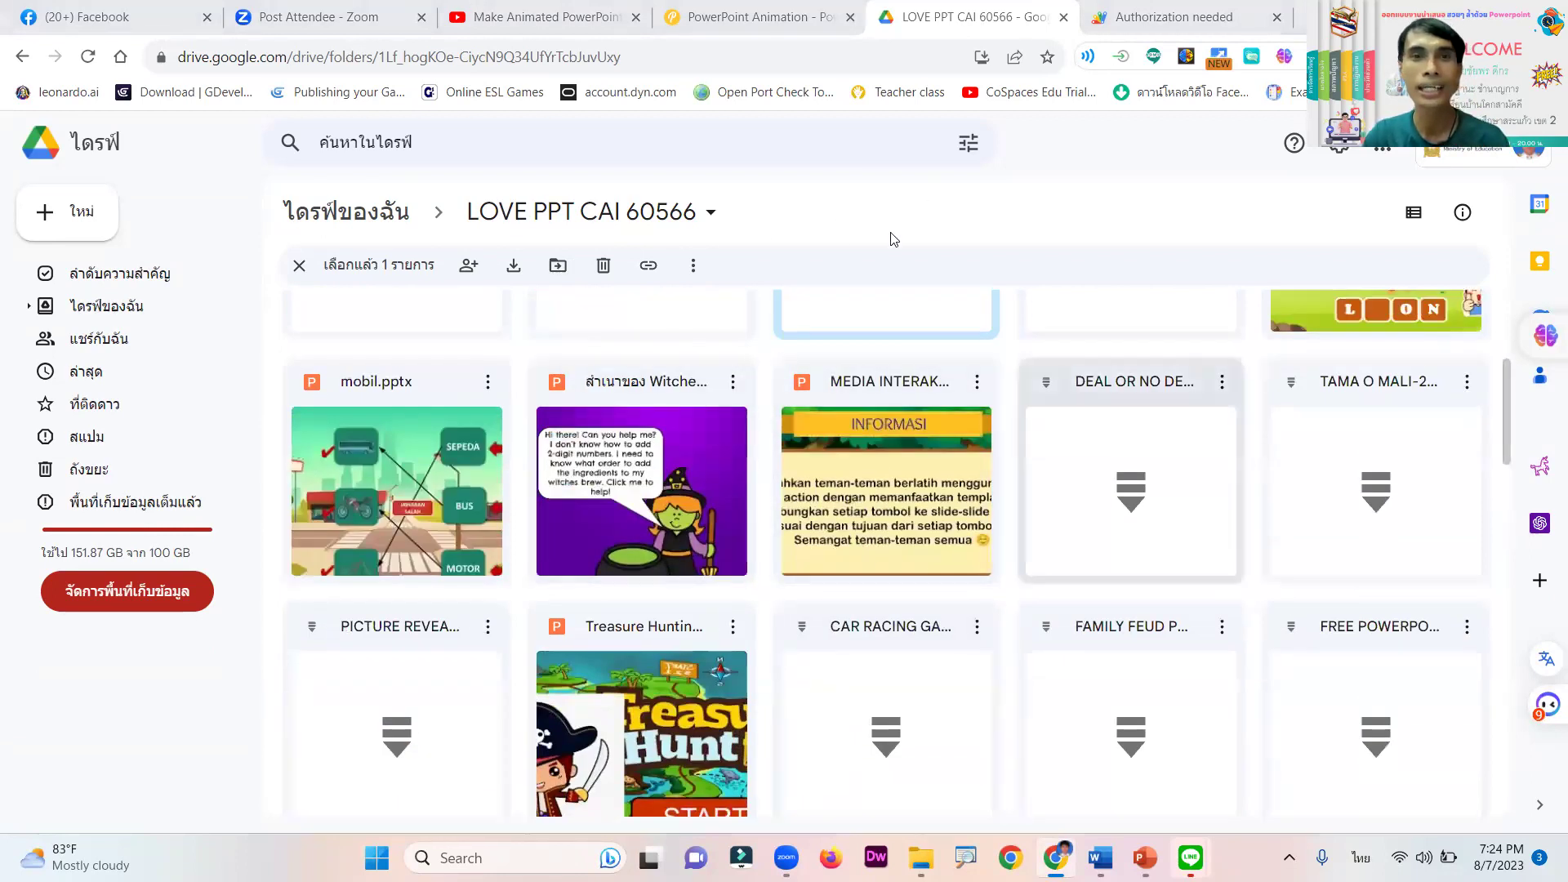
Review PowerPoint School's free PowerPoint animation page and its web address, and view the Make Animated PowerPoint Slide video on YouTube
{"action": "left_click", "coordinate": [774, 20]}
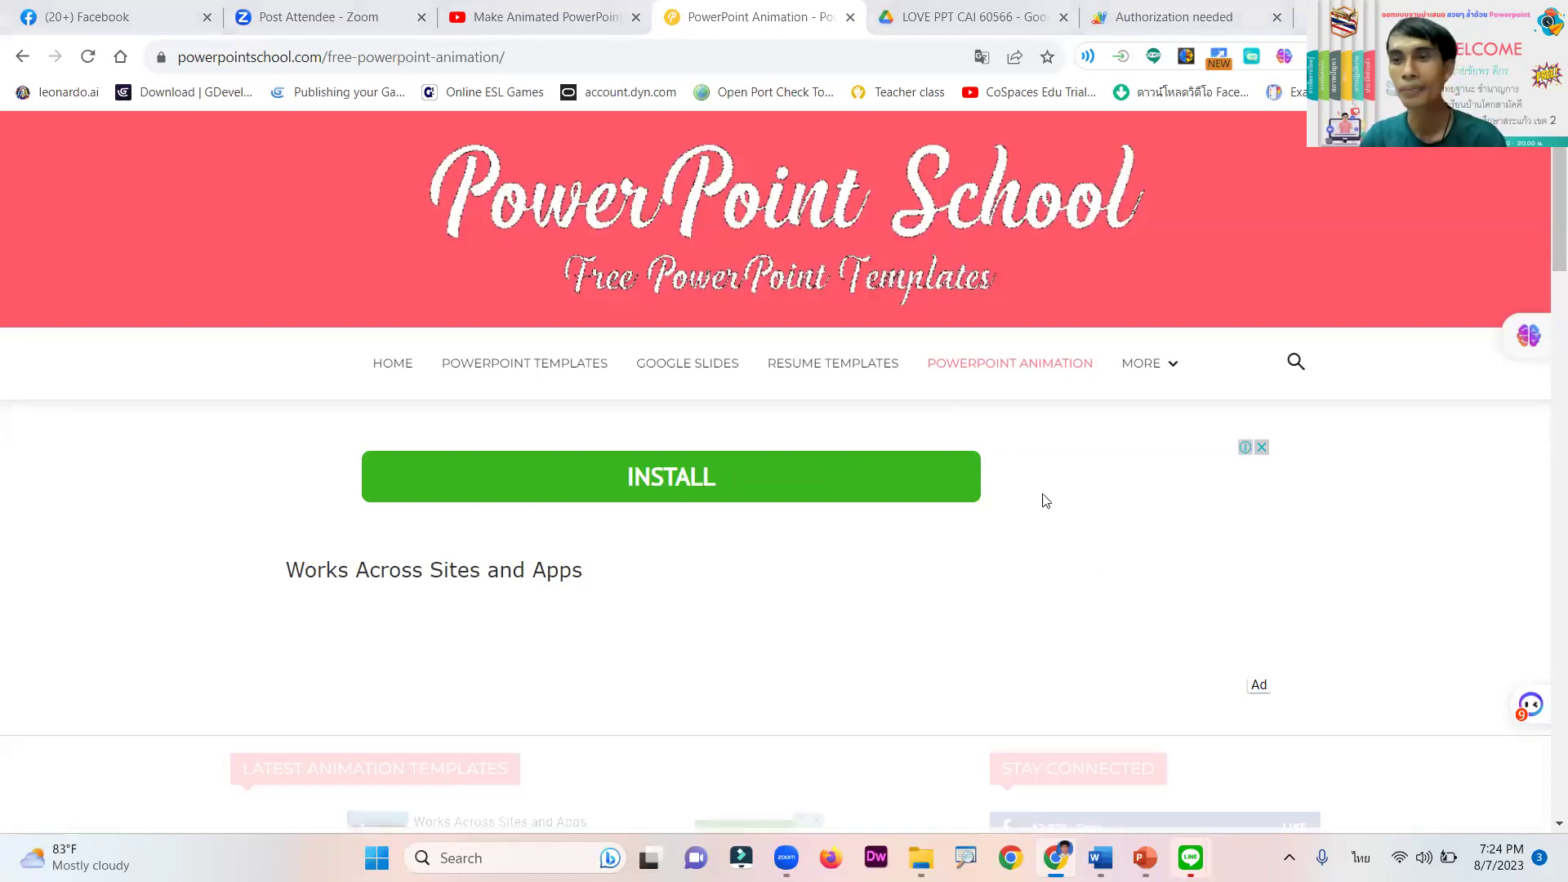
{"action": "scroll", "coordinate": [898, 602], "scroll_direction": "down", "scroll_amount": 1}
{"action": "scroll", "coordinate": [898, 602], "scroll_direction": "down", "scroll_amount": 5}
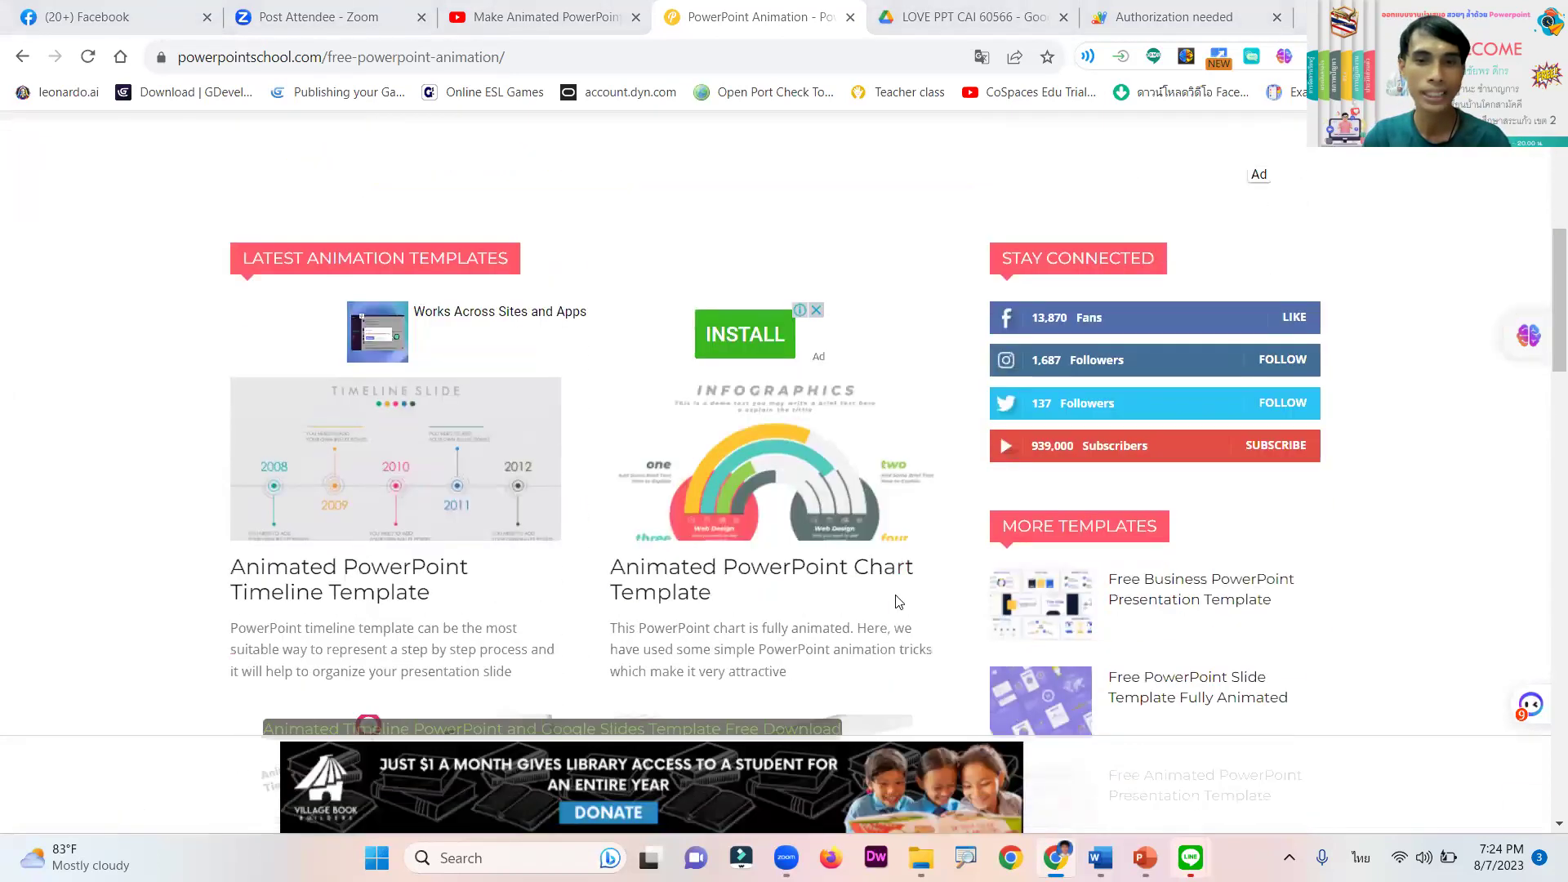
{"action": "scroll", "coordinate": [898, 602], "scroll_direction": "up", "scroll_amount": 4}
{"action": "scroll", "coordinate": [898, 602], "scroll_direction": "up", "scroll_amount": 2}
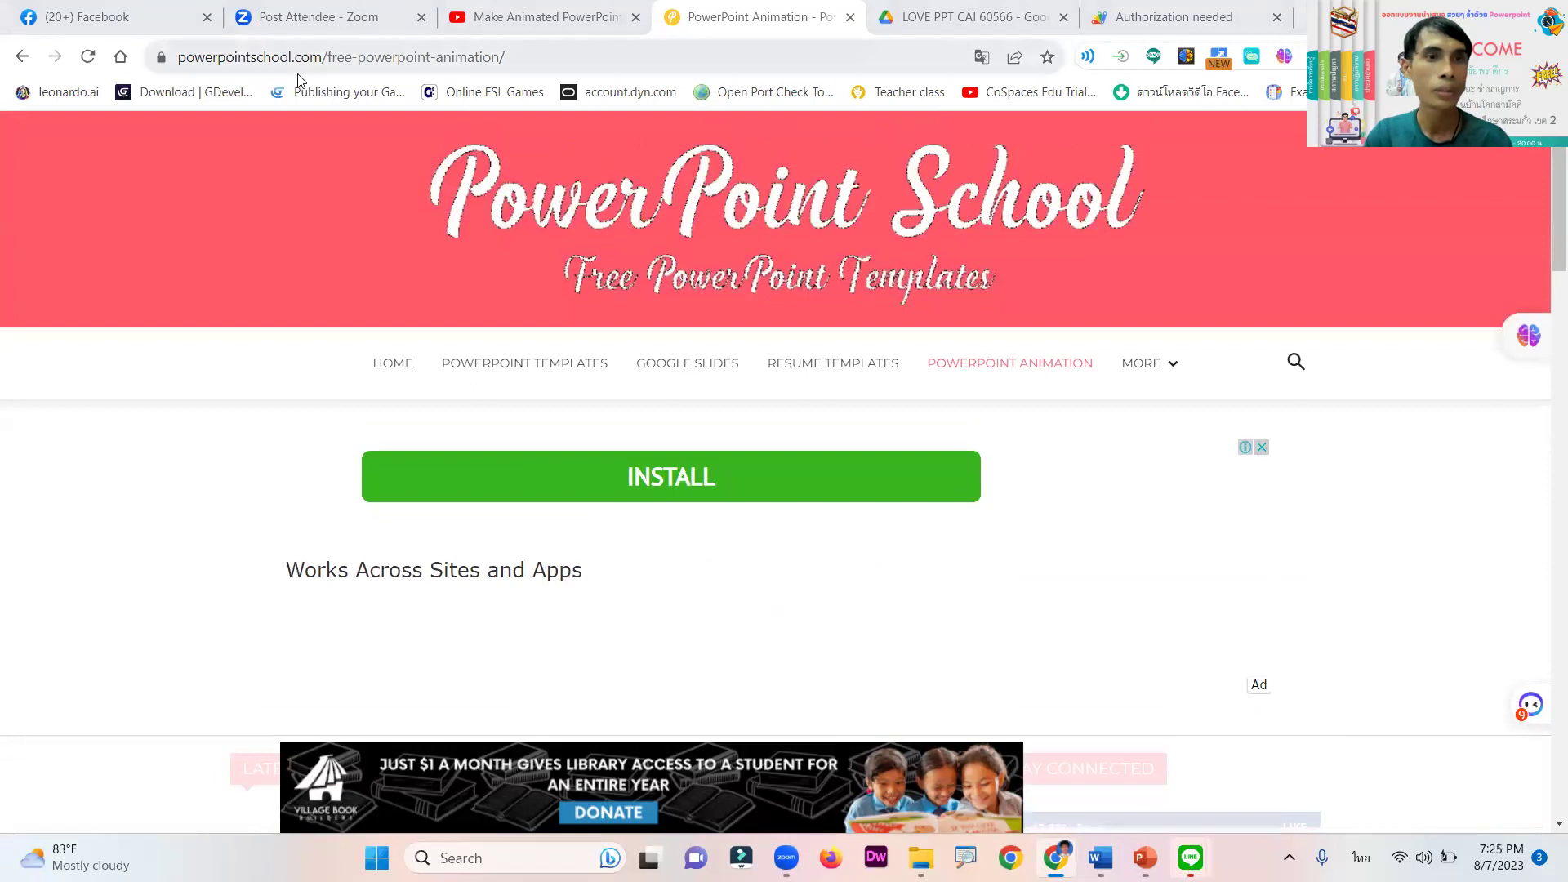
{"action": "left_click", "coordinate": [539, 59]}
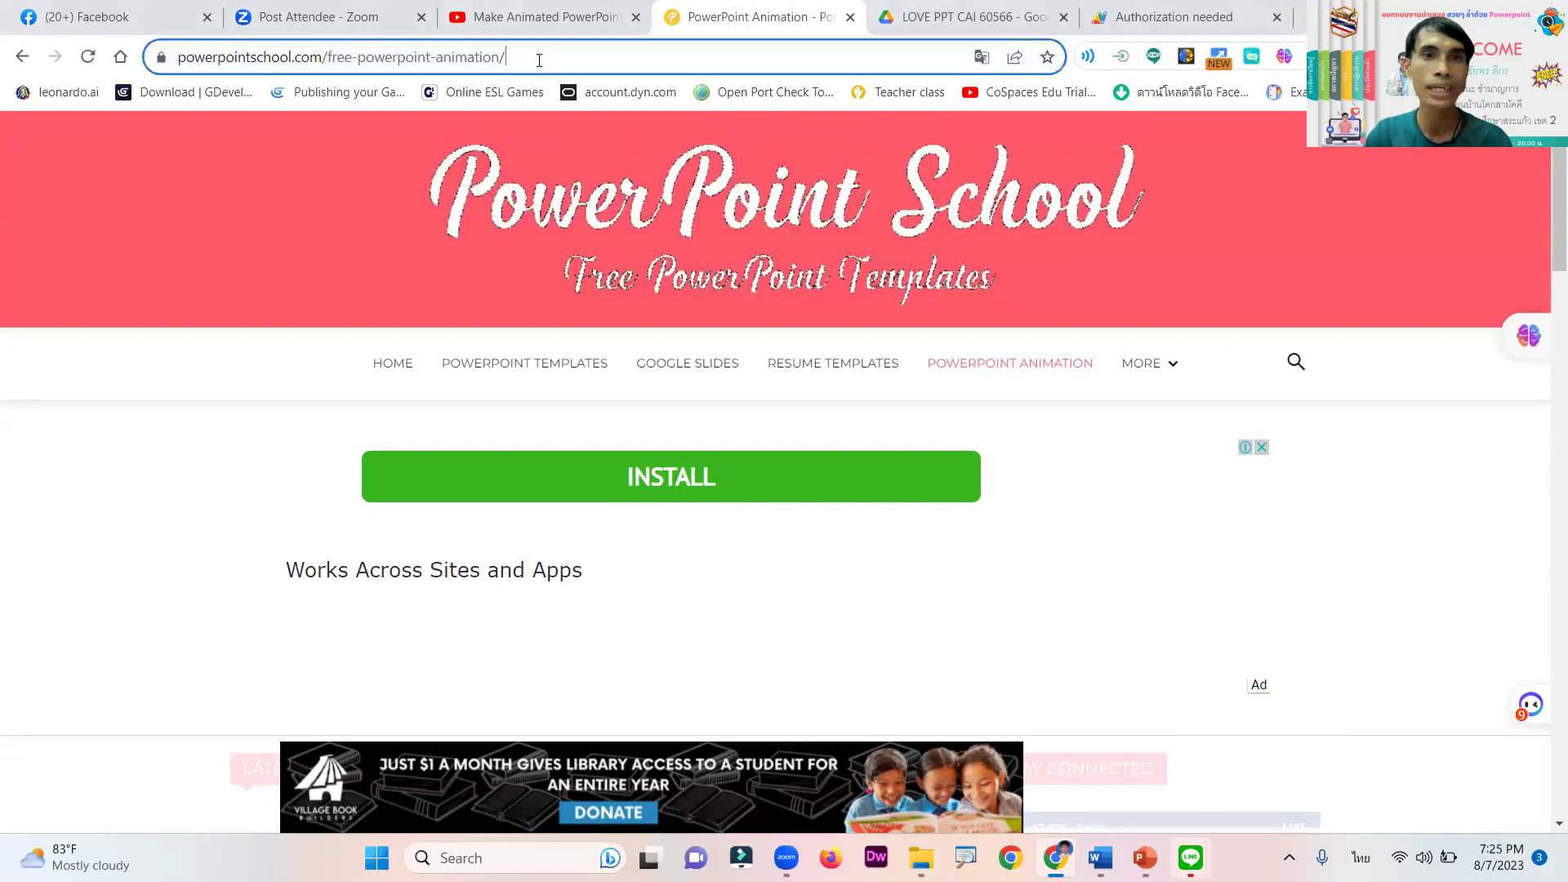
{"action": "left_click", "coordinate": [586, 403]}
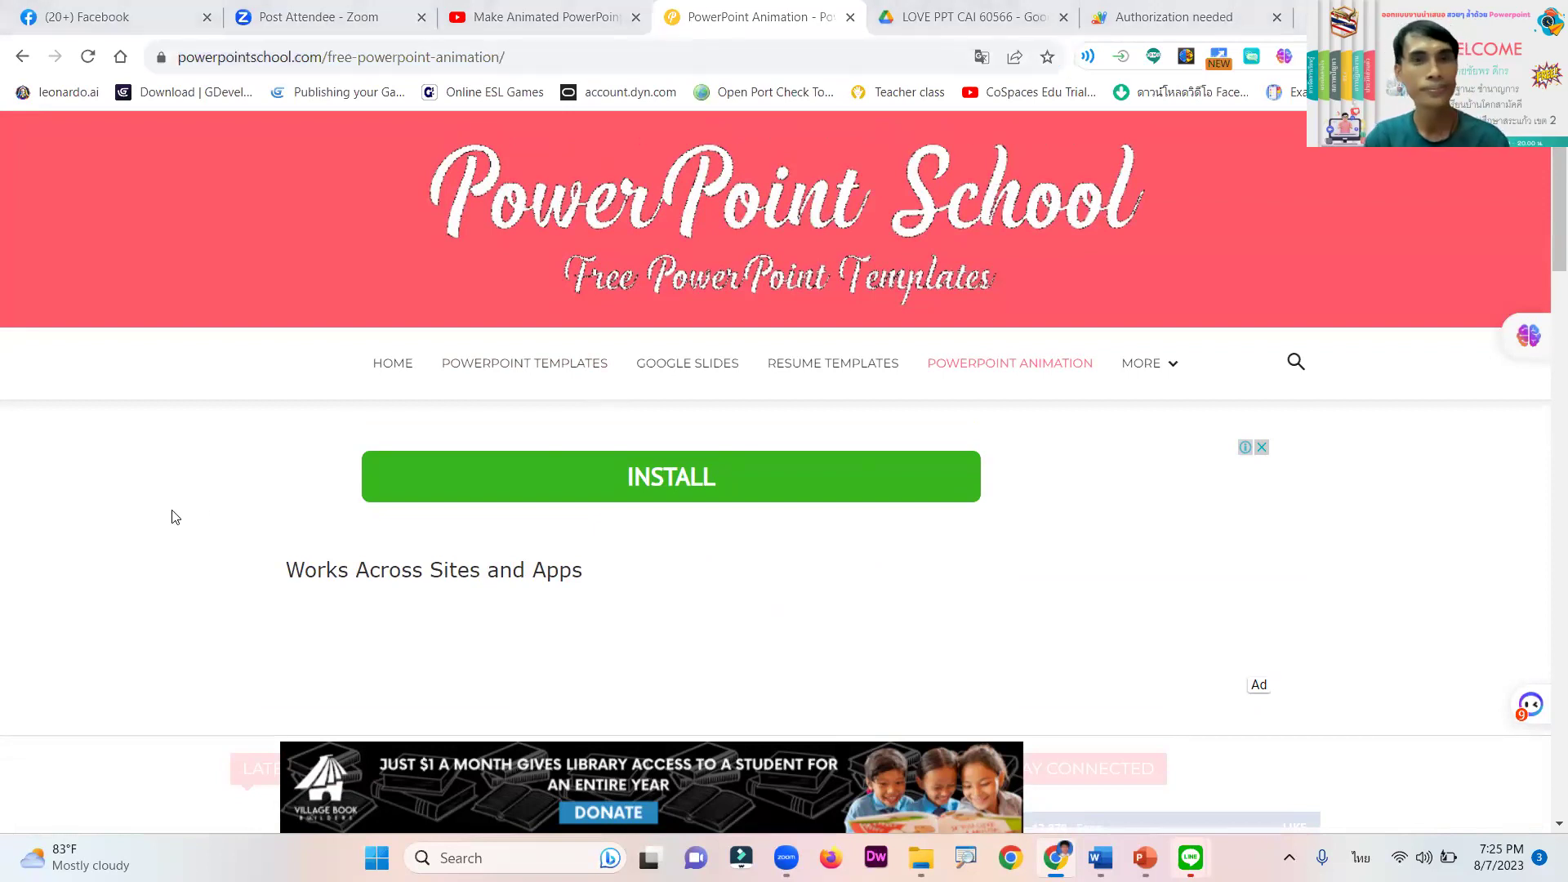
{"action": "left_click", "coordinate": [517, 16]}
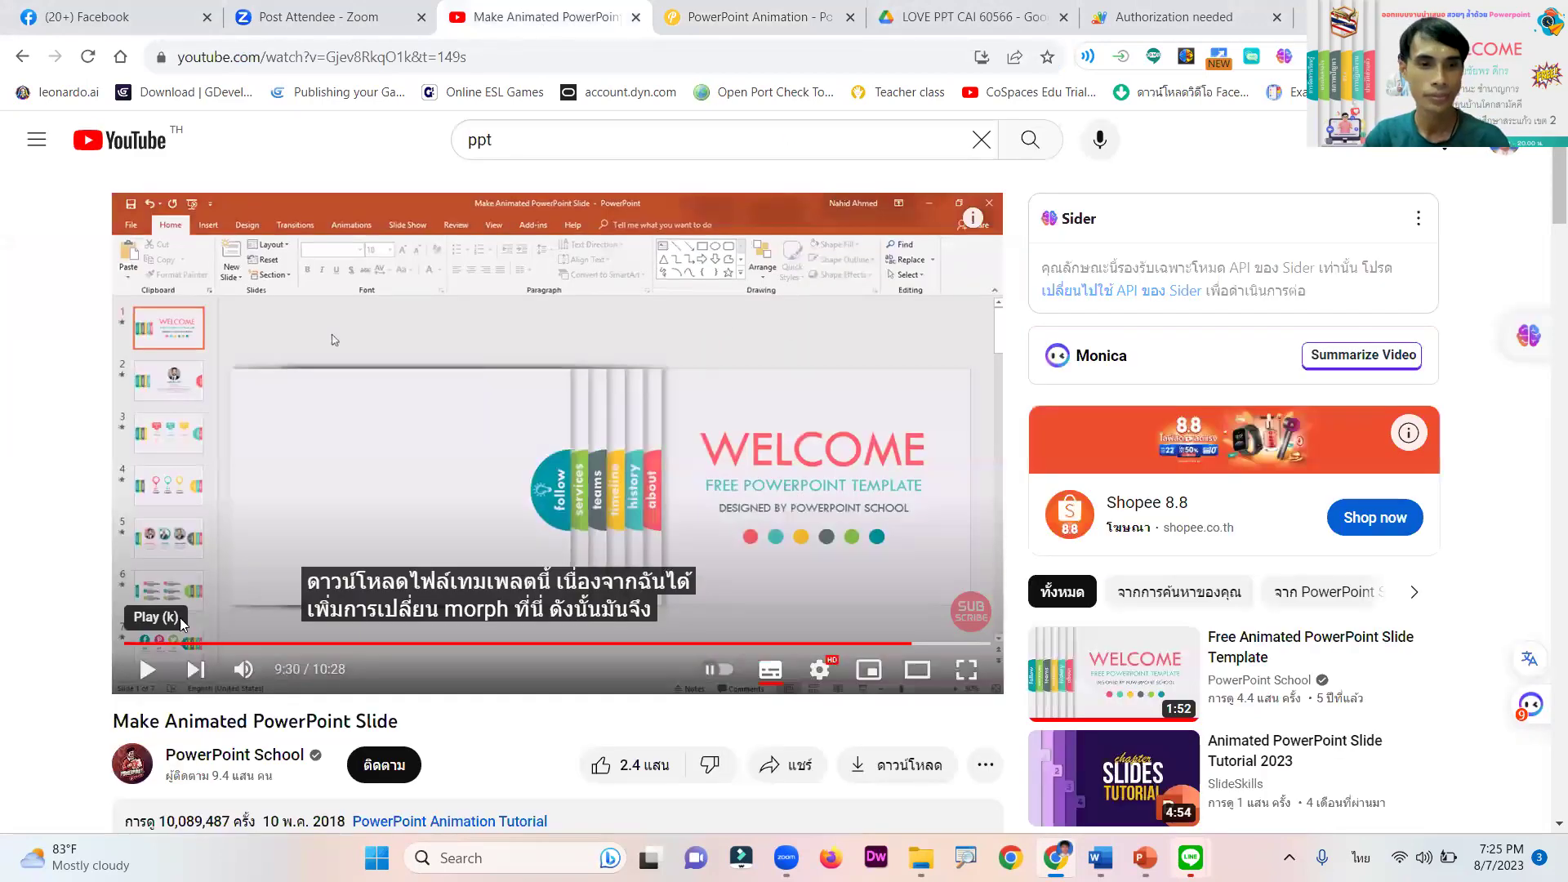
Examine the PowerPoint School animation page down to its footer and open the site's PowerPoint Templates page
{"action": "left_click", "coordinate": [724, 17]}
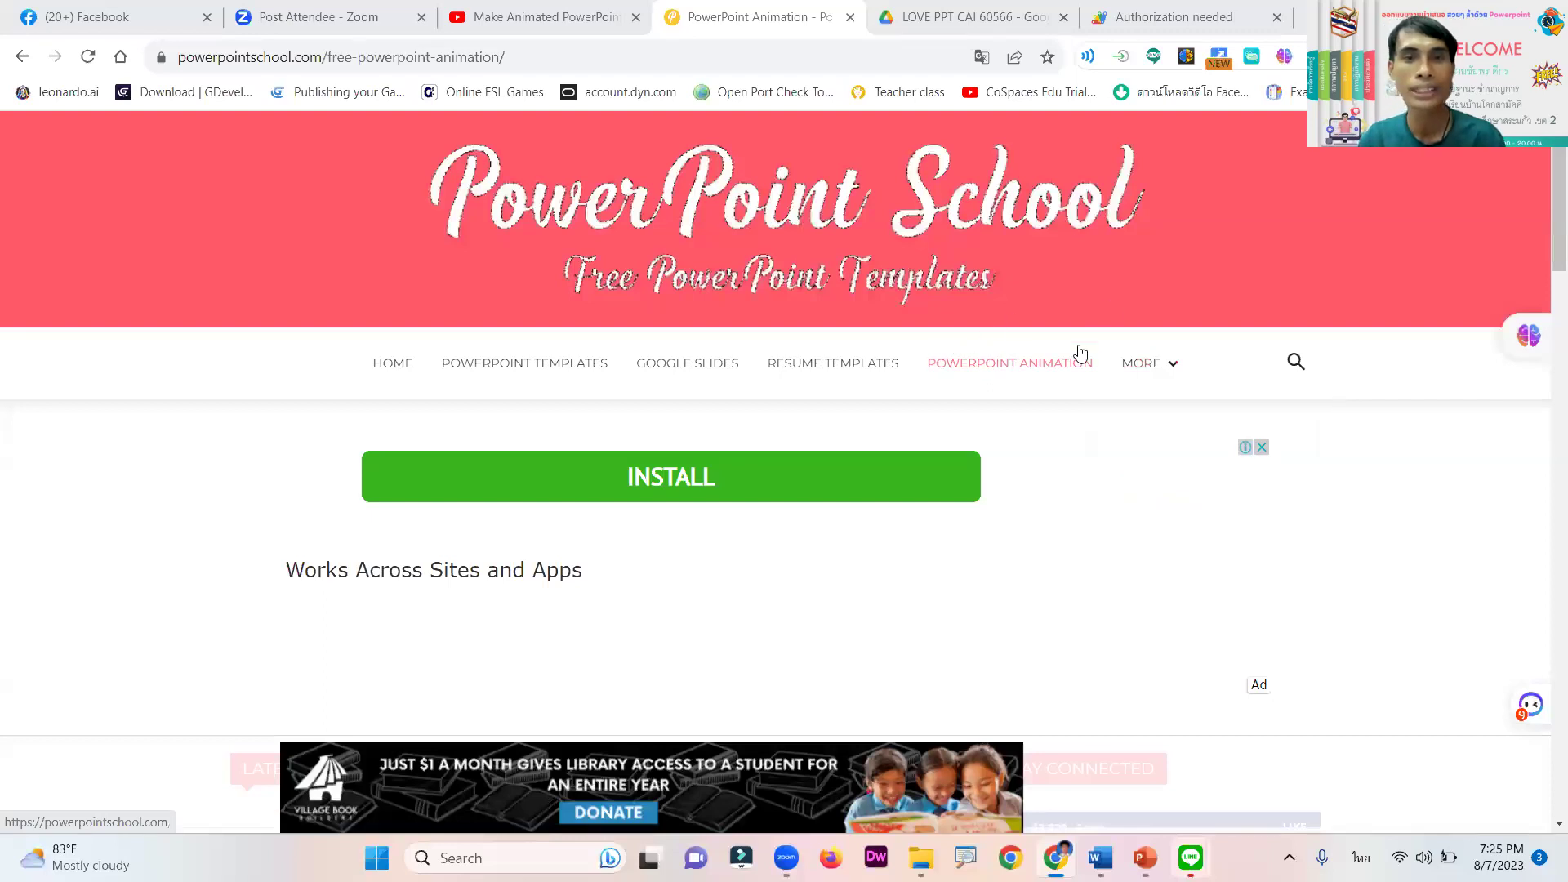
{"action": "scroll", "coordinate": [1054, 406], "scroll_direction": "down", "scroll_amount": 3}
{"action": "scroll", "coordinate": [976, 364], "scroll_direction": "down", "scroll_amount": 6}
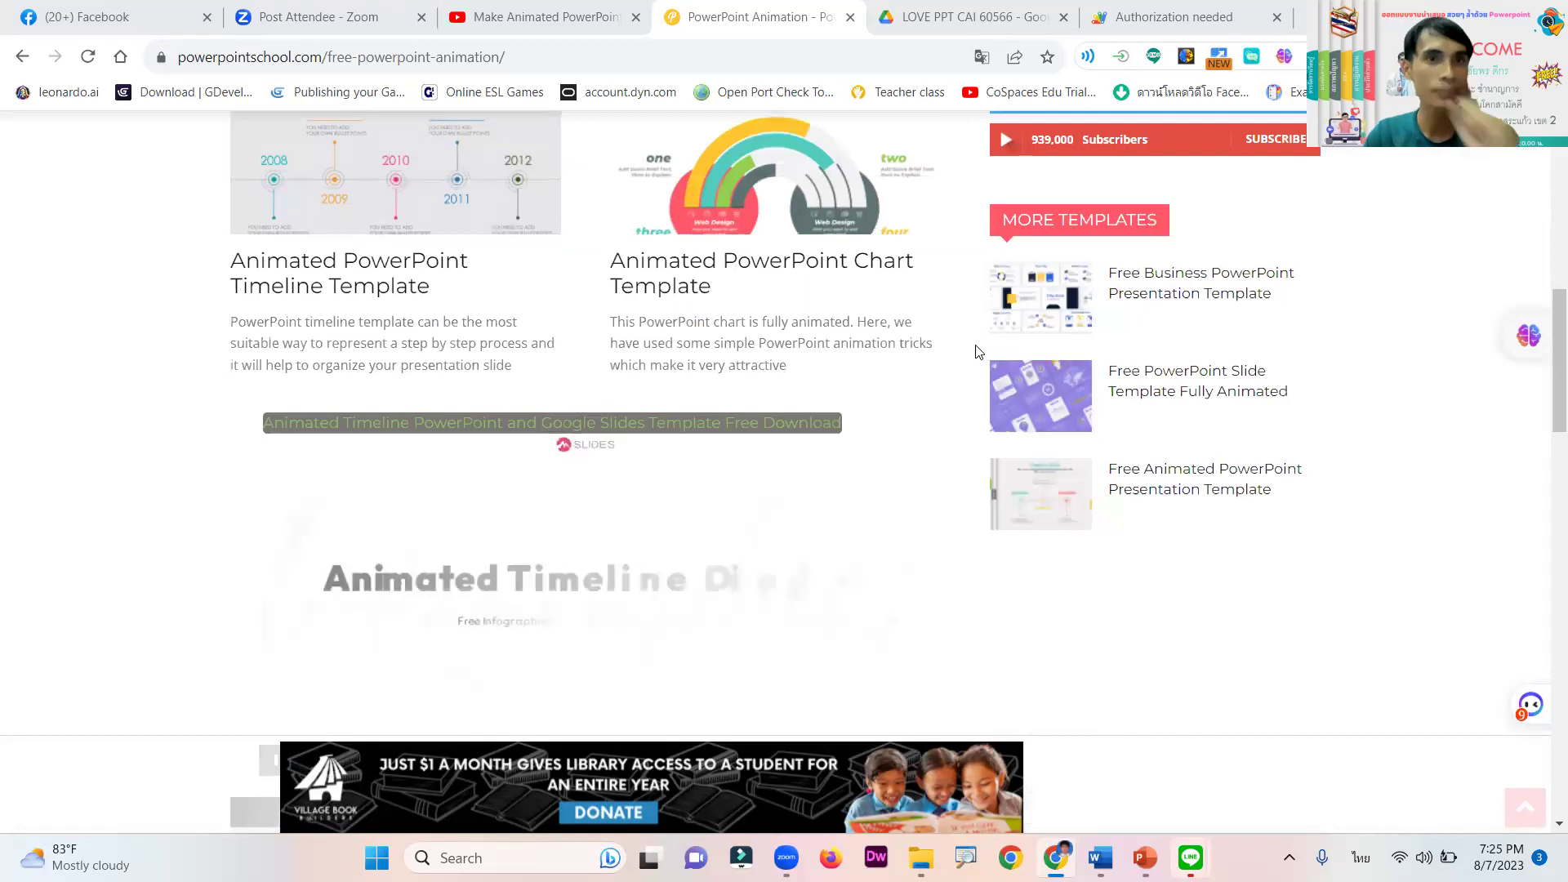
{"action": "scroll", "coordinate": [1012, 335], "scroll_direction": "down", "scroll_amount": 5}
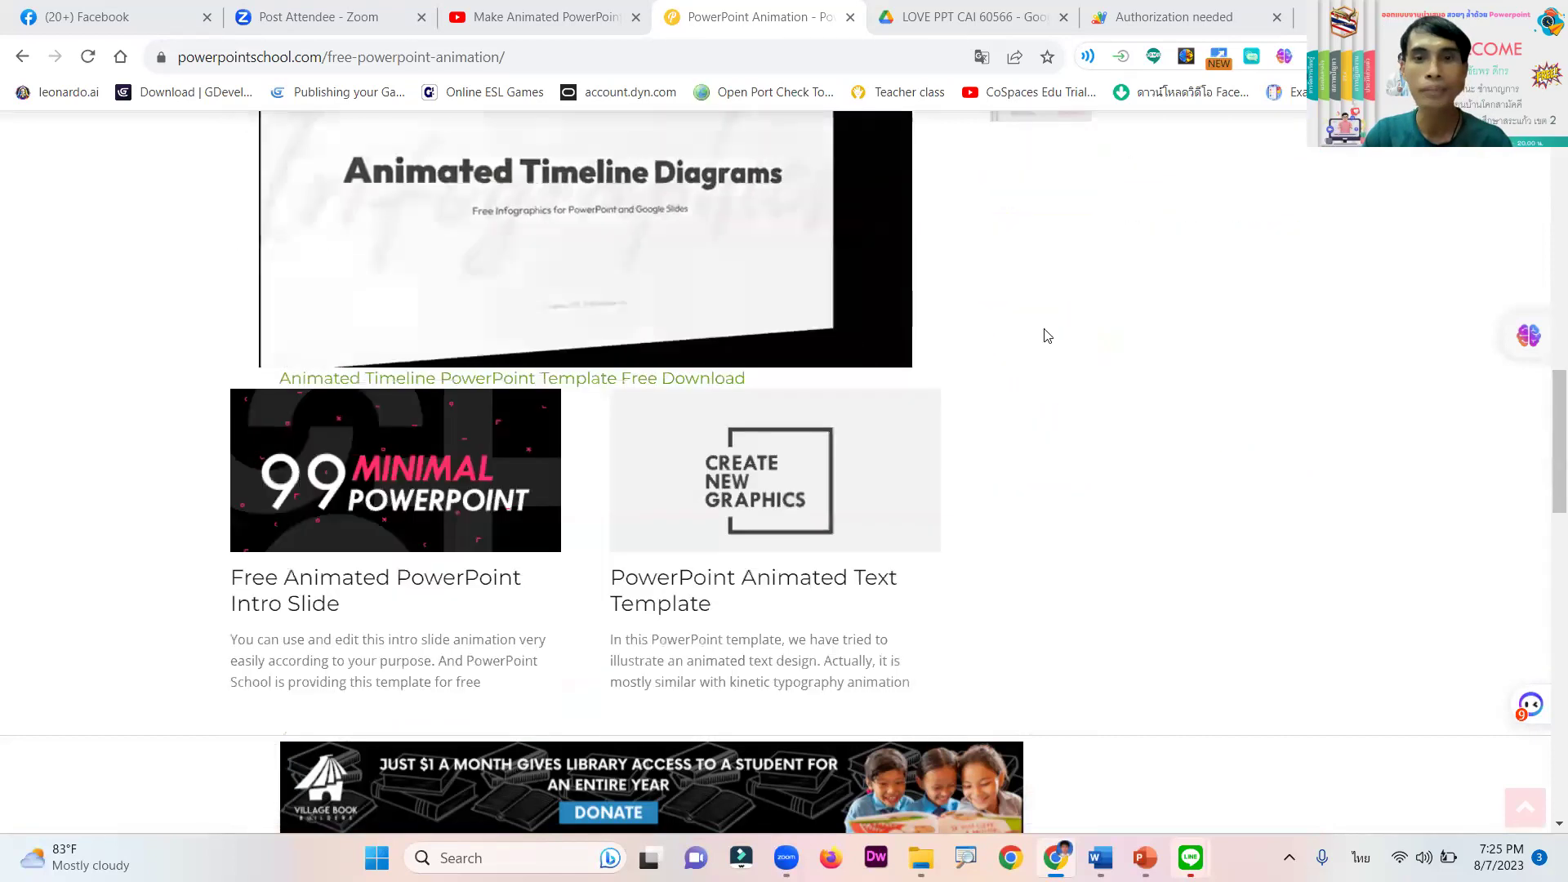
{"action": "scroll", "coordinate": [1054, 336], "scroll_direction": "down", "scroll_amount": 6}
{"action": "scroll", "coordinate": [1059, 335], "scroll_direction": "down", "scroll_amount": 12}
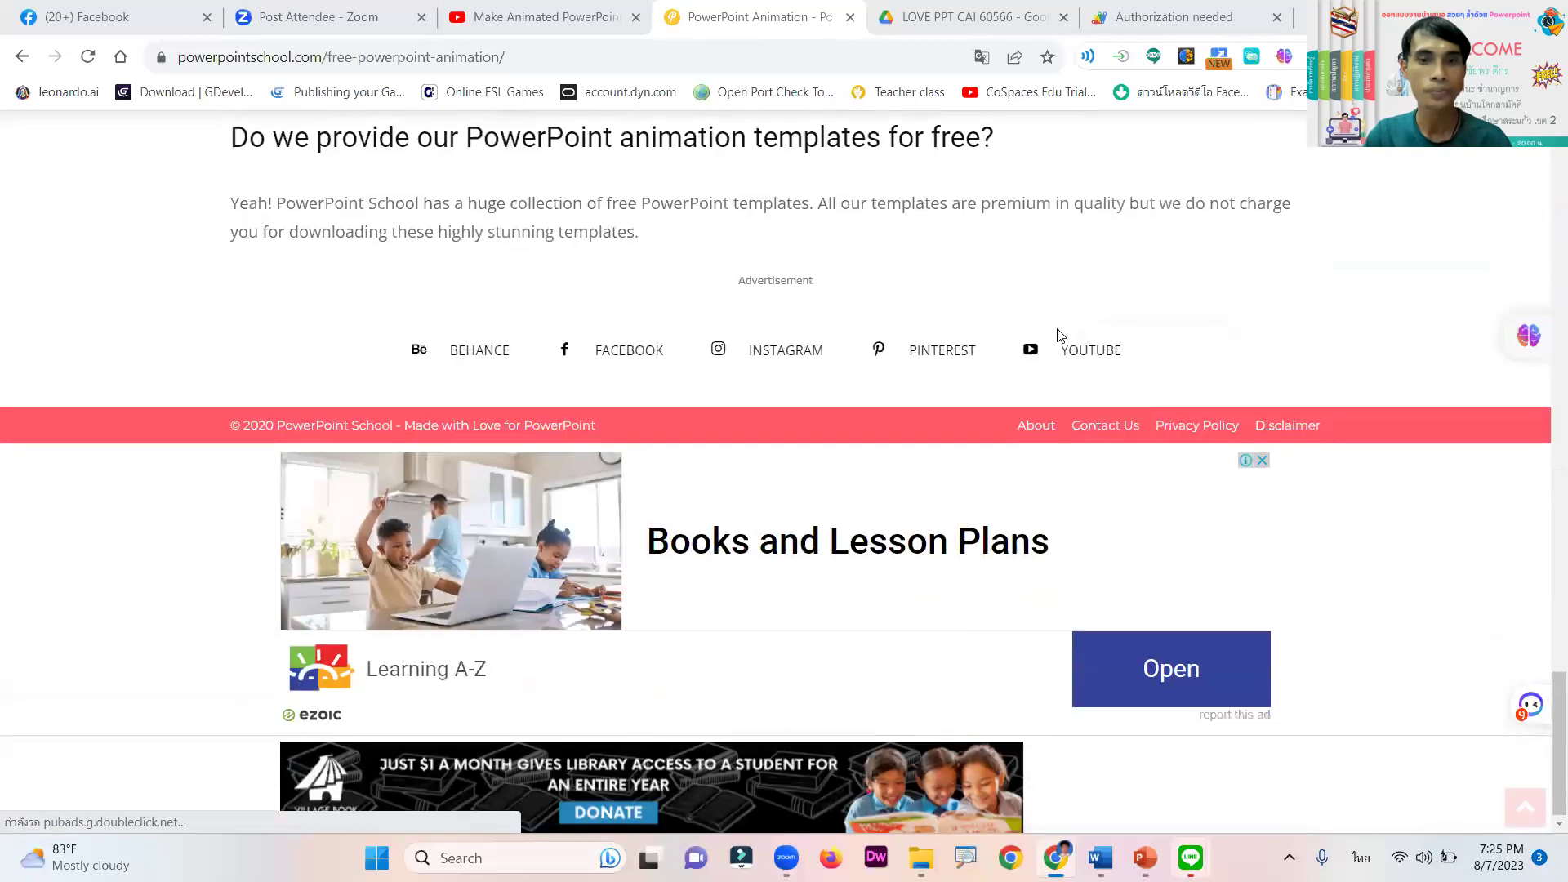
{"action": "scroll", "coordinate": [1059, 336], "scroll_direction": "up", "scroll_amount": 12}
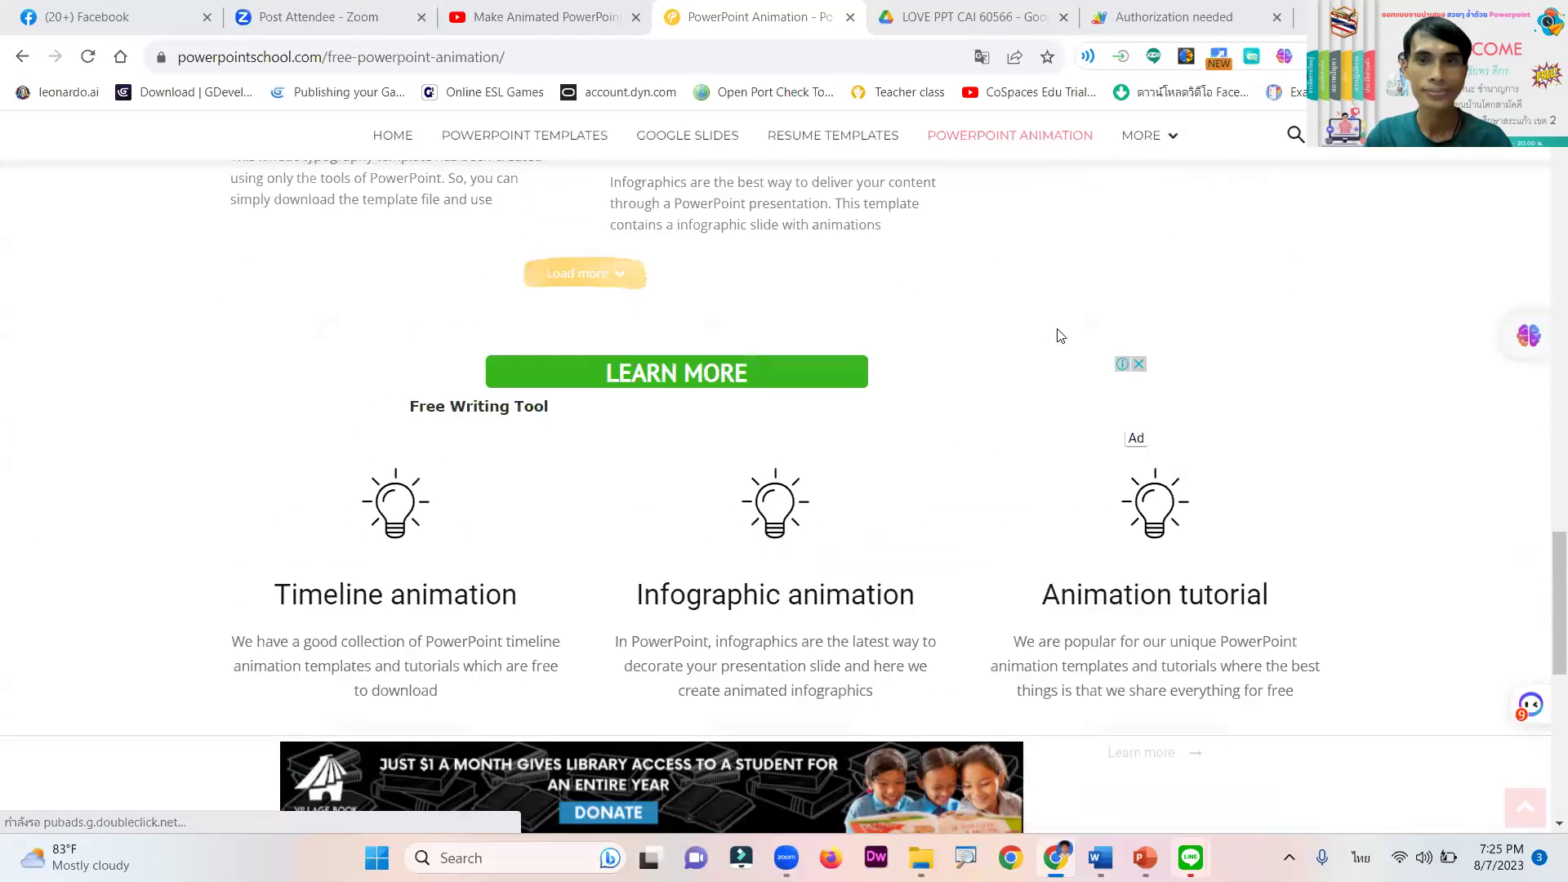
{"action": "scroll", "coordinate": [1059, 336], "scroll_direction": "up", "scroll_amount": 10}
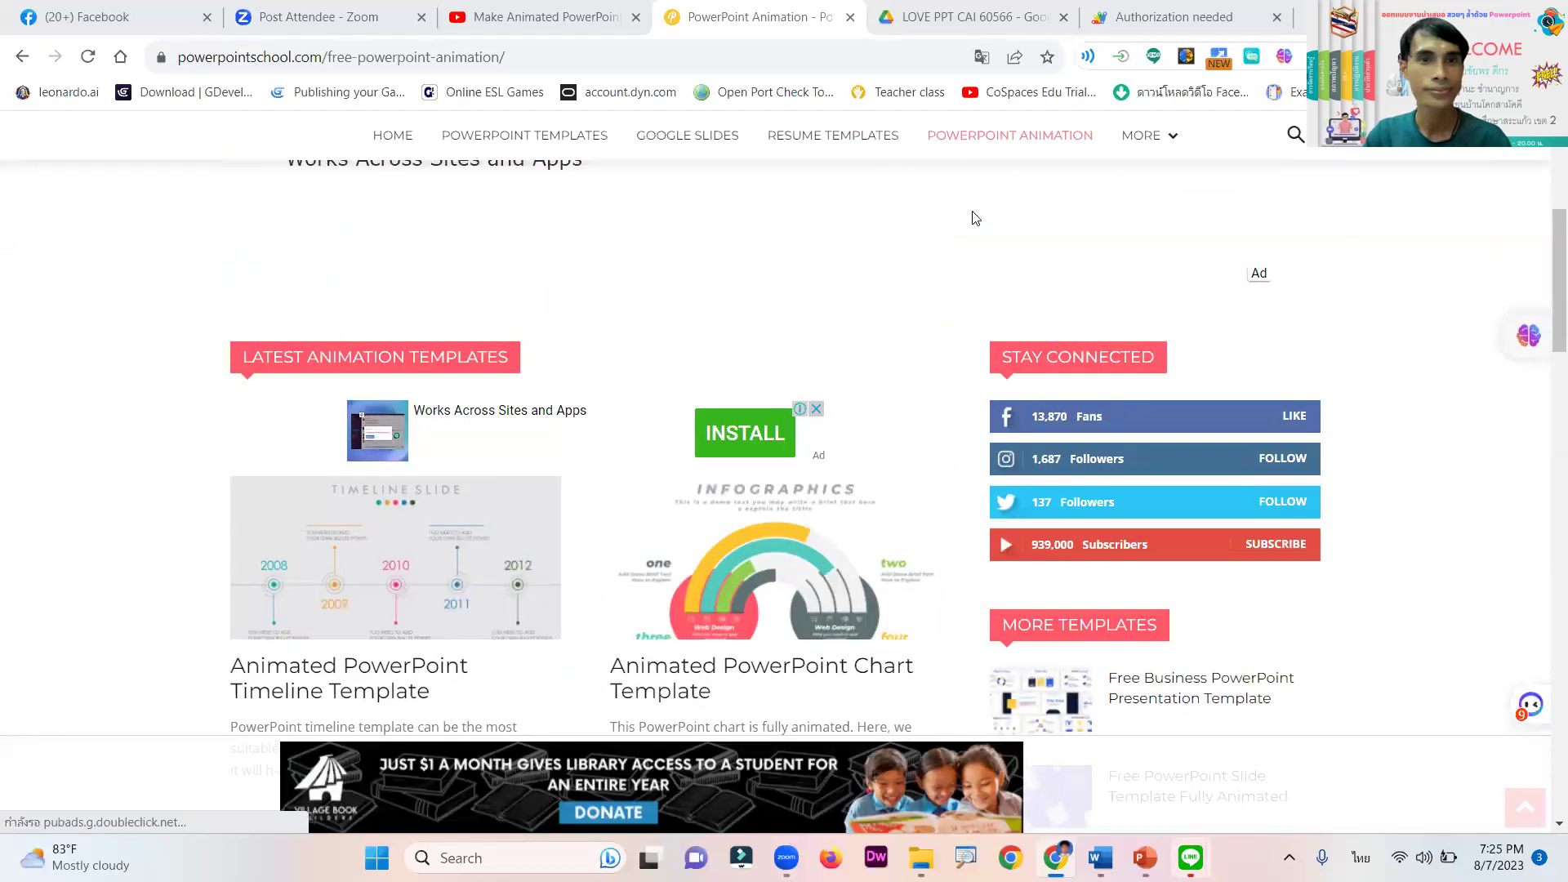
{"action": "scroll", "coordinate": [976, 221], "scroll_direction": "up", "scroll_amount": 5}
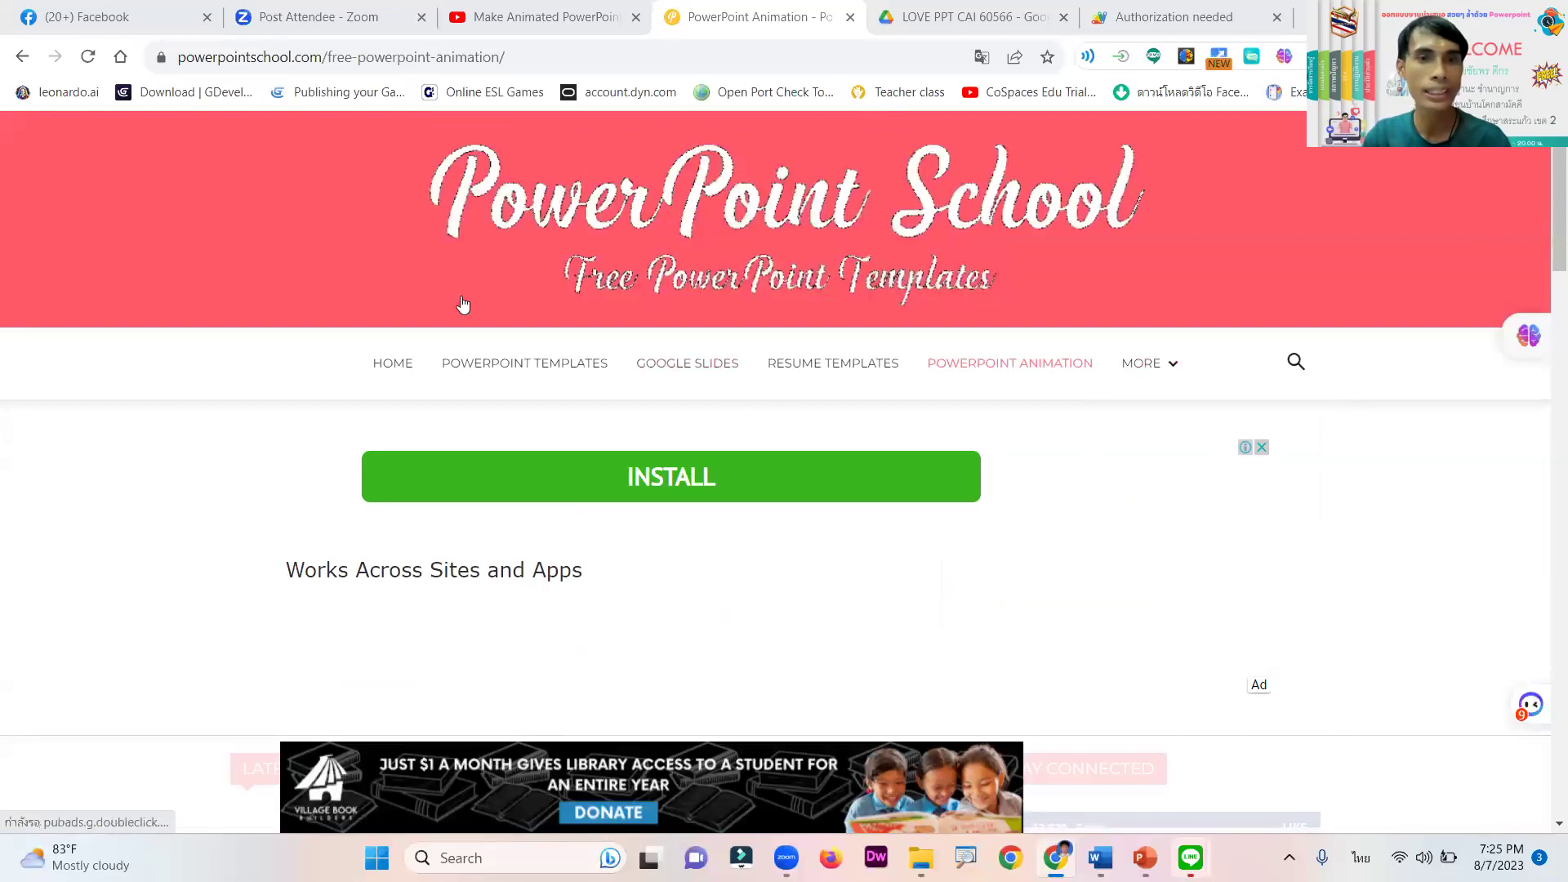
{"action": "left_click", "coordinate": [526, 371]}
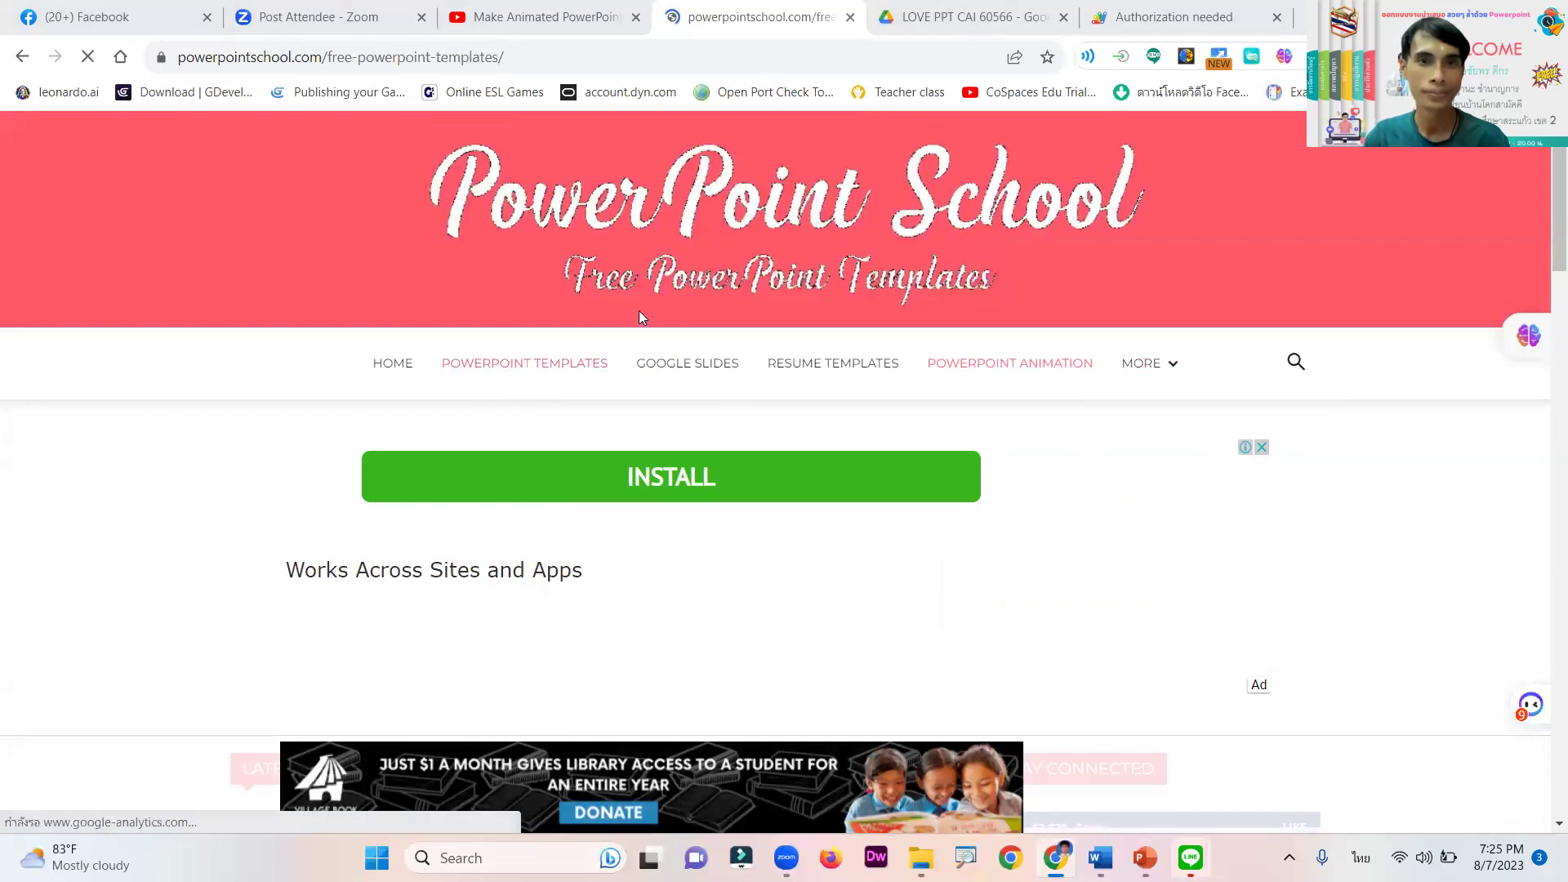
Examine the Free PowerPoint Templates page, including the animated presentation, animated timeline and business templates in its latest templates list
{"action": "scroll", "coordinate": [886, 393], "scroll_direction": "down", "scroll_amount": 4}
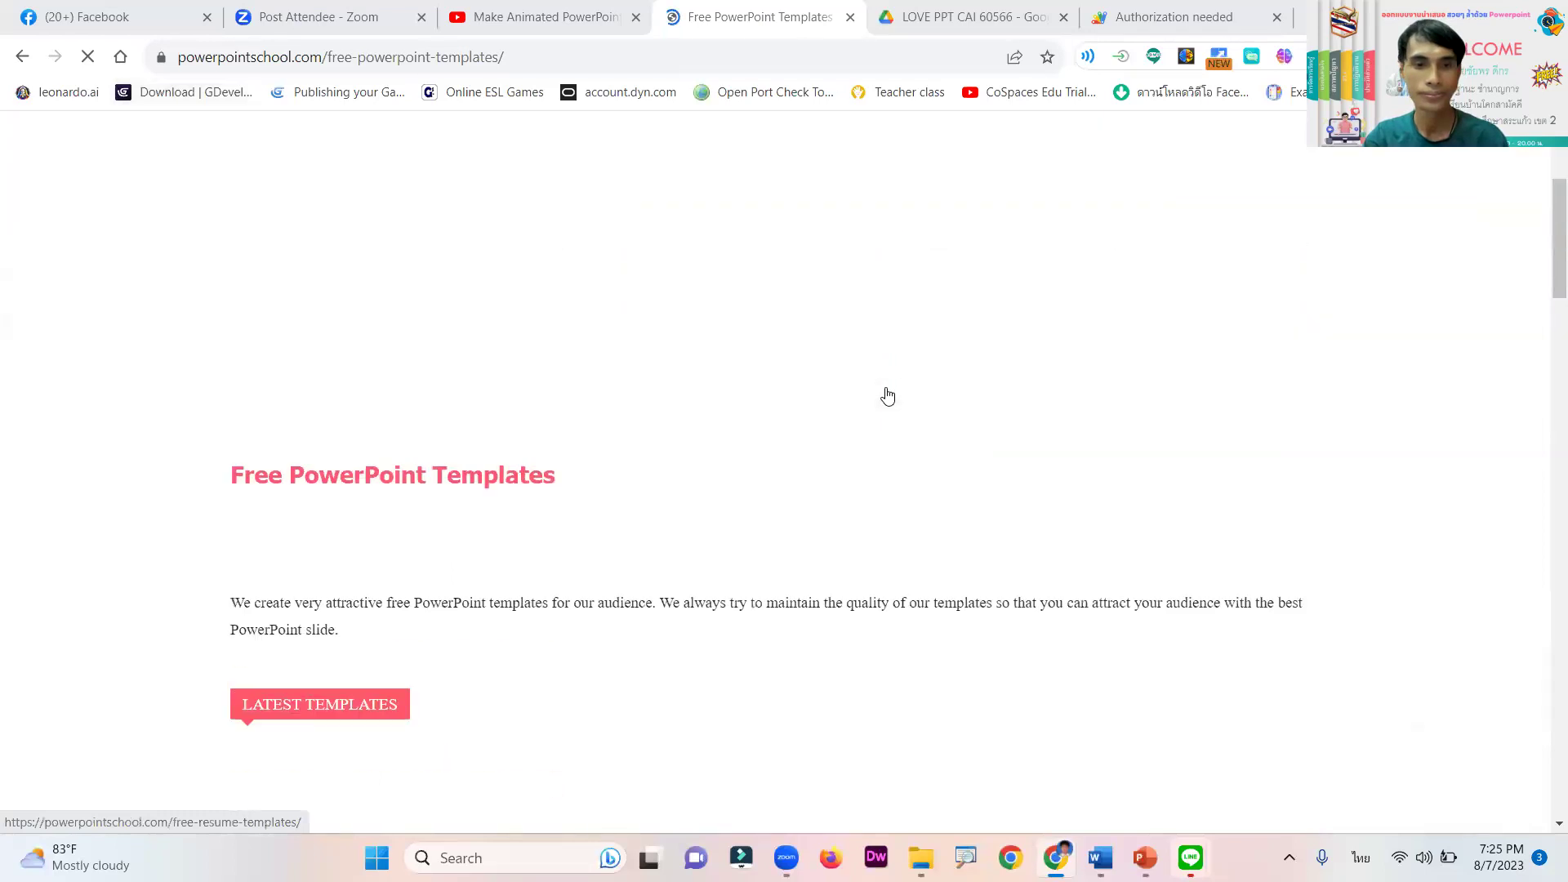
{"action": "scroll", "coordinate": [888, 396], "scroll_direction": "down", "scroll_amount": 2}
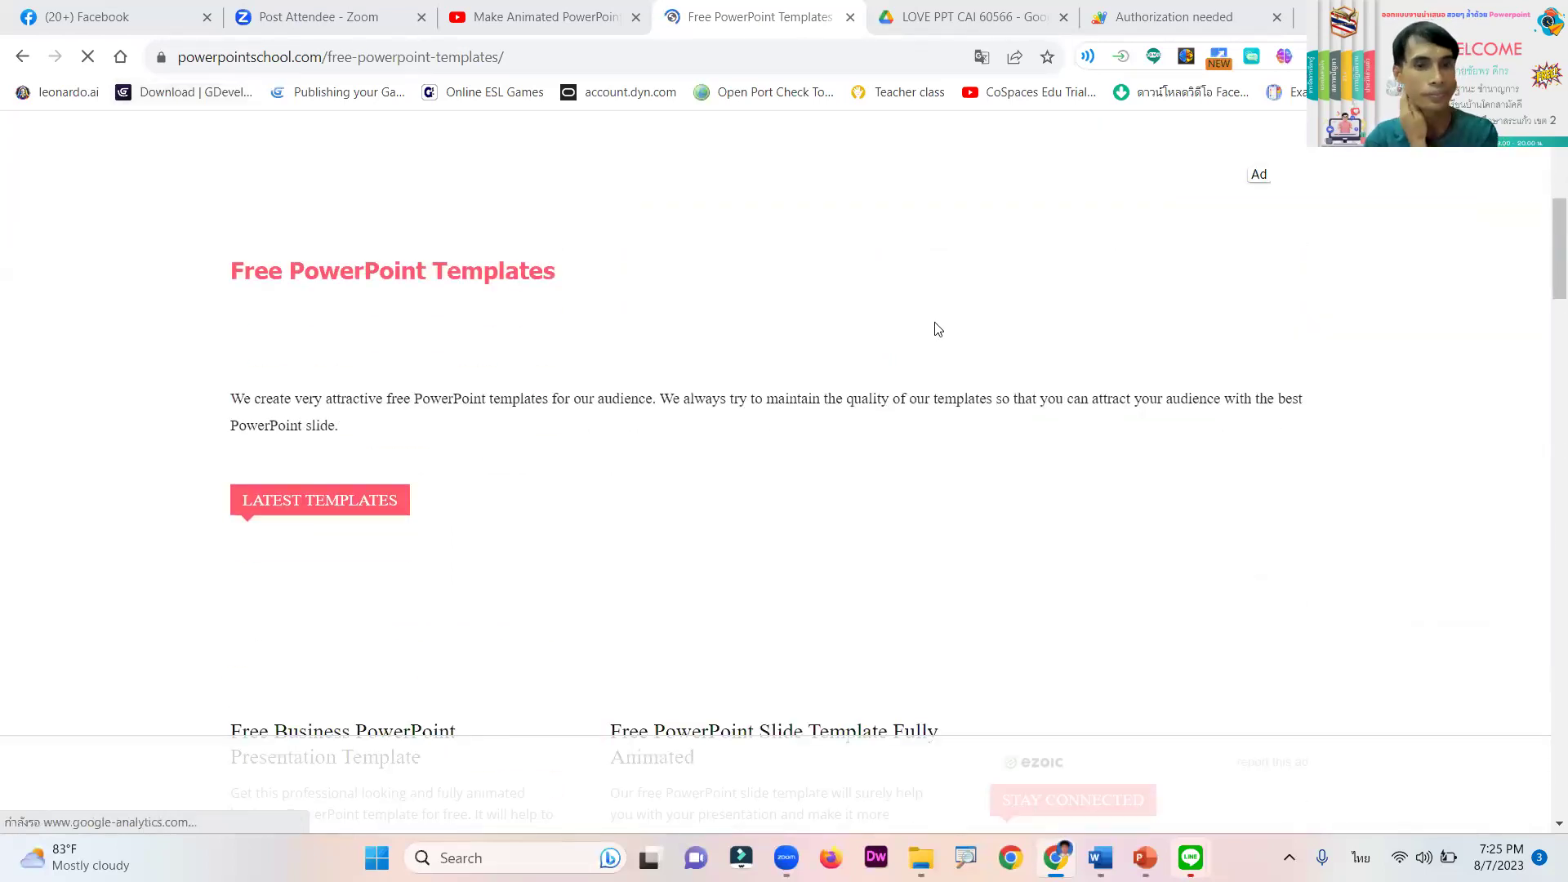
{"action": "scroll", "coordinate": [938, 331], "scroll_direction": "down", "scroll_amount": 8}
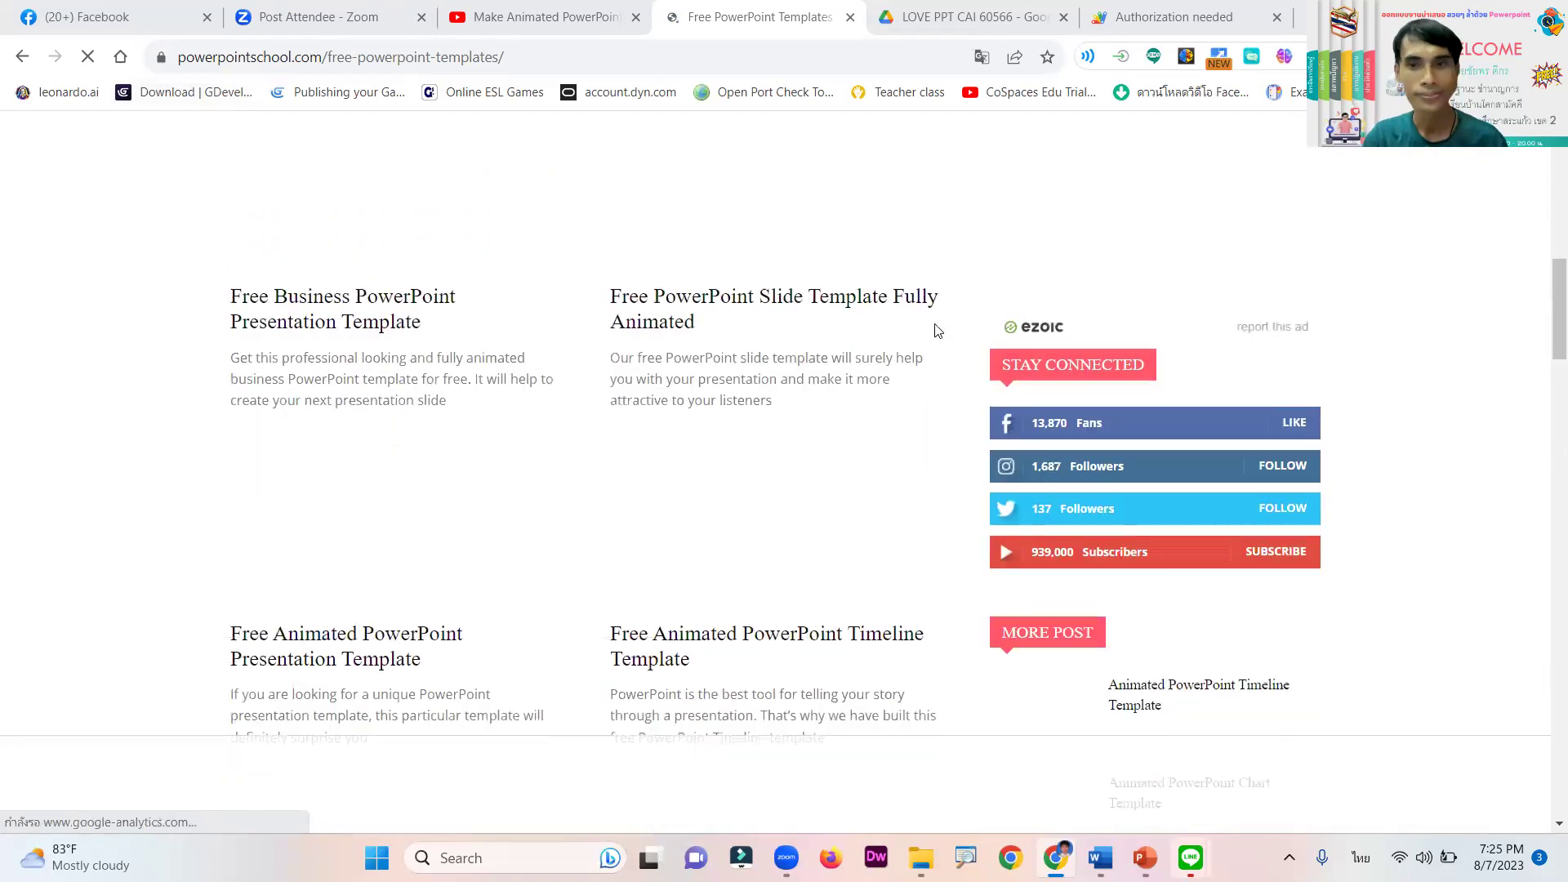
{"action": "scroll", "coordinate": [937, 330], "scroll_direction": "up", "scroll_amount": 3}
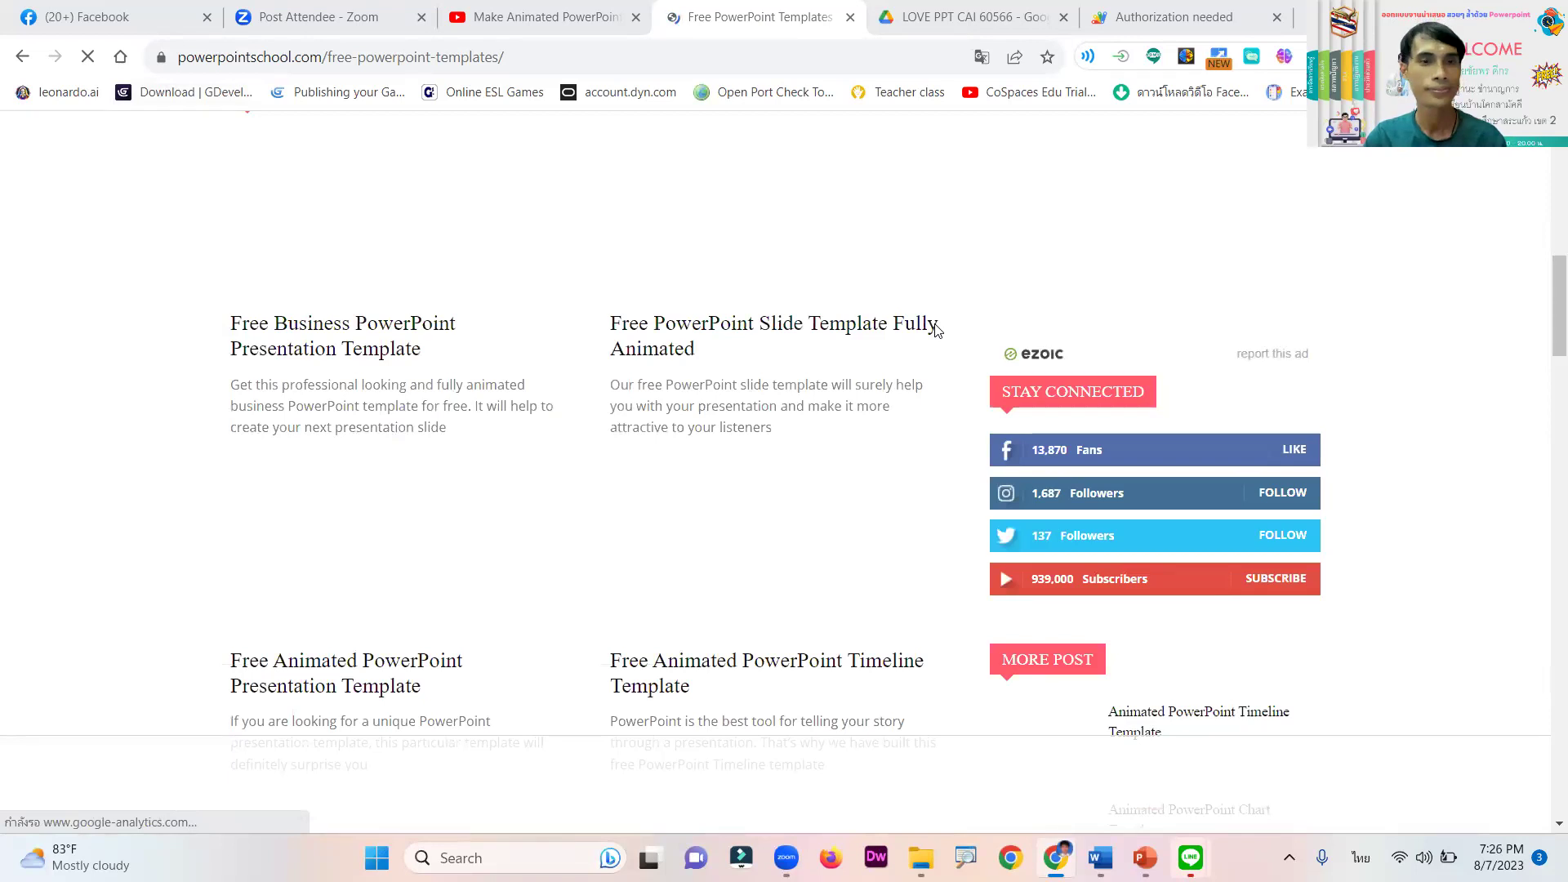
{"action": "scroll", "coordinate": [936, 329], "scroll_direction": "up", "scroll_amount": 5}
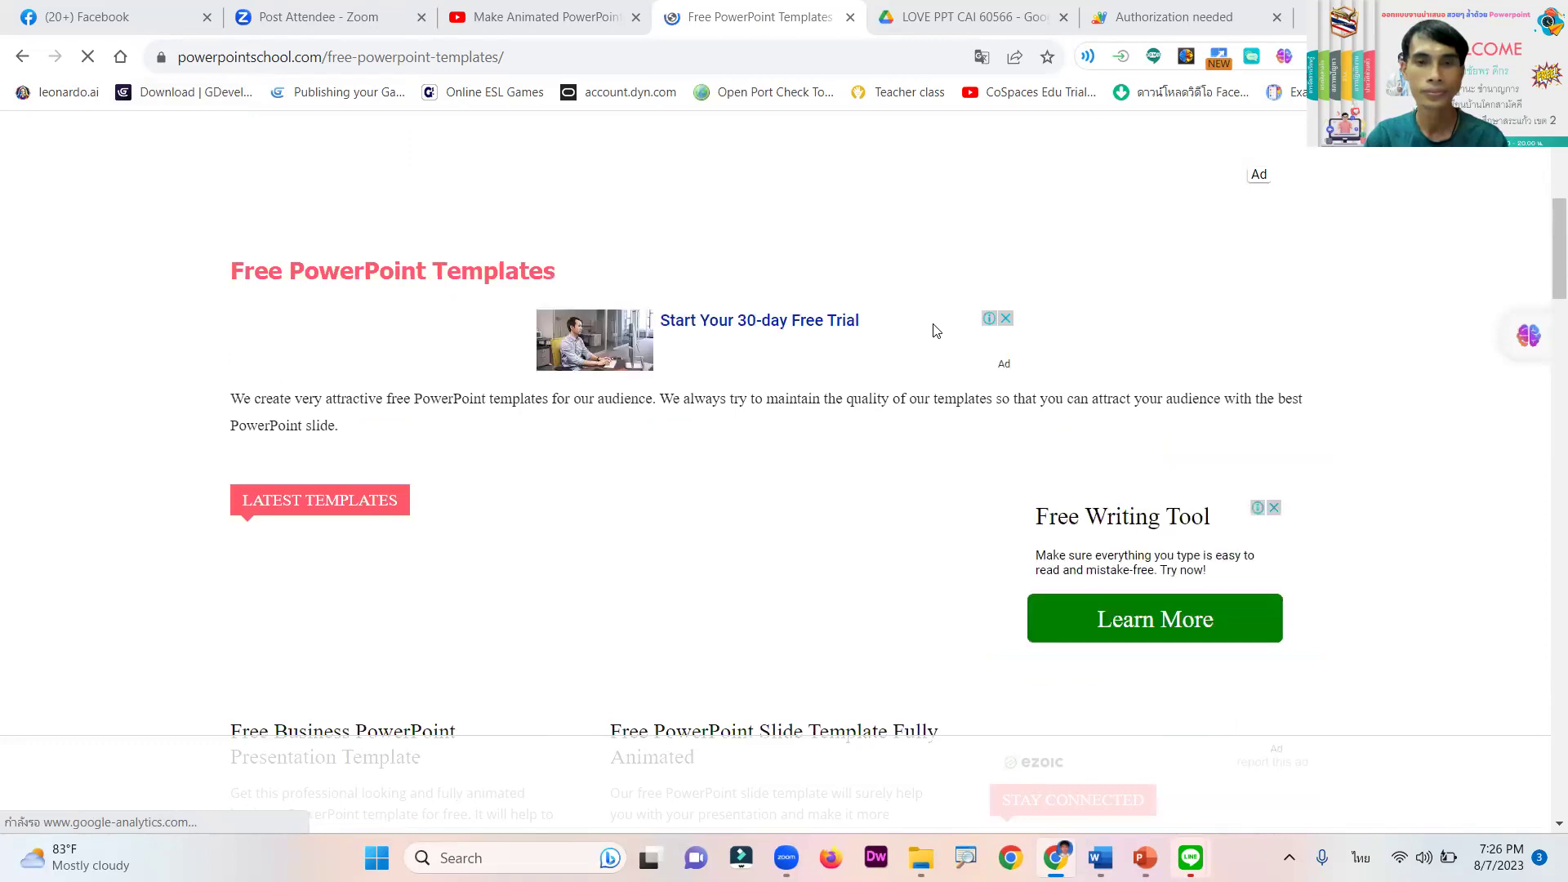
{"action": "scroll", "coordinate": [942, 382], "scroll_direction": "down", "scroll_amount": 5}
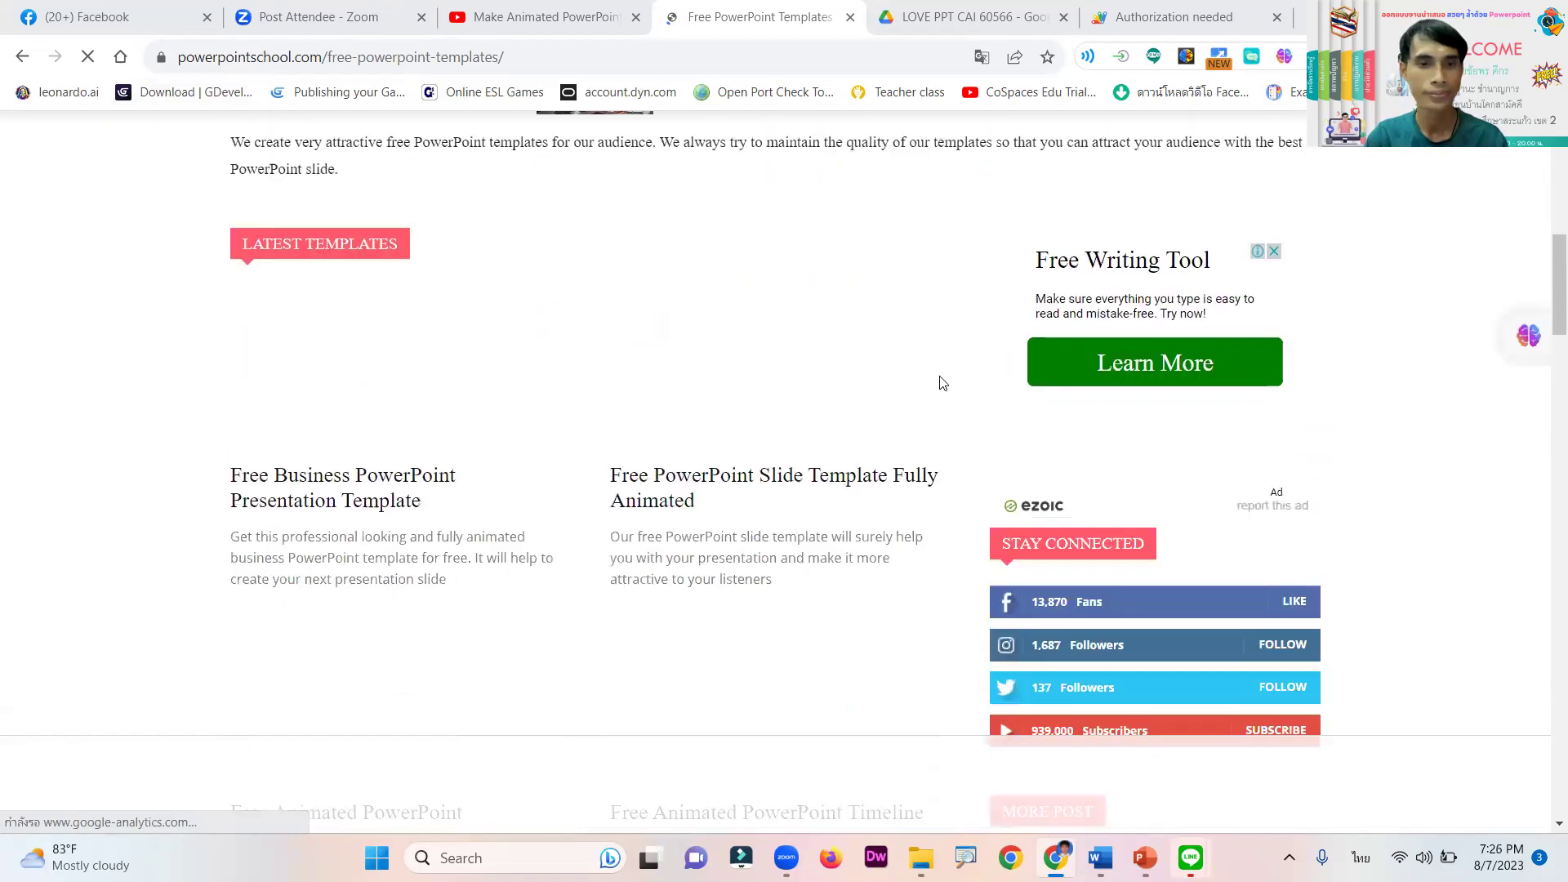
{"action": "scroll", "coordinate": [941, 381], "scroll_direction": "down", "scroll_amount": 2}
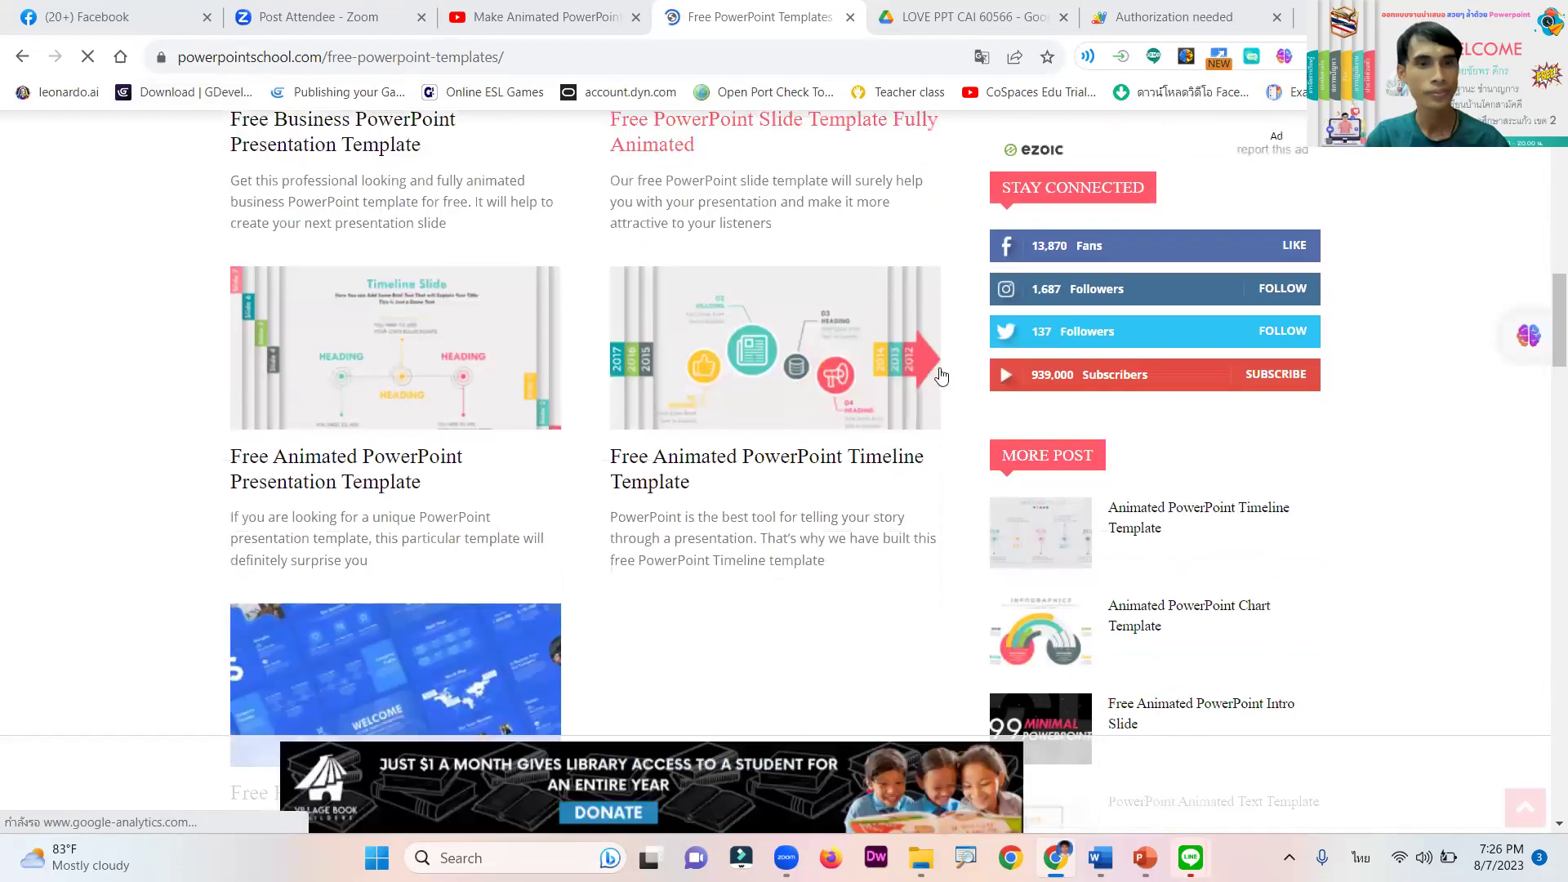
{"action": "scroll", "coordinate": [937, 363], "scroll_direction": "down", "scroll_amount": 3}
{"action": "scroll", "coordinate": [937, 360], "scroll_direction": "up", "scroll_amount": 4}
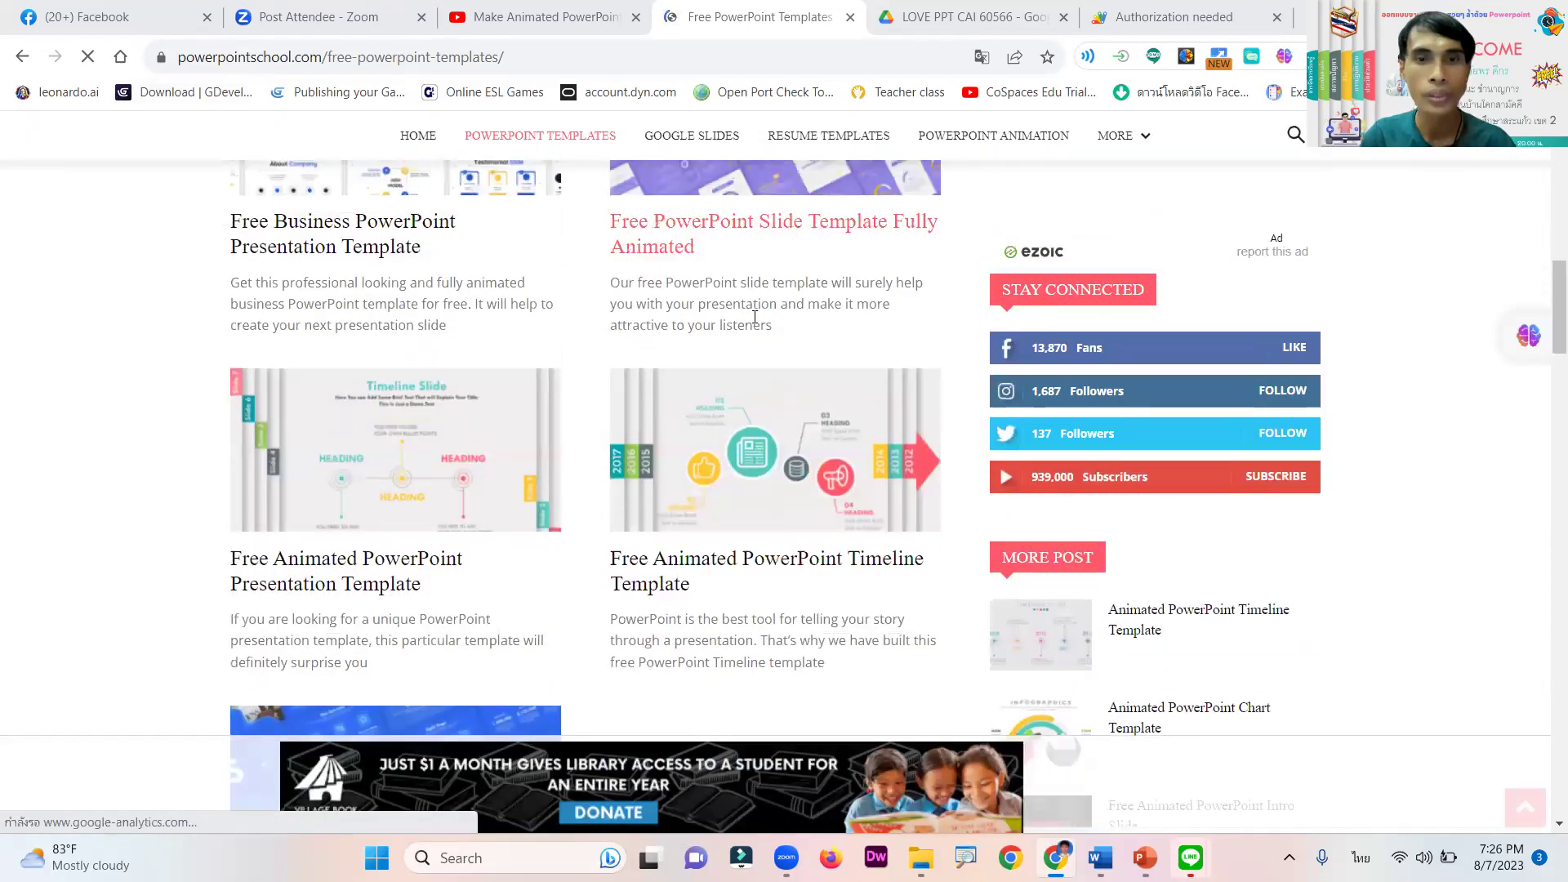
{"action": "scroll", "coordinate": [762, 360], "scroll_direction": "up", "scroll_amount": 6}
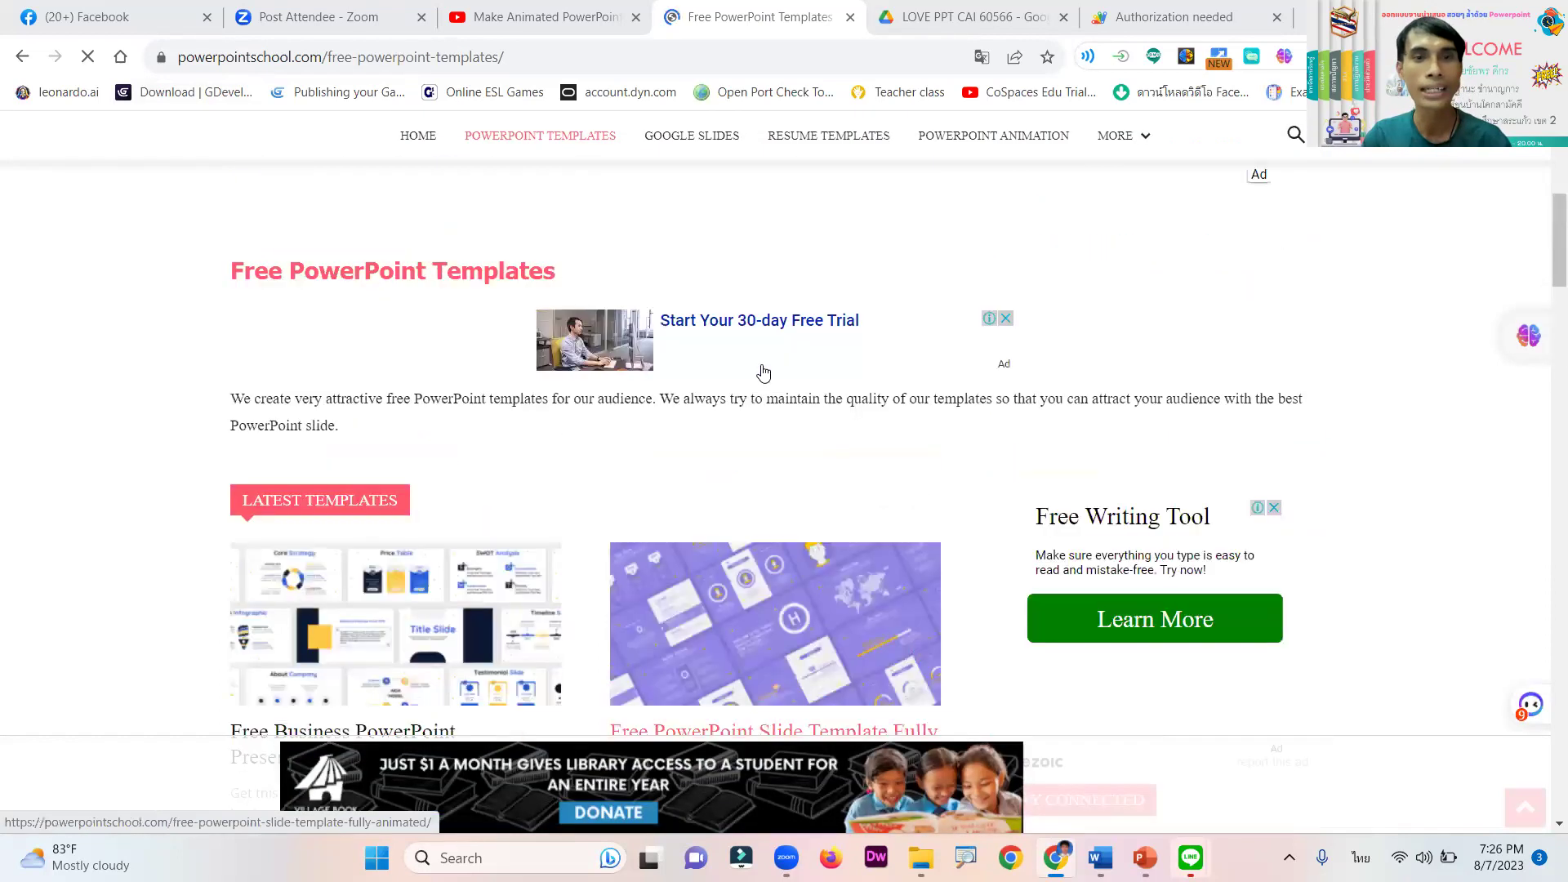
{"action": "scroll", "coordinate": [762, 375], "scroll_direction": "down", "scroll_amount": 5}
{"action": "scroll", "coordinate": [762, 365], "scroll_direction": "down", "scroll_amount": 5}
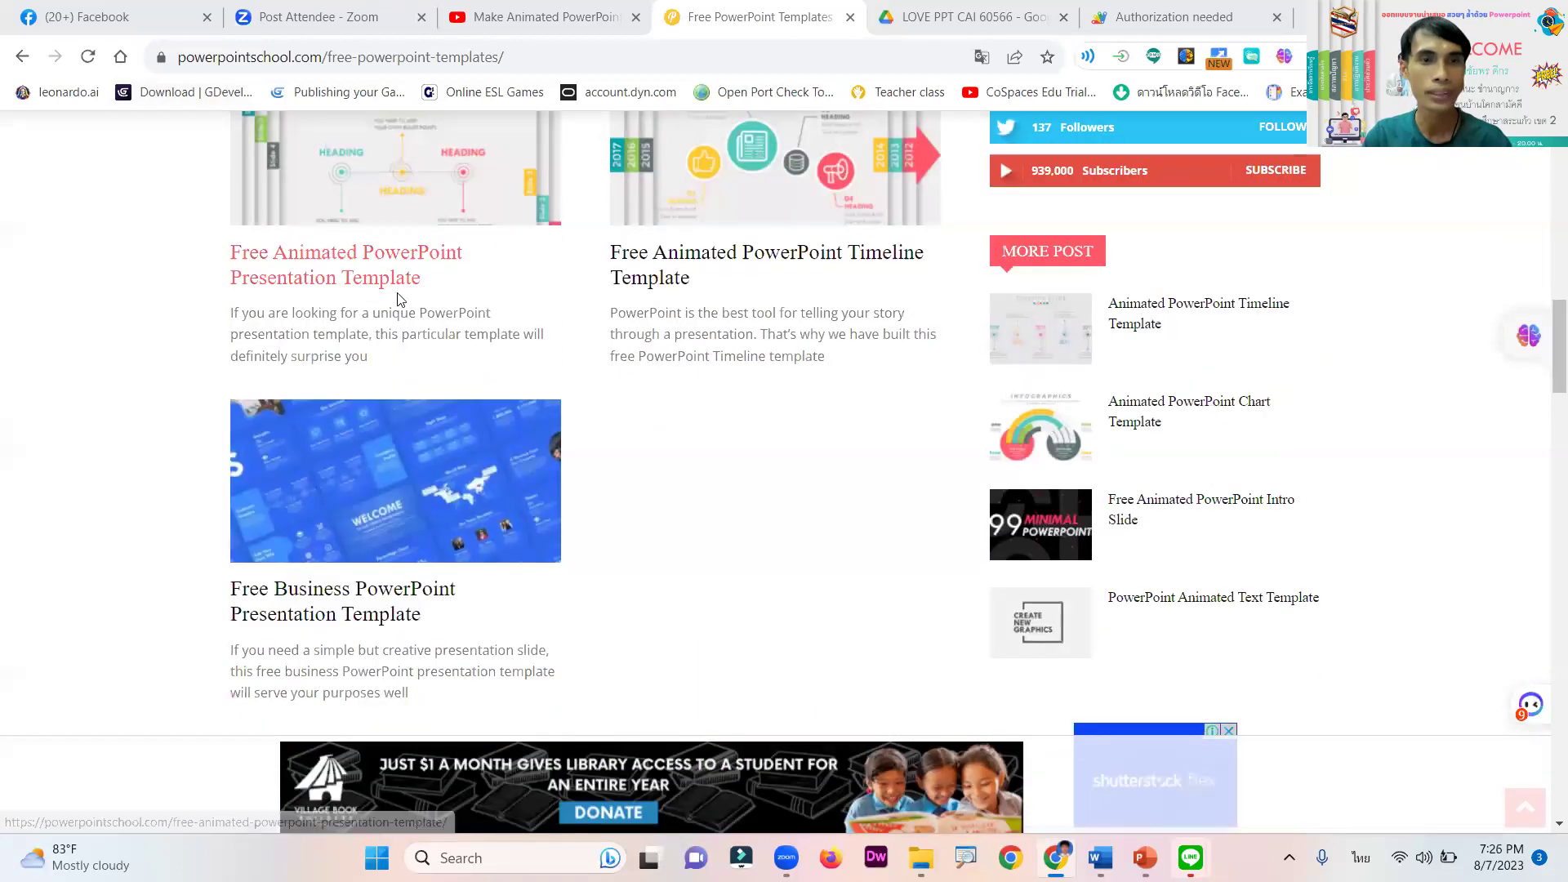
{"action": "scroll", "coordinate": [400, 300], "scroll_direction": "up", "scroll_amount": 4}
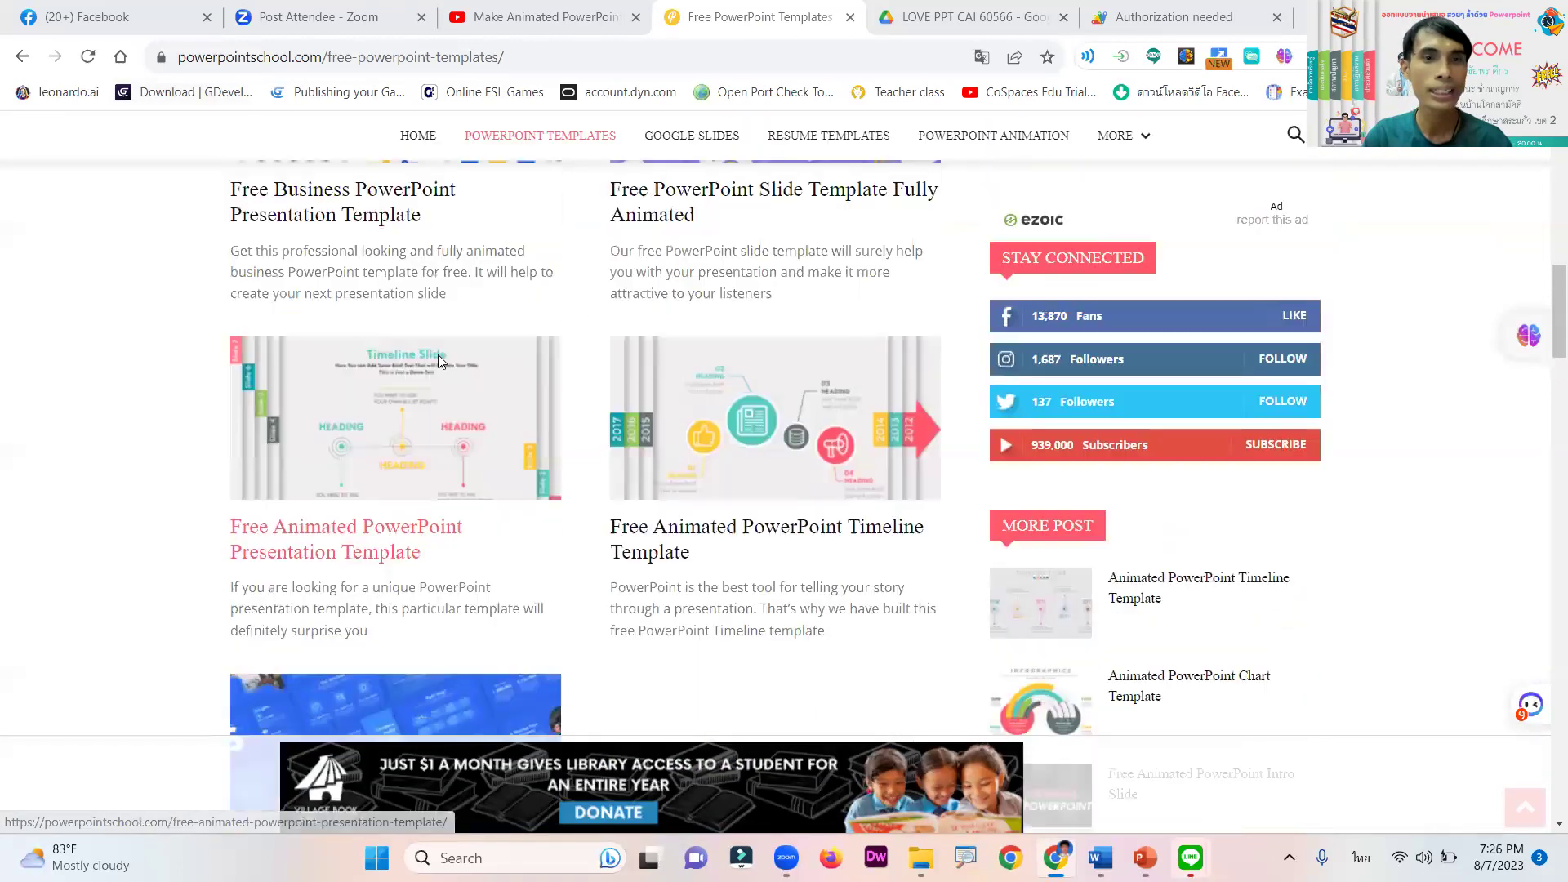
{"action": "scroll", "coordinate": [462, 564], "scroll_direction": "down", "scroll_amount": 1}
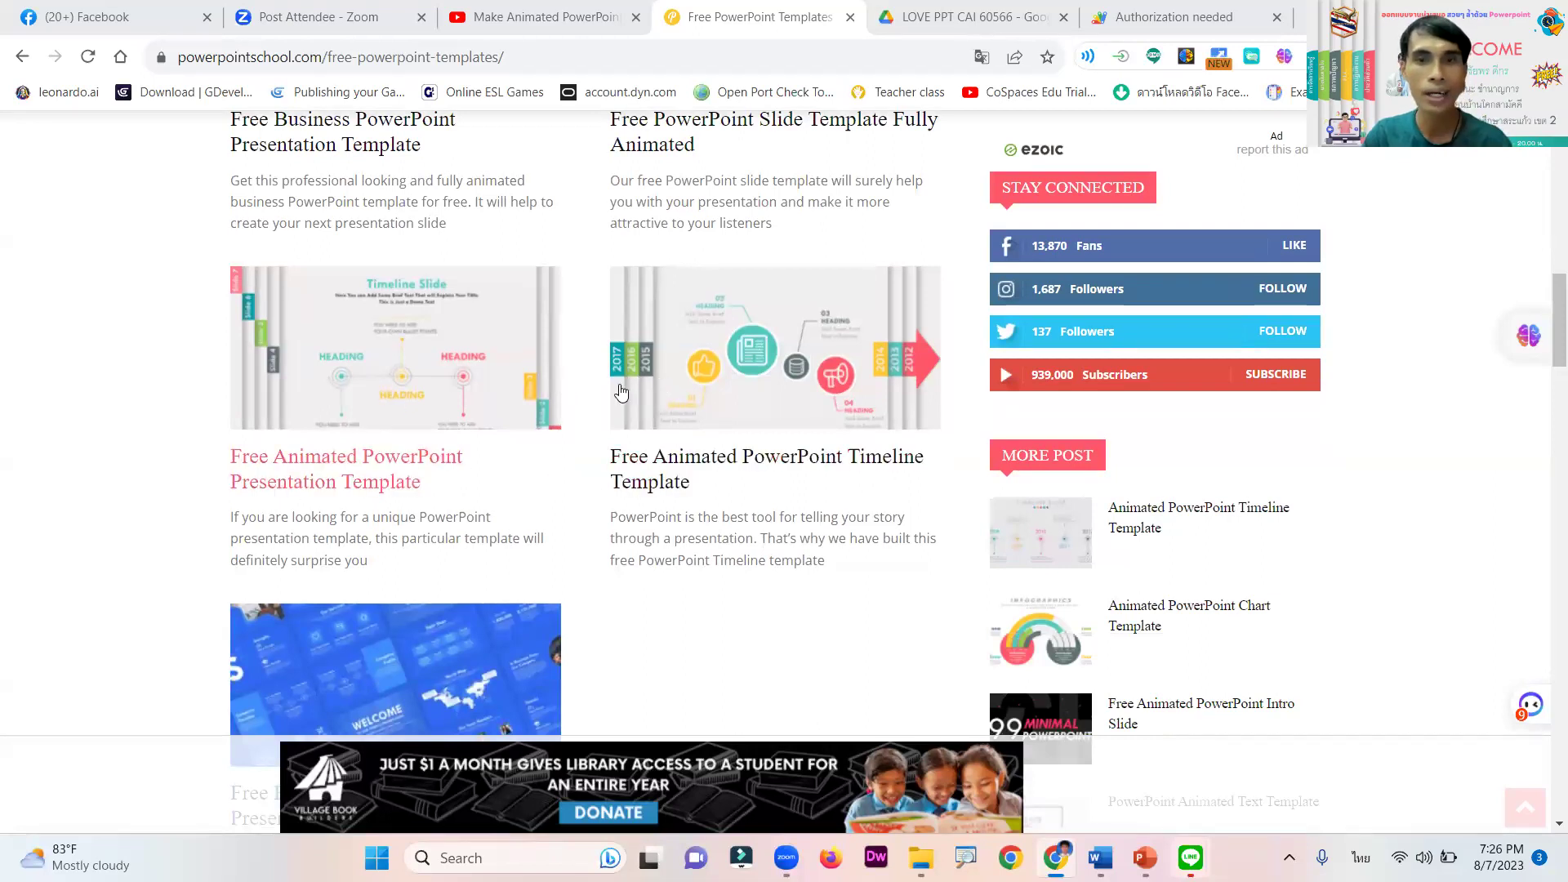
{"action": "scroll", "coordinate": [441, 461], "scroll_direction": "down", "scroll_amount": 6}
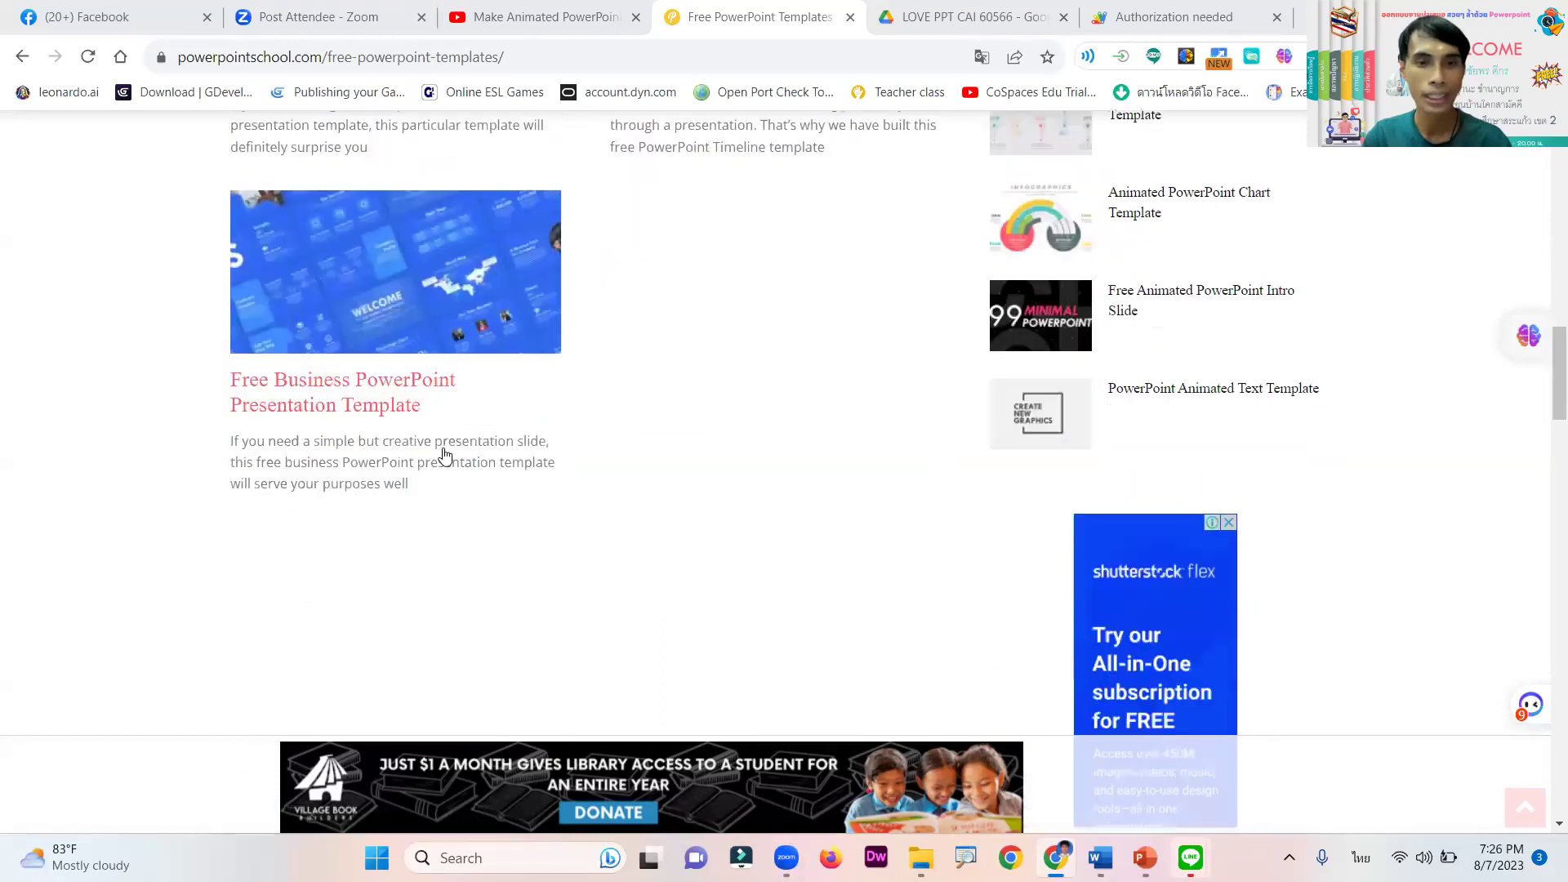
{"action": "scroll", "coordinate": [490, 384], "scroll_direction": "up", "scroll_amount": 5}
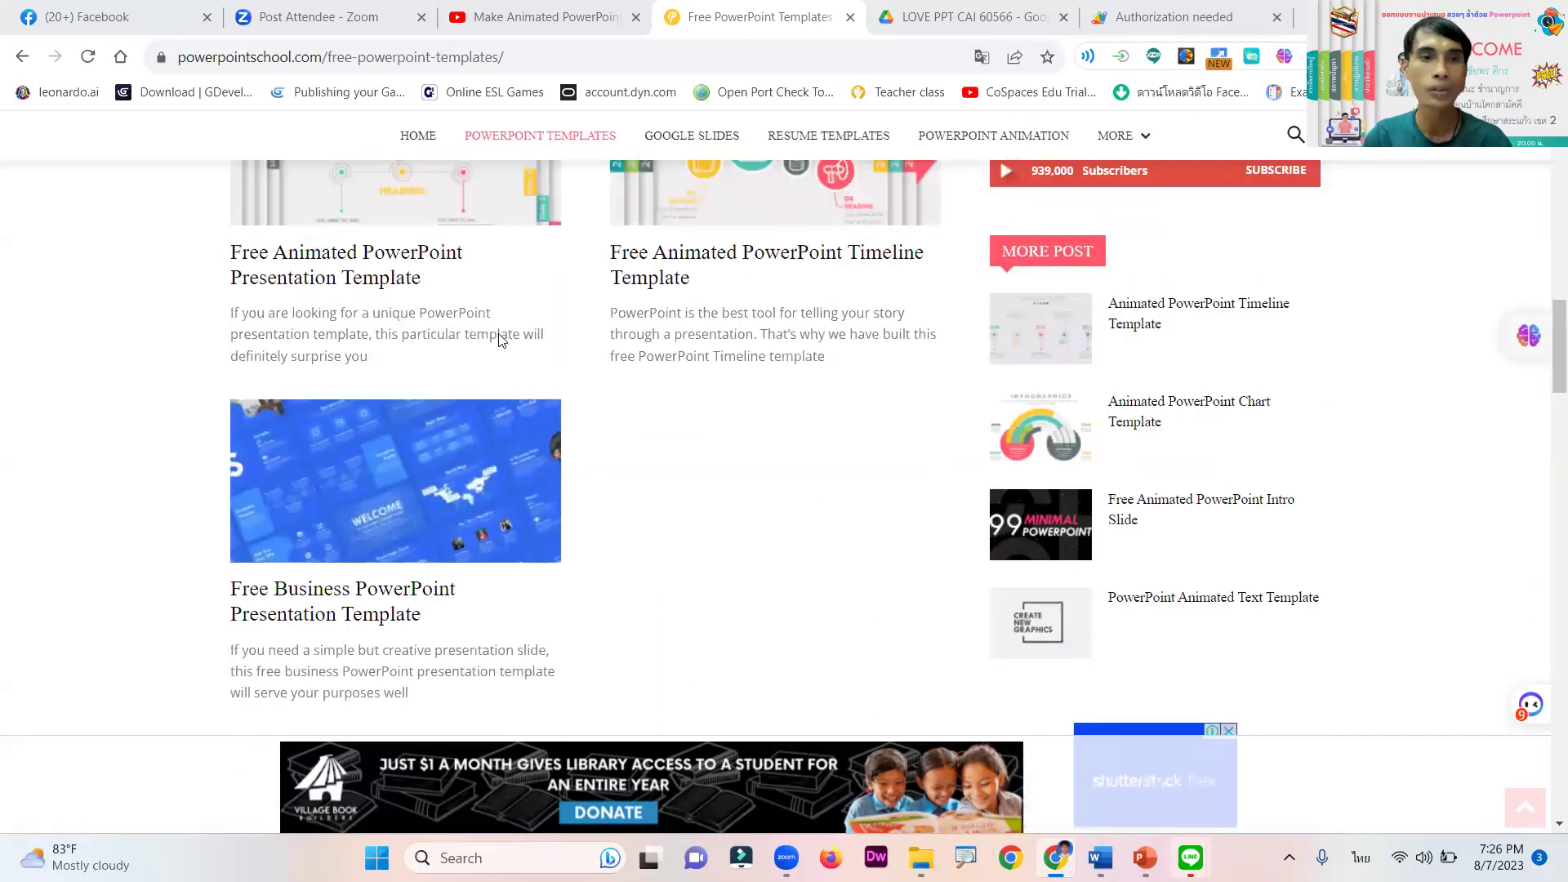
{"action": "scroll", "coordinate": [464, 261], "scroll_direction": "up", "scroll_amount": 1}
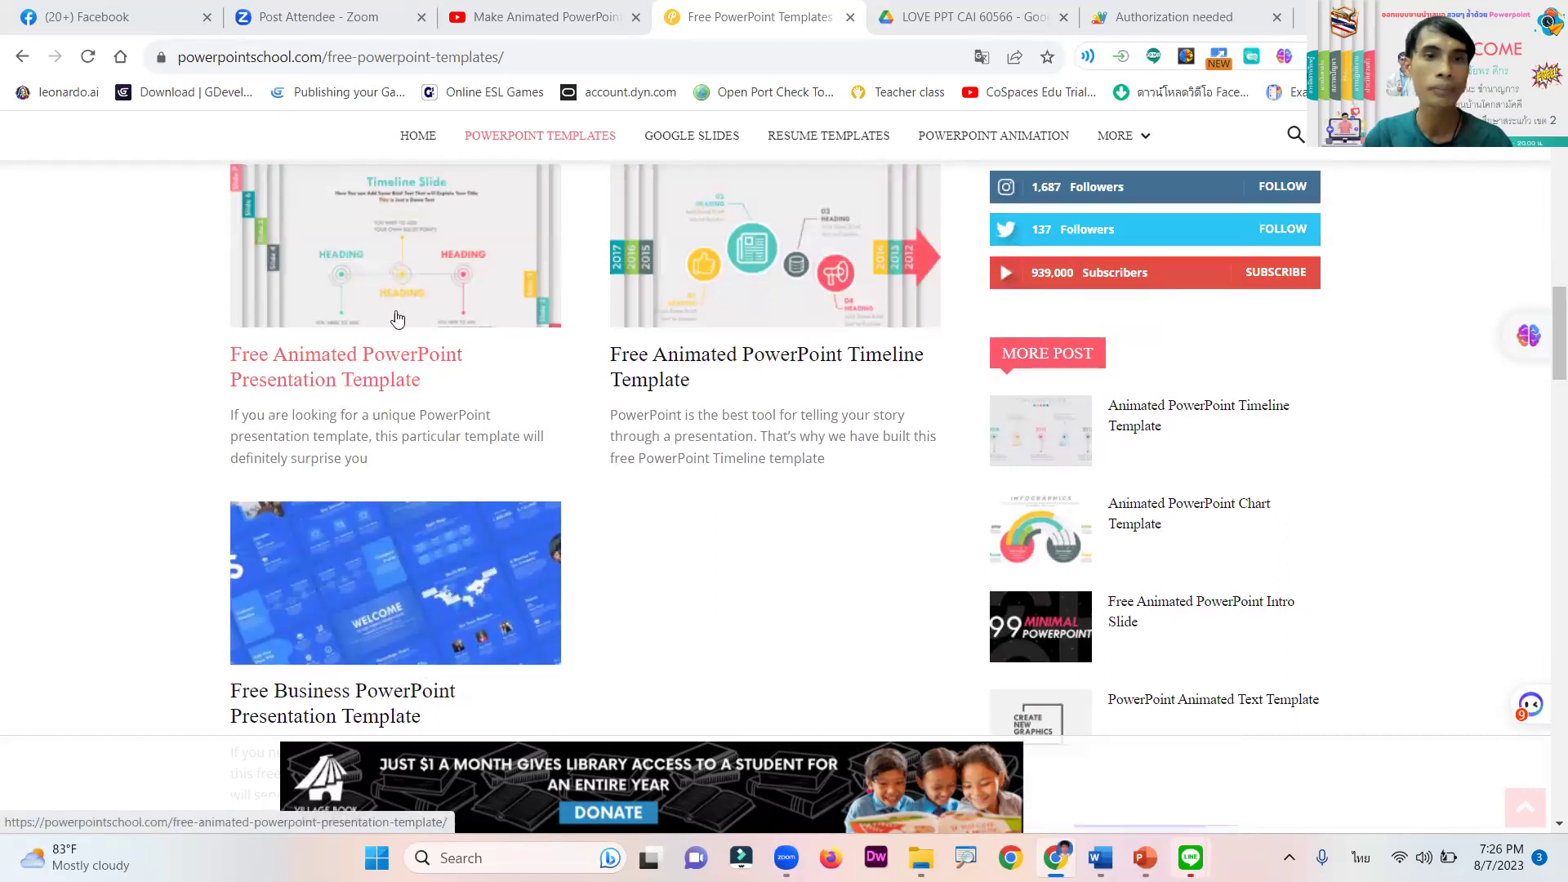
Open the Free Animated PowerPoint Timeline Template page from the latest templates list
{"action": "left_click", "coordinate": [398, 272]}
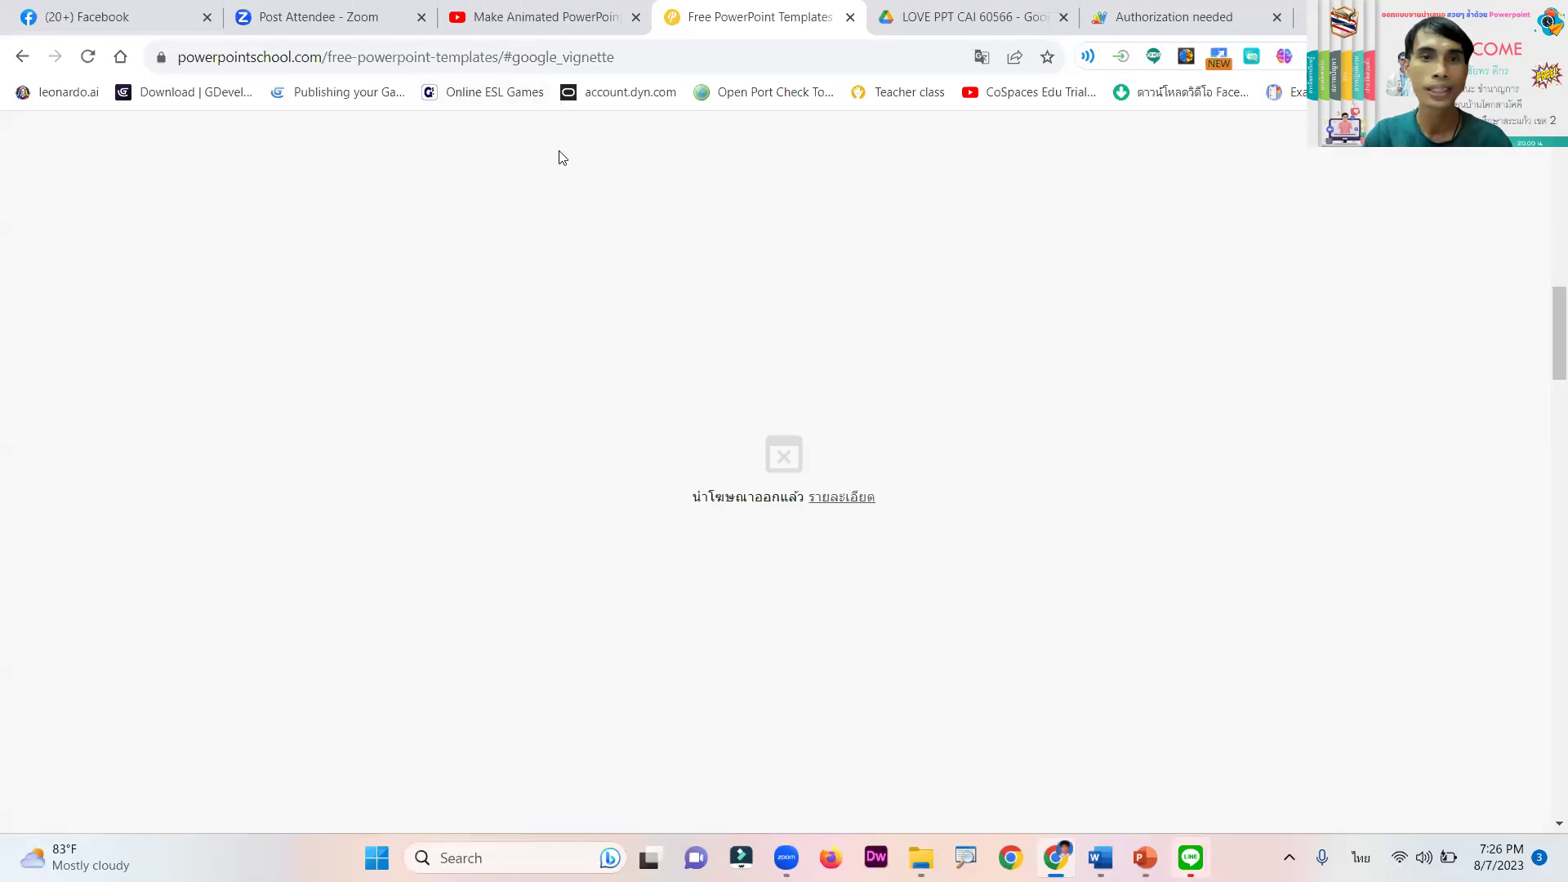
{"action": "left_click", "coordinate": [22, 57]}
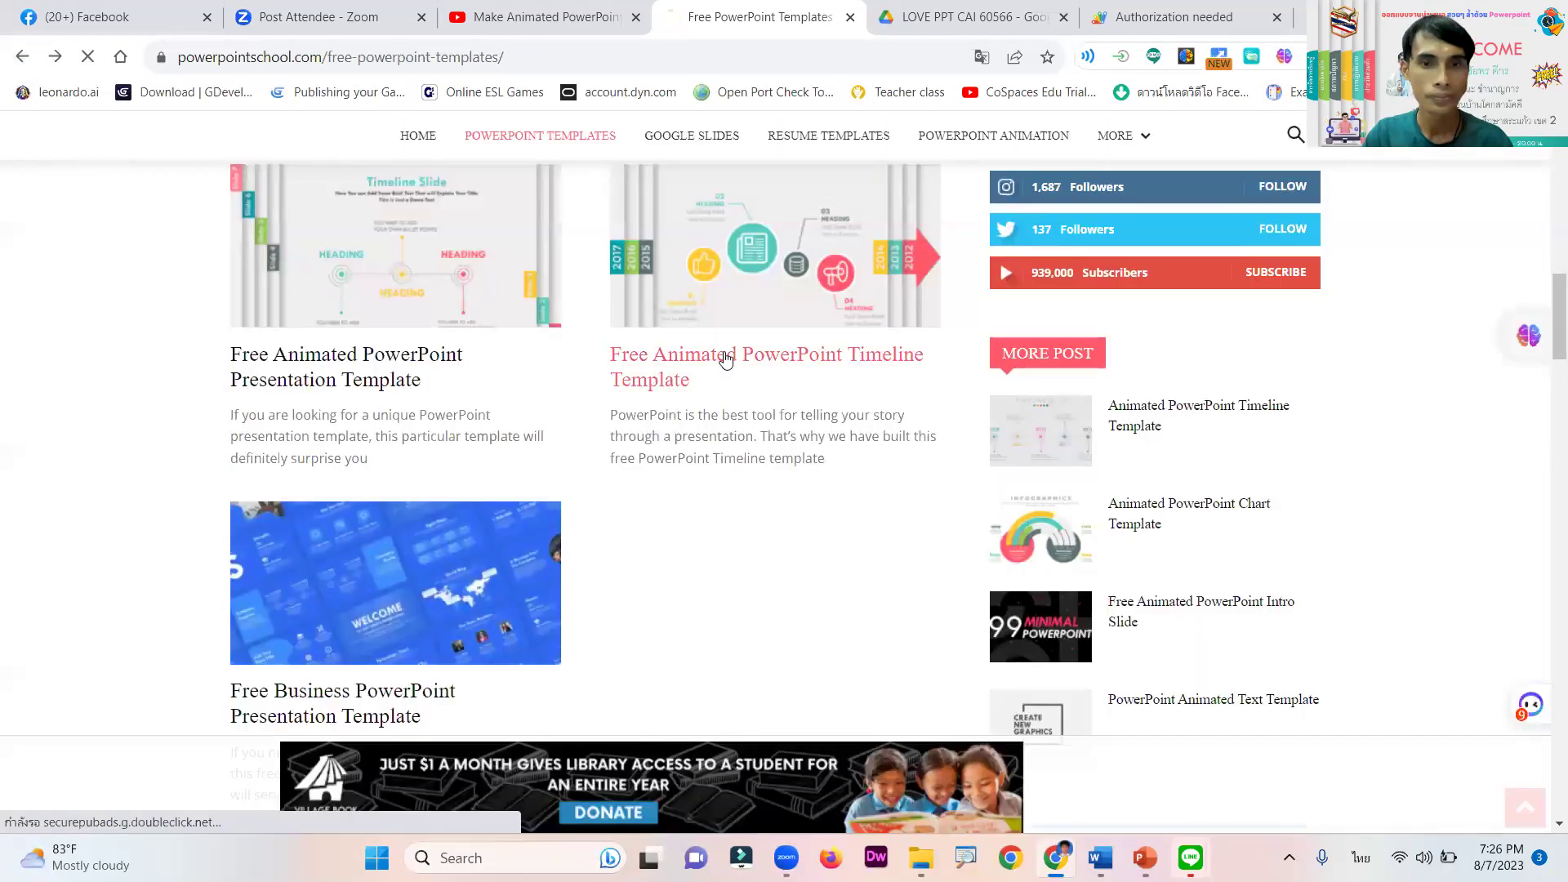
{"action": "left_click", "coordinate": [725, 359]}
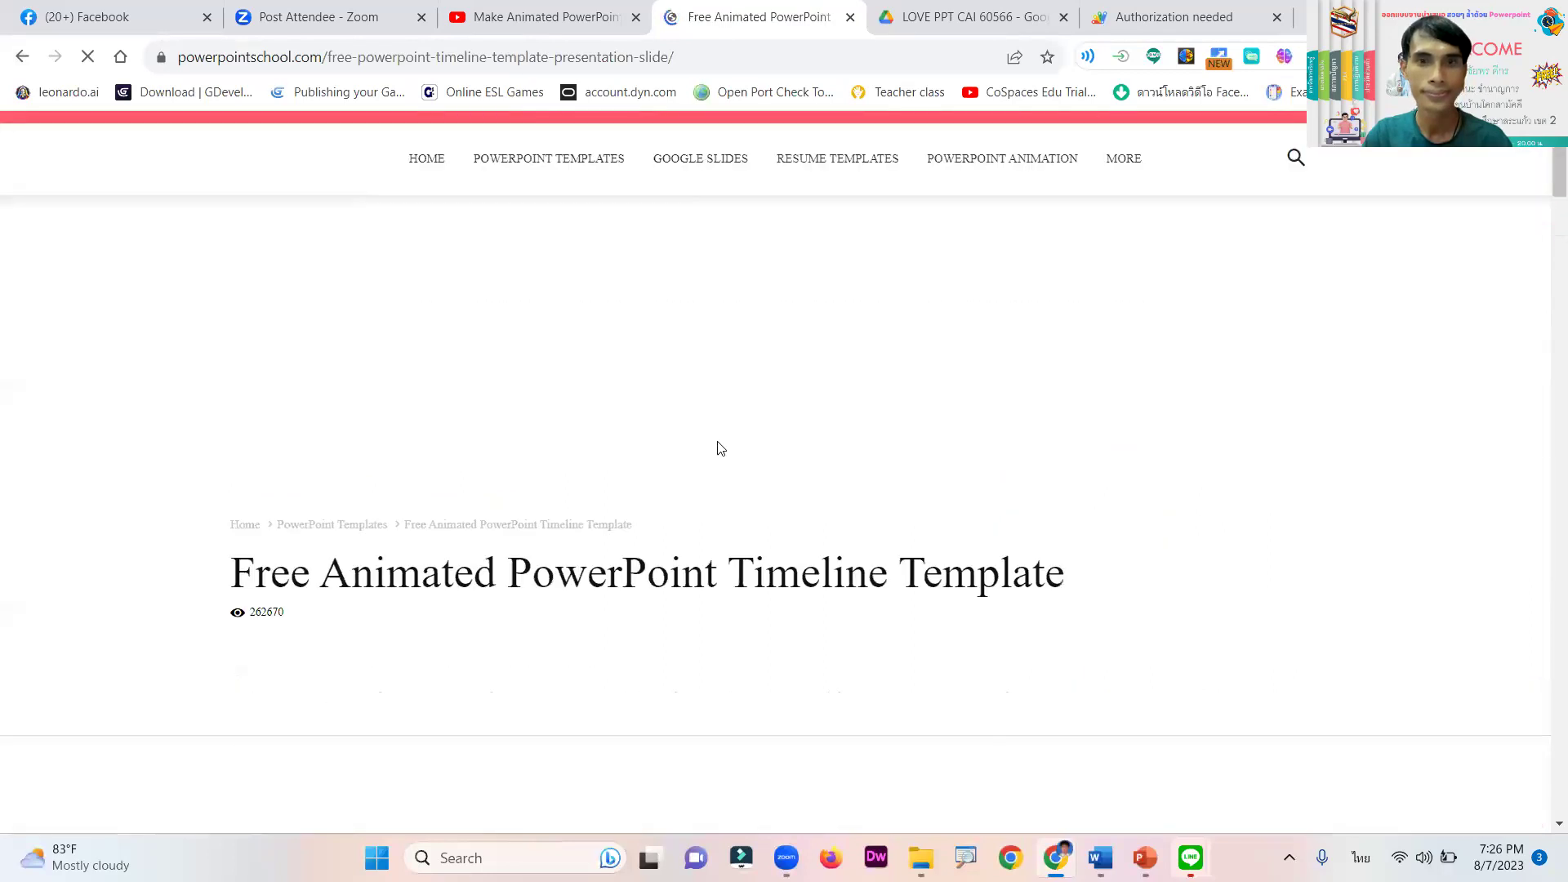
Examine the timeline template's page, covering its description, feature list and tutorial video section
{"action": "scroll", "coordinate": [729, 344], "scroll_direction": "down", "scroll_amount": 4}
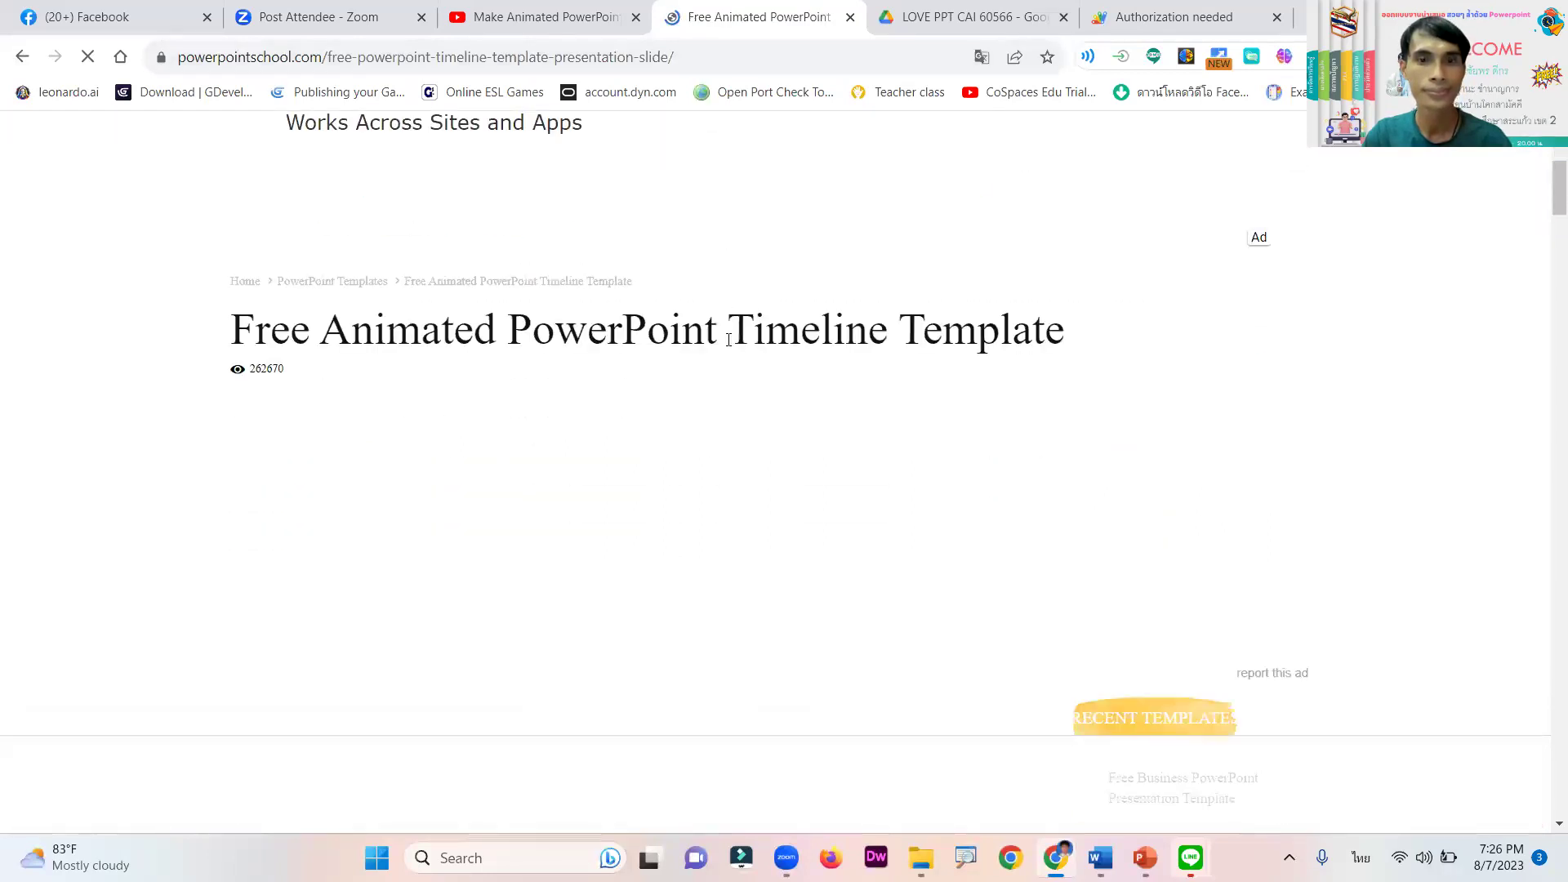
{"action": "scroll", "coordinate": [816, 419], "scroll_direction": "down", "scroll_amount": 7}
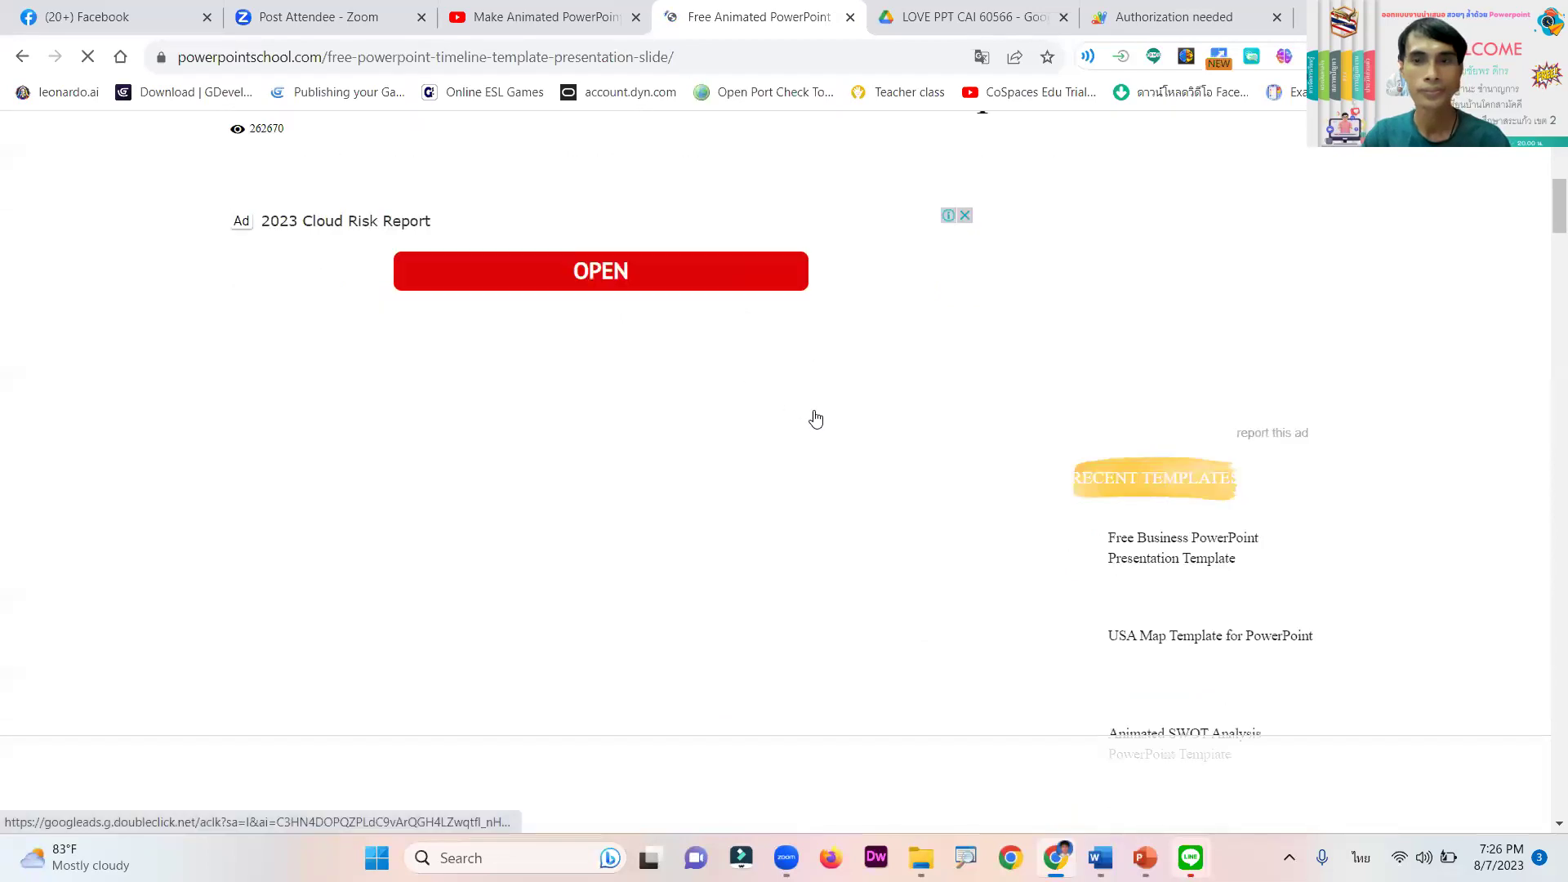
{"action": "scroll", "coordinate": [822, 411], "scroll_direction": "down", "scroll_amount": 3}
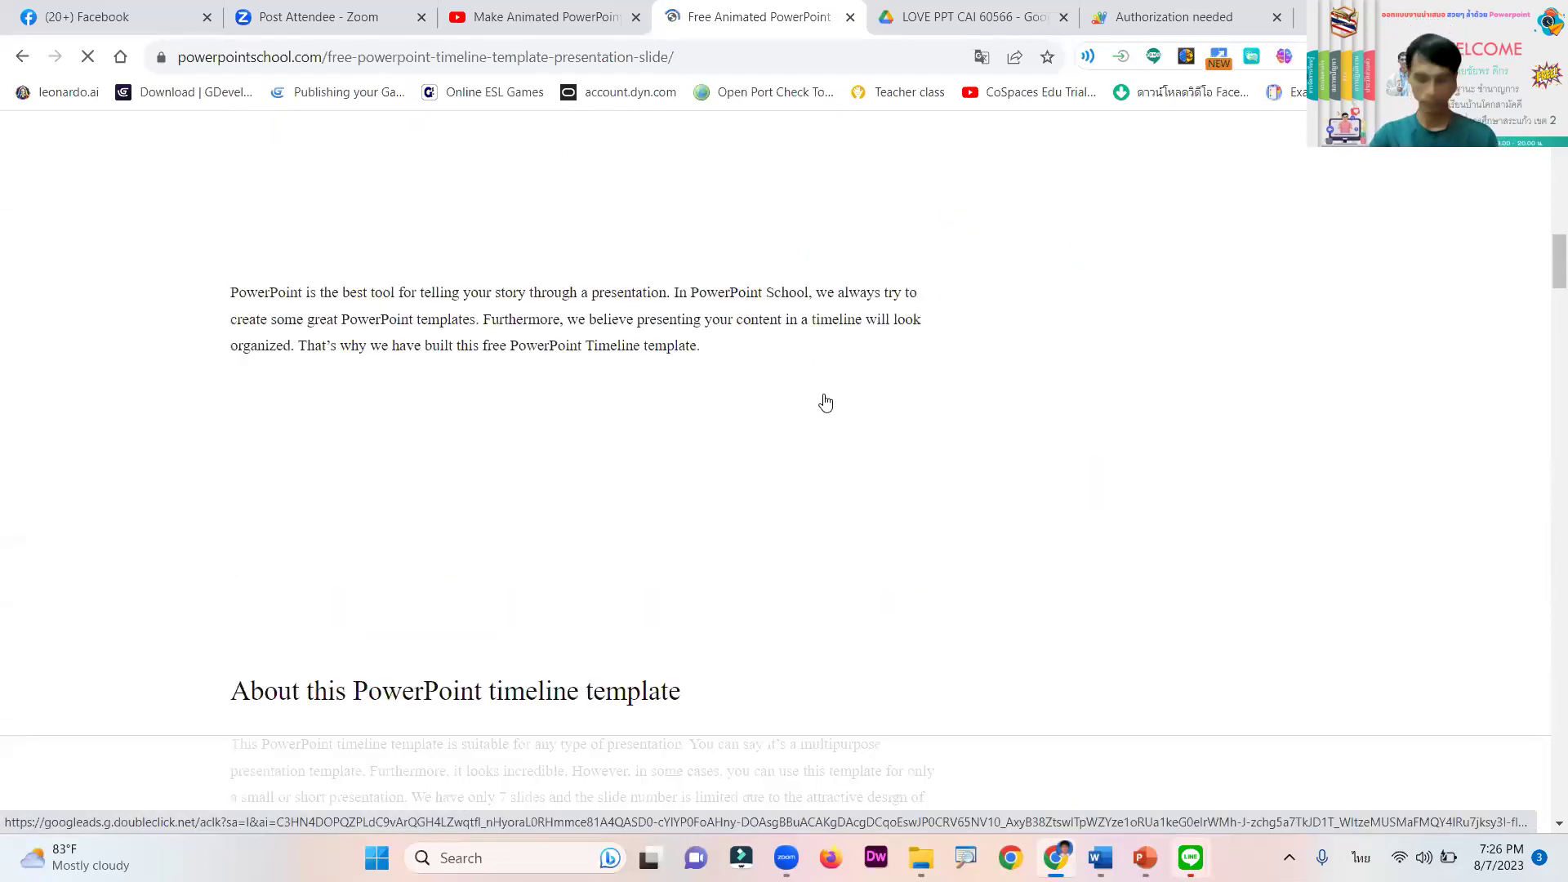
{"action": "scroll", "coordinate": [823, 399], "scroll_direction": "down", "scroll_amount": 4}
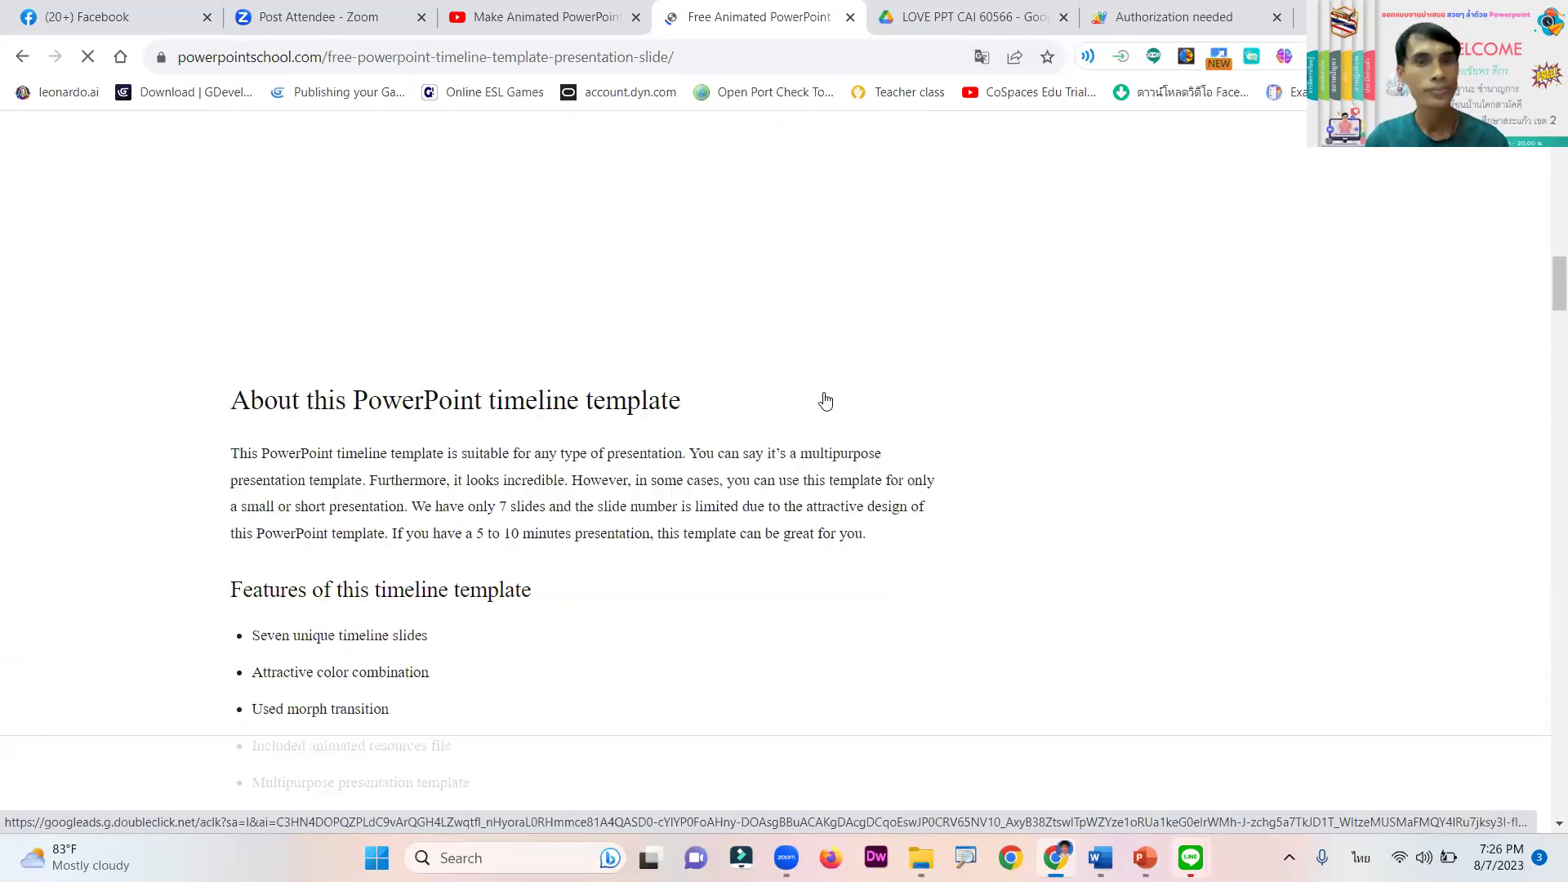
{"action": "scroll", "coordinate": [824, 398], "scroll_direction": "down", "scroll_amount": 5}
{"action": "scroll", "coordinate": [821, 395], "scroll_direction": "down", "scroll_amount": 6}
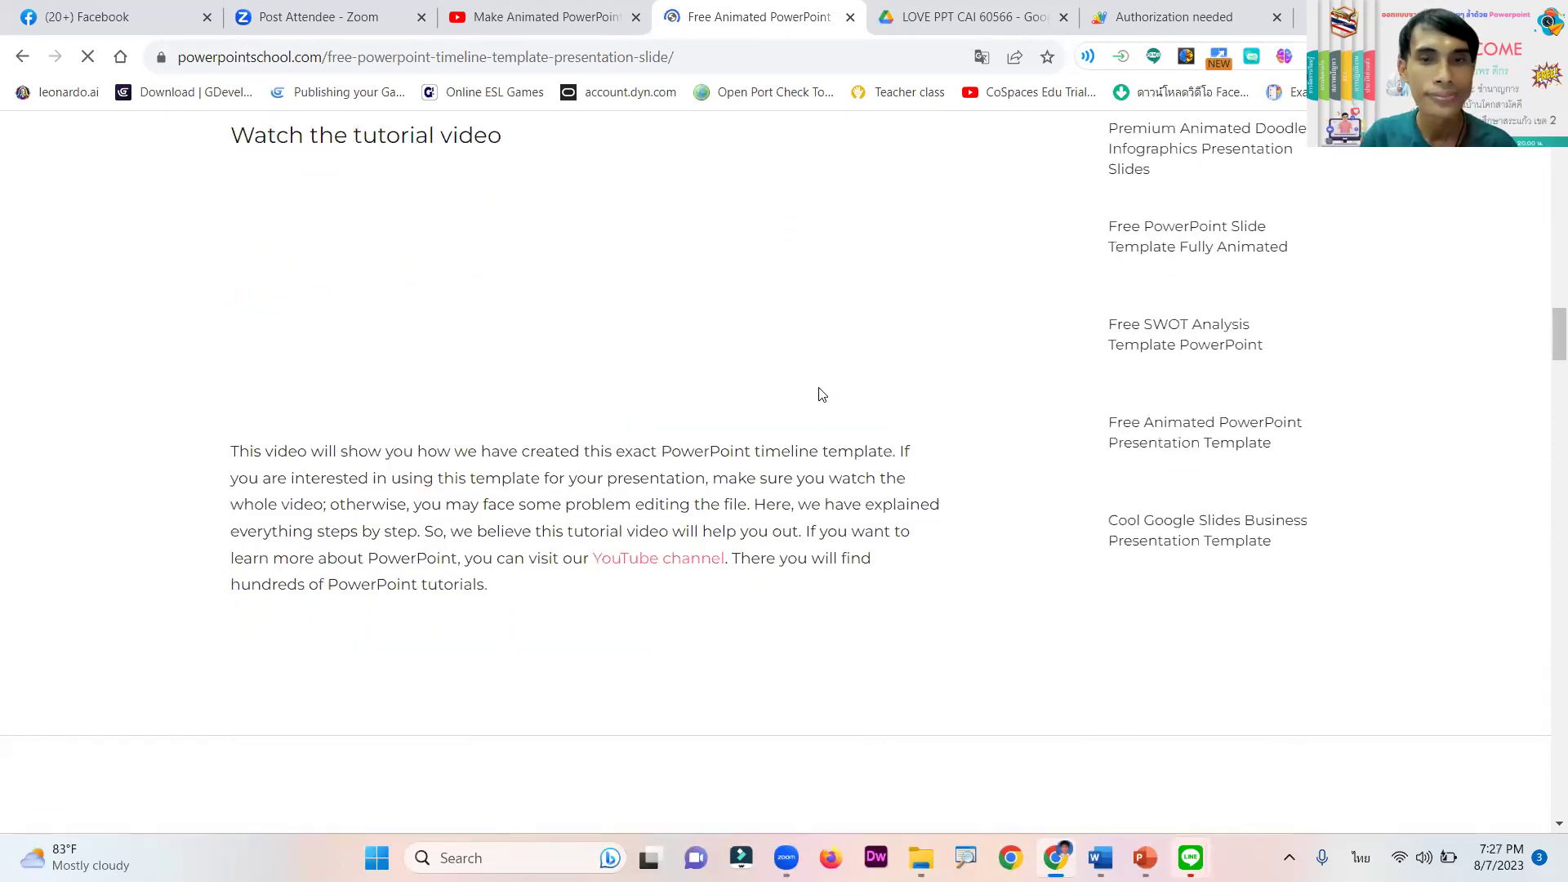
{"action": "scroll", "coordinate": [820, 394], "scroll_direction": "up", "scroll_amount": 5}
{"action": "scroll", "coordinate": [820, 394], "scroll_direction": "up", "scroll_amount": 10}
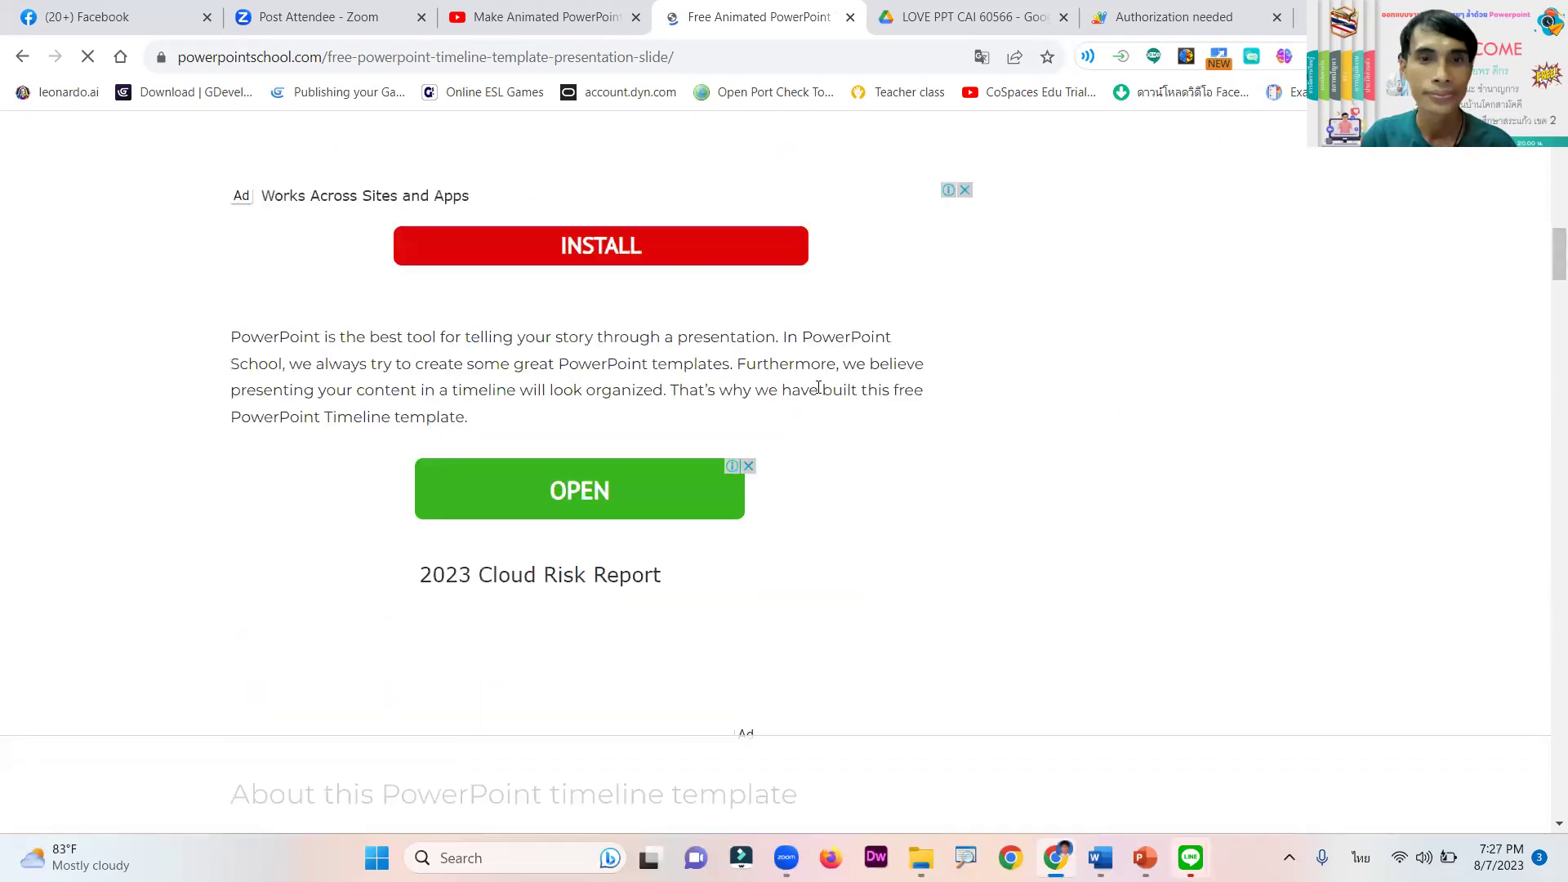
{"action": "scroll", "coordinate": [820, 396], "scroll_direction": "up", "scroll_amount": 7}
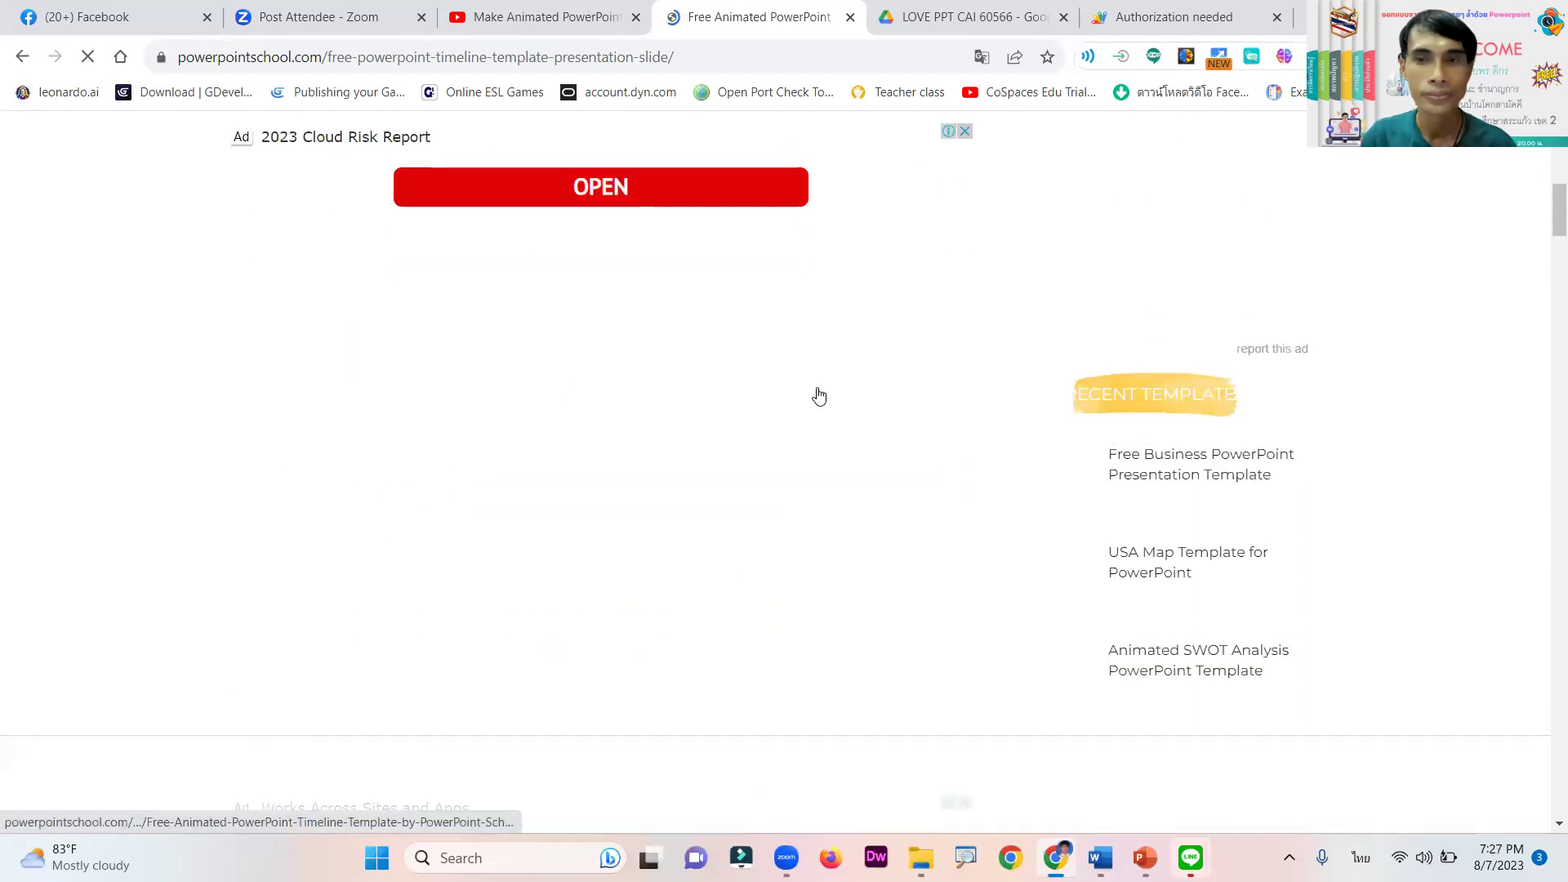
{"action": "scroll", "coordinate": [820, 392], "scroll_direction": "up", "scroll_amount": 1}
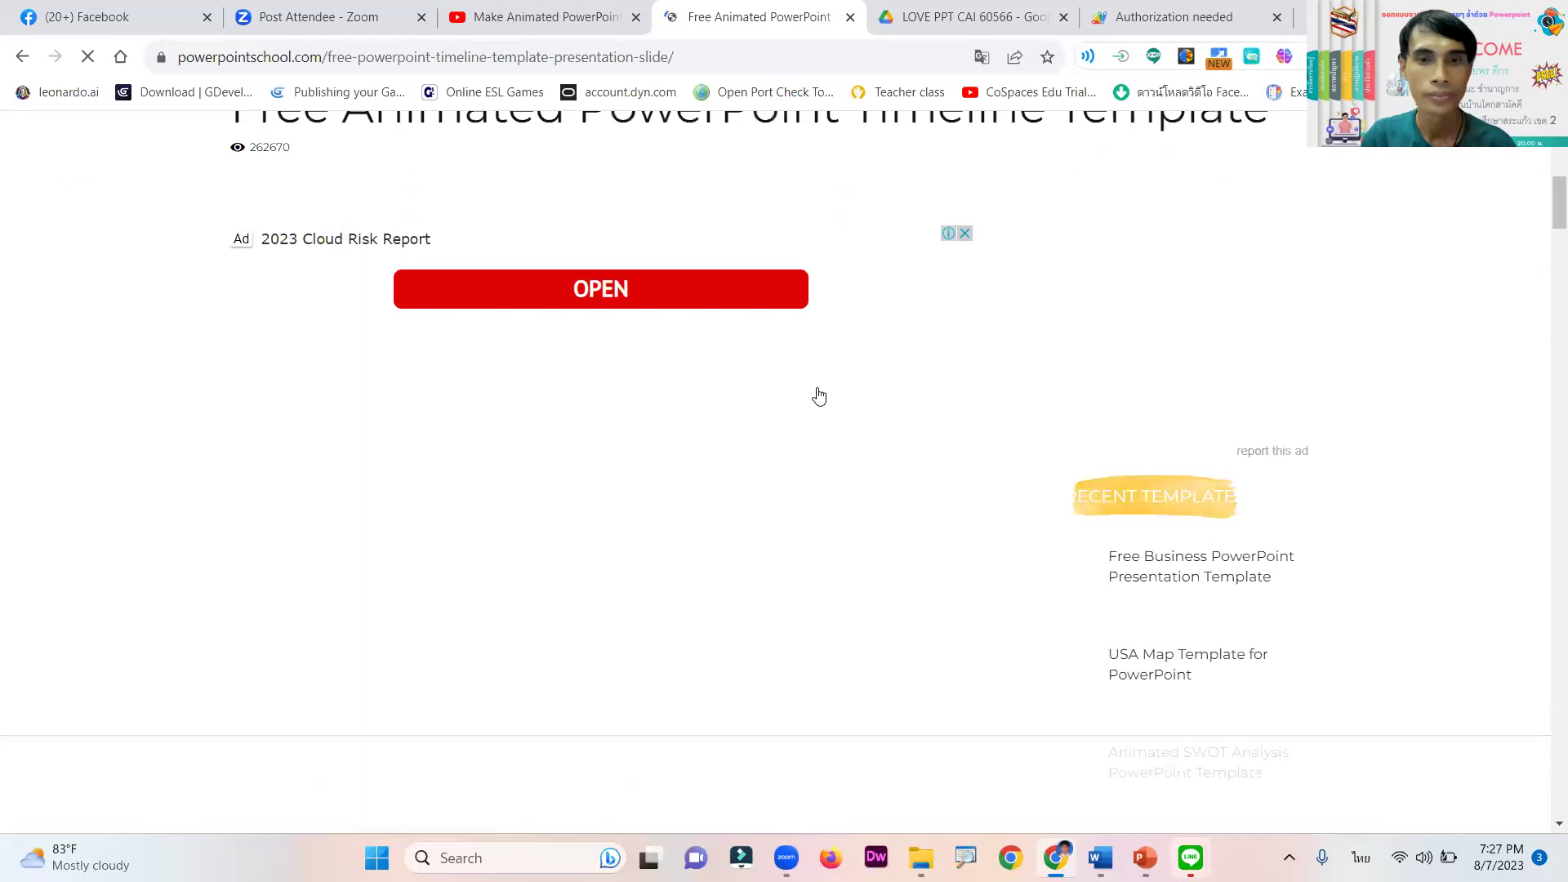
{"action": "scroll", "coordinate": [820, 395], "scroll_direction": "down", "scroll_amount": 5}
{"action": "scroll", "coordinate": [820, 395], "scroll_direction": "down", "scroll_amount": 9}
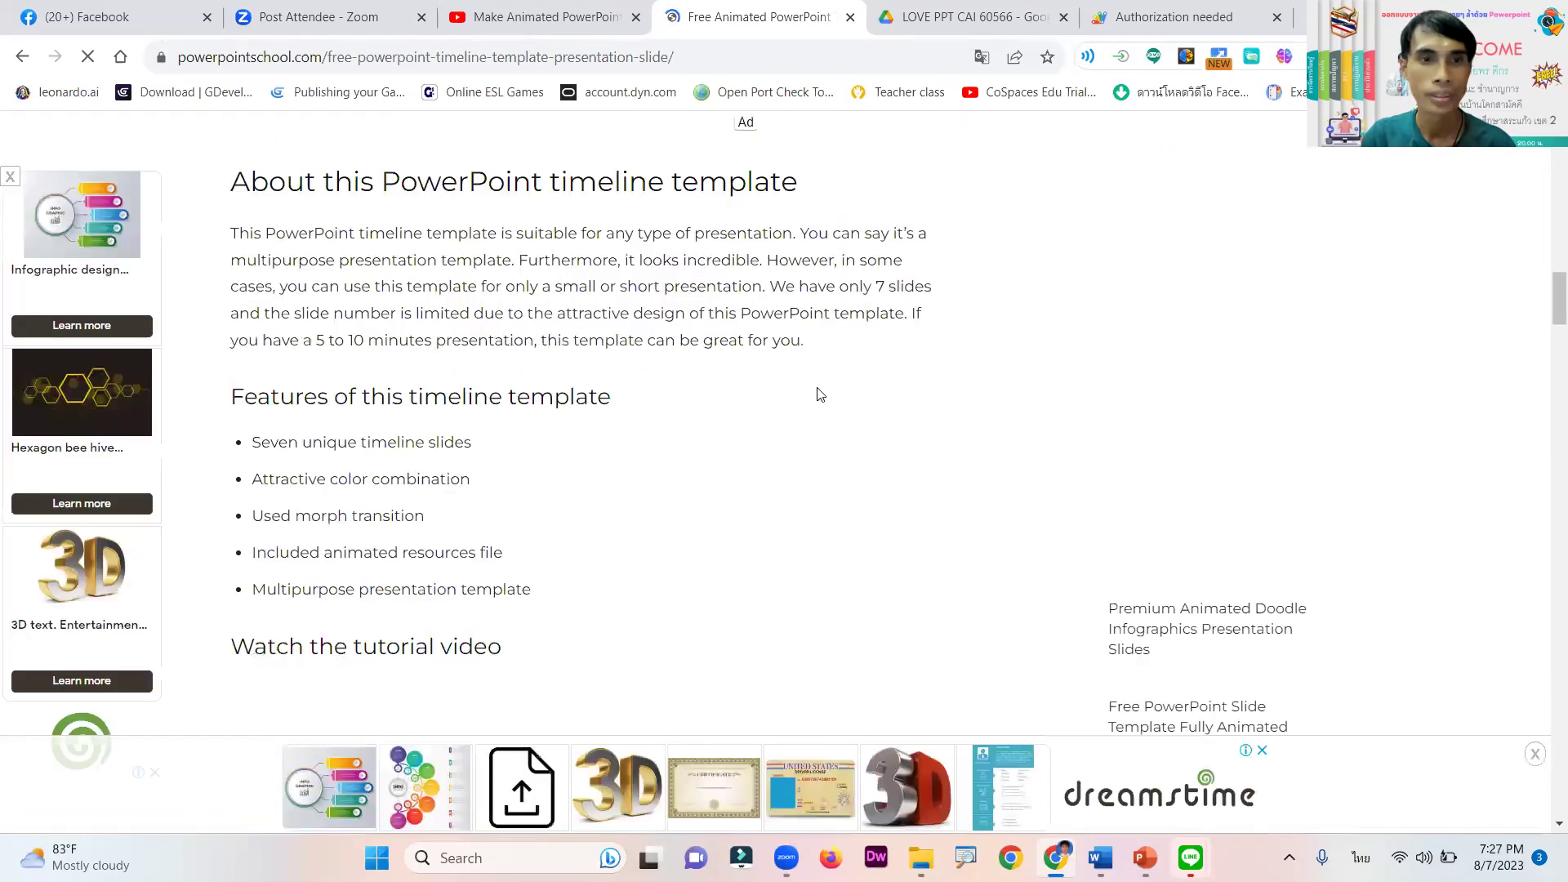
{"action": "scroll", "coordinate": [822, 392], "scroll_direction": "down", "scroll_amount": 8}
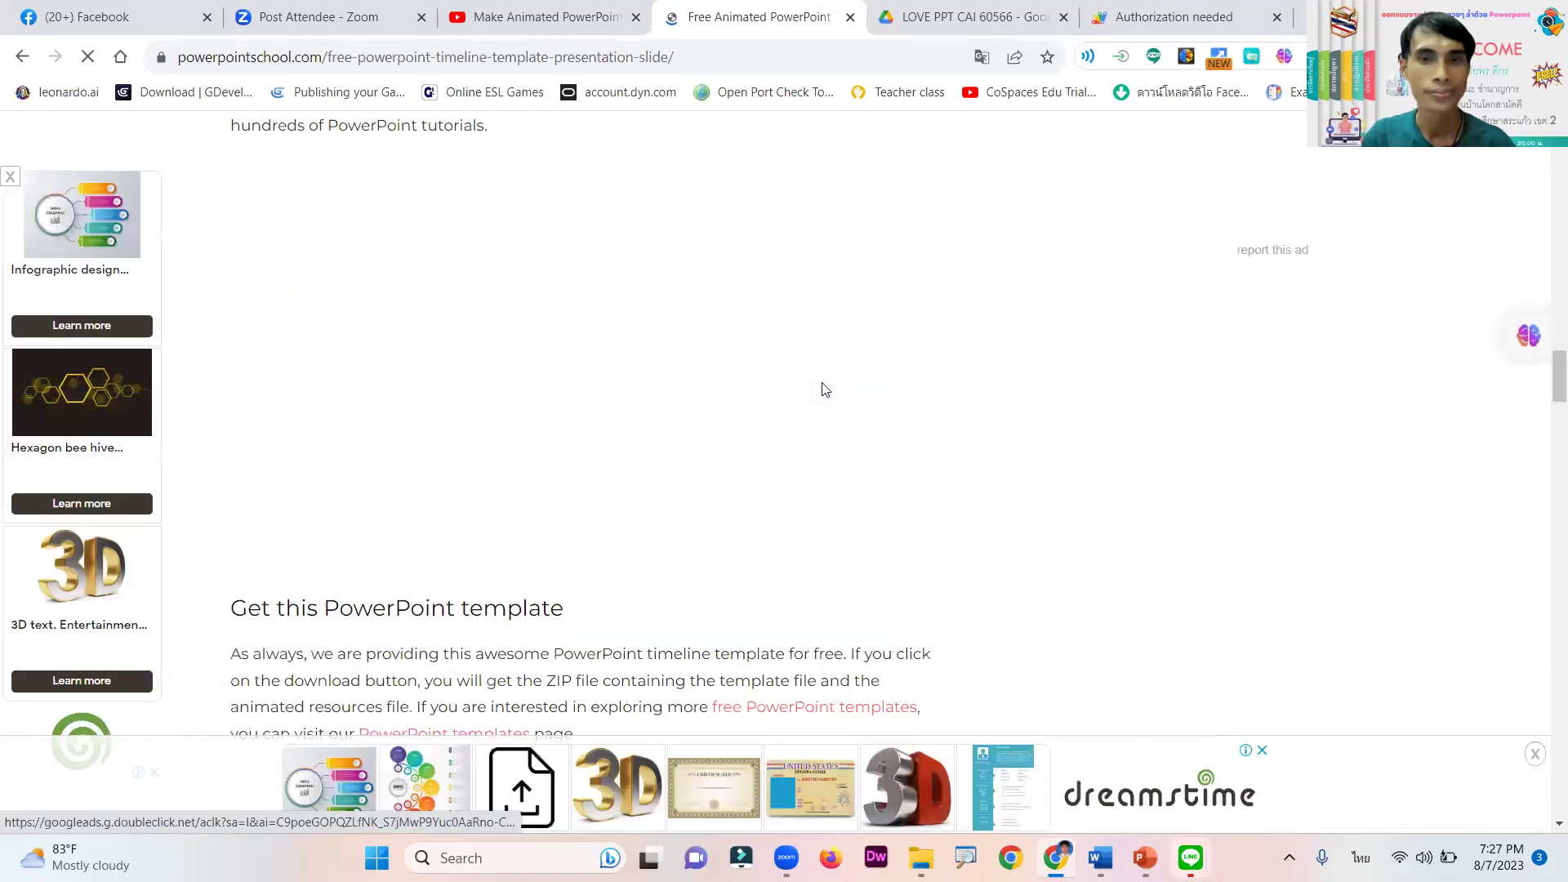
{"action": "scroll", "coordinate": [825, 389], "scroll_direction": "up", "scroll_amount": 4}
{"action": "scroll", "coordinate": [889, 364], "scroll_direction": "up", "scroll_amount": 3}
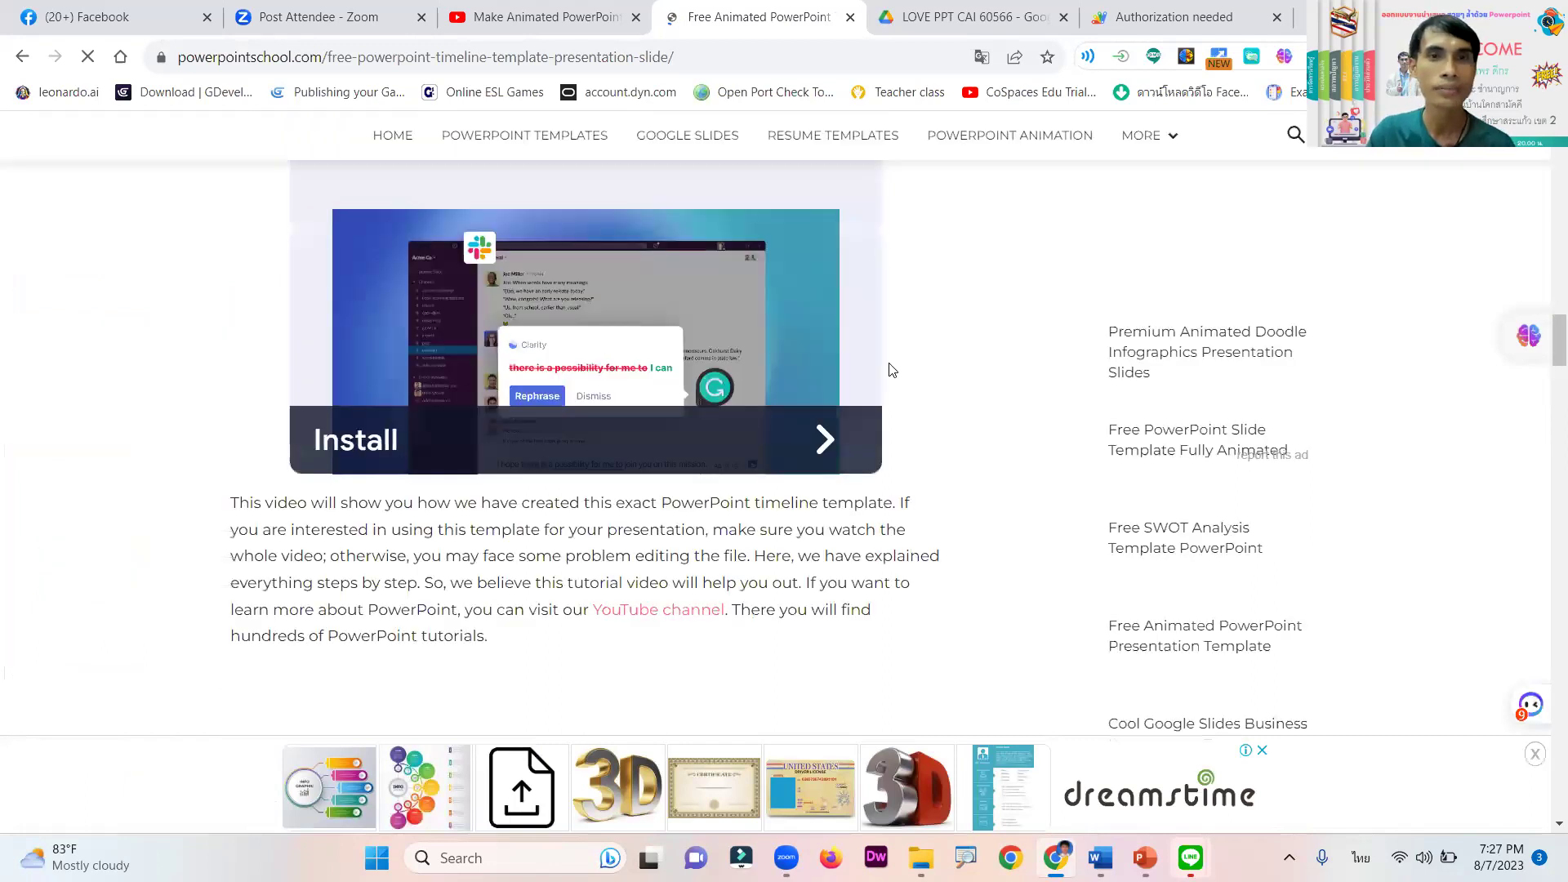
{"action": "scroll", "coordinate": [888, 365], "scroll_direction": "up", "scroll_amount": 4}
{"action": "scroll", "coordinate": [775, 362], "scroll_direction": "down", "scroll_amount": 4}
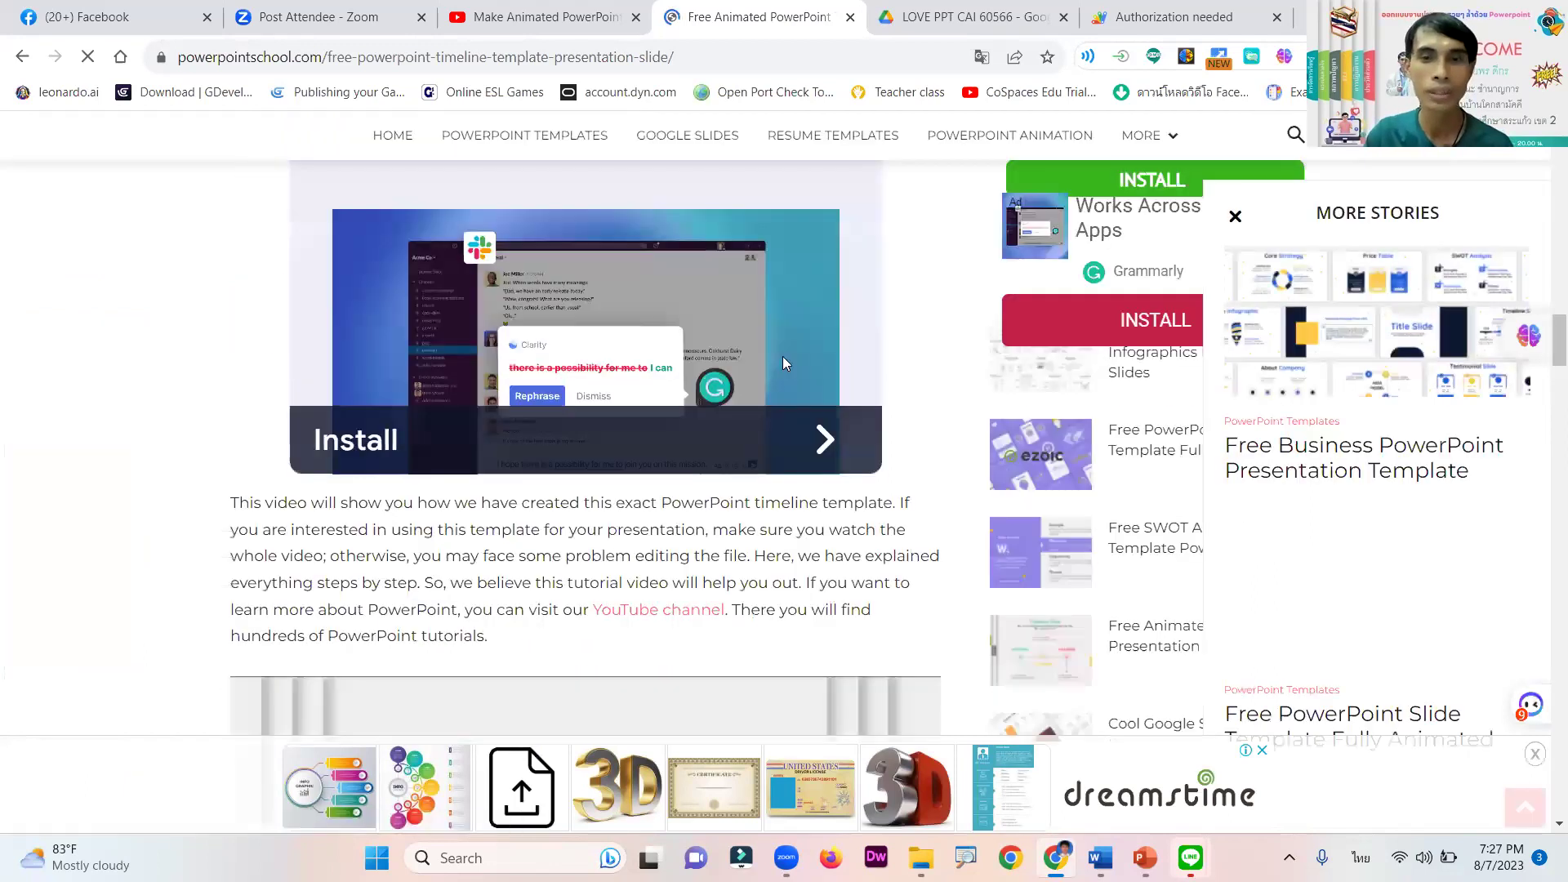
Download the timeline template from the Get this PowerPoint template section and view the Step 01 file-choice instructions below it
{"action": "scroll", "coordinate": [783, 357], "scroll_direction": "down", "scroll_amount": 5}
{"action": "scroll", "coordinate": [618, 291], "scroll_direction": "down", "scroll_amount": 5}
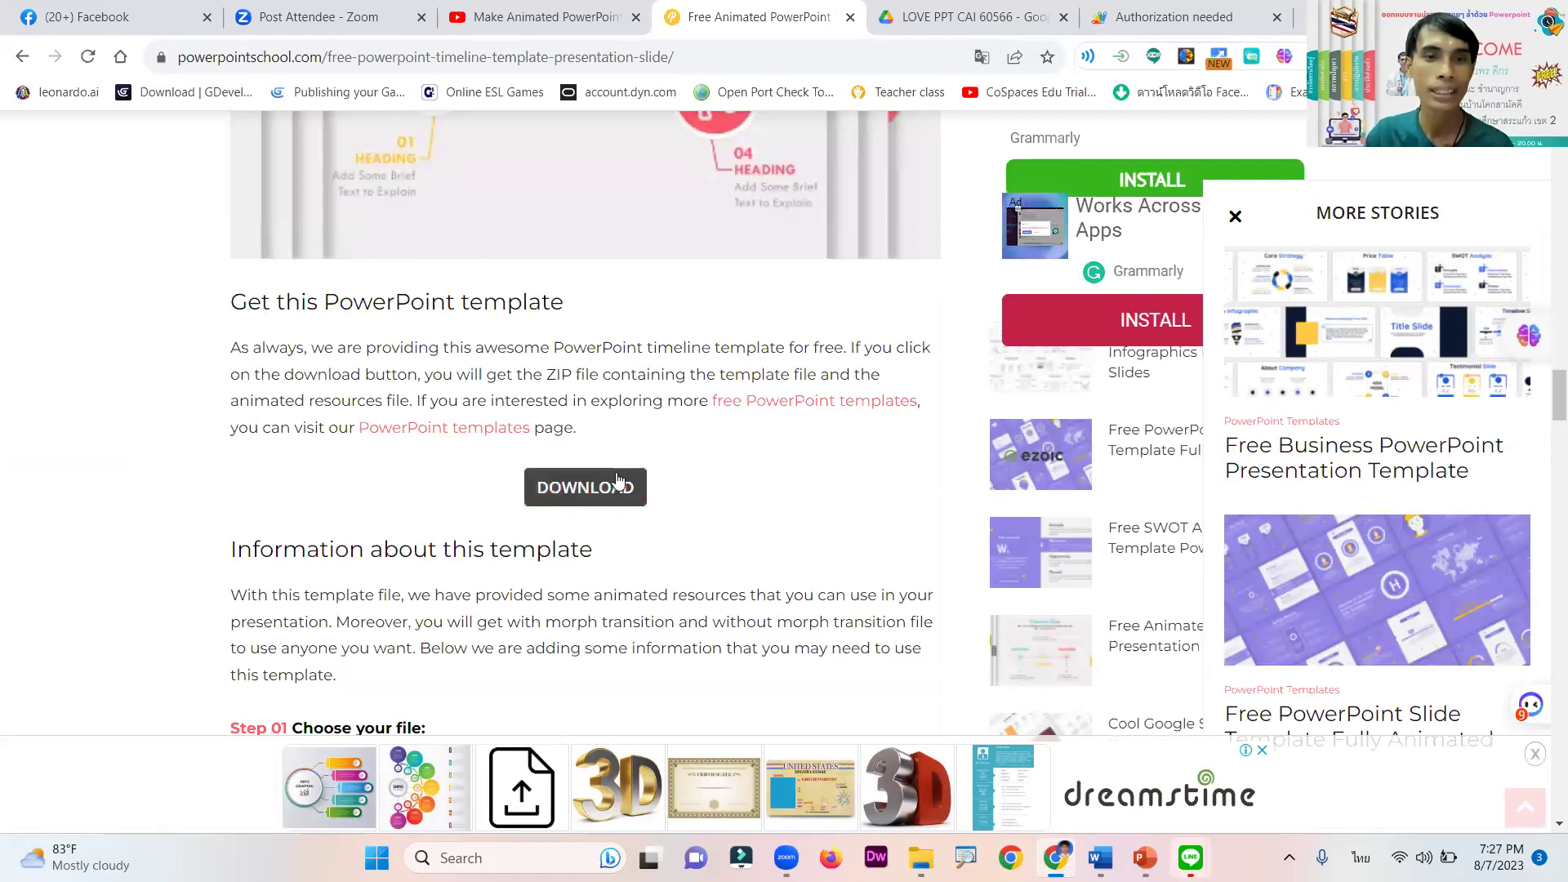
{"action": "scroll", "coordinate": [591, 179], "scroll_direction": "down", "scroll_amount": 3}
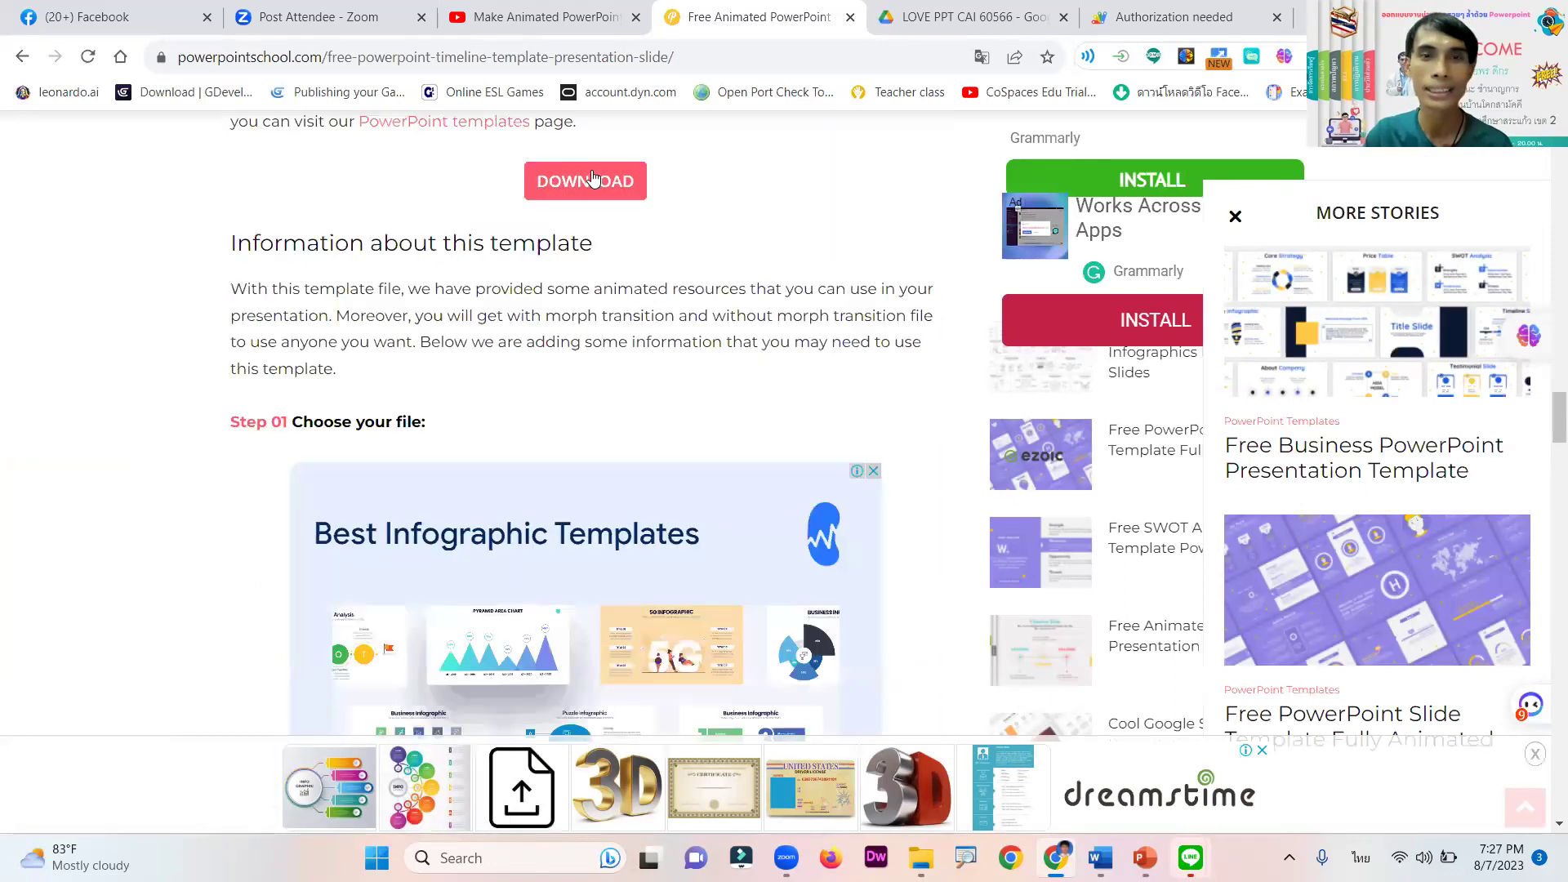
{"action": "left_click", "coordinate": [591, 178]}
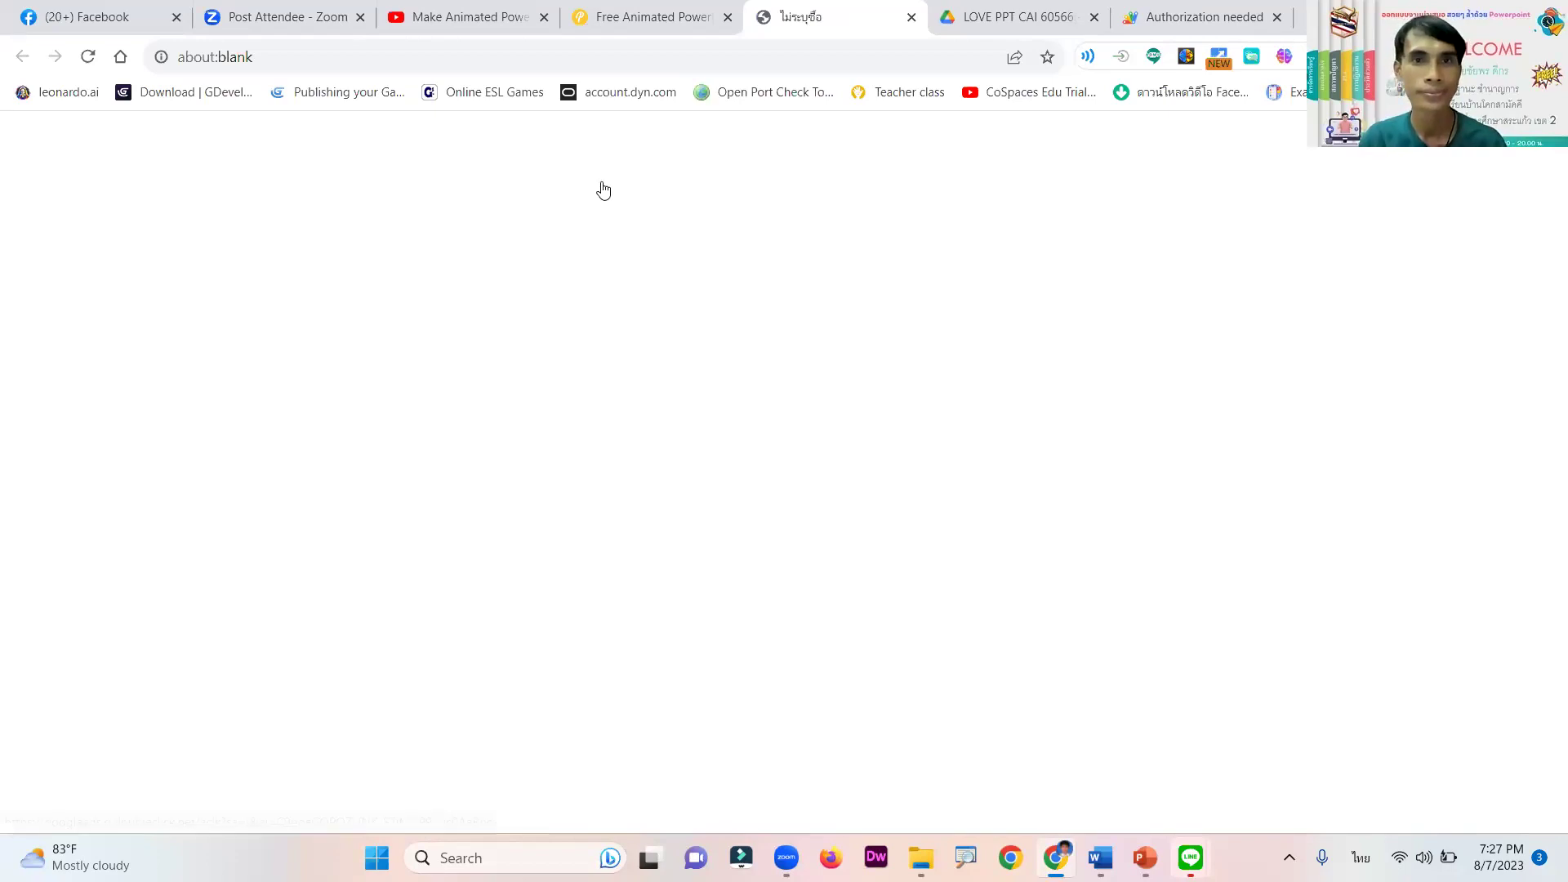
{"action": "key", "text": "ctrl+shift+Tab"}
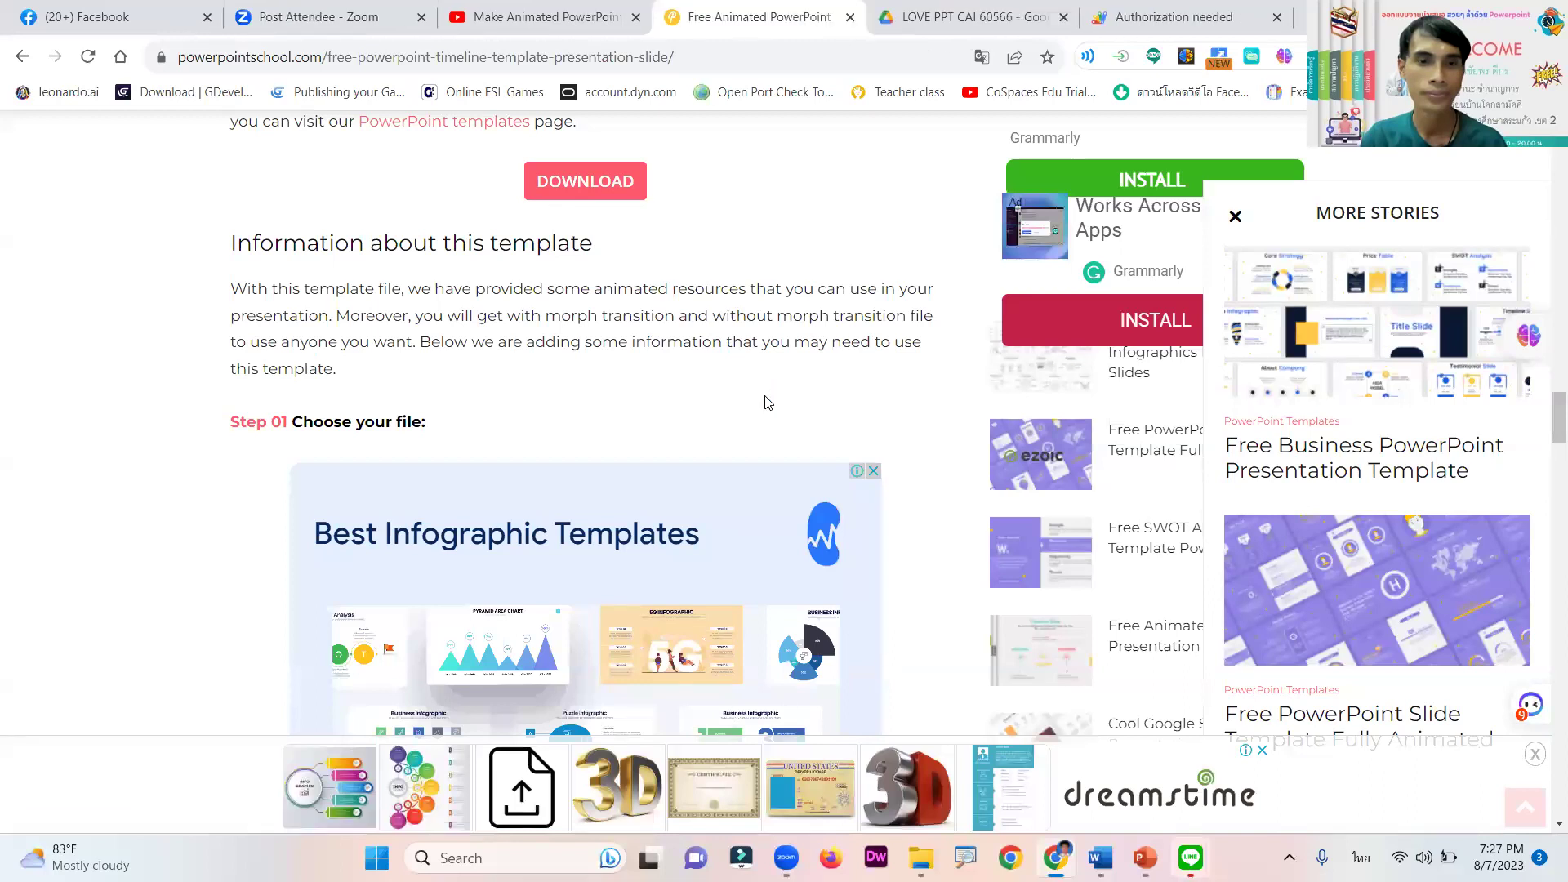
{"action": "scroll", "coordinate": [767, 401], "scroll_direction": "down", "scroll_amount": 4}
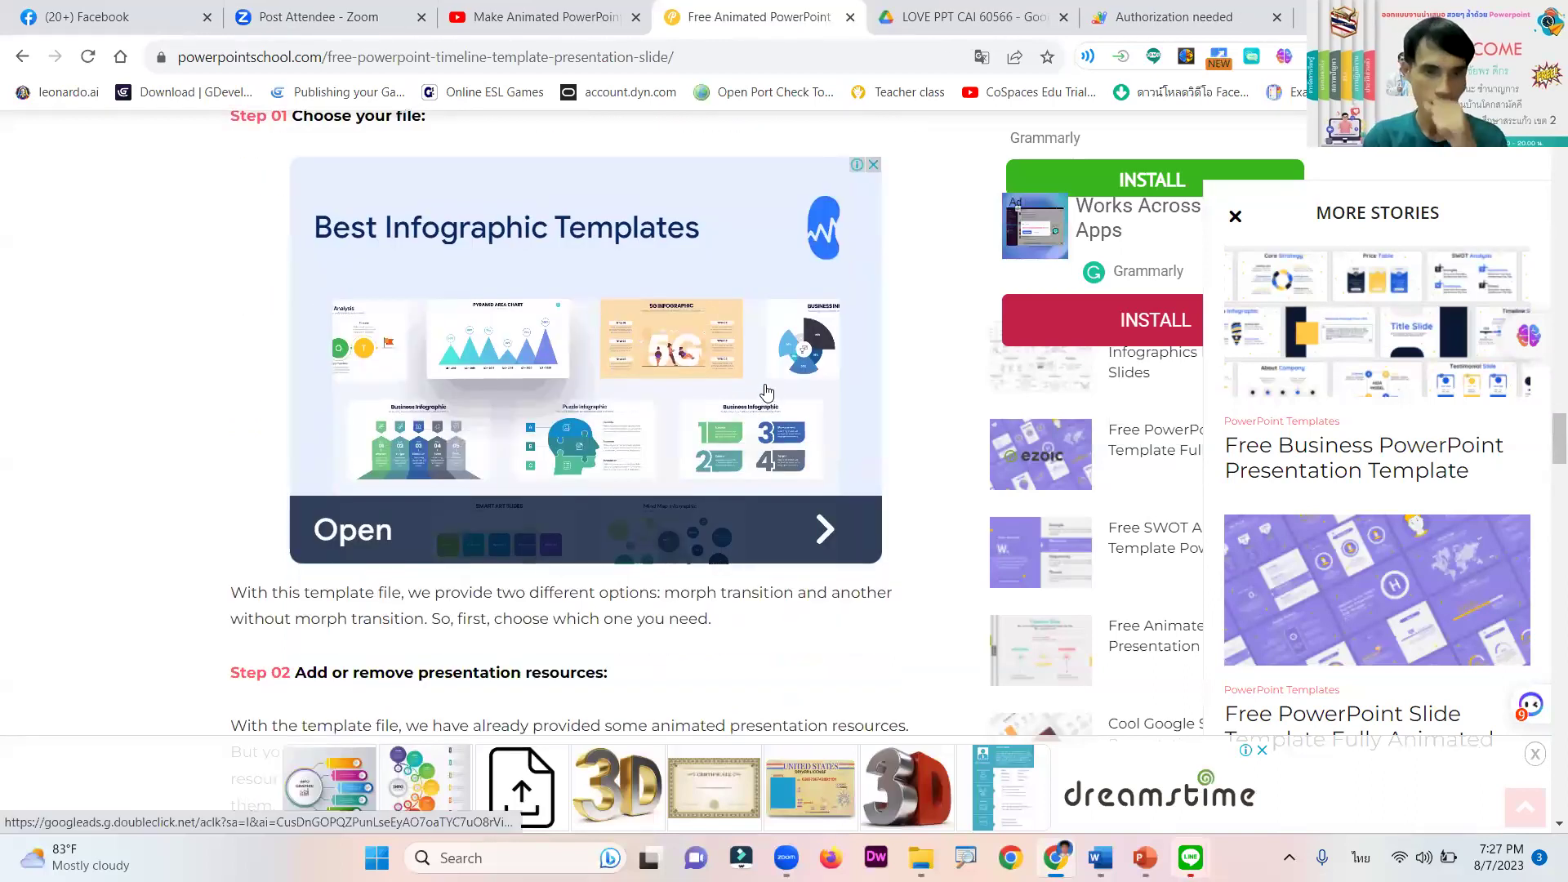
Examine the timeline template page's usage steps, RGB color values and frequently asked questions about morph transition and PowerPoint versions
{"action": "scroll", "coordinate": [766, 390], "scroll_direction": "down", "scroll_amount": 7}
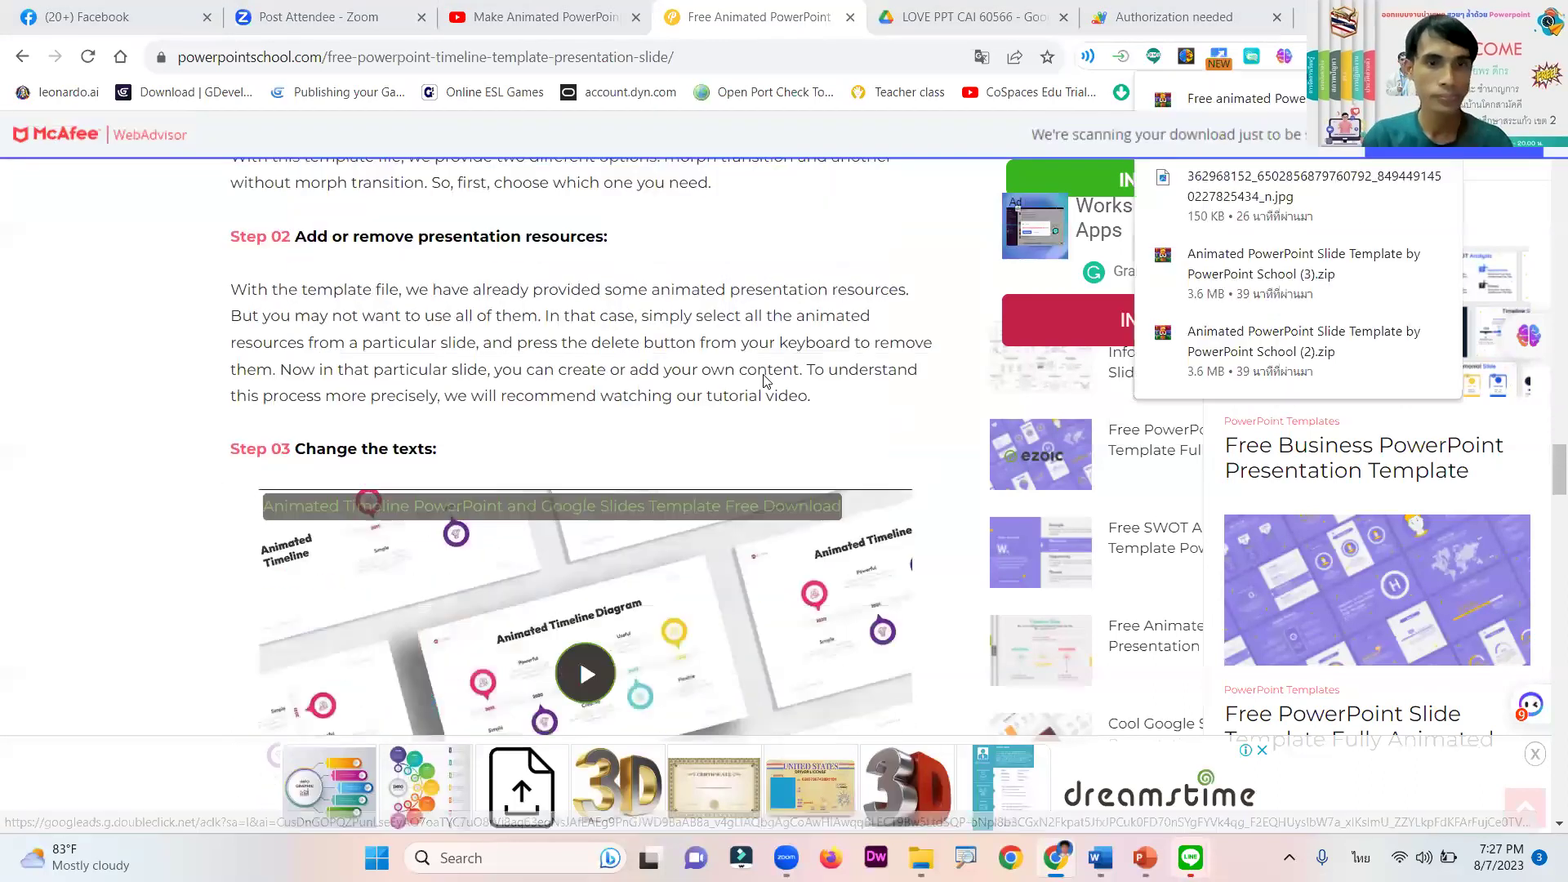
{"action": "scroll", "coordinate": [763, 374], "scroll_direction": "up", "scroll_amount": 7}
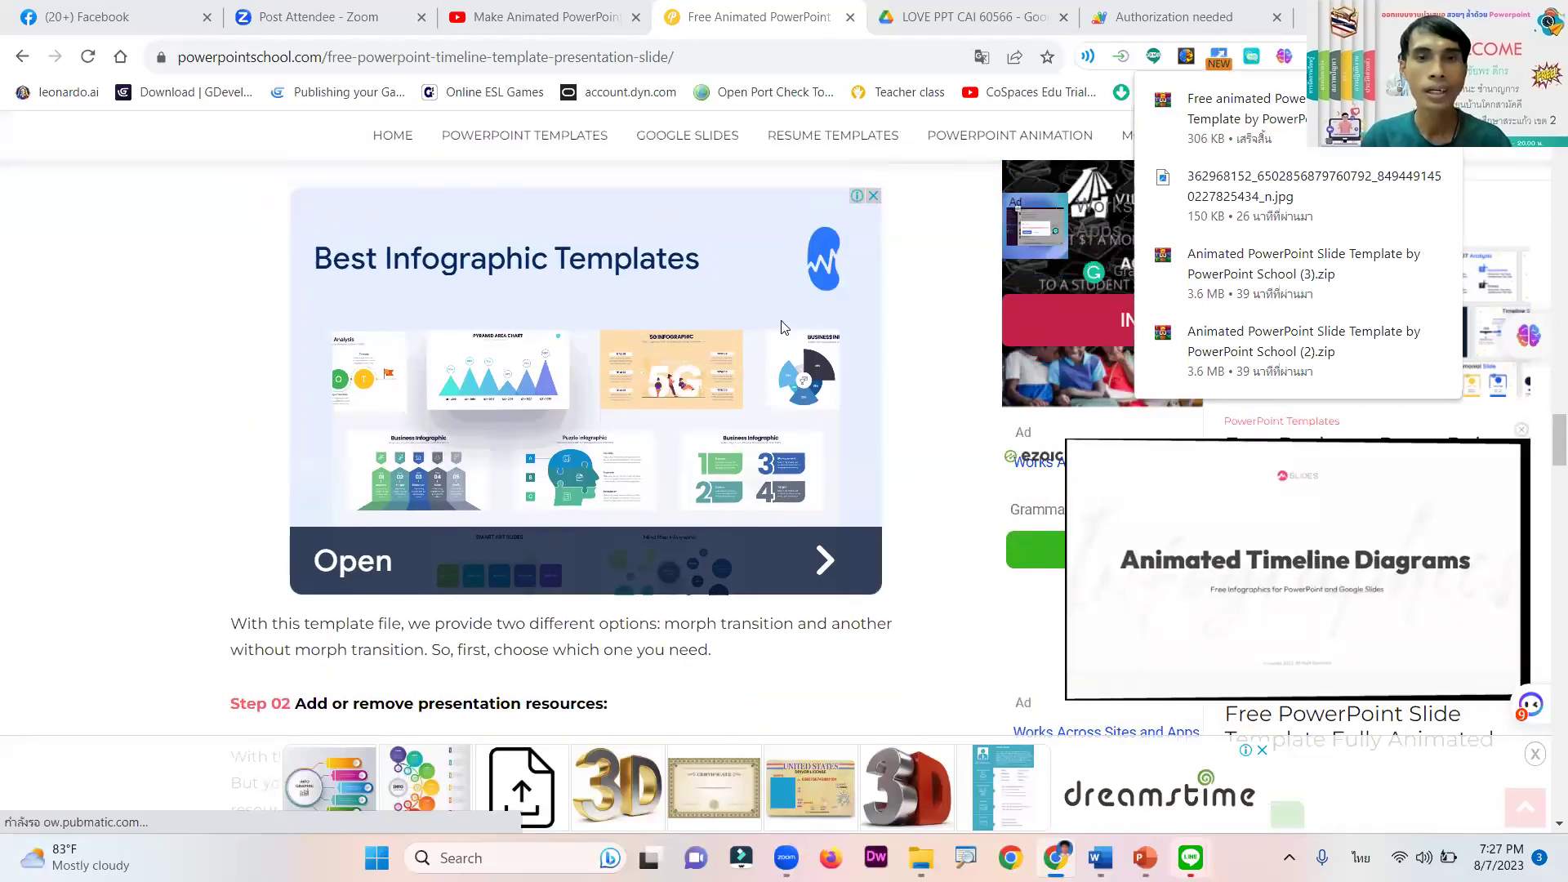
{"action": "scroll", "coordinate": [753, 327], "scroll_direction": "up", "scroll_amount": 4}
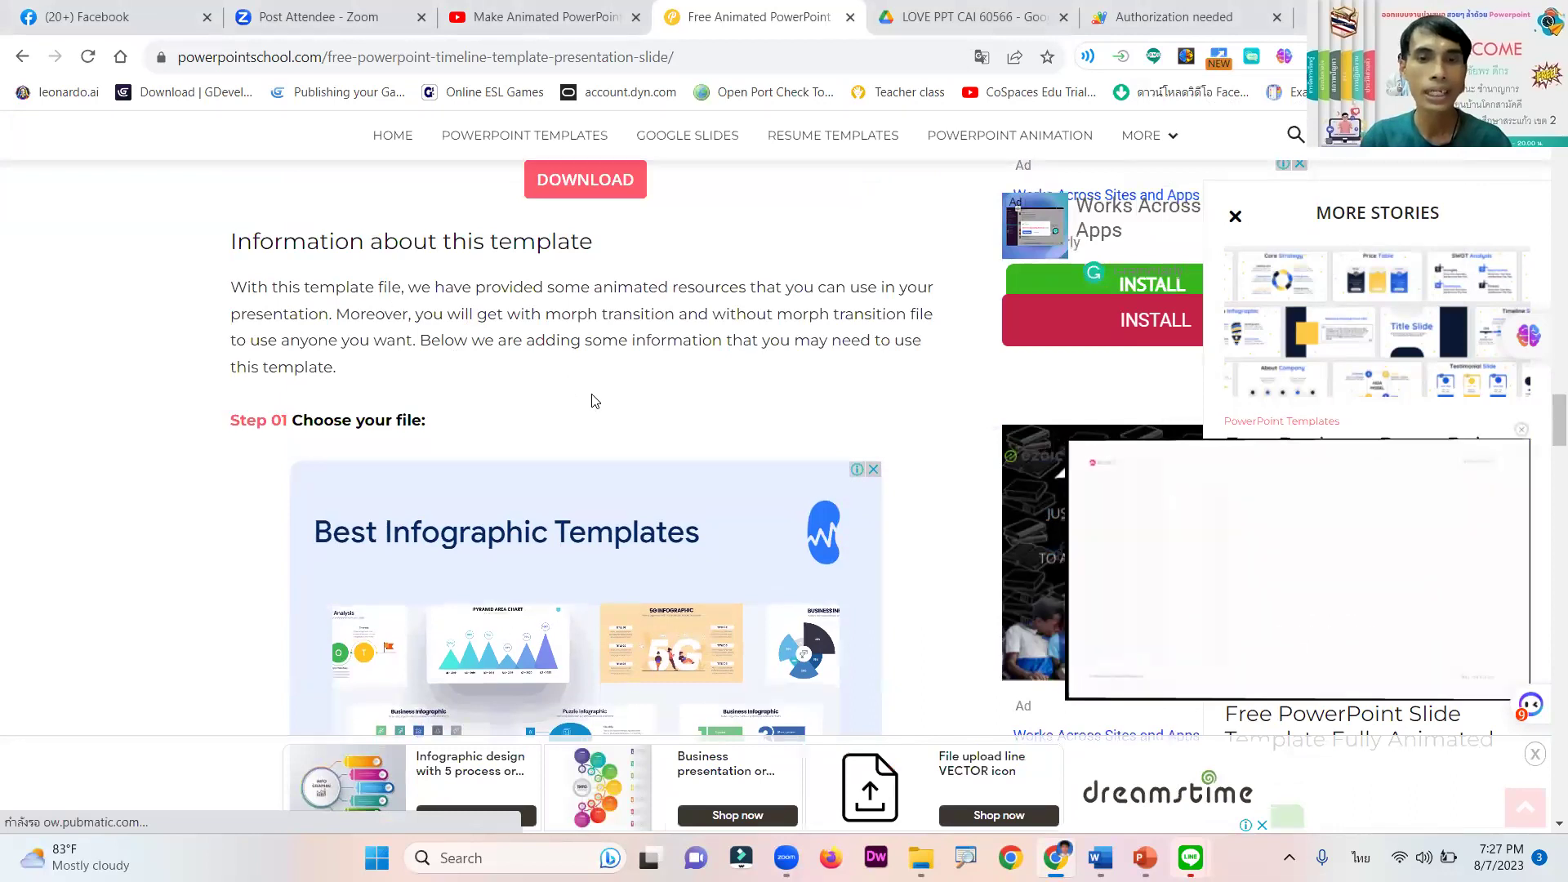
{"action": "scroll", "coordinate": [595, 400], "scroll_direction": "down", "scroll_amount": 8}
{"action": "scroll", "coordinate": [582, 447], "scroll_direction": "down", "scroll_amount": 5}
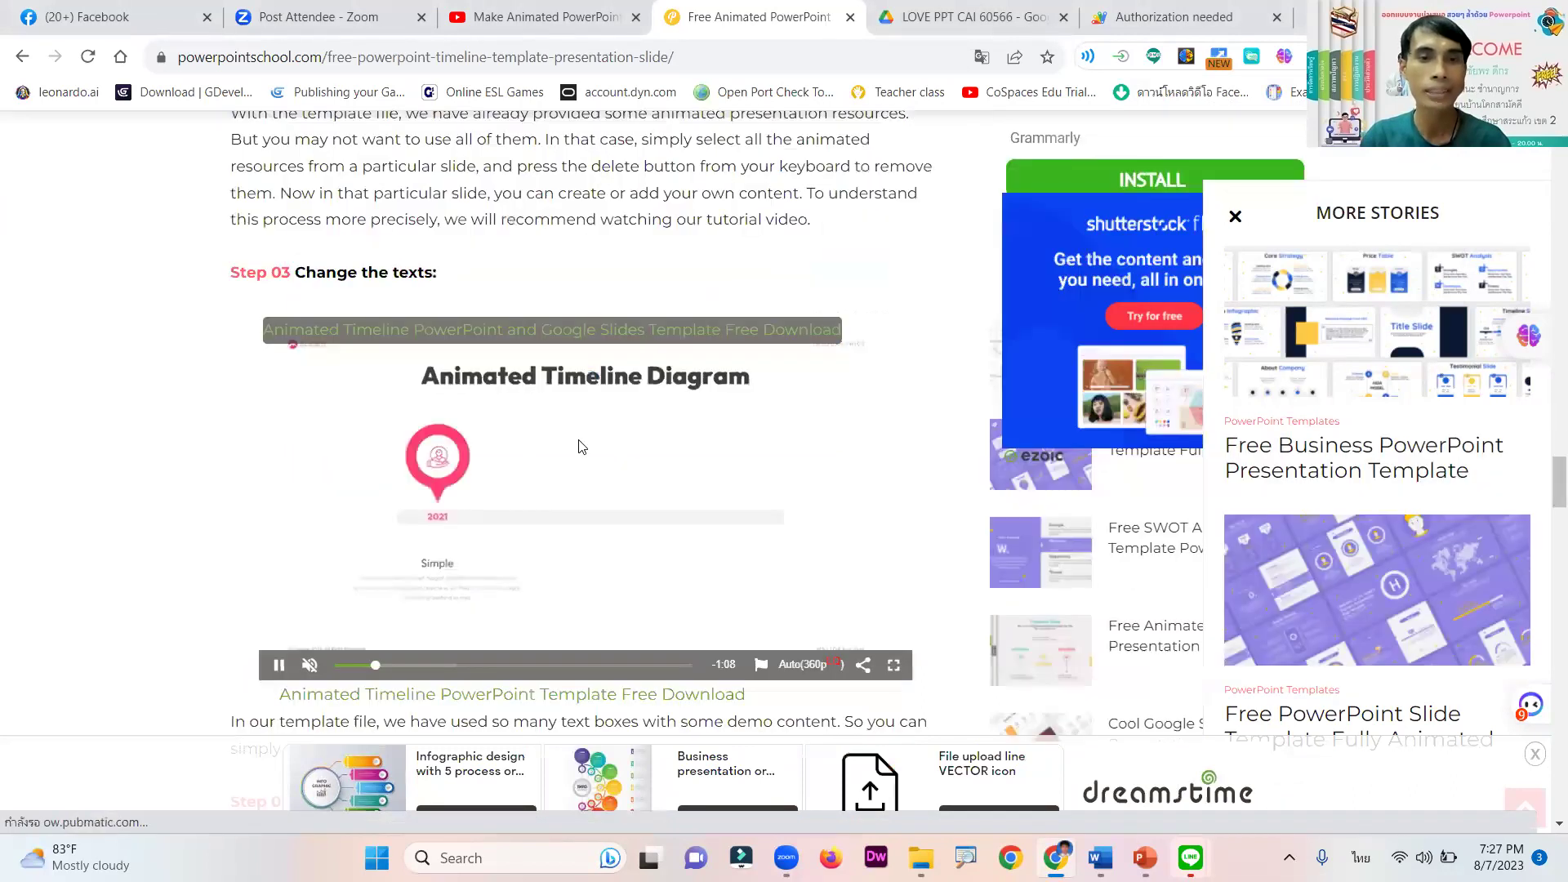
{"action": "scroll", "coordinate": [582, 374], "scroll_direction": "down", "scroll_amount": 3}
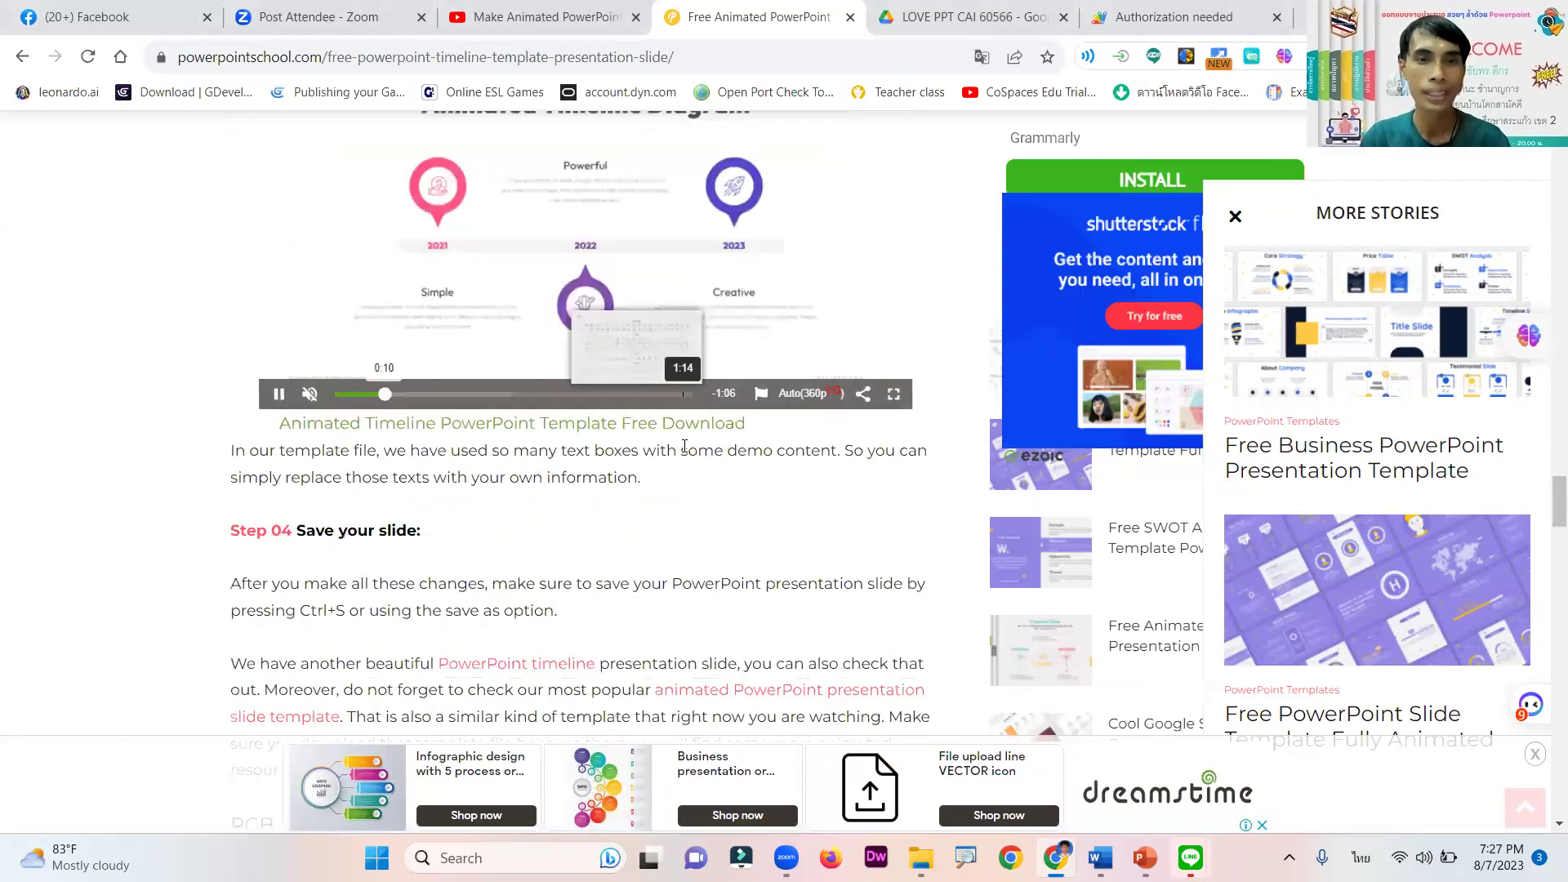
{"action": "scroll", "coordinate": [605, 383], "scroll_direction": "down", "scroll_amount": 5}
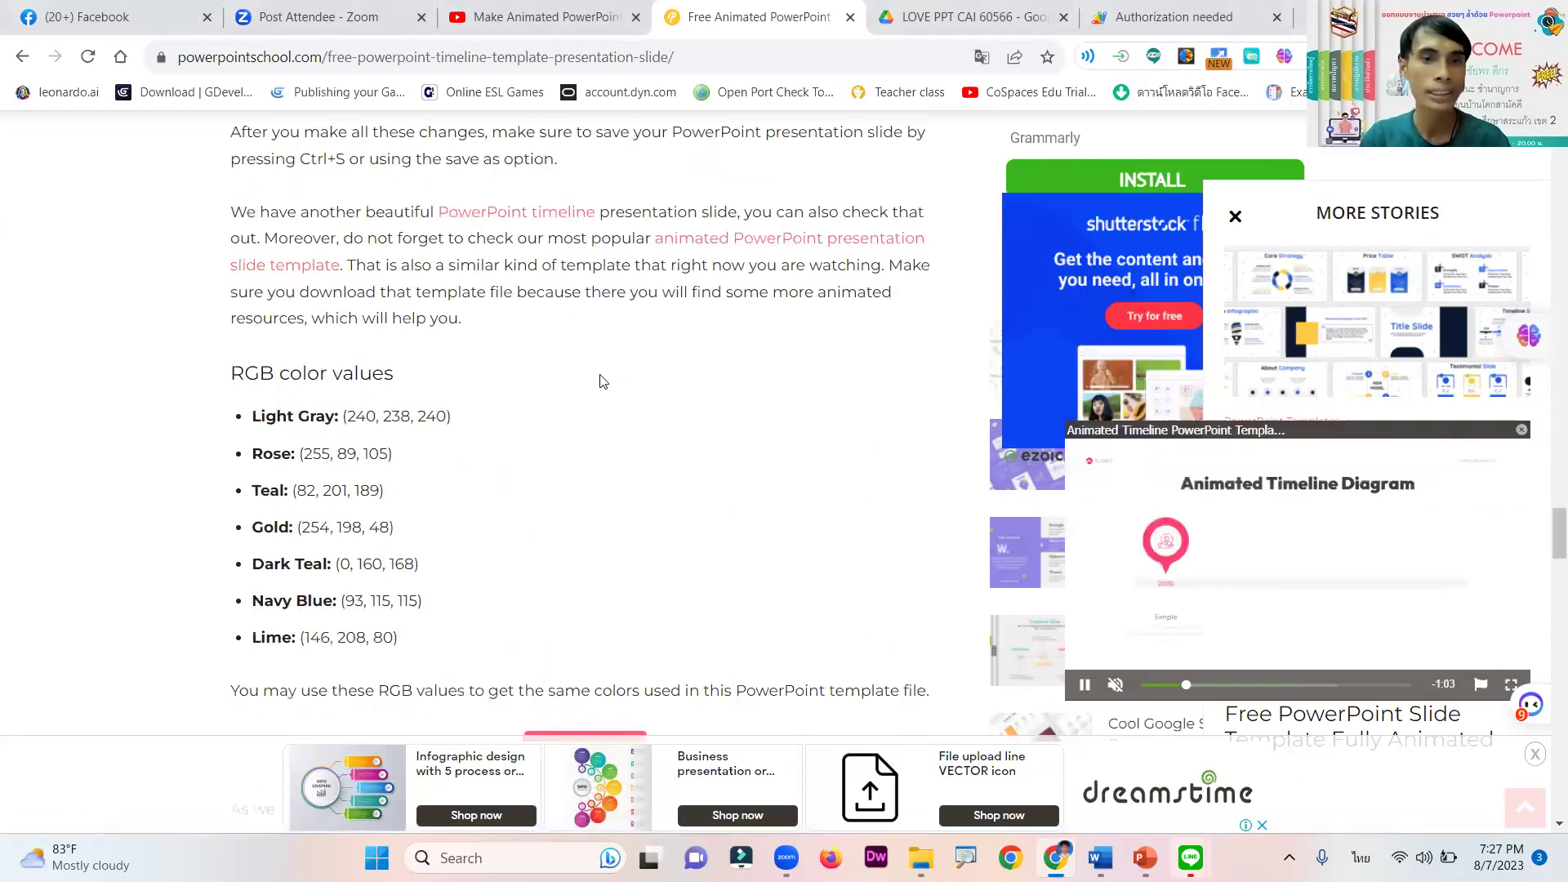
{"action": "scroll", "coordinate": [601, 375], "scroll_direction": "down", "scroll_amount": 5}
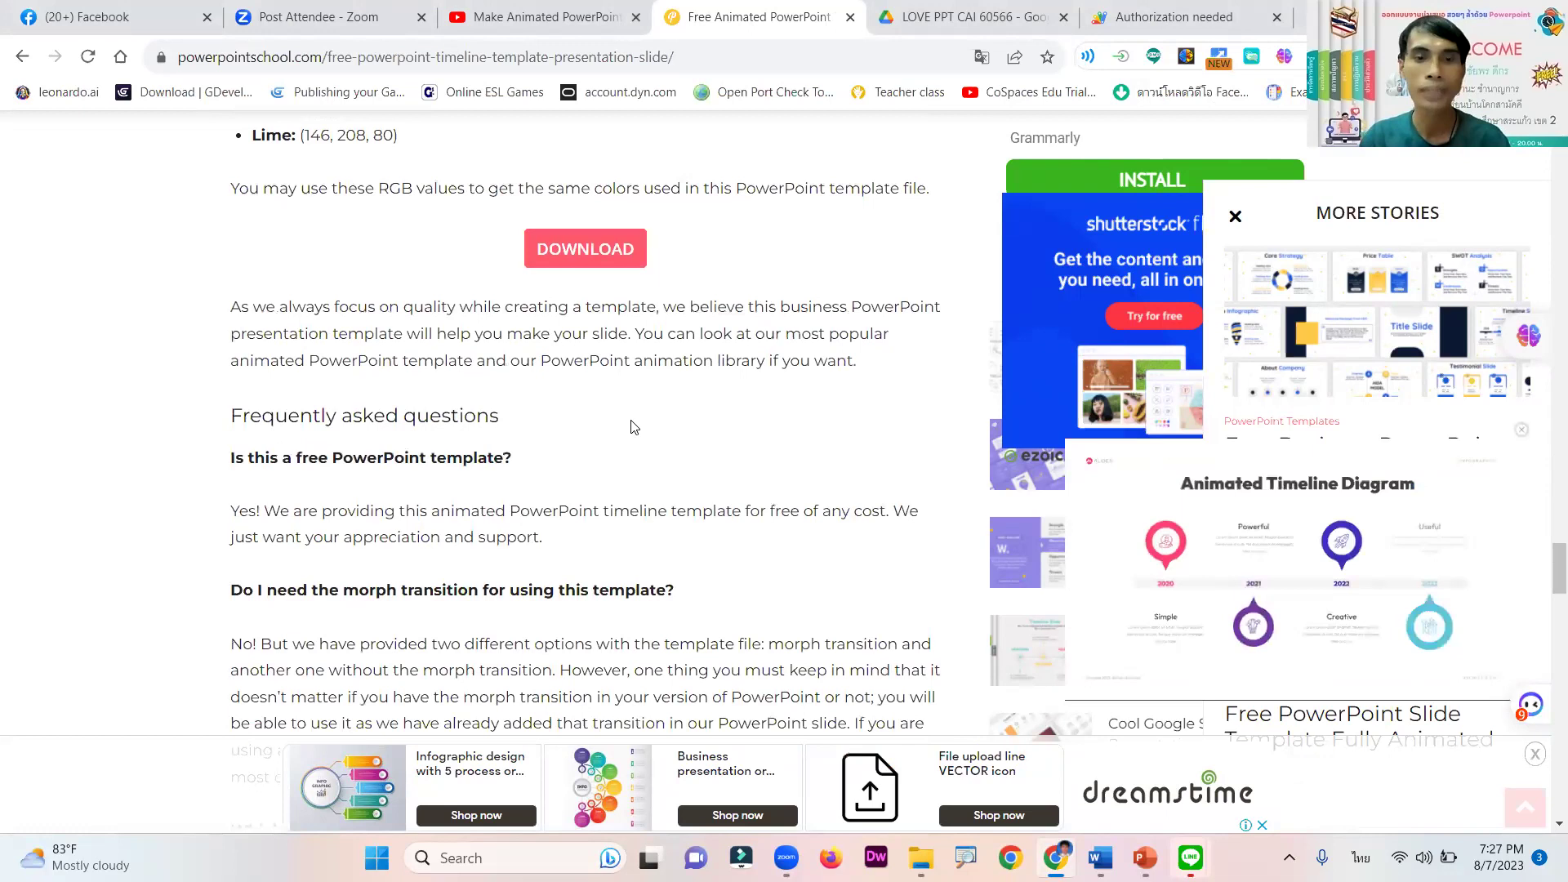
{"action": "scroll", "coordinate": [632, 421], "scroll_direction": "down", "scroll_amount": 5}
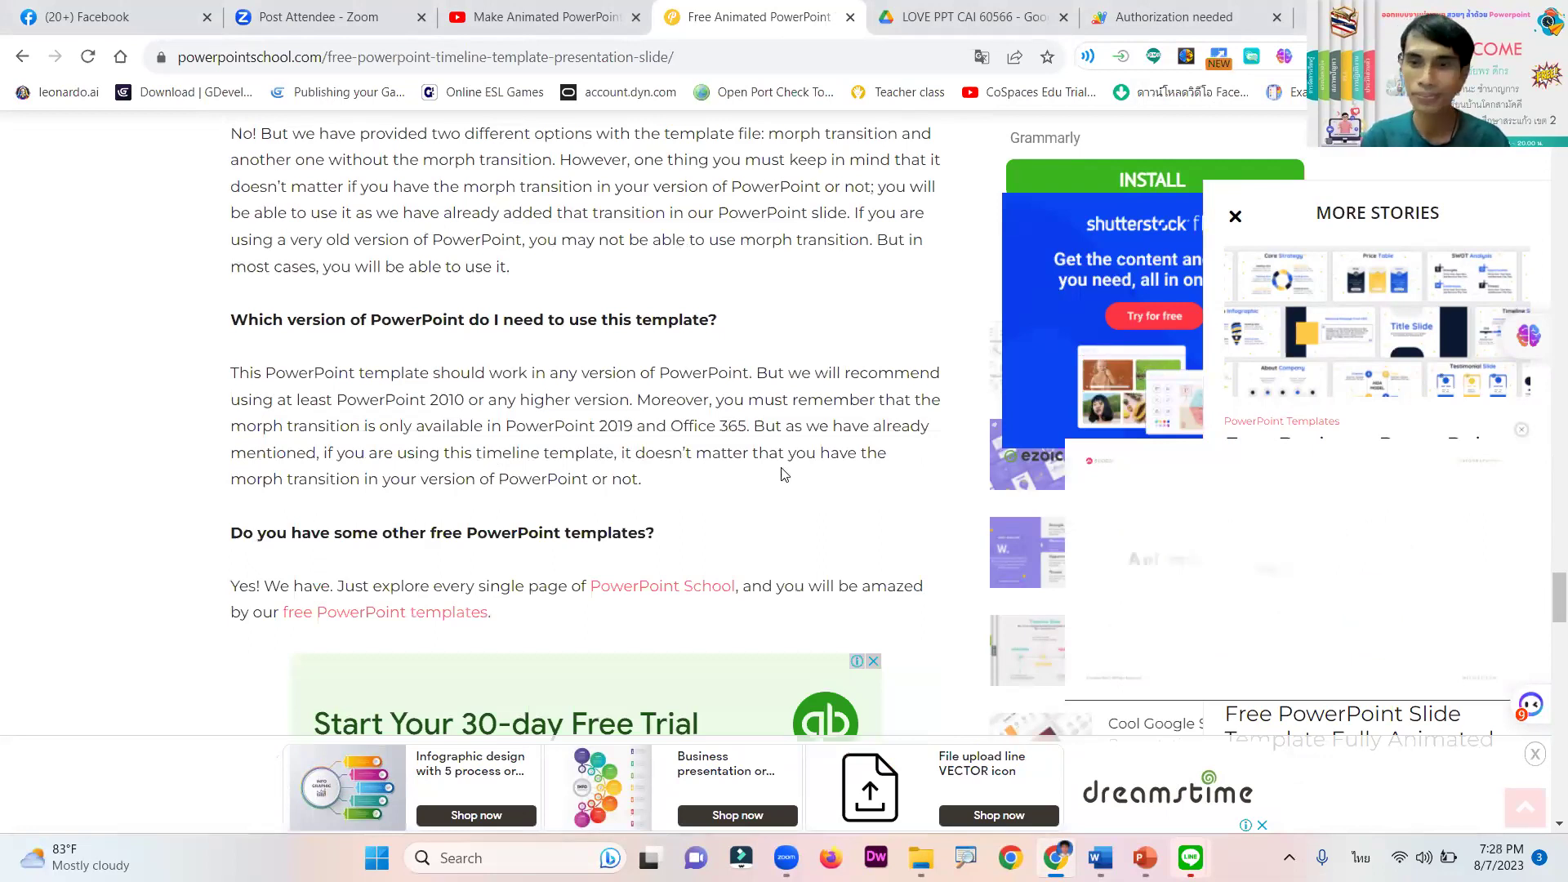
{"action": "scroll", "coordinate": [779, 472], "scroll_direction": "down", "scroll_amount": 1}
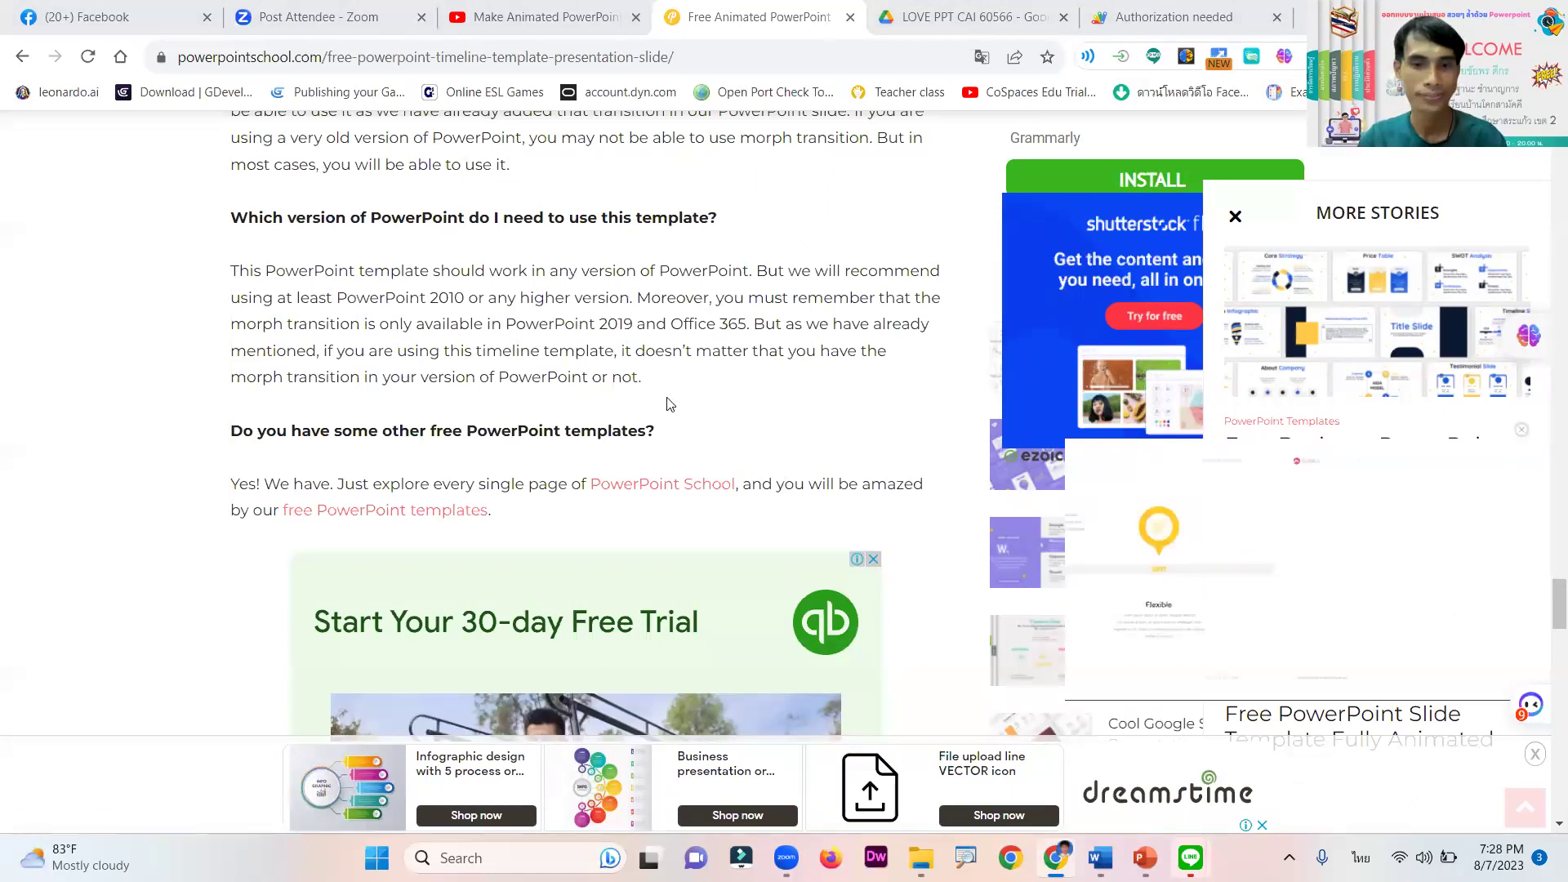
{"action": "scroll", "coordinate": [664, 402], "scroll_direction": "up", "scroll_amount": 4}
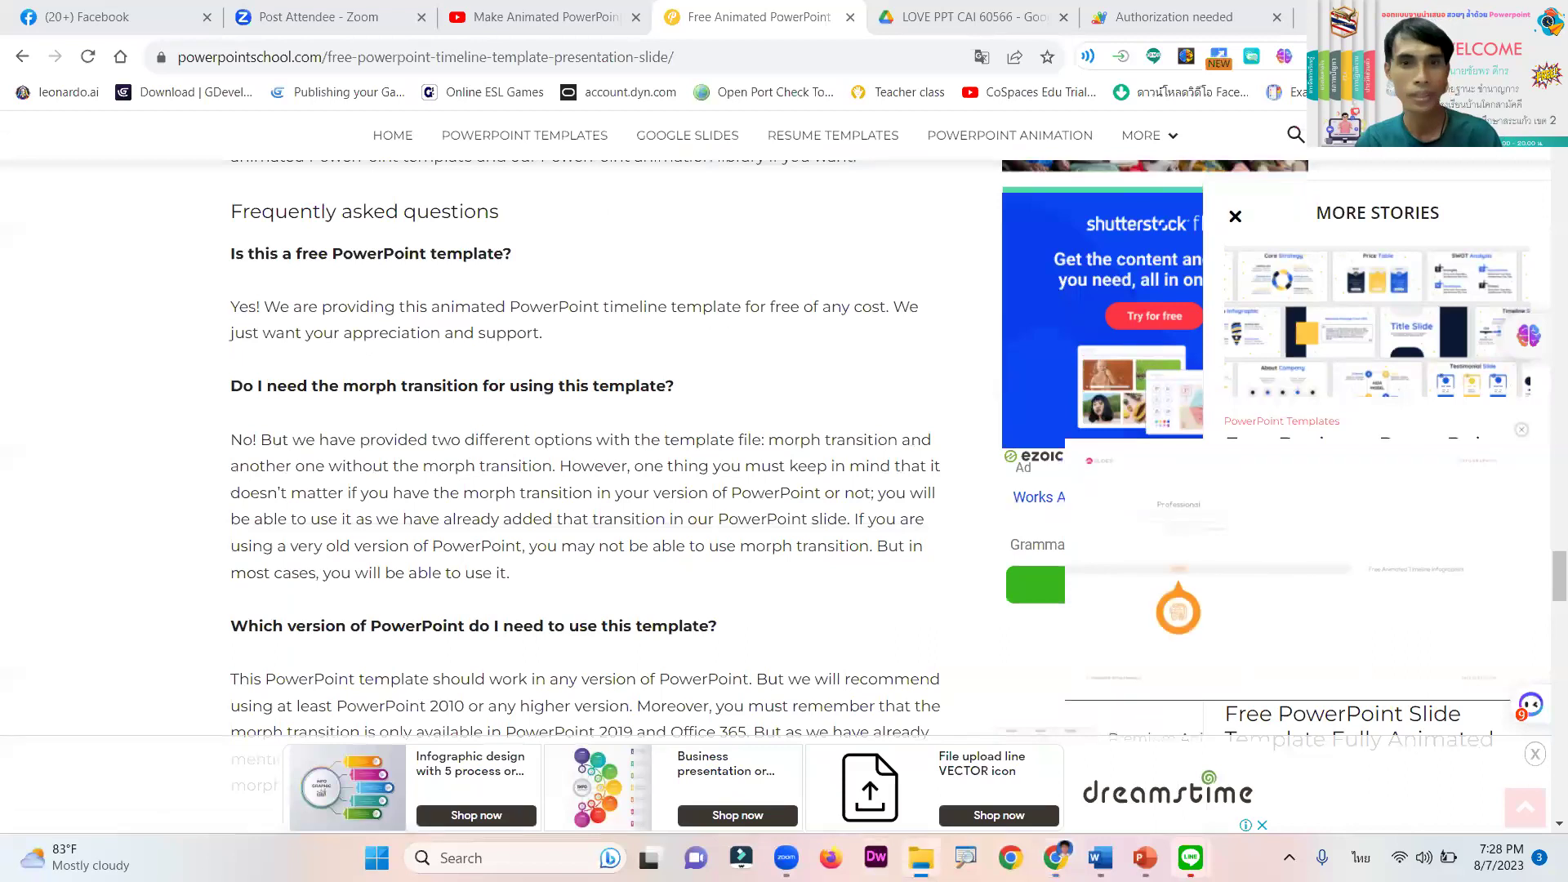
Switch to File Explorer and open the free animated PowerPoint timeline template archive from the Downloads folder
{"action": "left_click", "coordinate": [921, 857]}
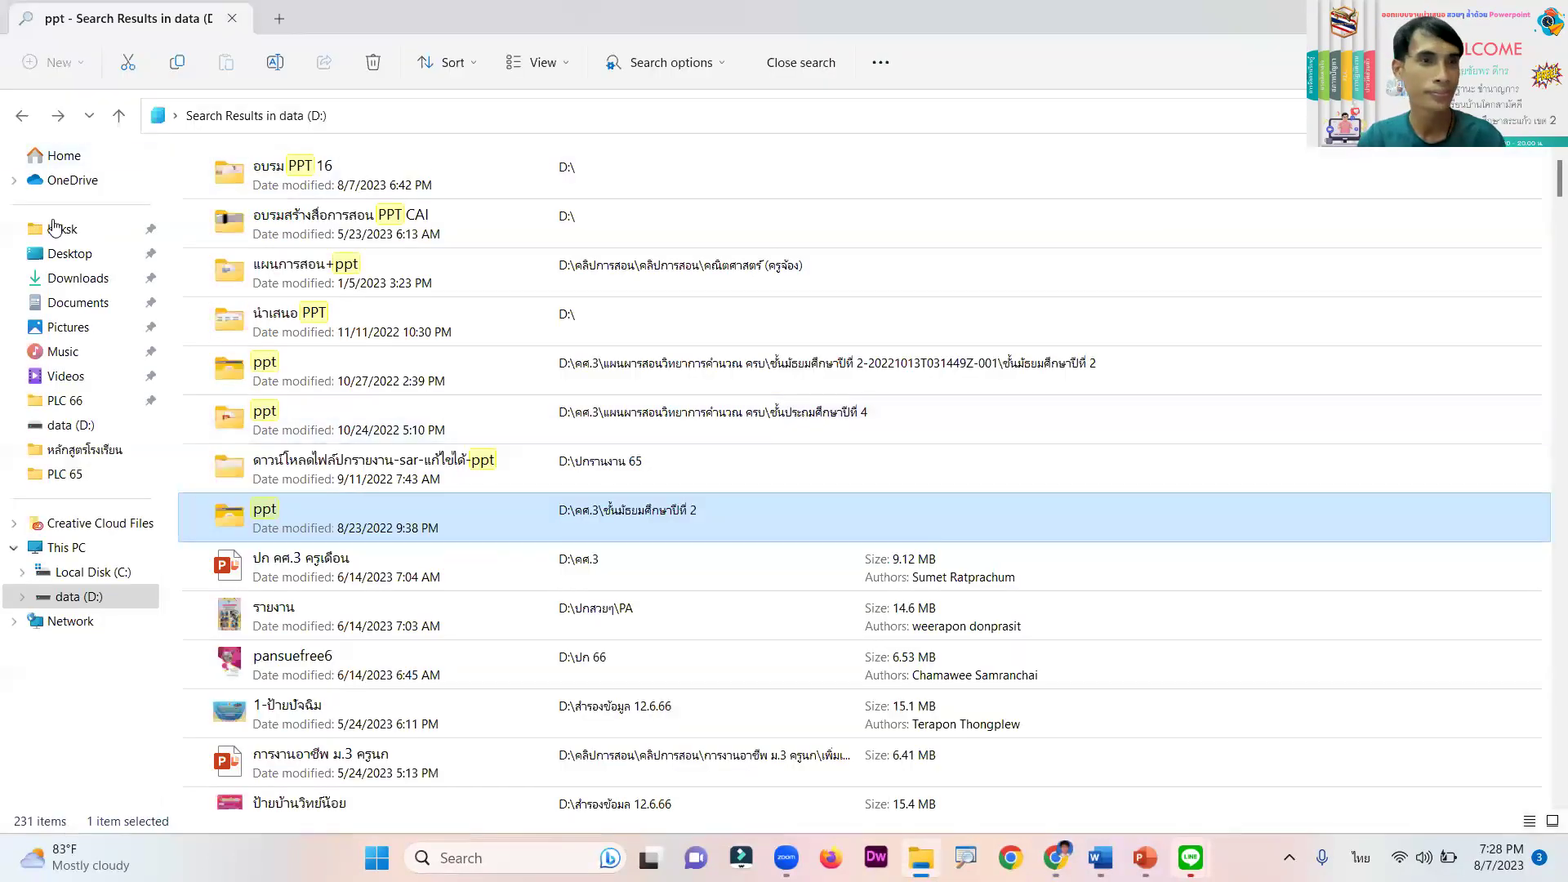
{"action": "left_click", "coordinate": [87, 283]}
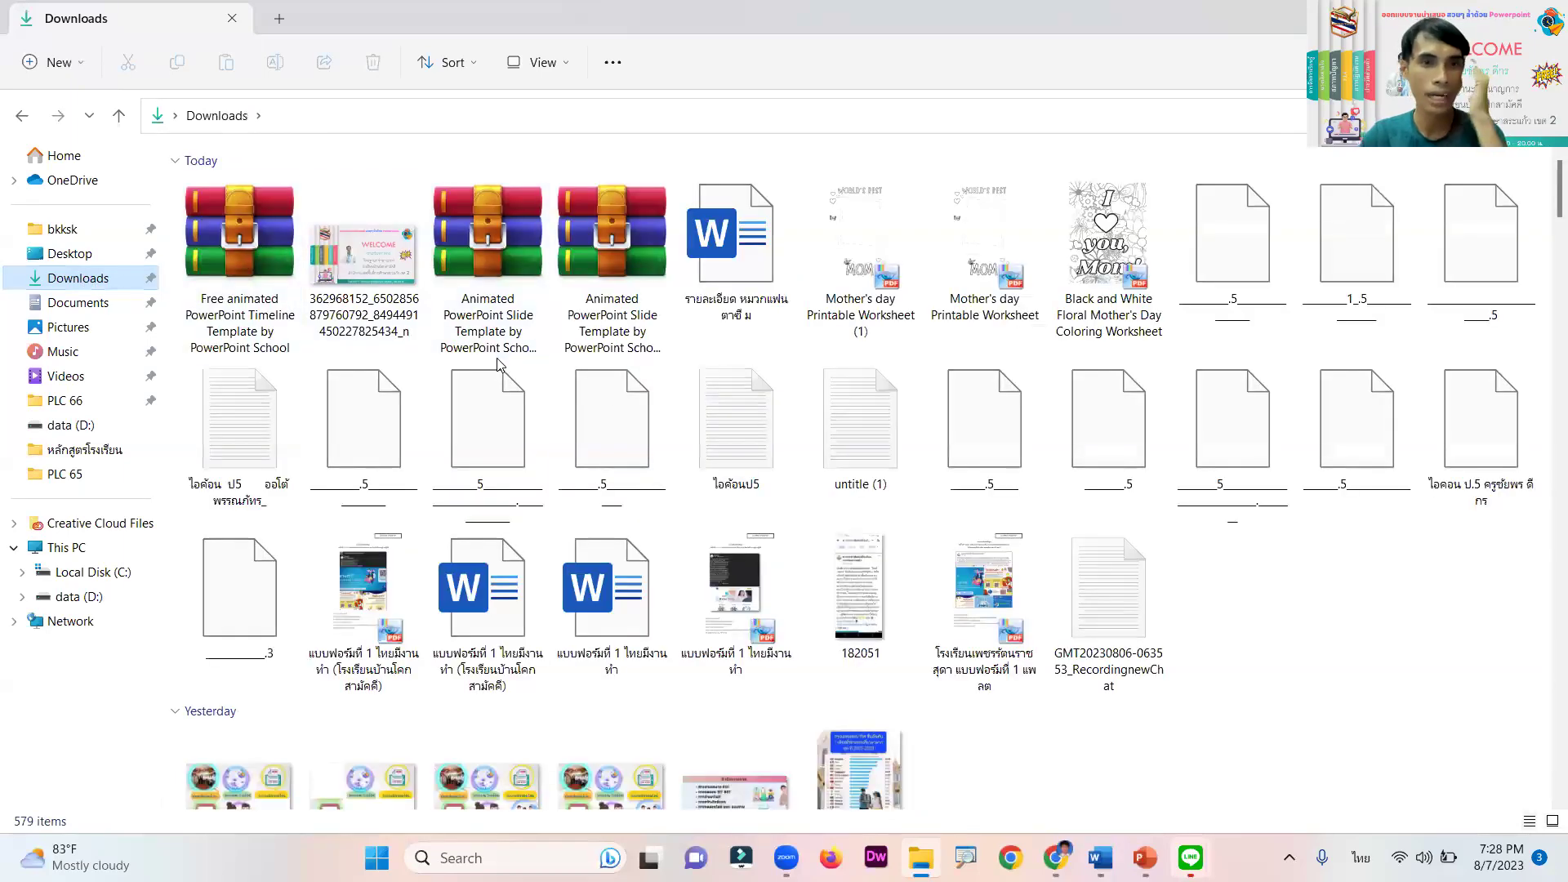
{"action": "double_click", "coordinate": [254, 248]}
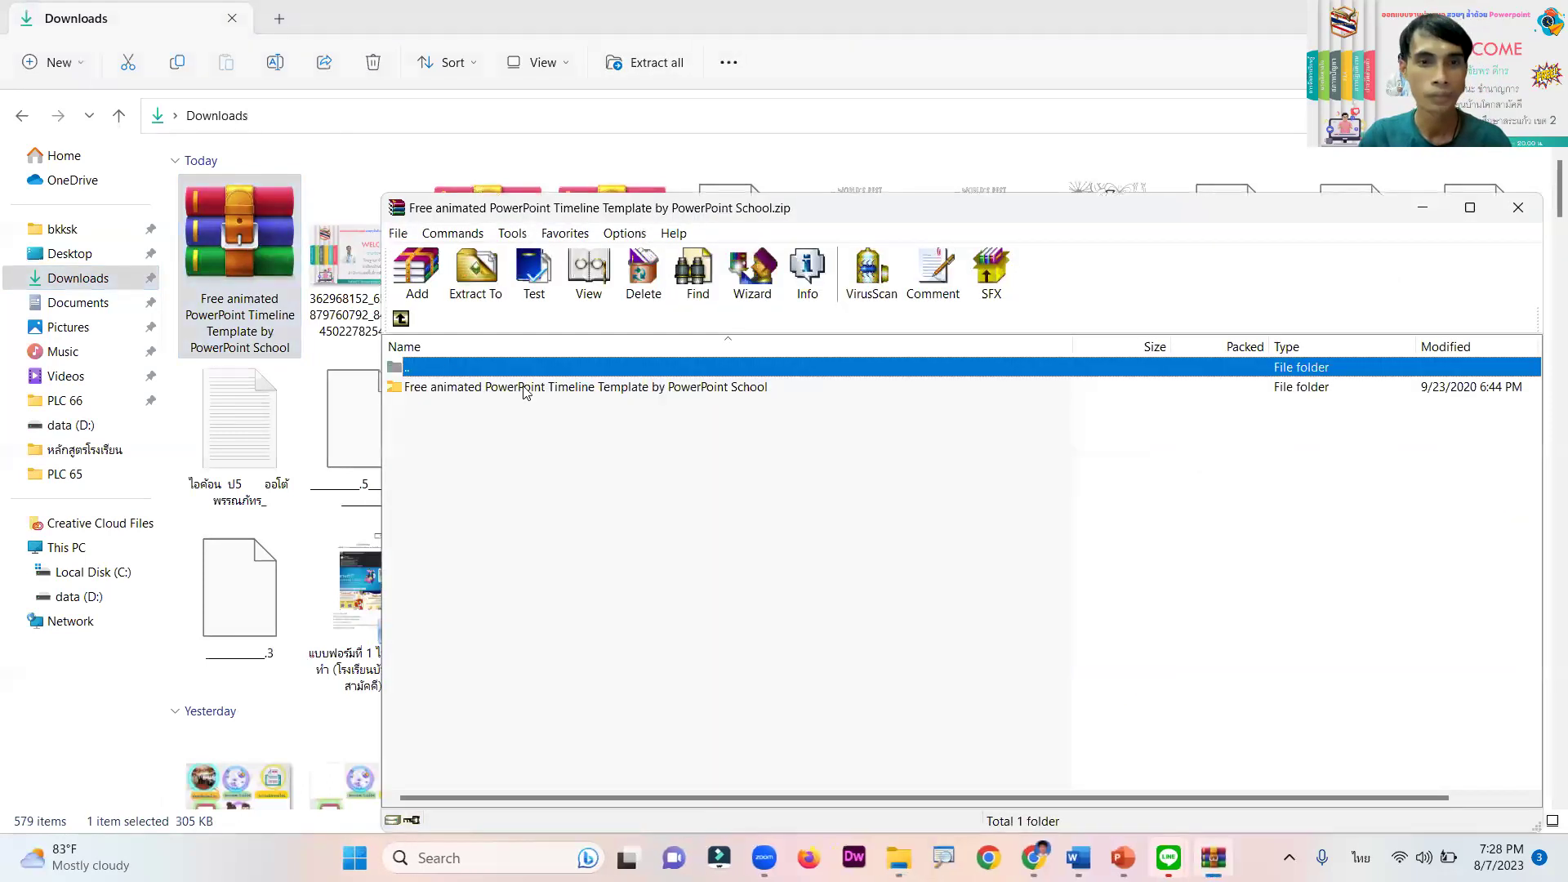
Open Animated Resources.pptx from the timeline archive's Animated Resources folder and return to the archive window
{"action": "double_click", "coordinate": [525, 389]}
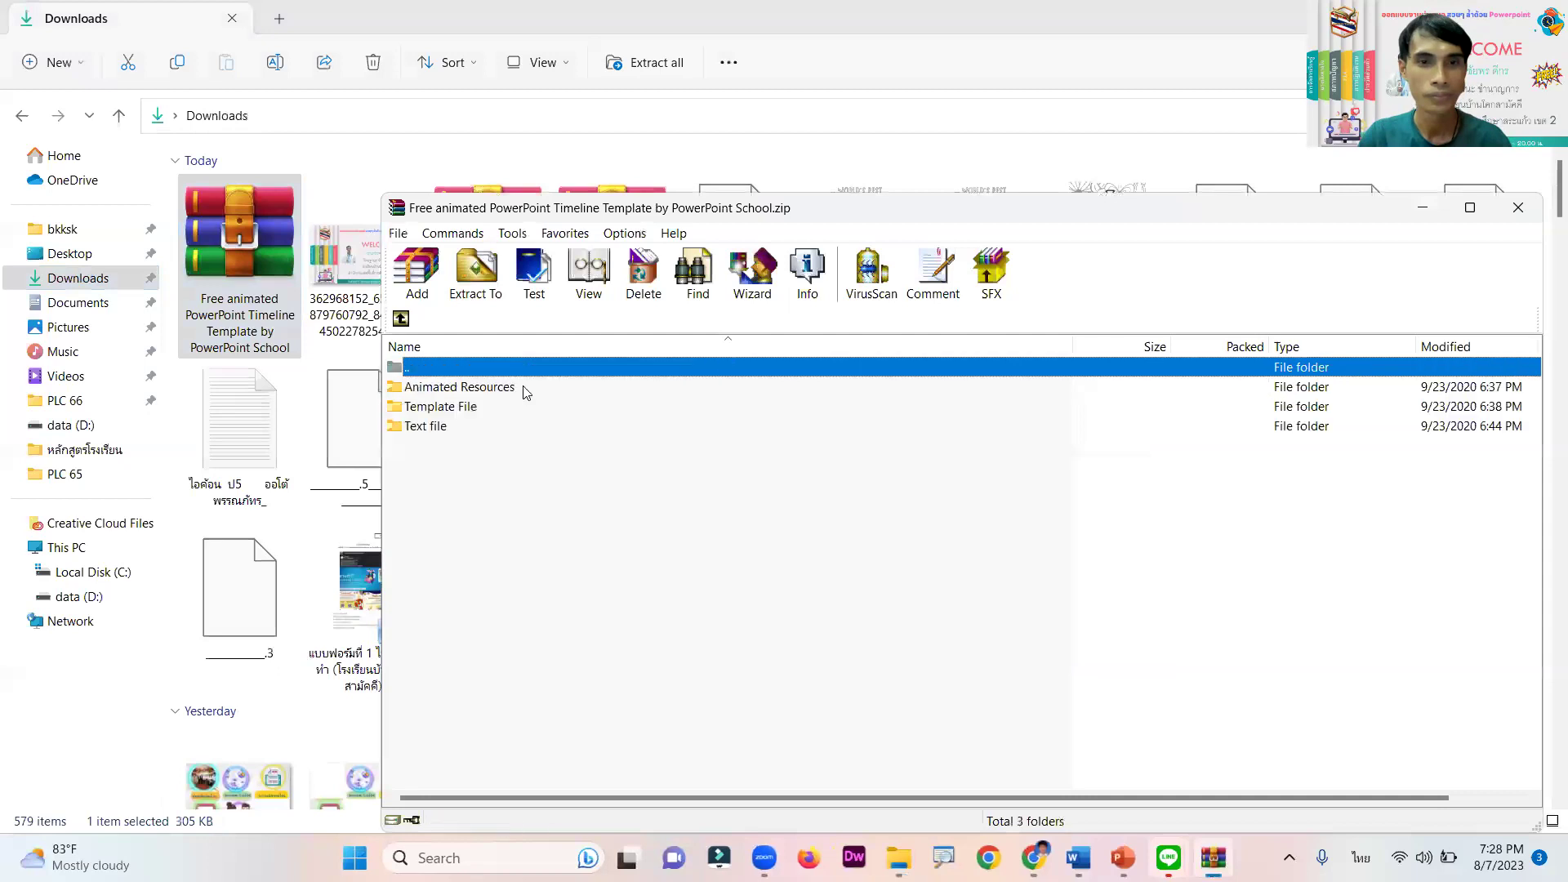
{"action": "double_click", "coordinate": [429, 390]}
{"action": "double_click", "coordinate": [433, 390]}
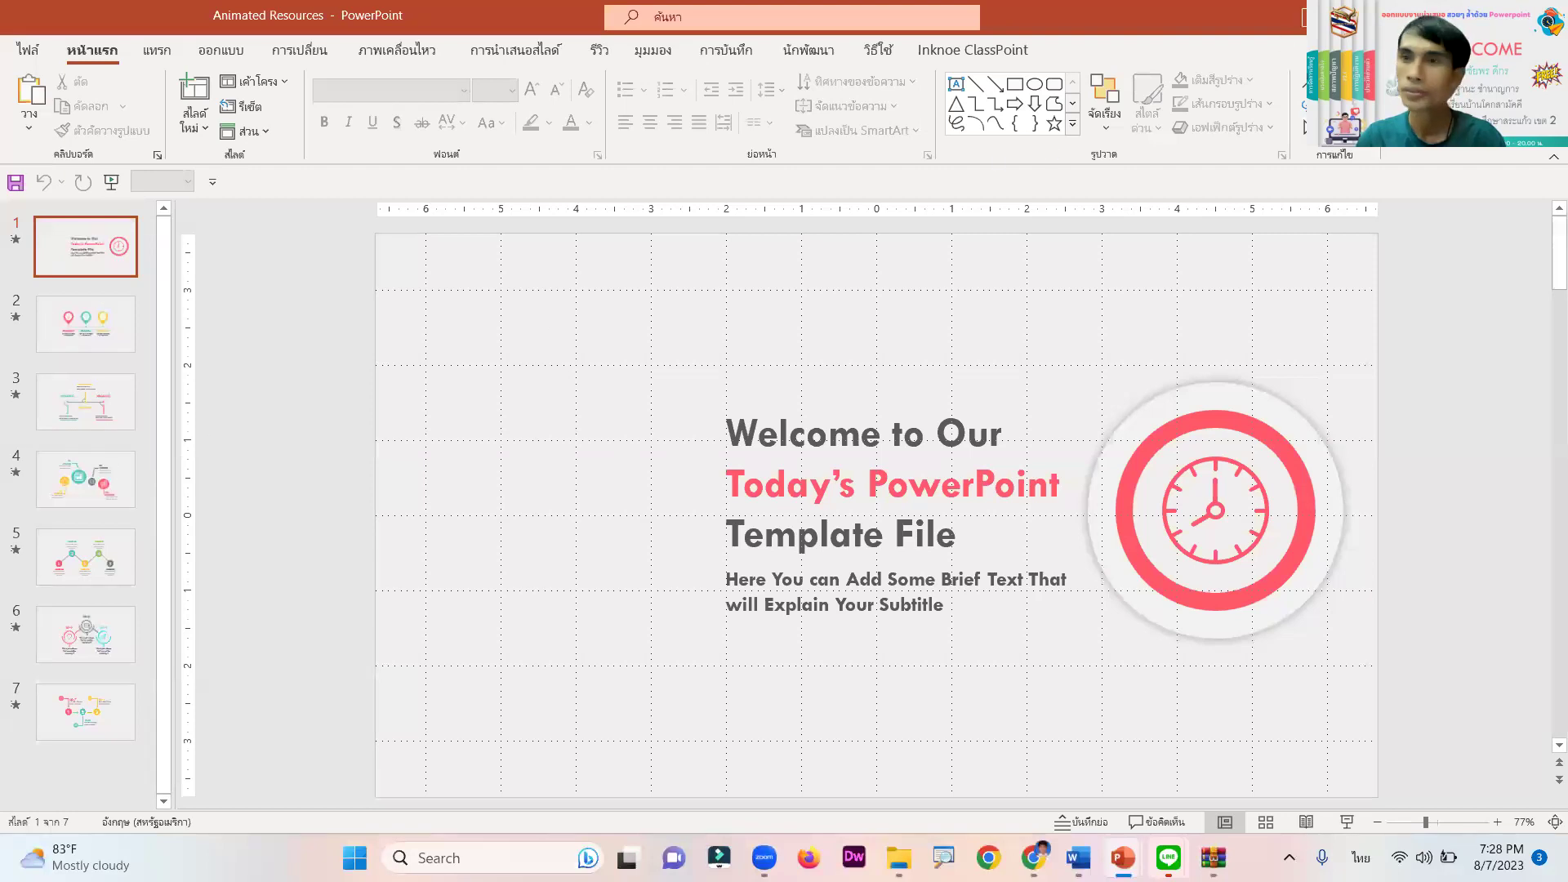
{"action": "key", "text": "alt+F4"}
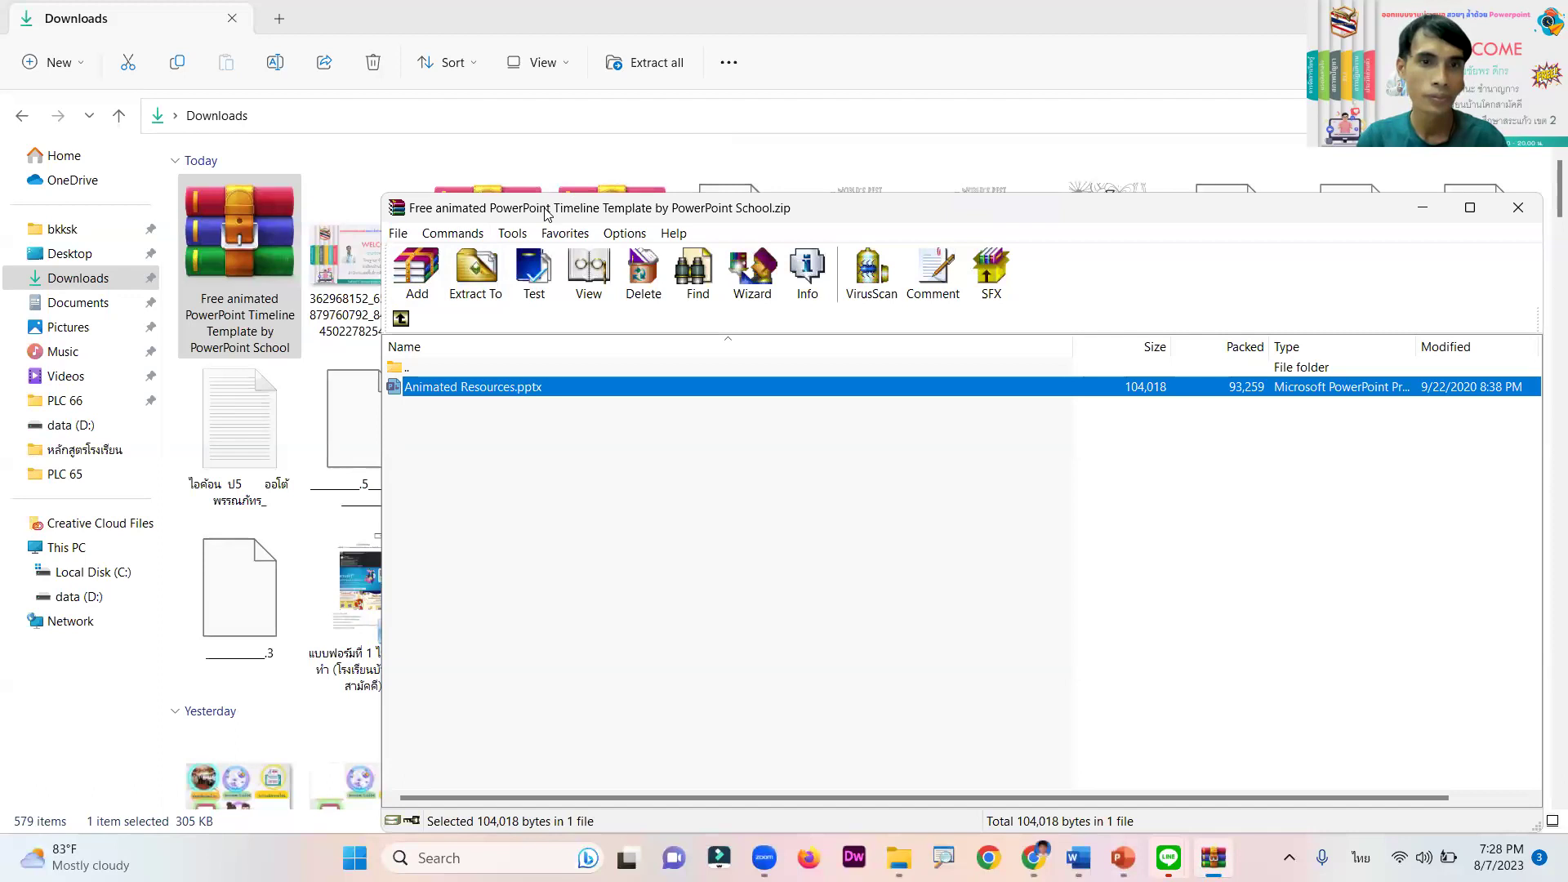
Open the MakeAnimated PowerPoint Slide presentation from the Animated PowerPoint Slide Template (3) archive in Downloads and return to the archive window
{"action": "left_click", "coordinate": [373, 269]}
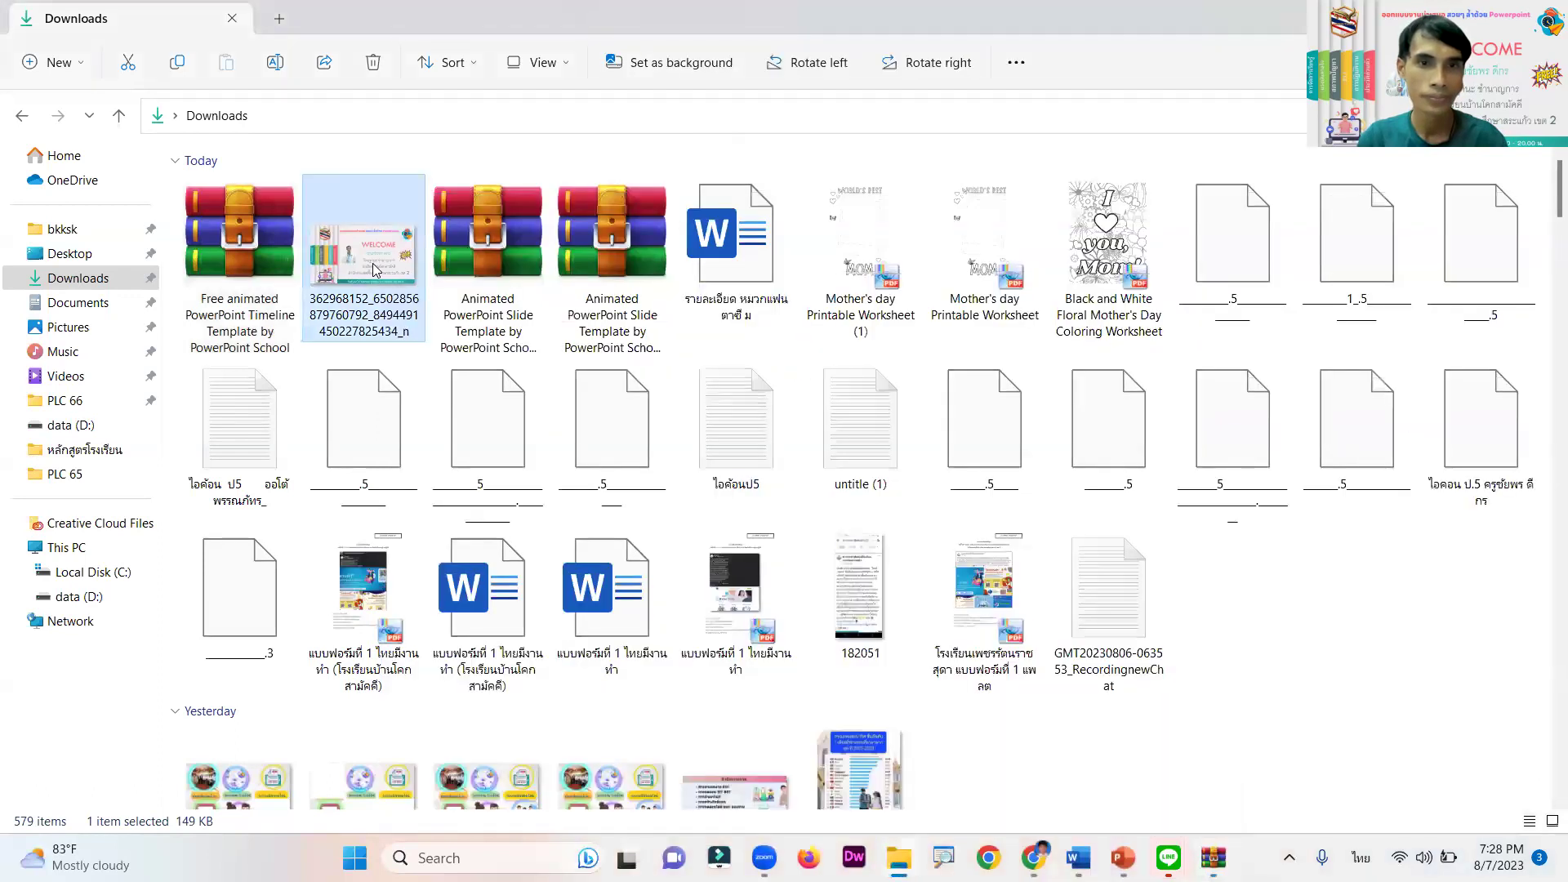
{"action": "left_click", "coordinate": [482, 258]}
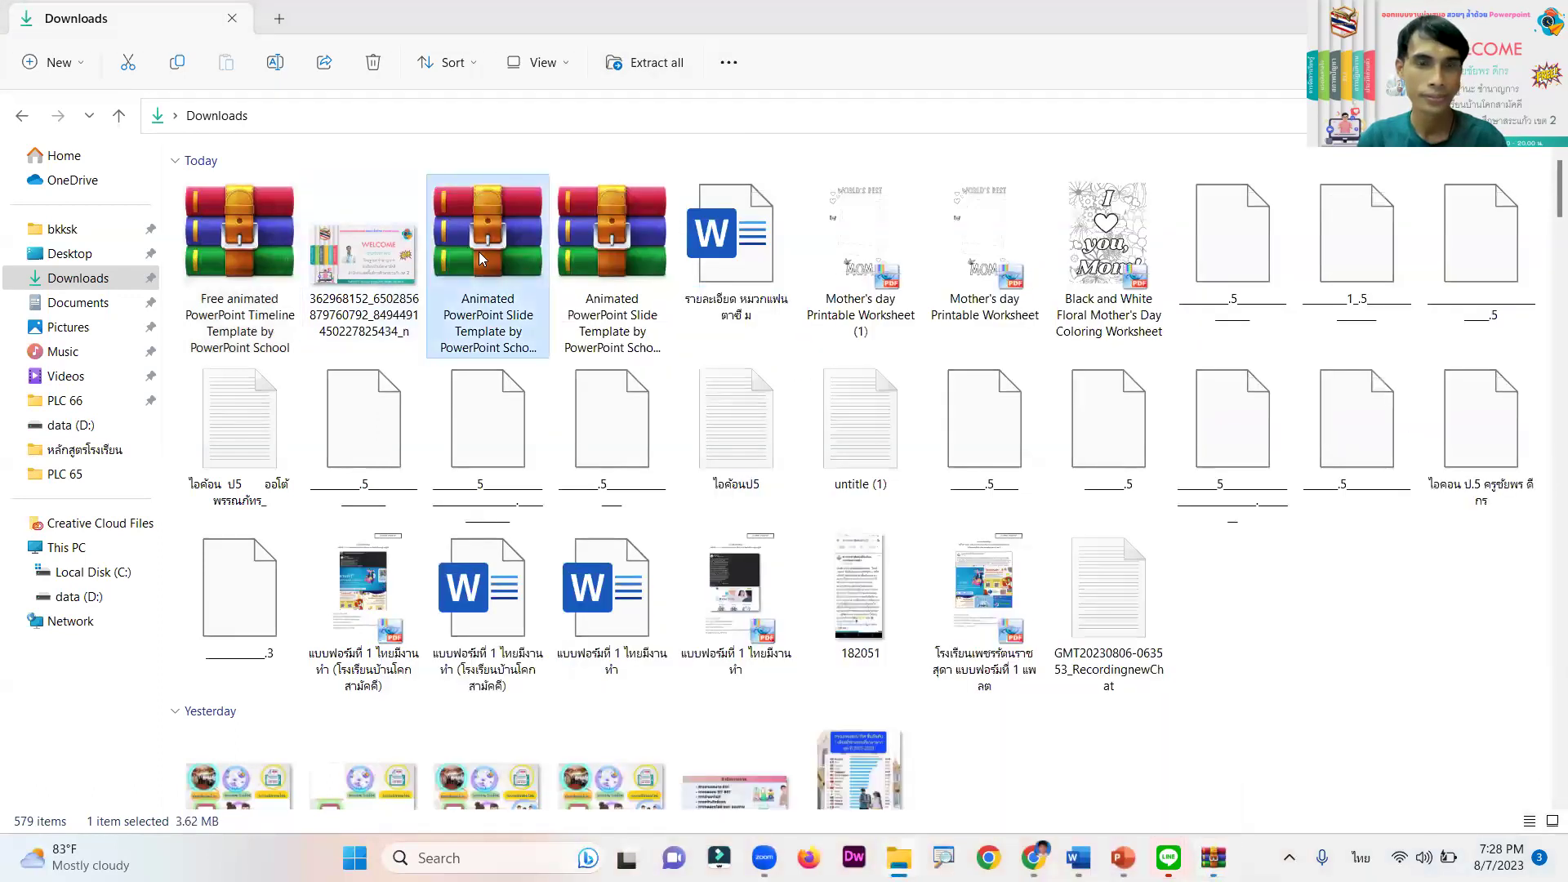
{"action": "double_click", "coordinate": [480, 258]}
{"action": "double_click", "coordinate": [457, 387]}
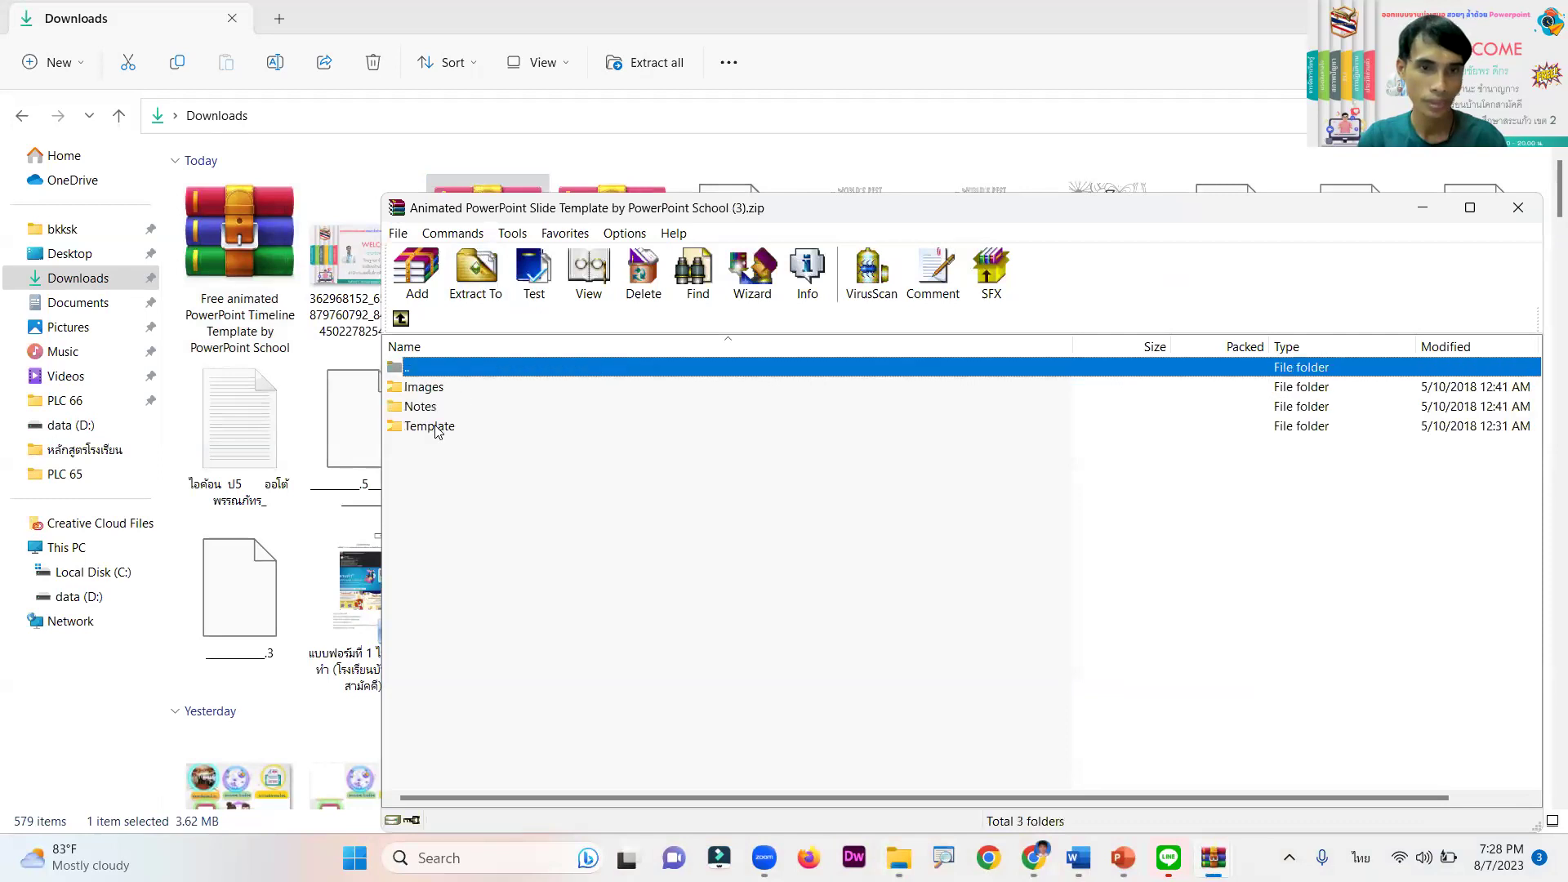
{"action": "double_click", "coordinate": [437, 427]}
{"action": "left_click", "coordinate": [455, 388]}
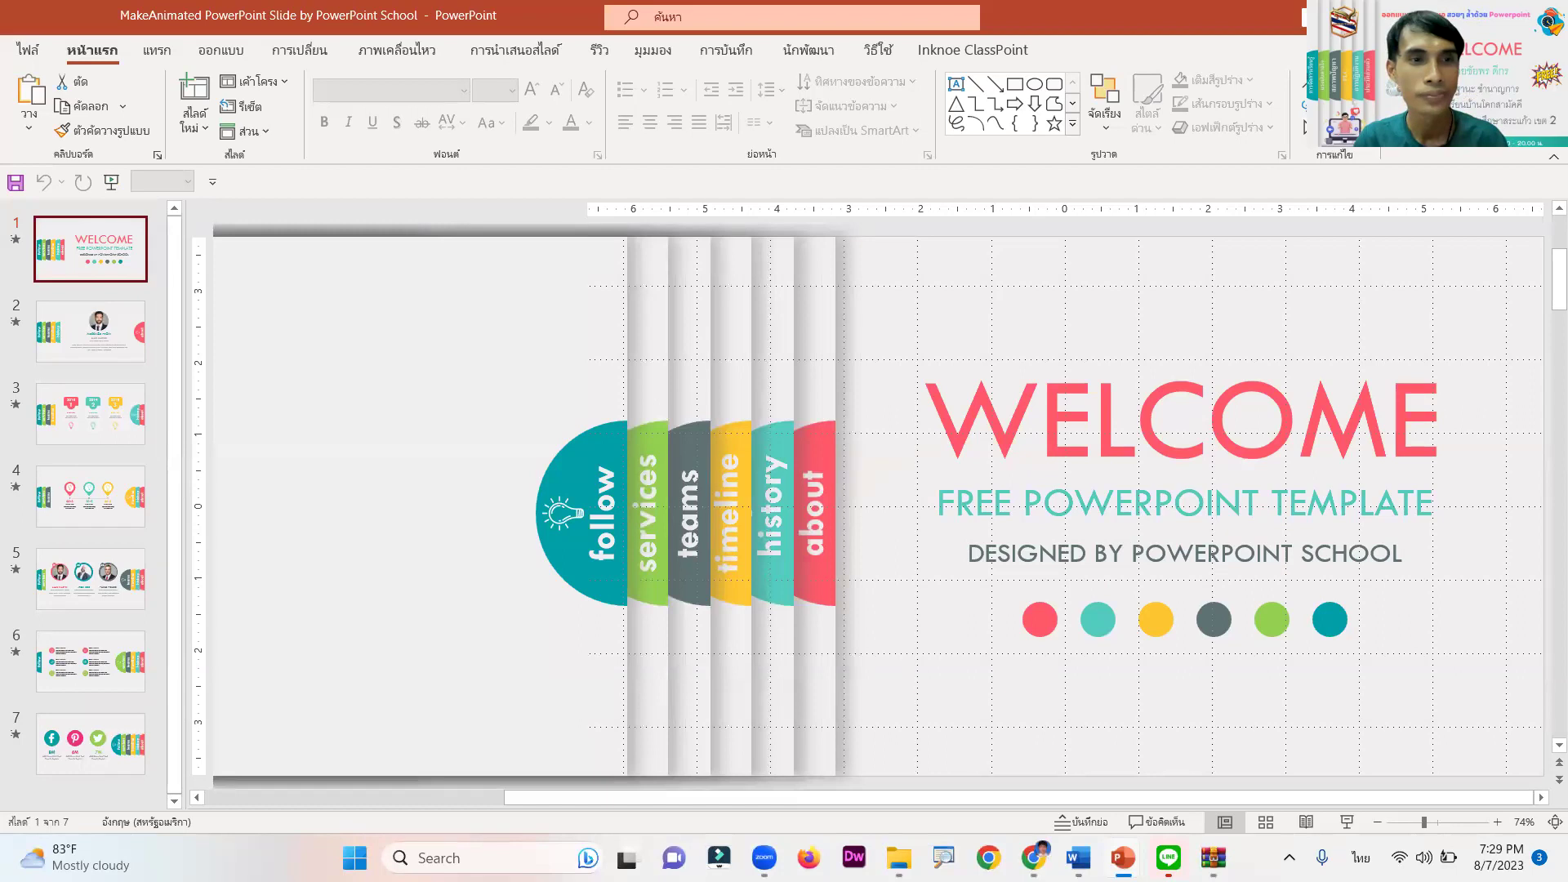
{"action": "key", "text": "alt+Tab"}
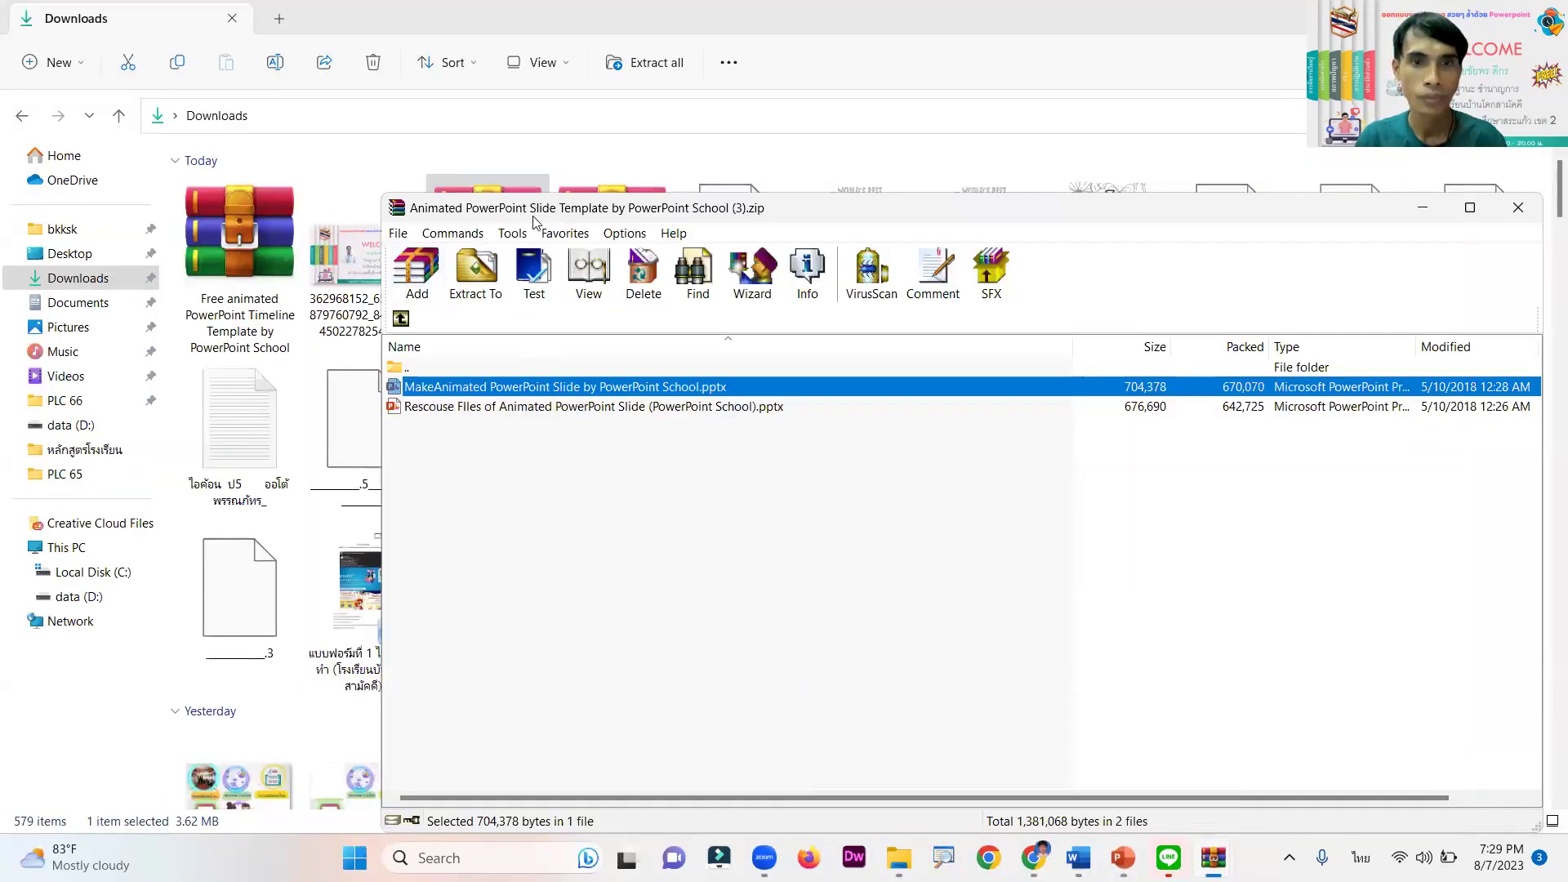
Reopen the Animated PowerPoint Slide Template (3) archive from Downloads and maximize its window
{"action": "left_click_drag", "start_coordinate": [533, 211], "coordinate": [260, 418]}
{"action": "left_click", "coordinate": [474, 245]}
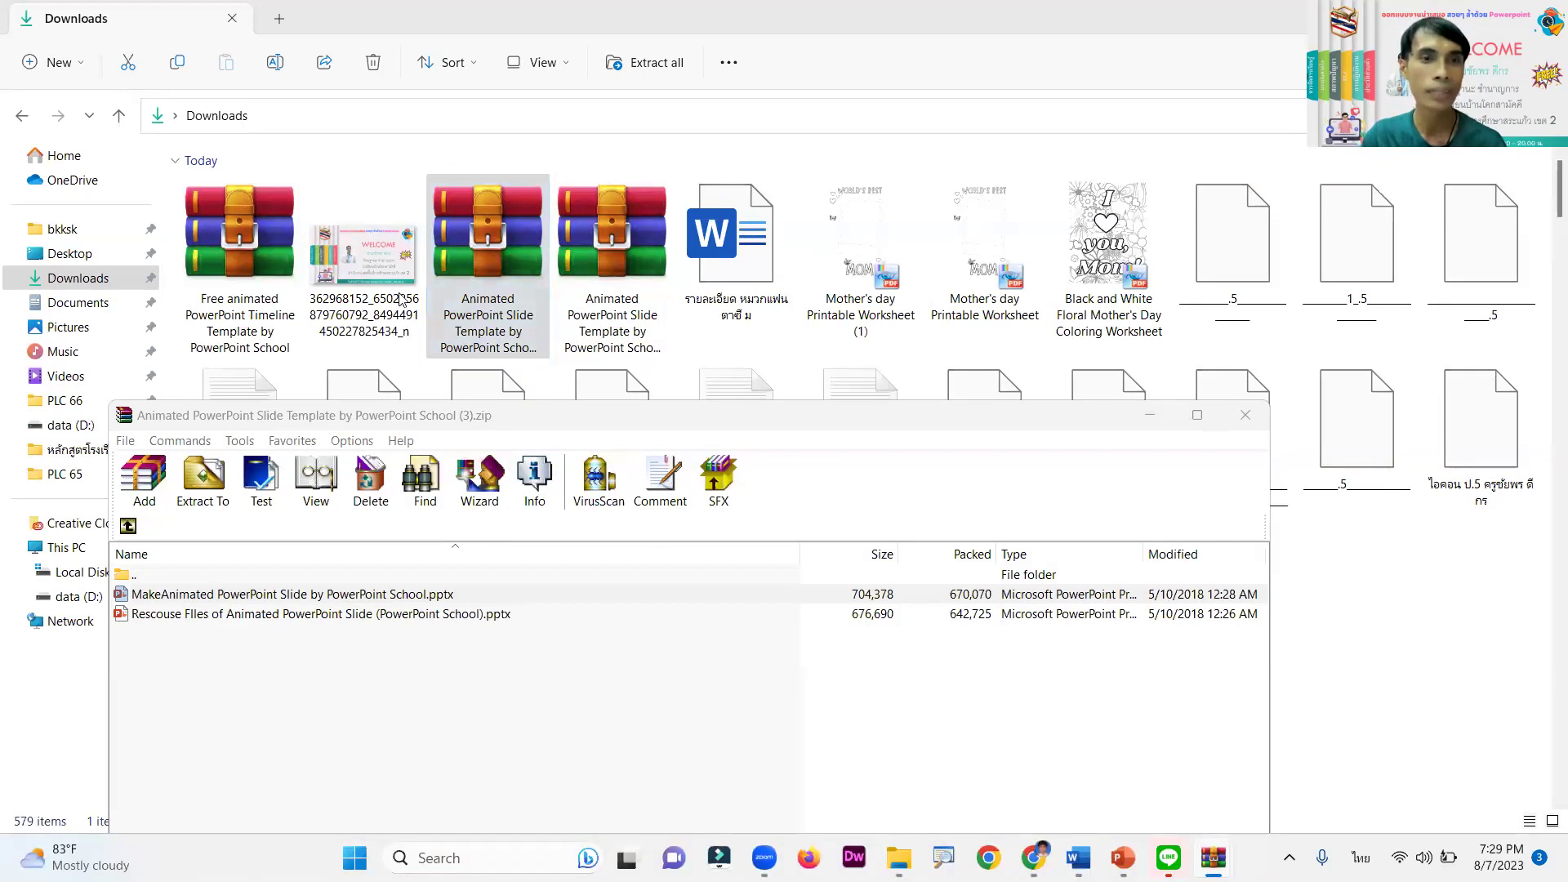
{"action": "left_click", "coordinate": [488, 239]}
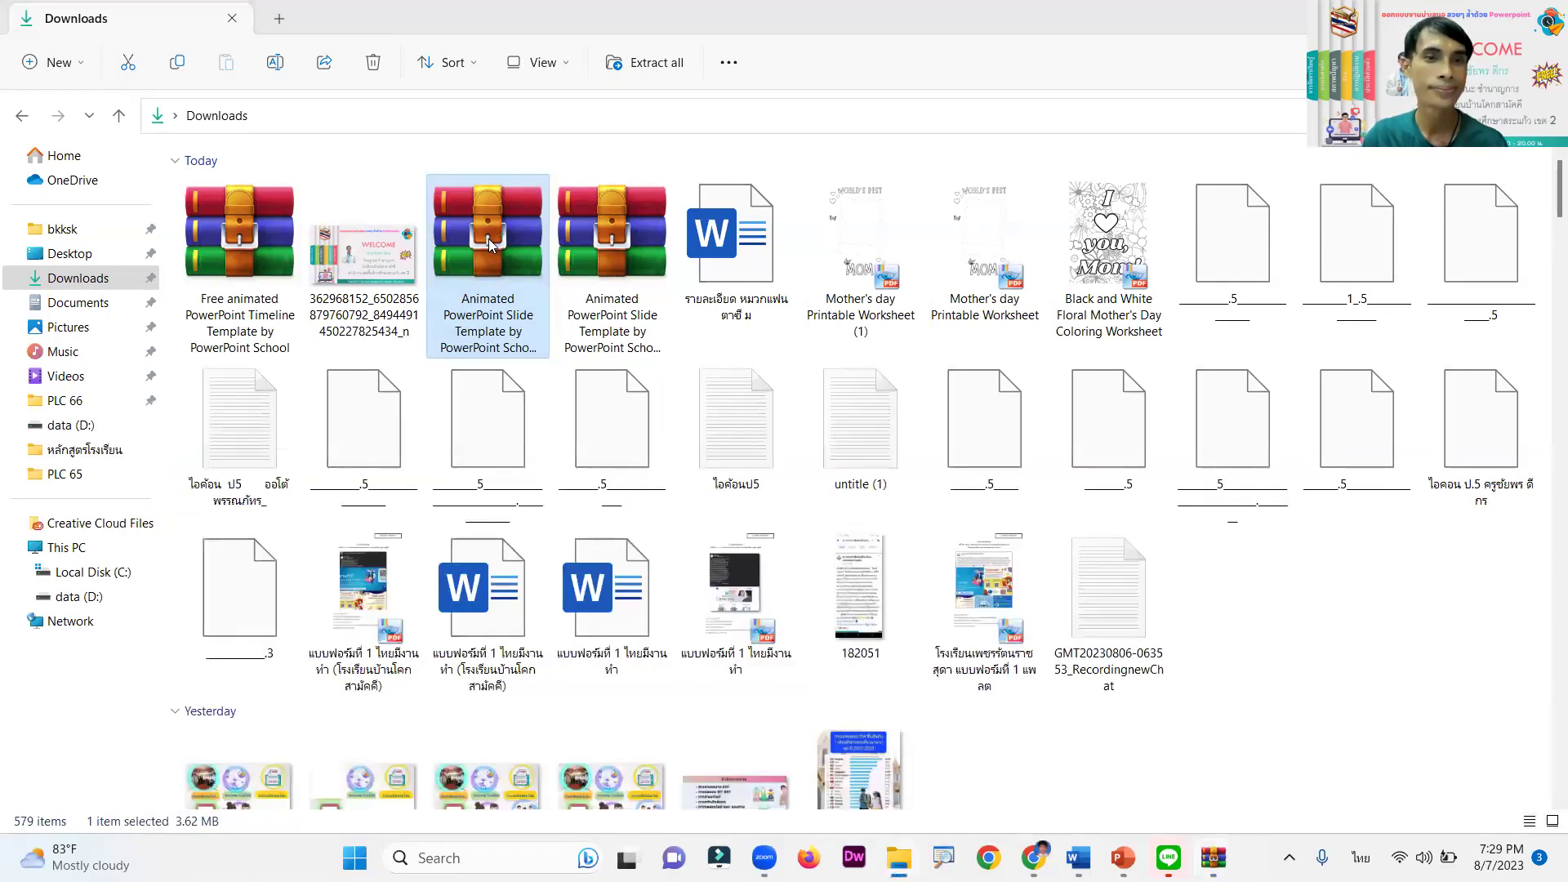
{"action": "double_click", "coordinate": [489, 238]}
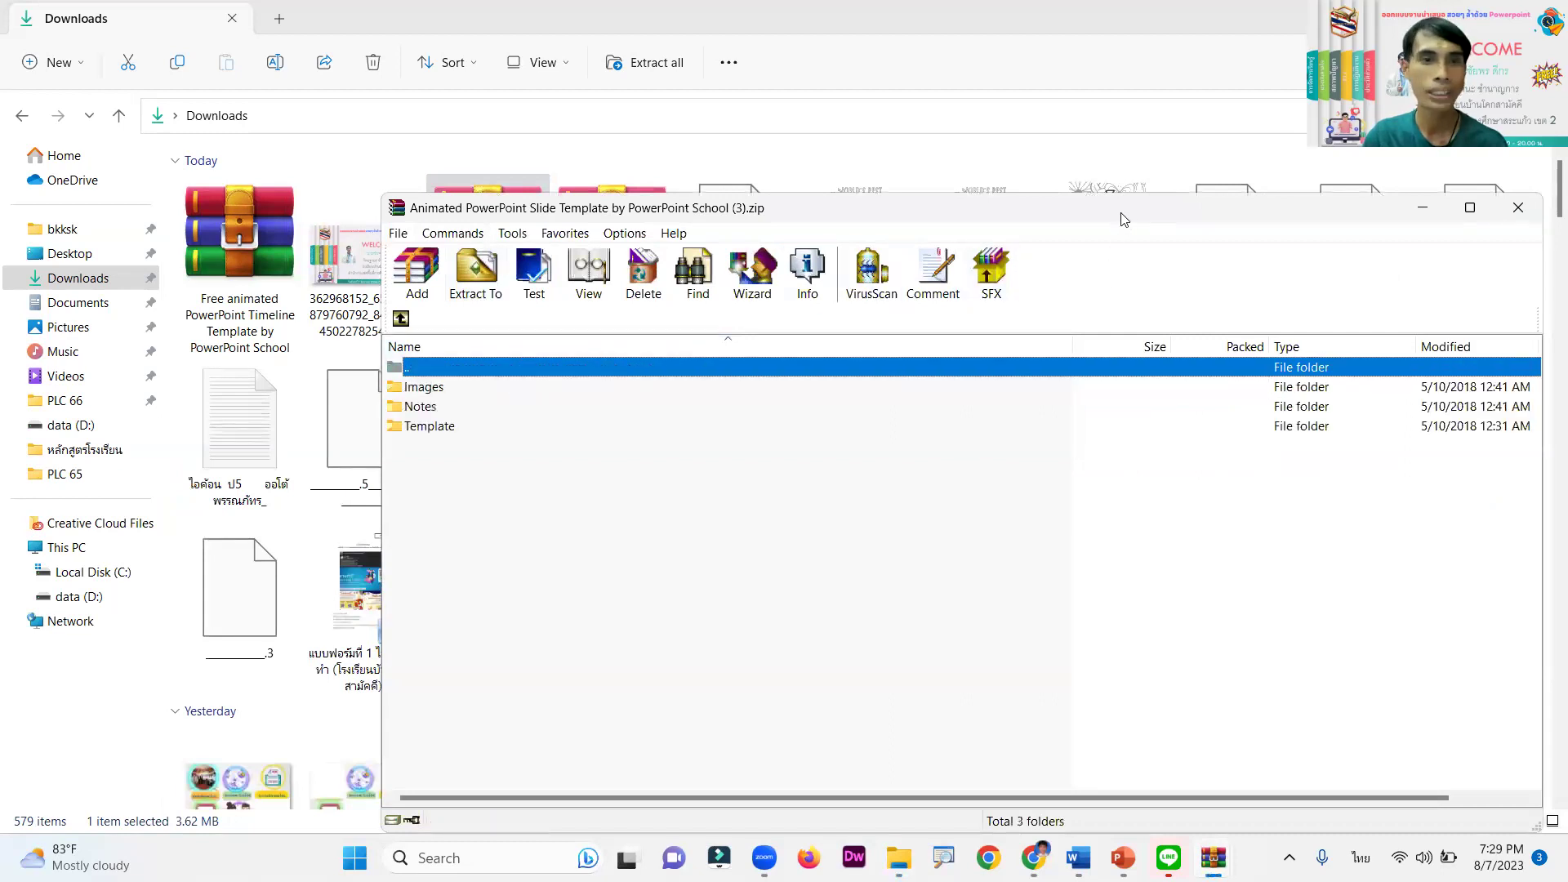
{"action": "left_click_drag", "start_coordinate": [1122, 219], "coordinate": [1184, 325]}
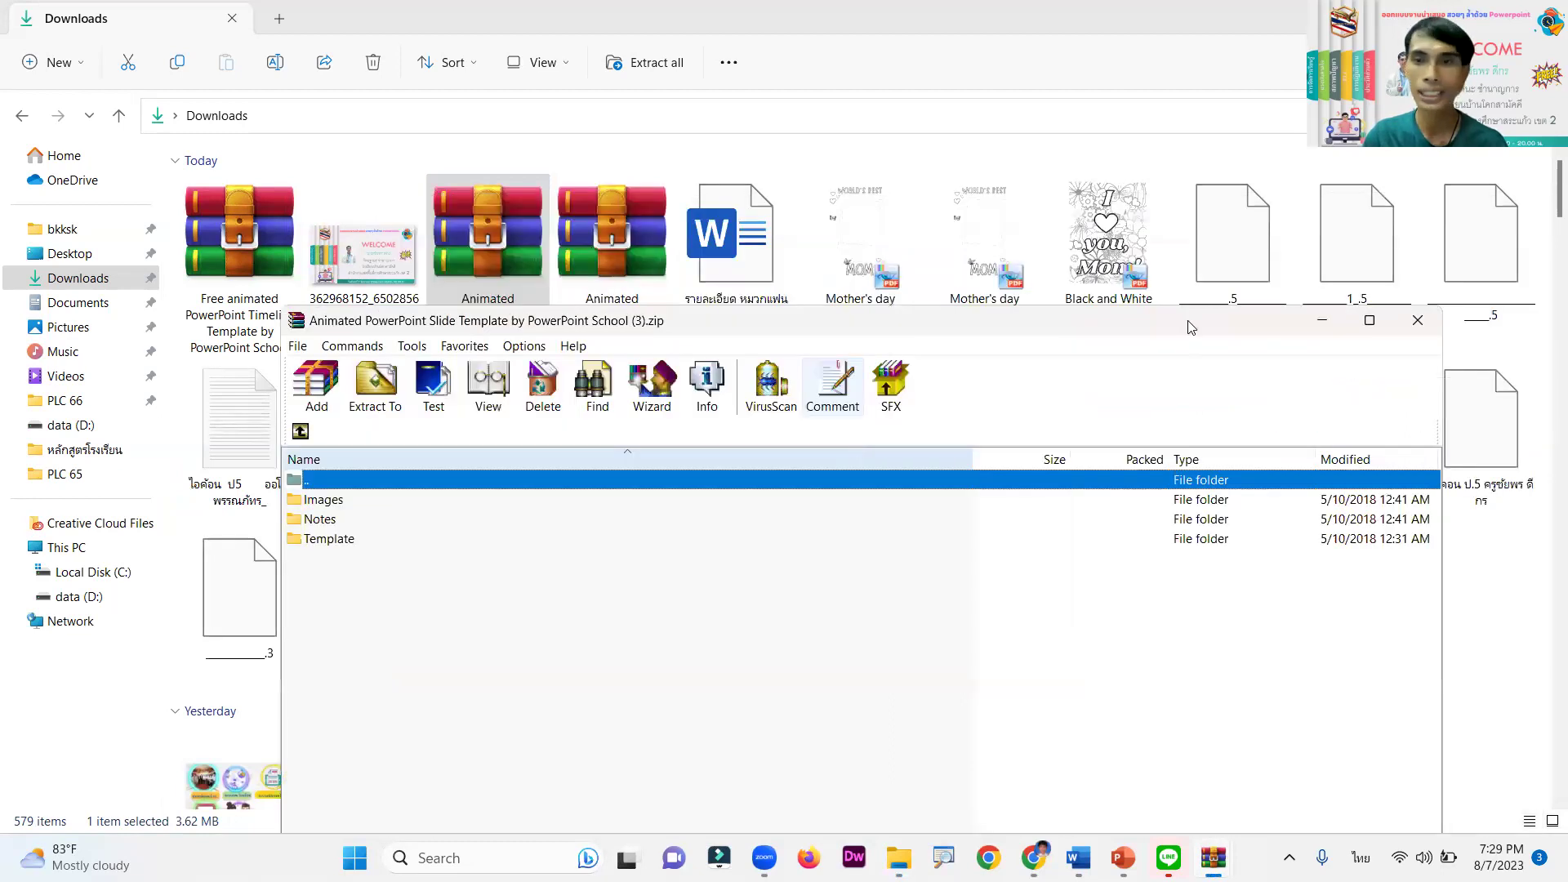
{"action": "double_click", "coordinate": [1096, 326]}
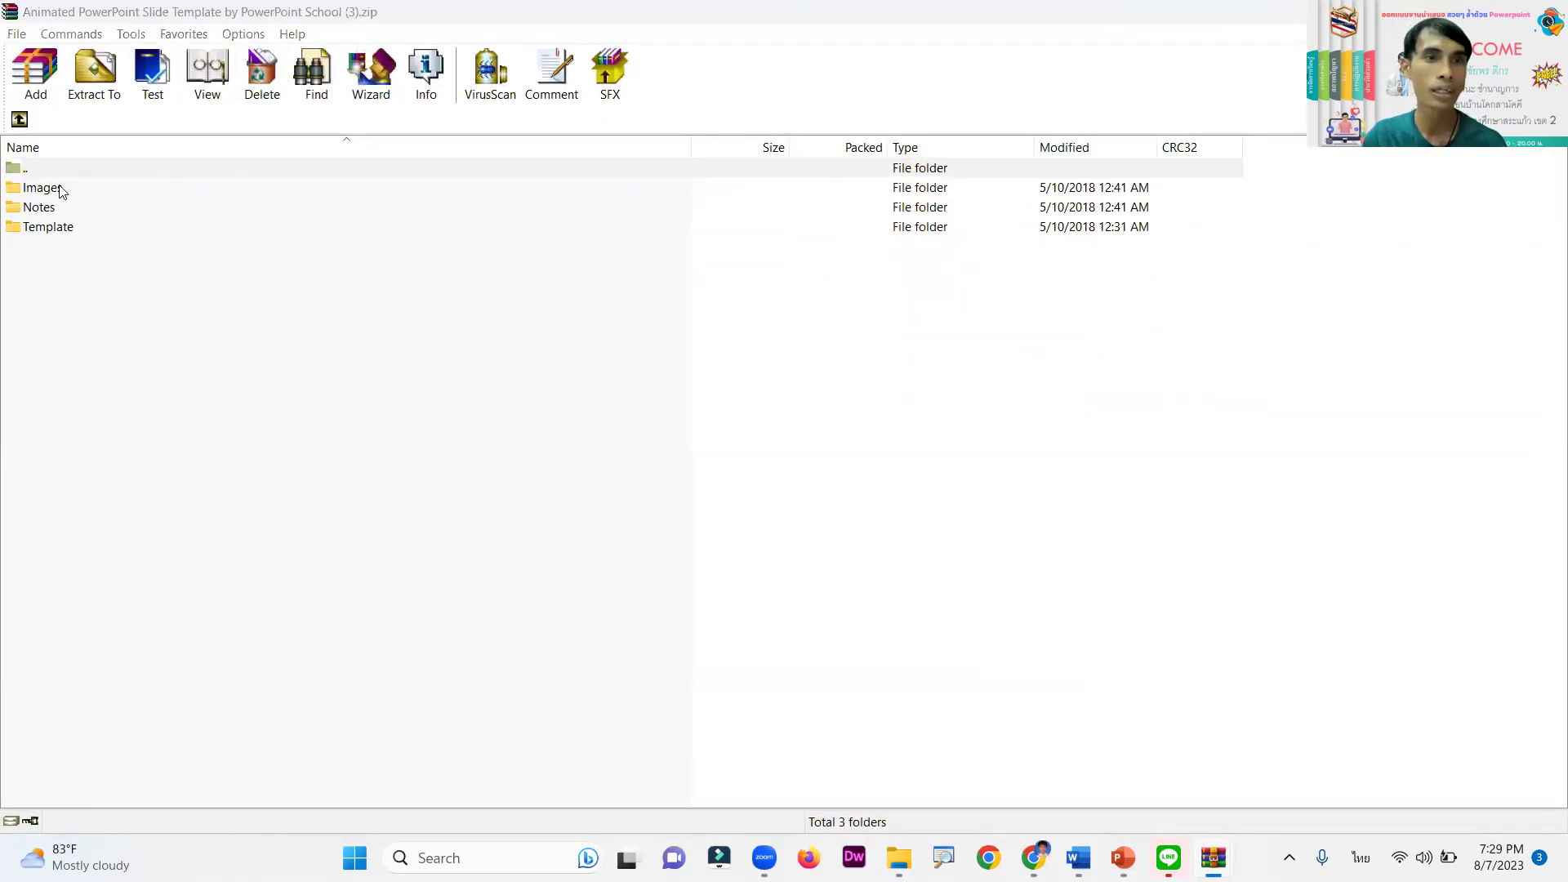
View the contents of the archive's Images and Notes folders and return to its main folder
{"action": "double_click", "coordinate": [62, 188]}
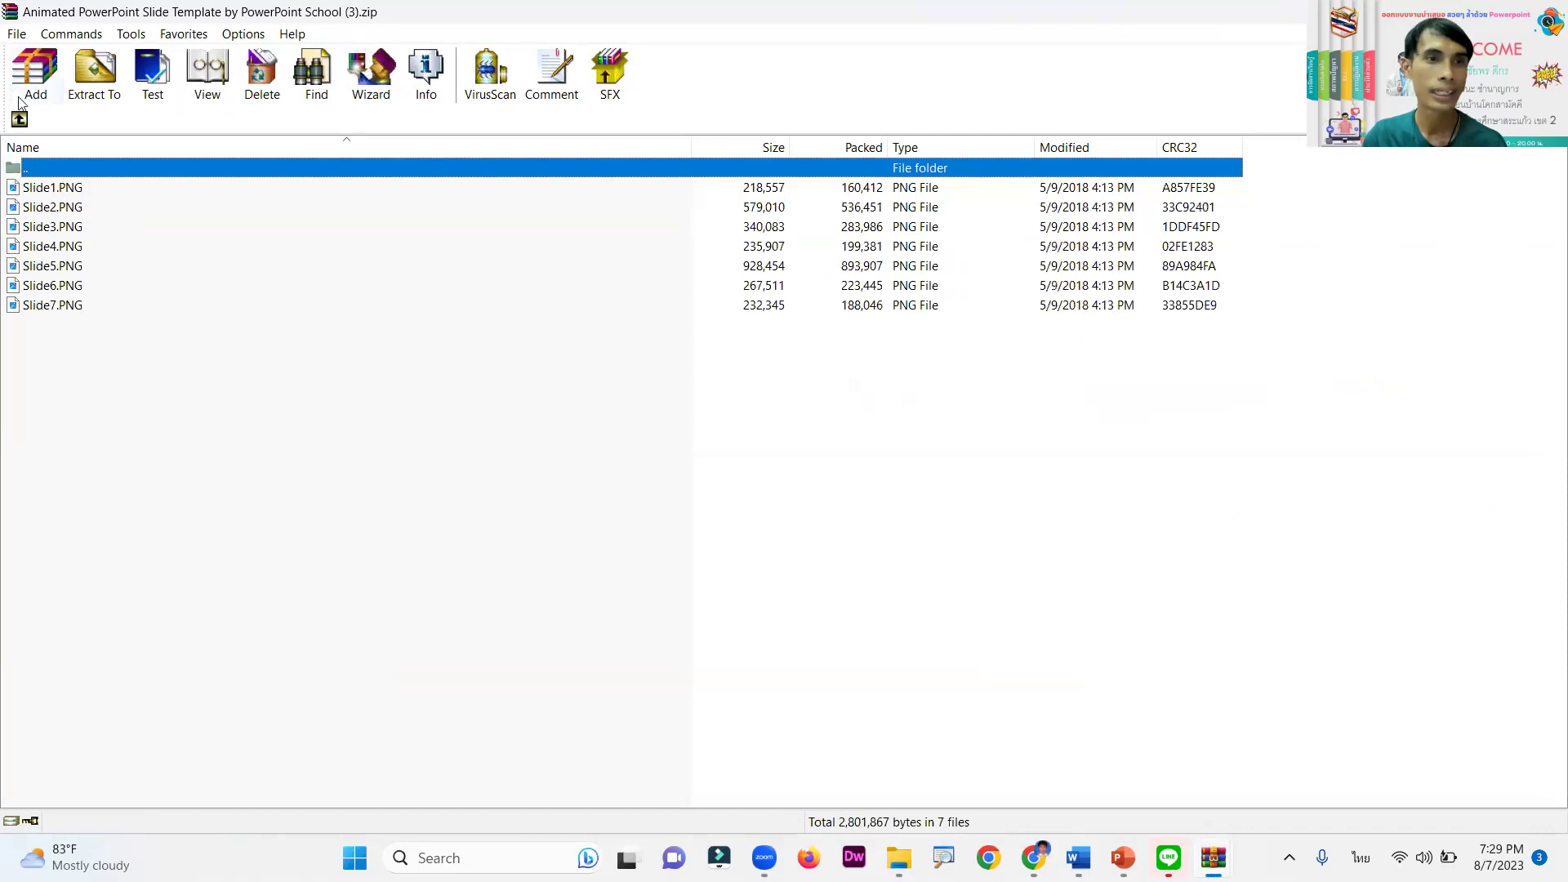
{"action": "left_click", "coordinate": [20, 119]}
{"action": "double_click", "coordinate": [43, 209]}
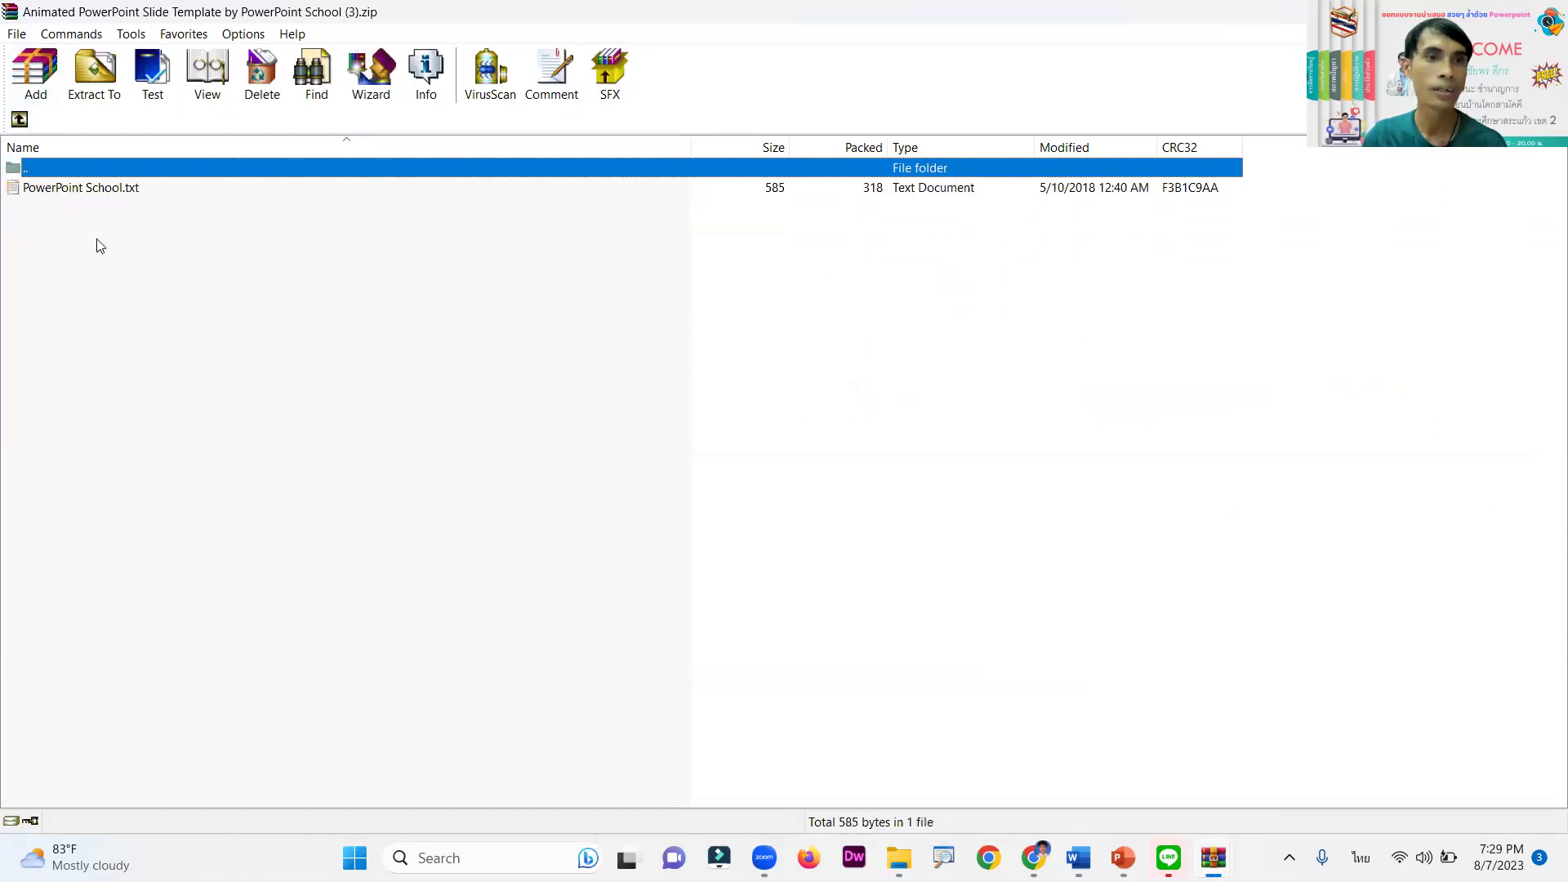
{"action": "left_click", "coordinate": [20, 119]}
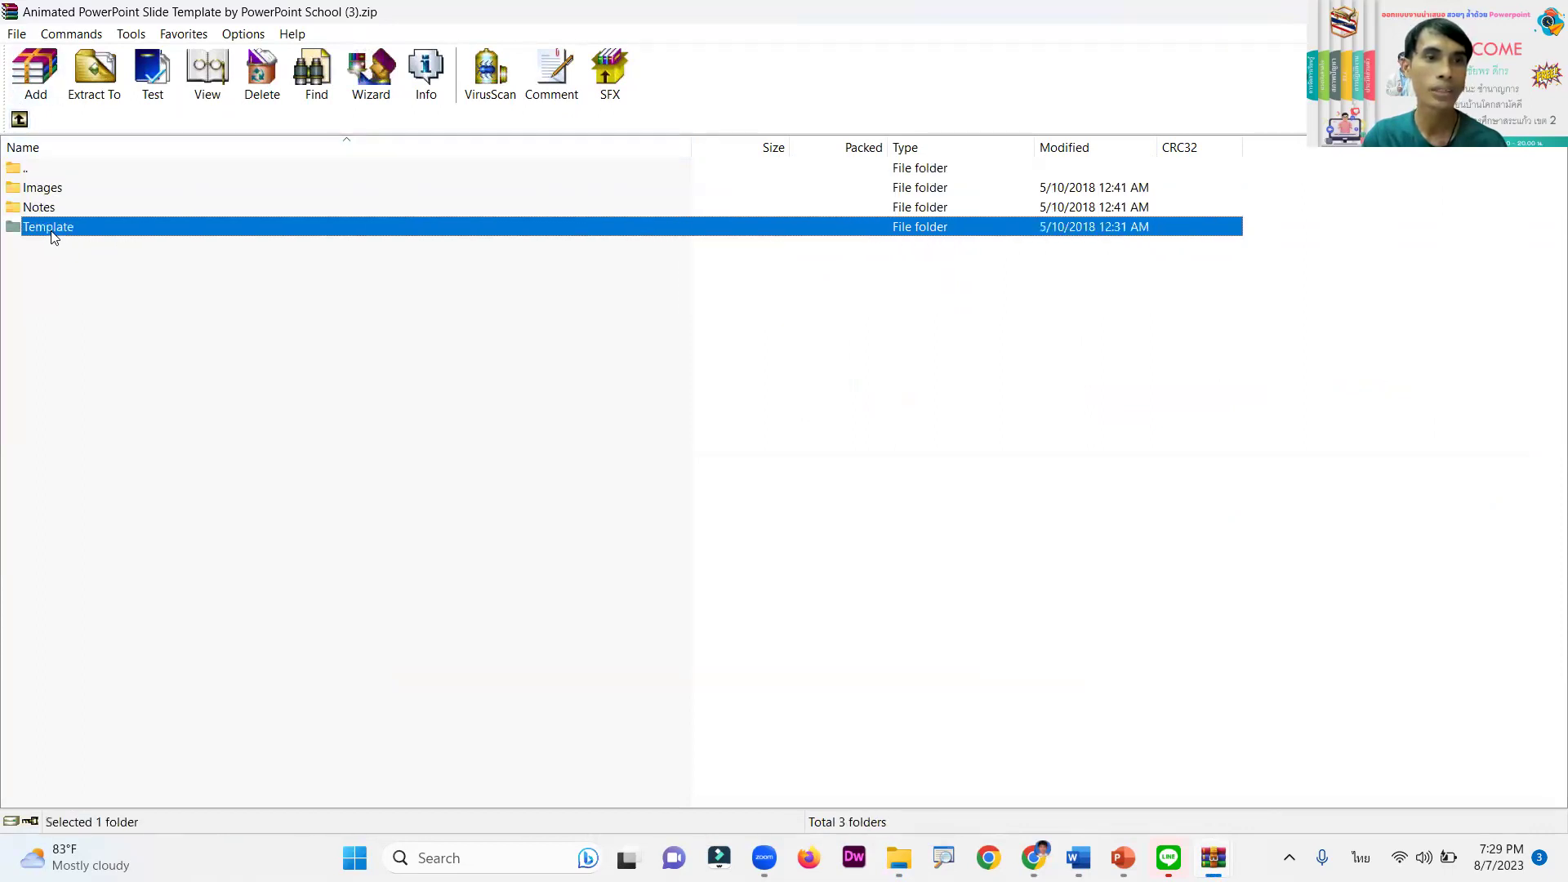
Open the archive's Template folder and launch MakeAnimated PowerPoint Slide by PowerPoint School.pptx from it
{"action": "double_click", "coordinate": [51, 228]}
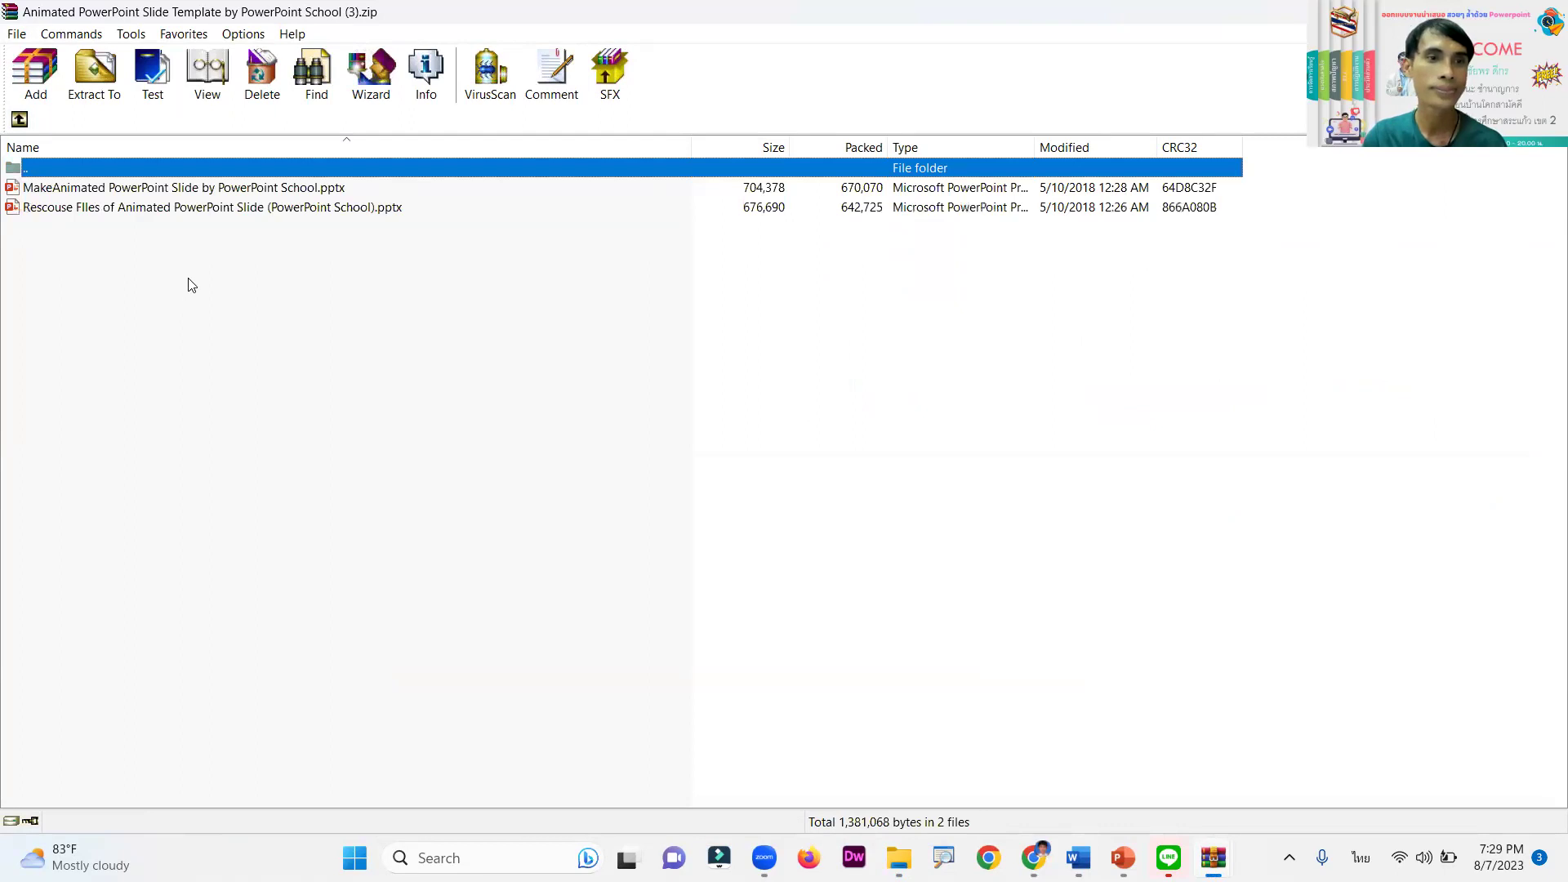
{"action": "left_click", "coordinate": [168, 188]}
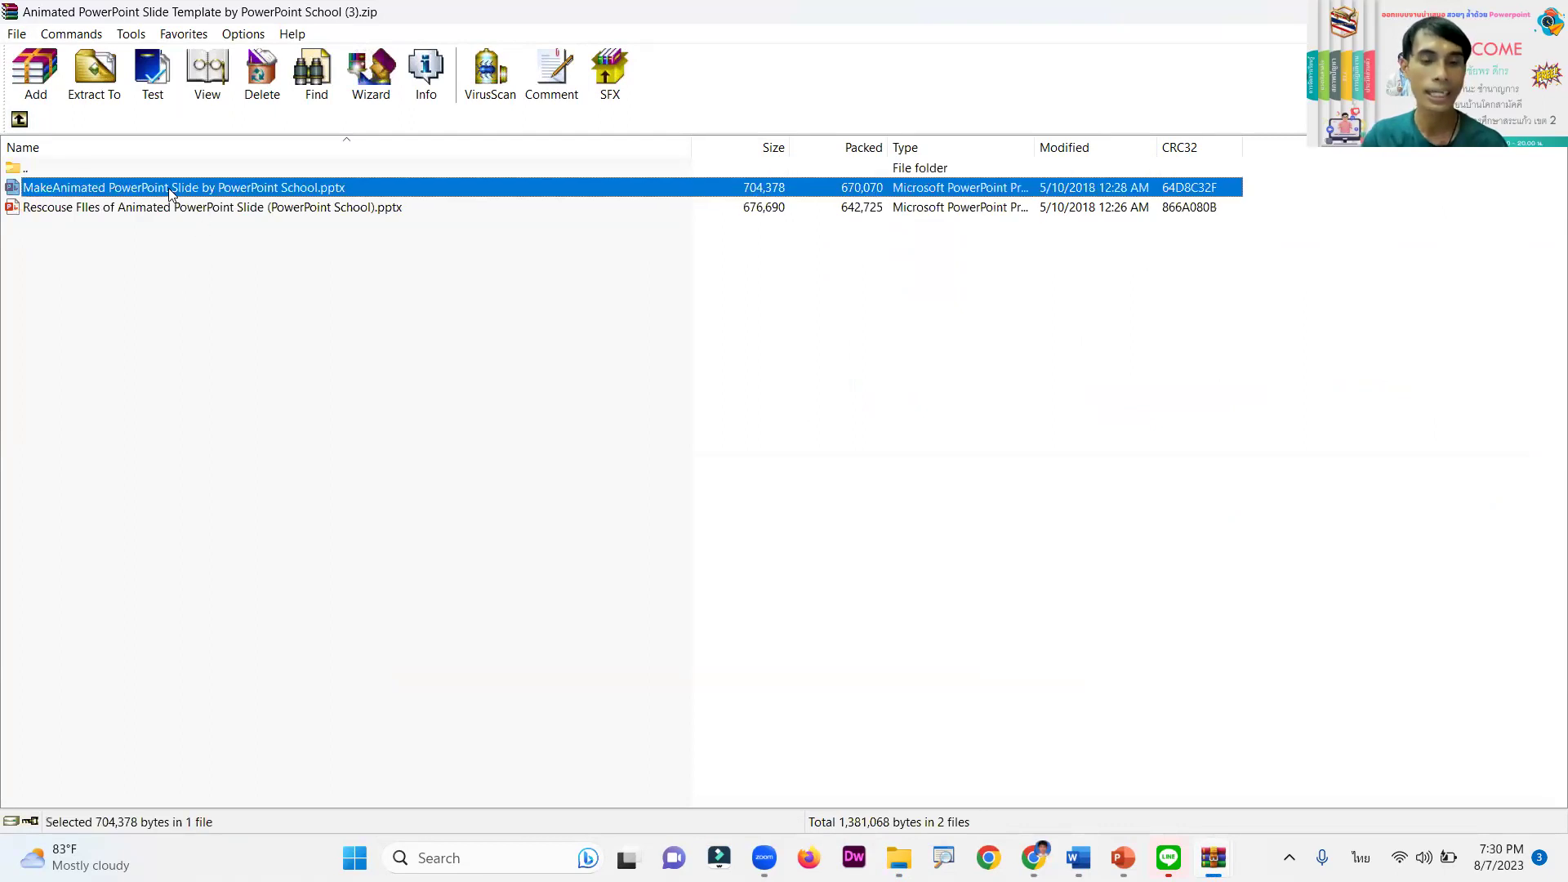
{"action": "left_click", "coordinate": [240, 193]}
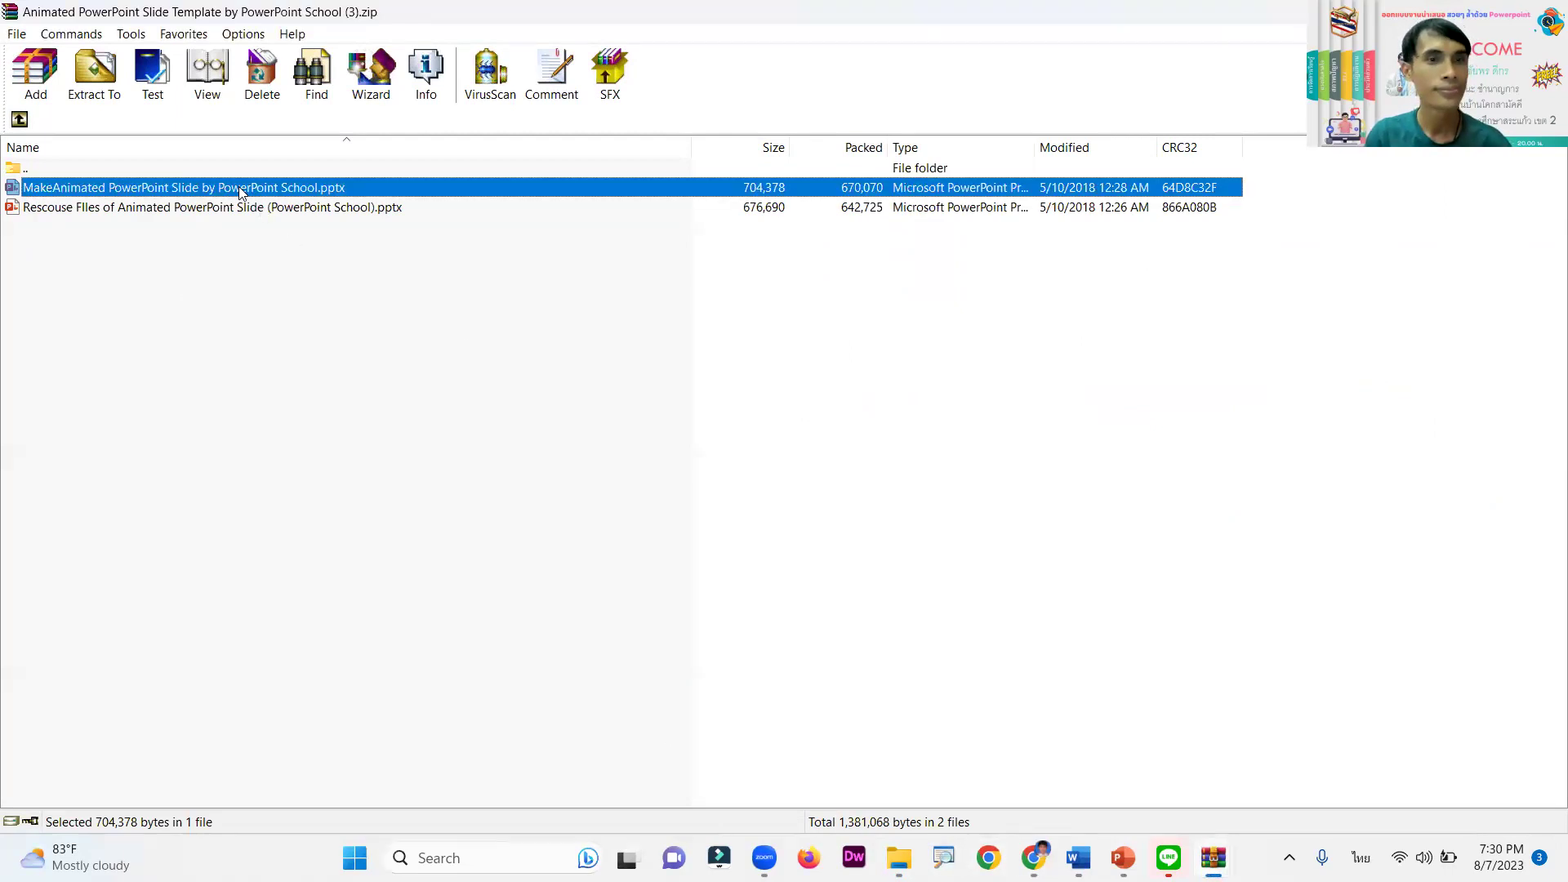
{"action": "left_click", "coordinate": [252, 270]}
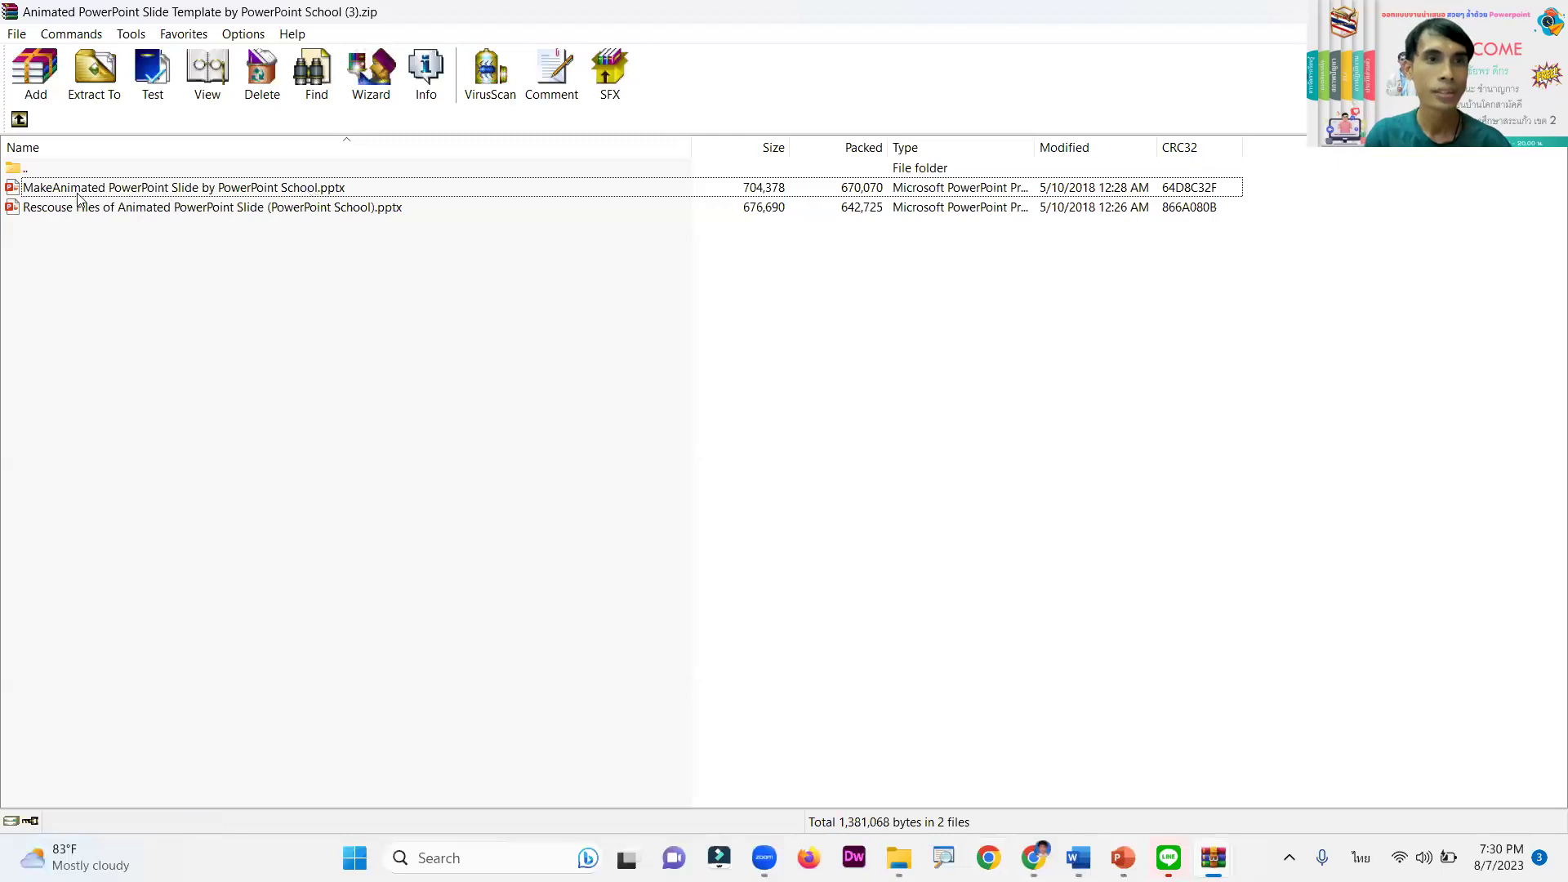
{"action": "double_click", "coordinate": [174, 193]}
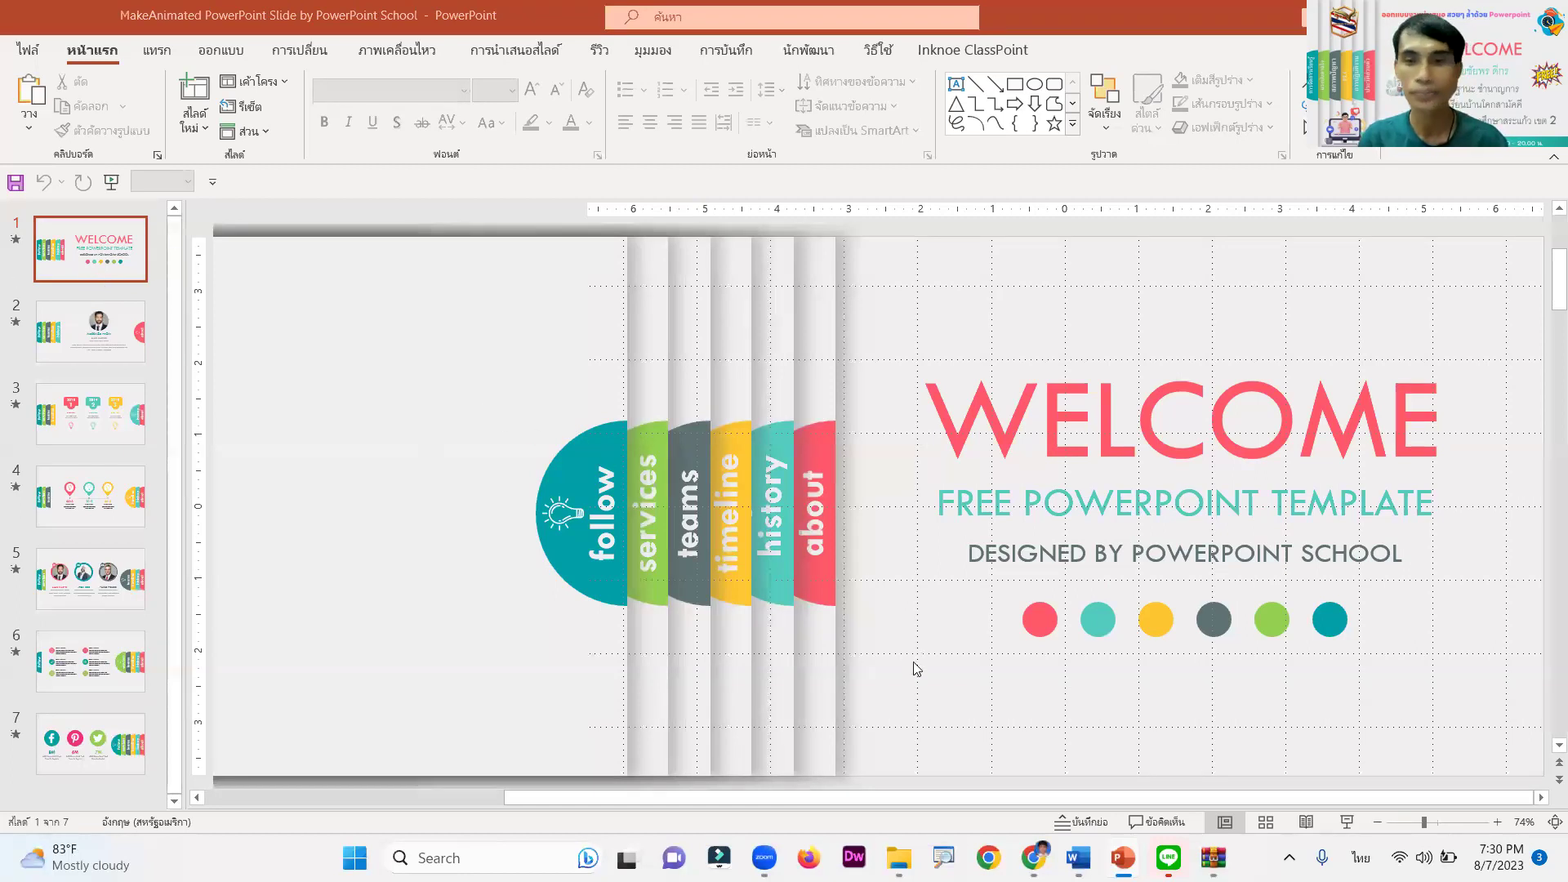
{"action": "mouse_move", "coordinate": [1123, 857]}
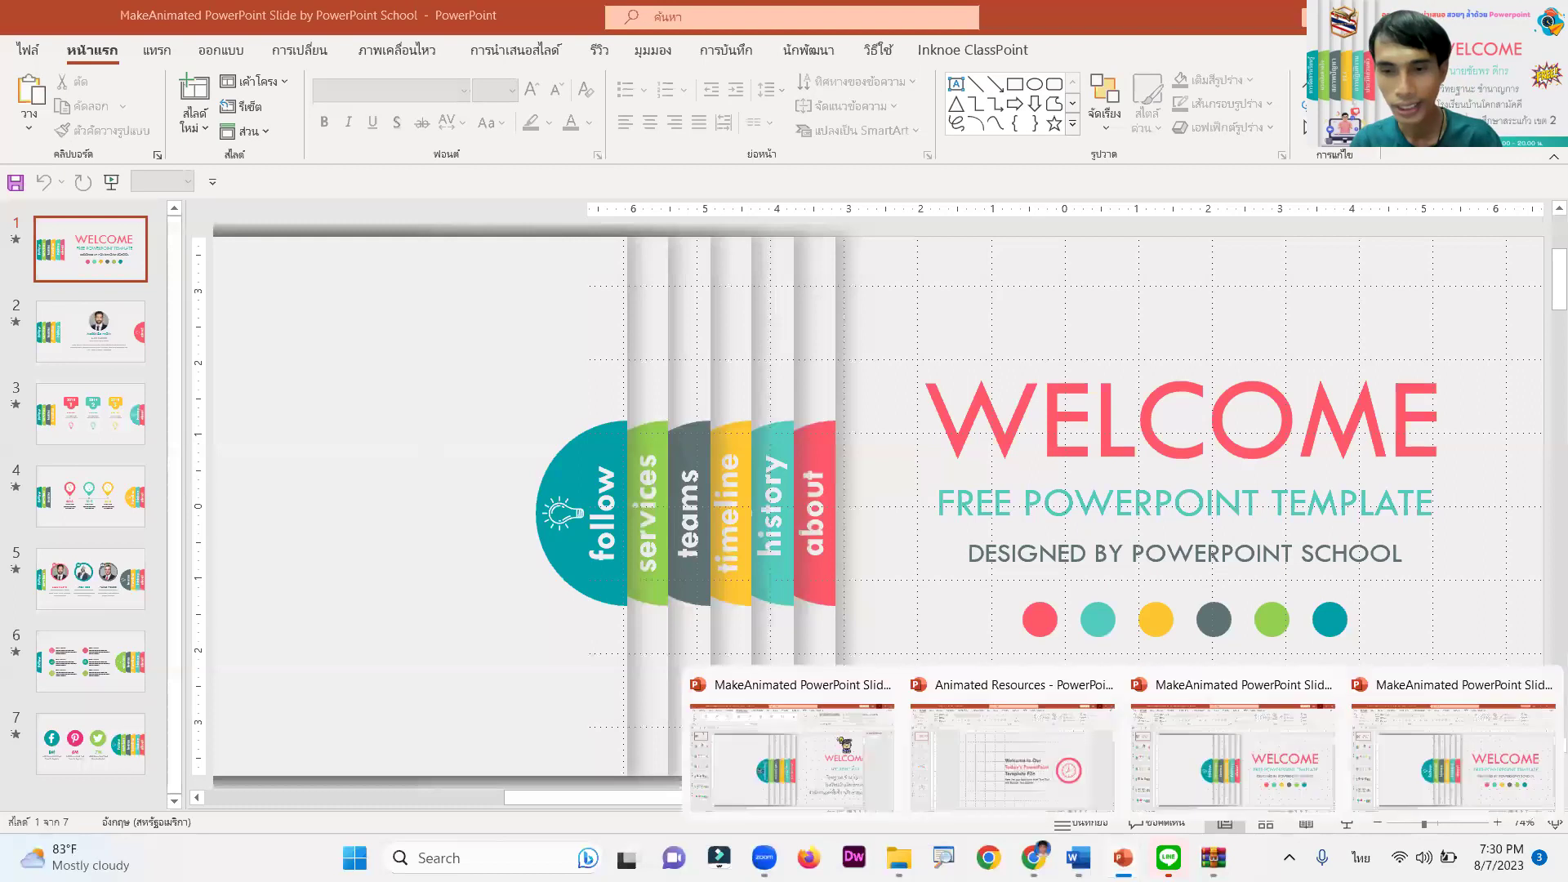
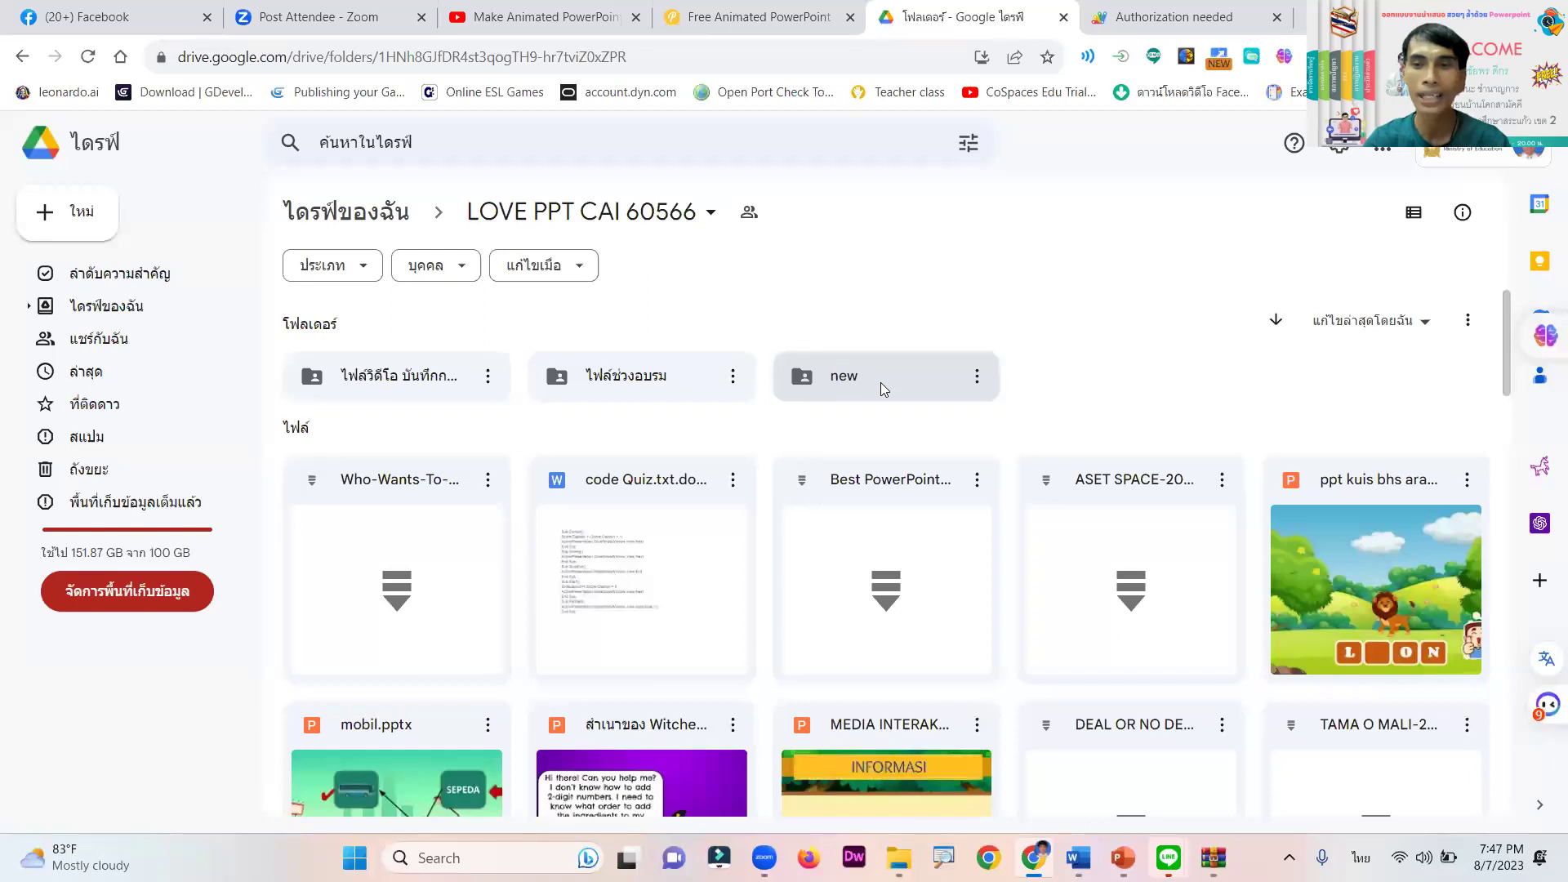
Open the new folder inside LOVE PPT CAI 60566, look through its images and presentations, and return to the parent folder
{"action": "double_click", "coordinate": [881, 382]}
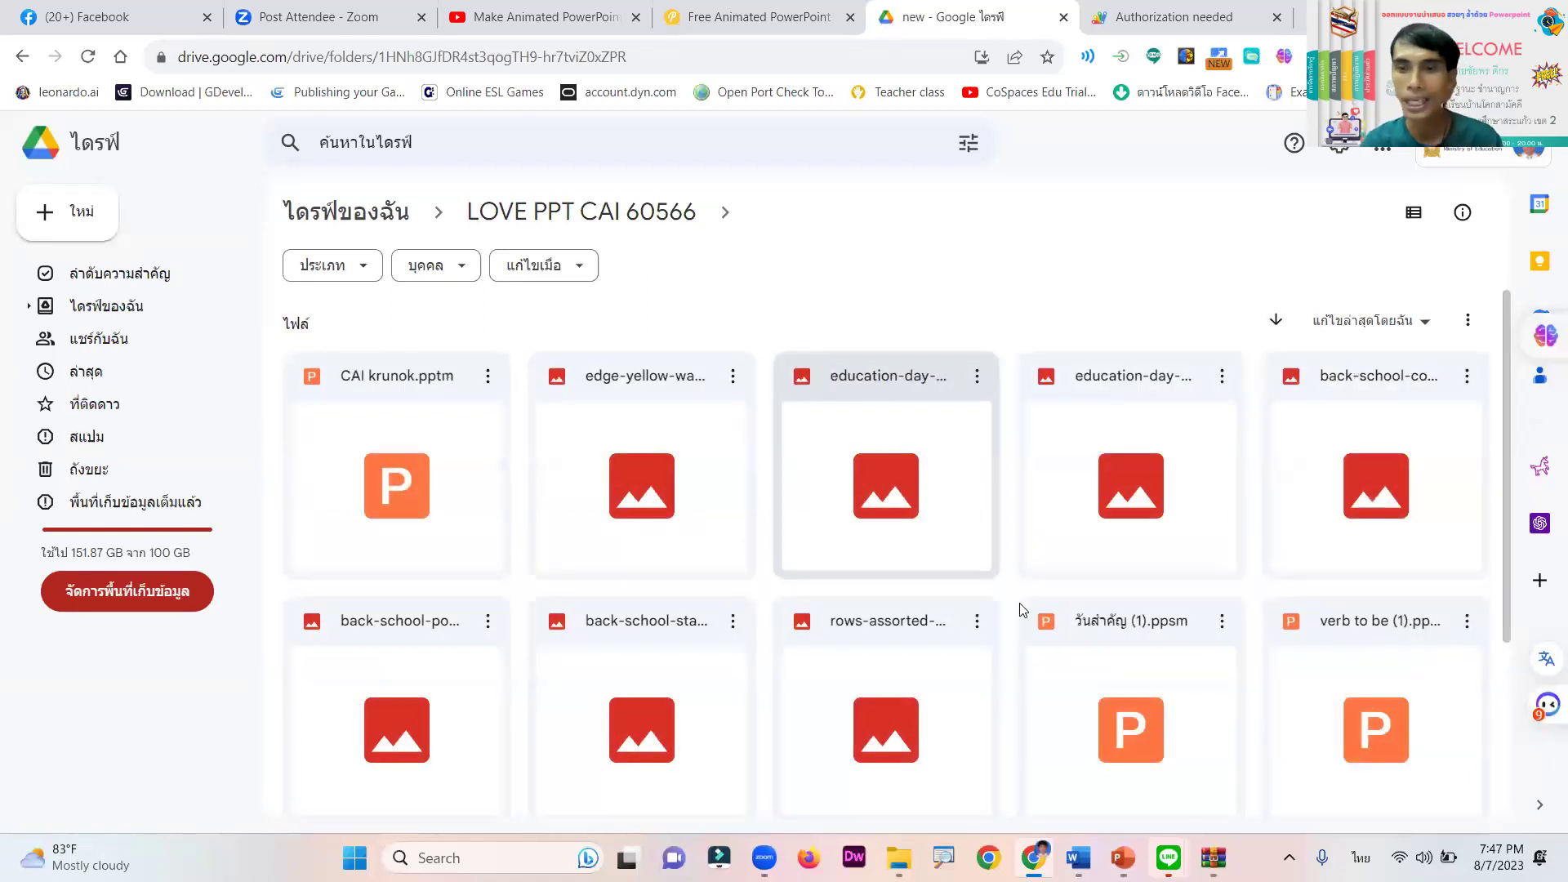
{"action": "key", "text": "Return"}
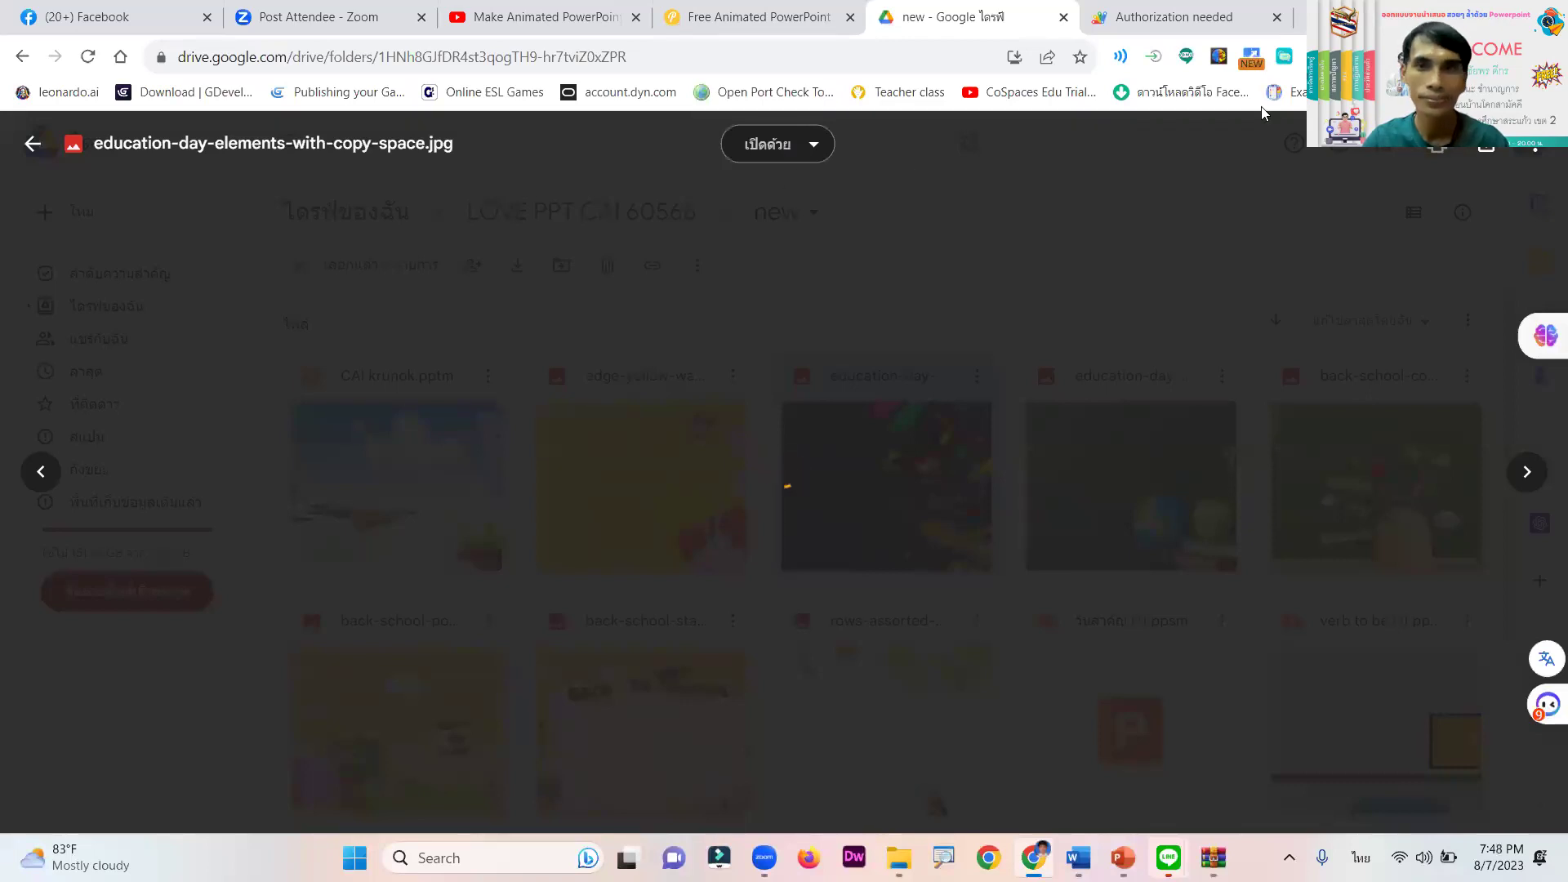
{"action": "left_click", "coordinate": [41, 490]}
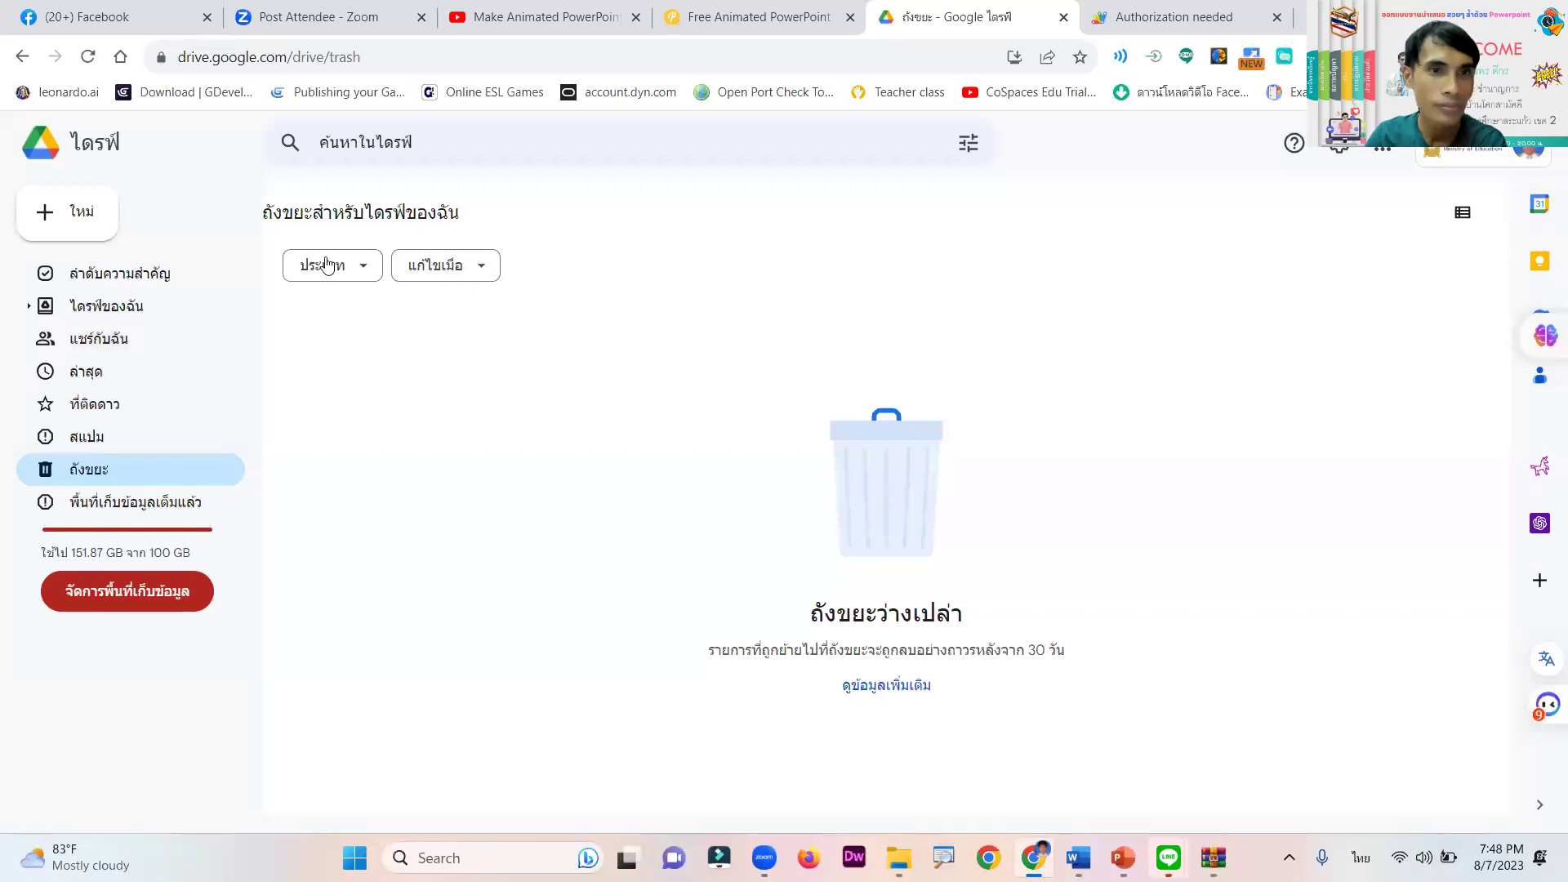
{"action": "left_click", "coordinate": [24, 57]}
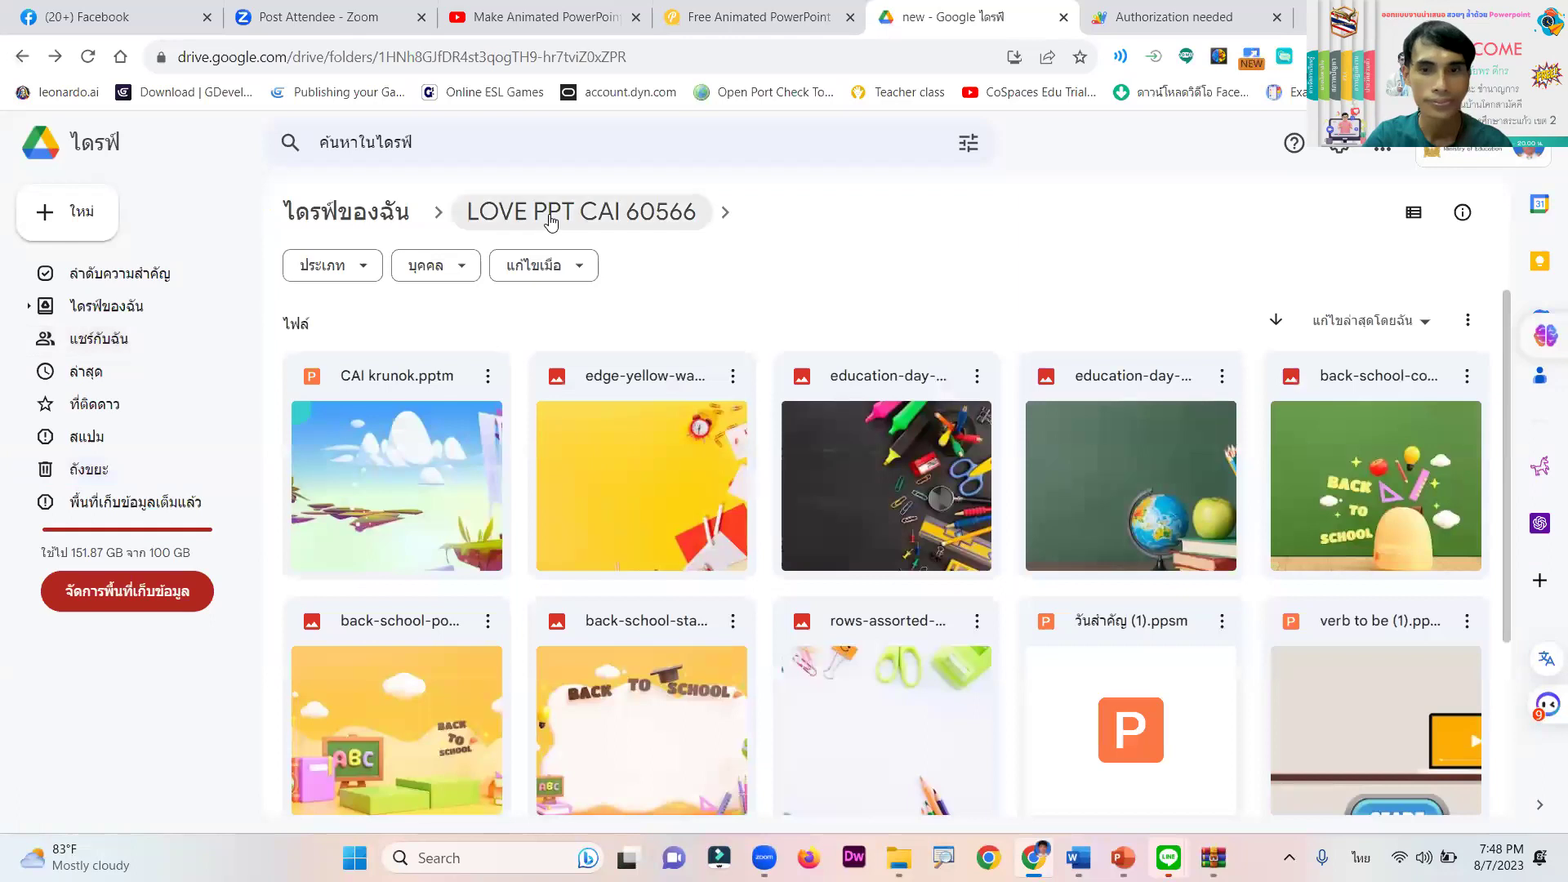
{"action": "scroll", "coordinate": [762, 461], "scroll_direction": "down", "scroll_amount": 3}
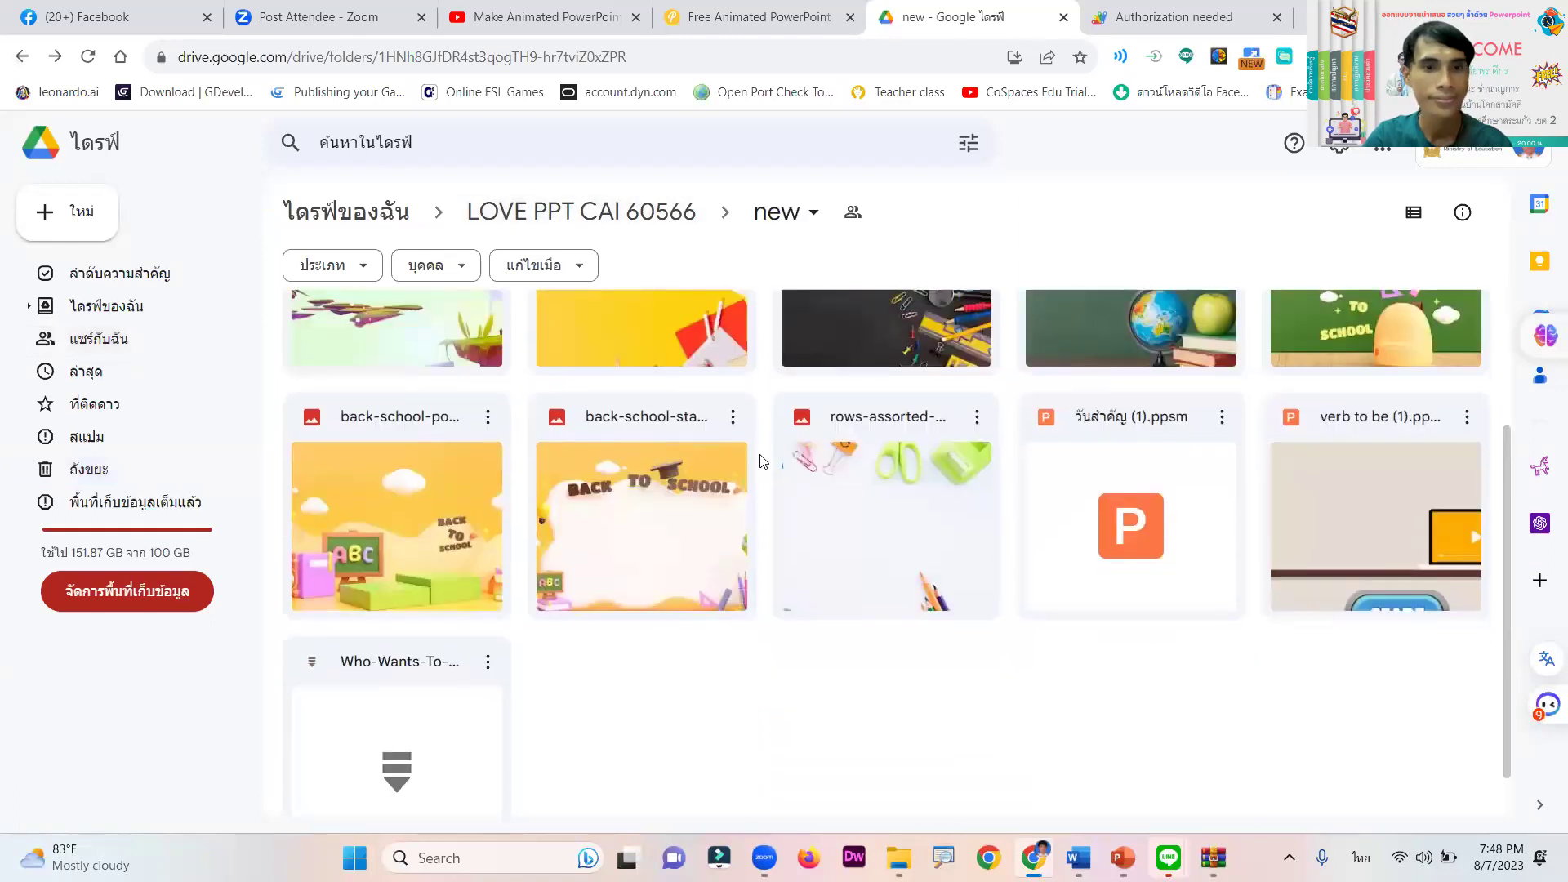
{"action": "scroll", "coordinate": [762, 462], "scroll_direction": "up", "scroll_amount": 3}
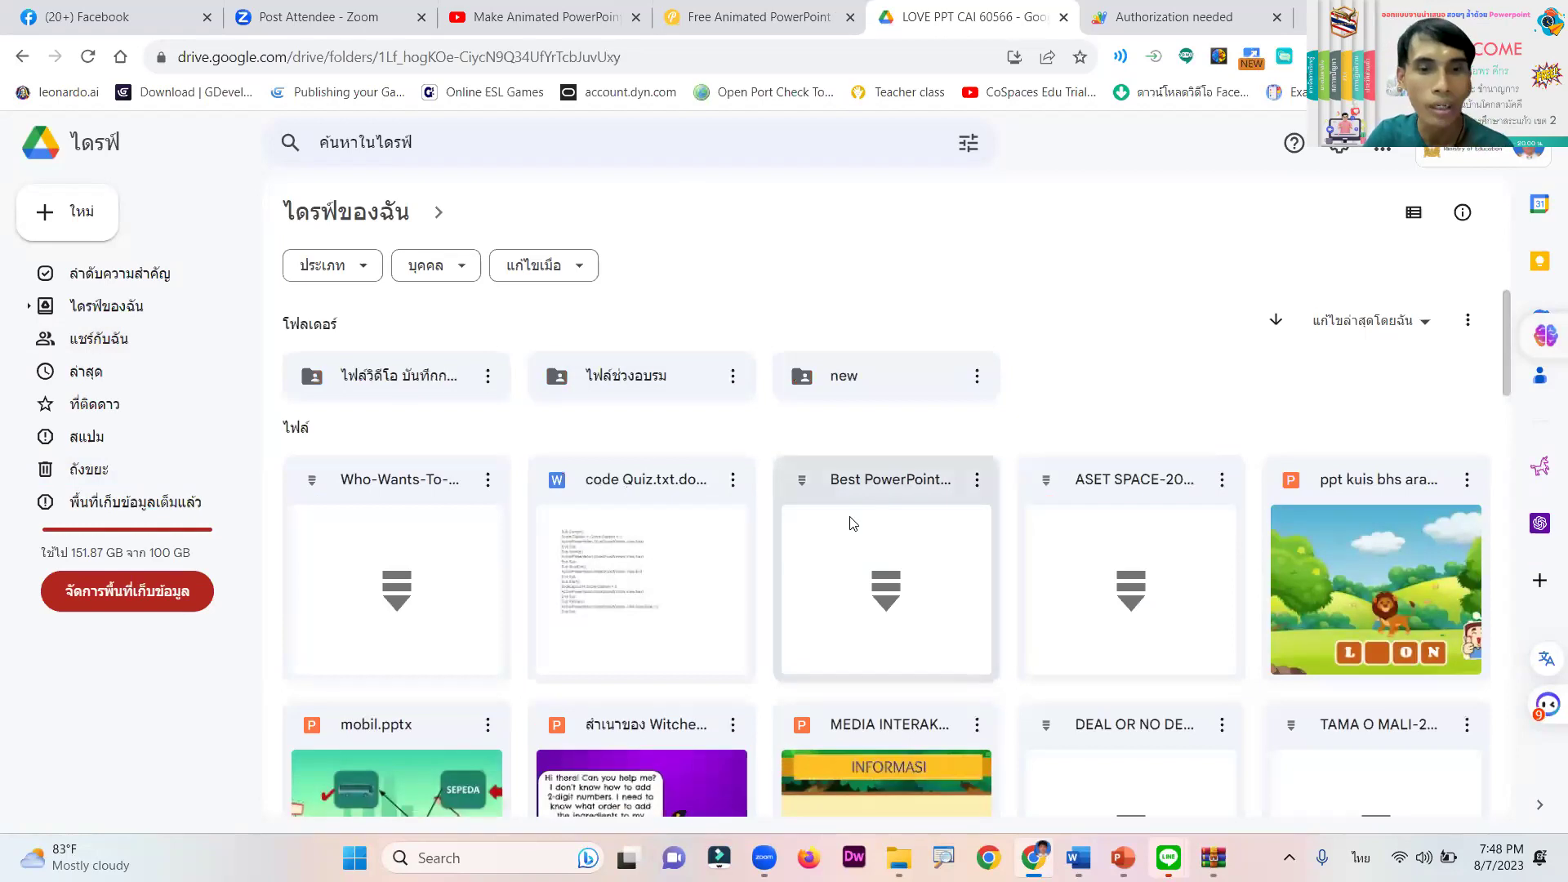
Find the Spinning Wheel presentation among the files in the LOVE PPT CAI 60566 folder and download it
{"action": "scroll", "coordinate": [1004, 444], "scroll_direction": "down", "scroll_amount": 1}
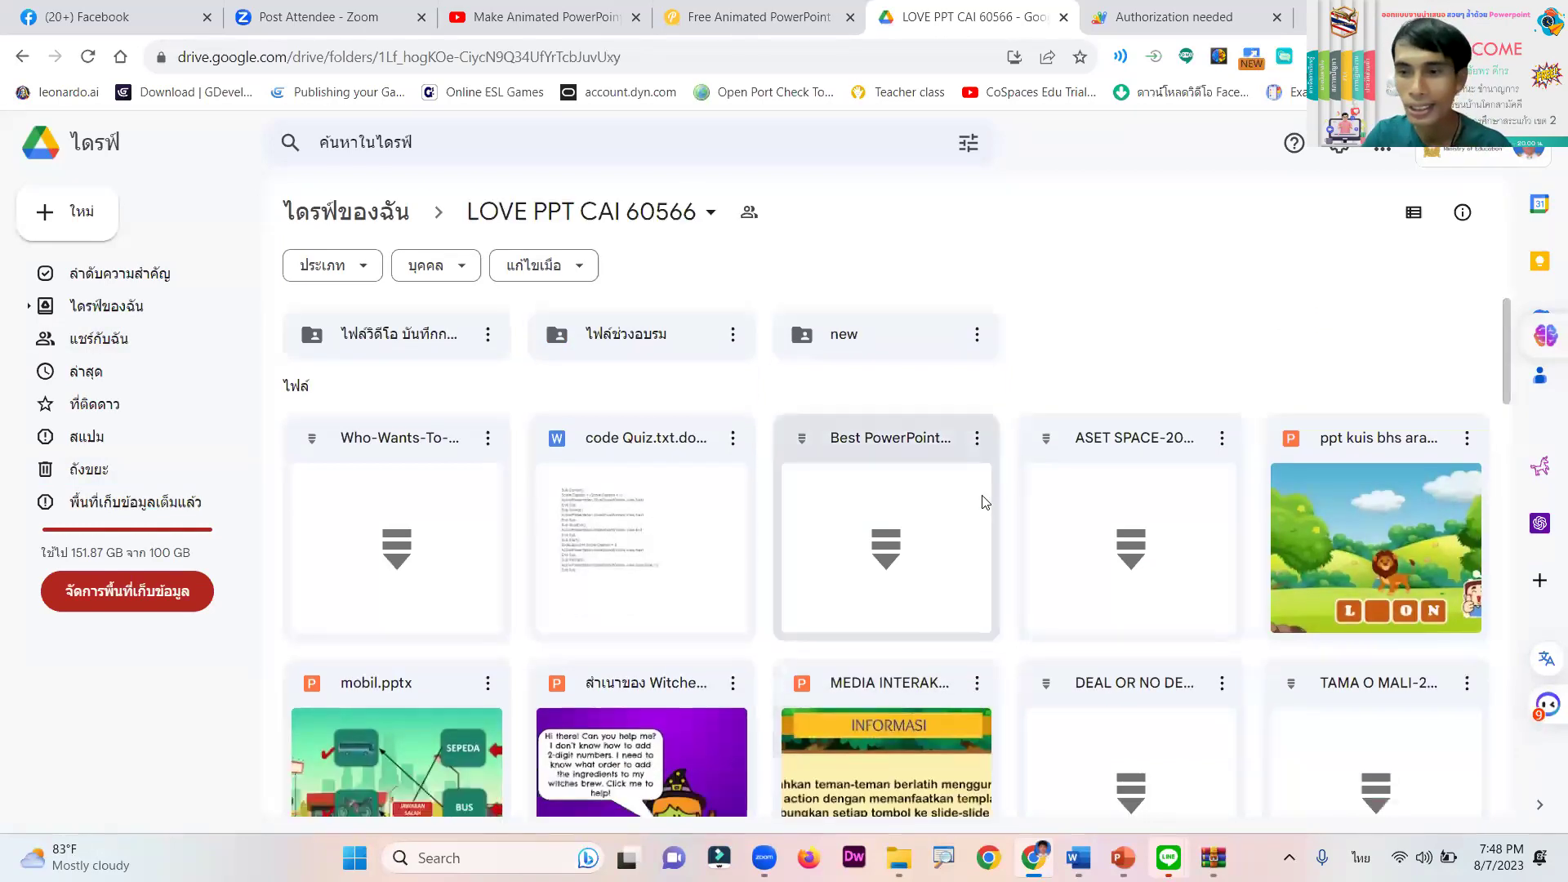
{"action": "scroll", "coordinate": [984, 502], "scroll_direction": "down", "scroll_amount": 6}
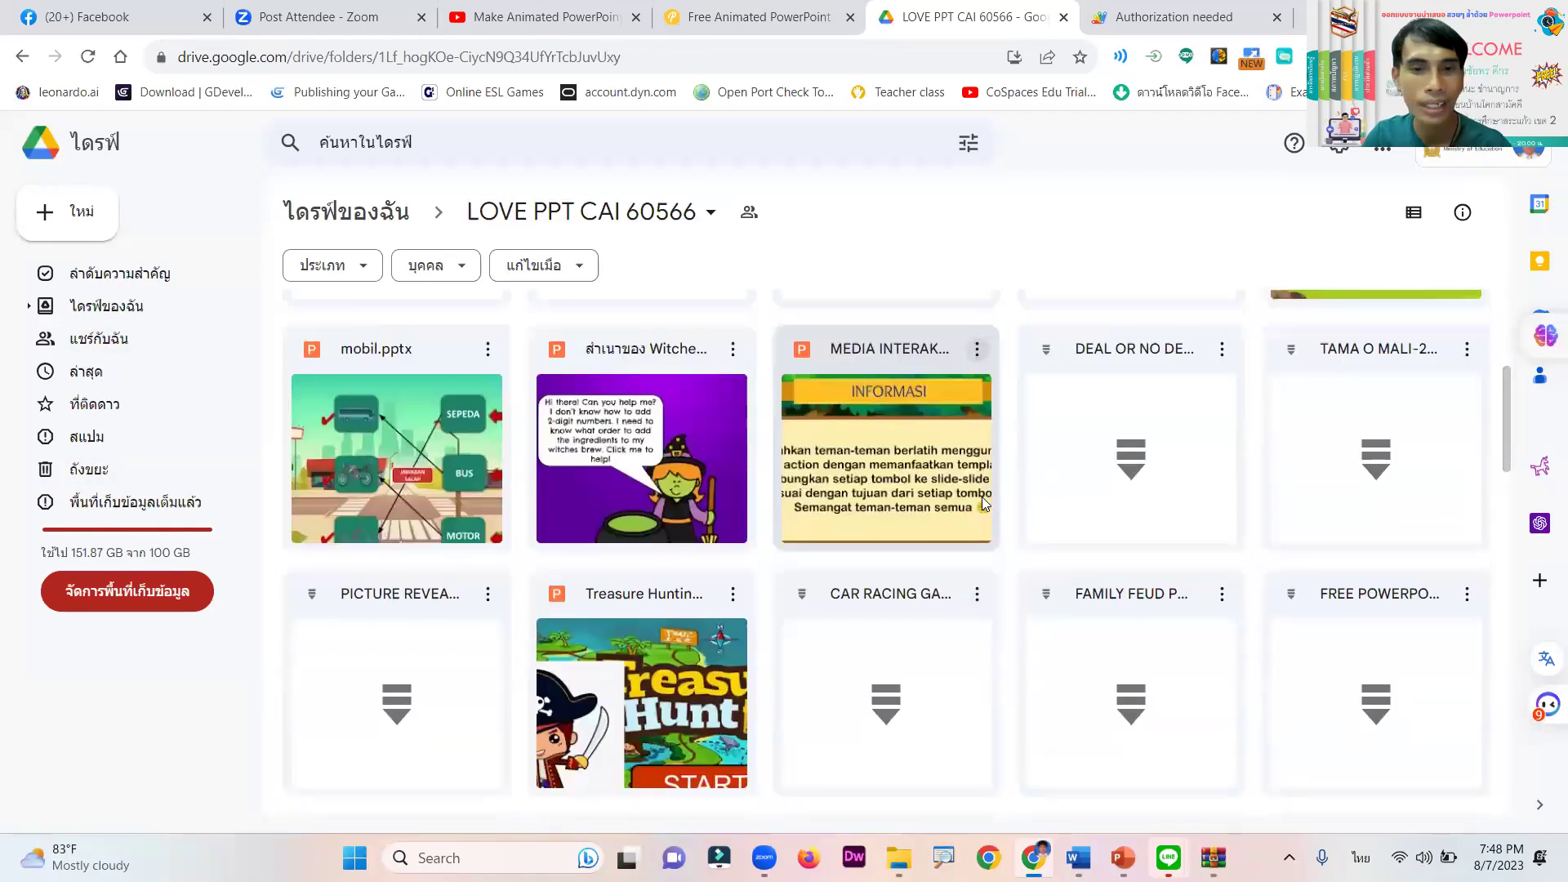
{"action": "scroll", "coordinate": [984, 503], "scroll_direction": "down", "scroll_amount": 7}
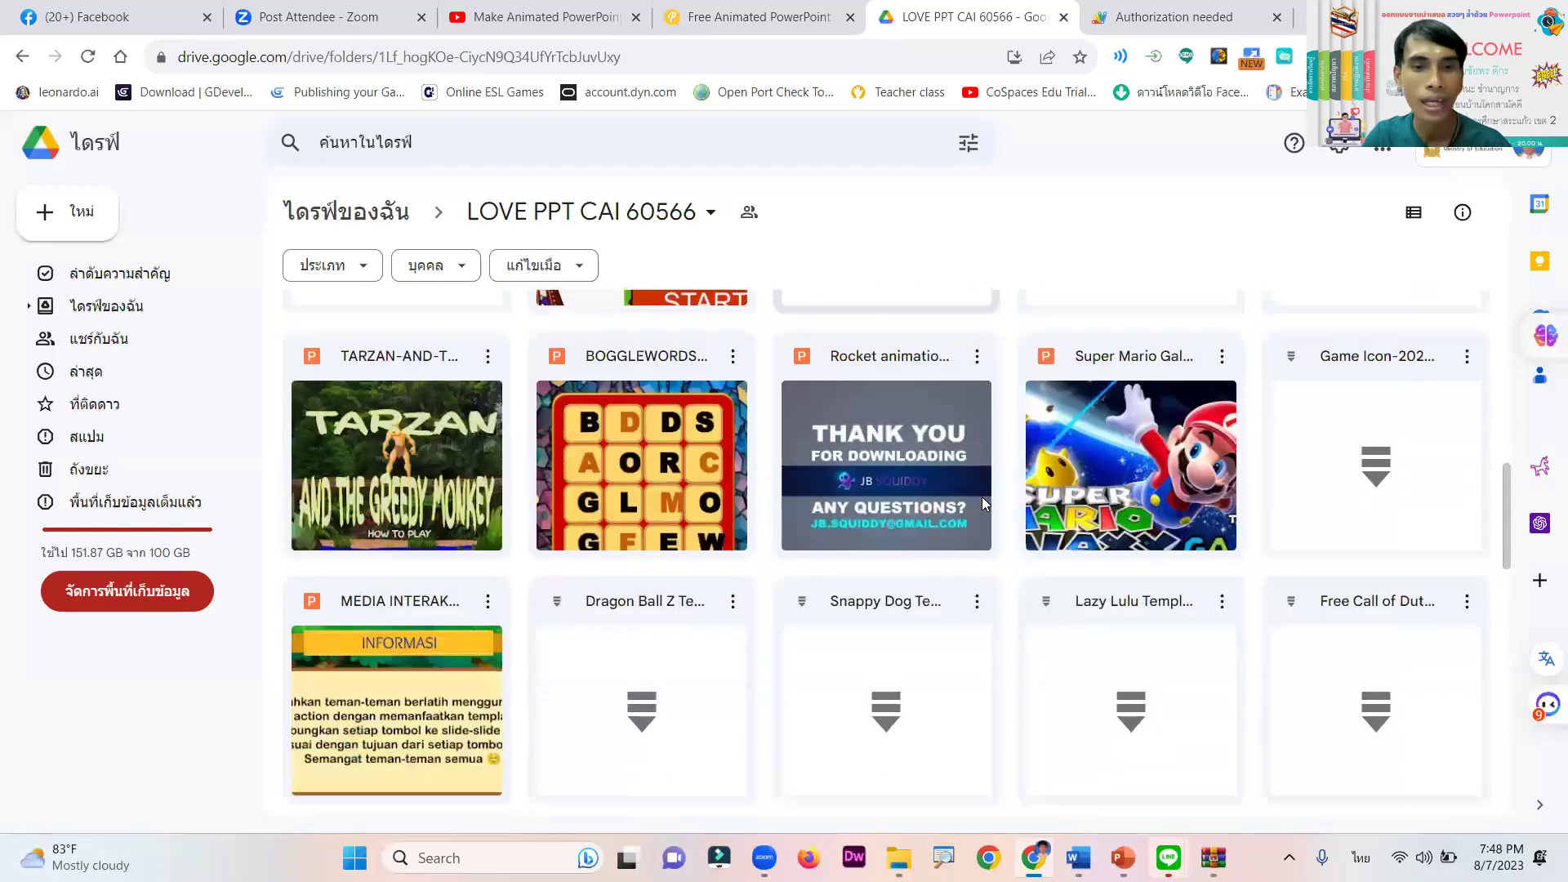
{"action": "scroll", "coordinate": [984, 503], "scroll_direction": "down", "scroll_amount": 7}
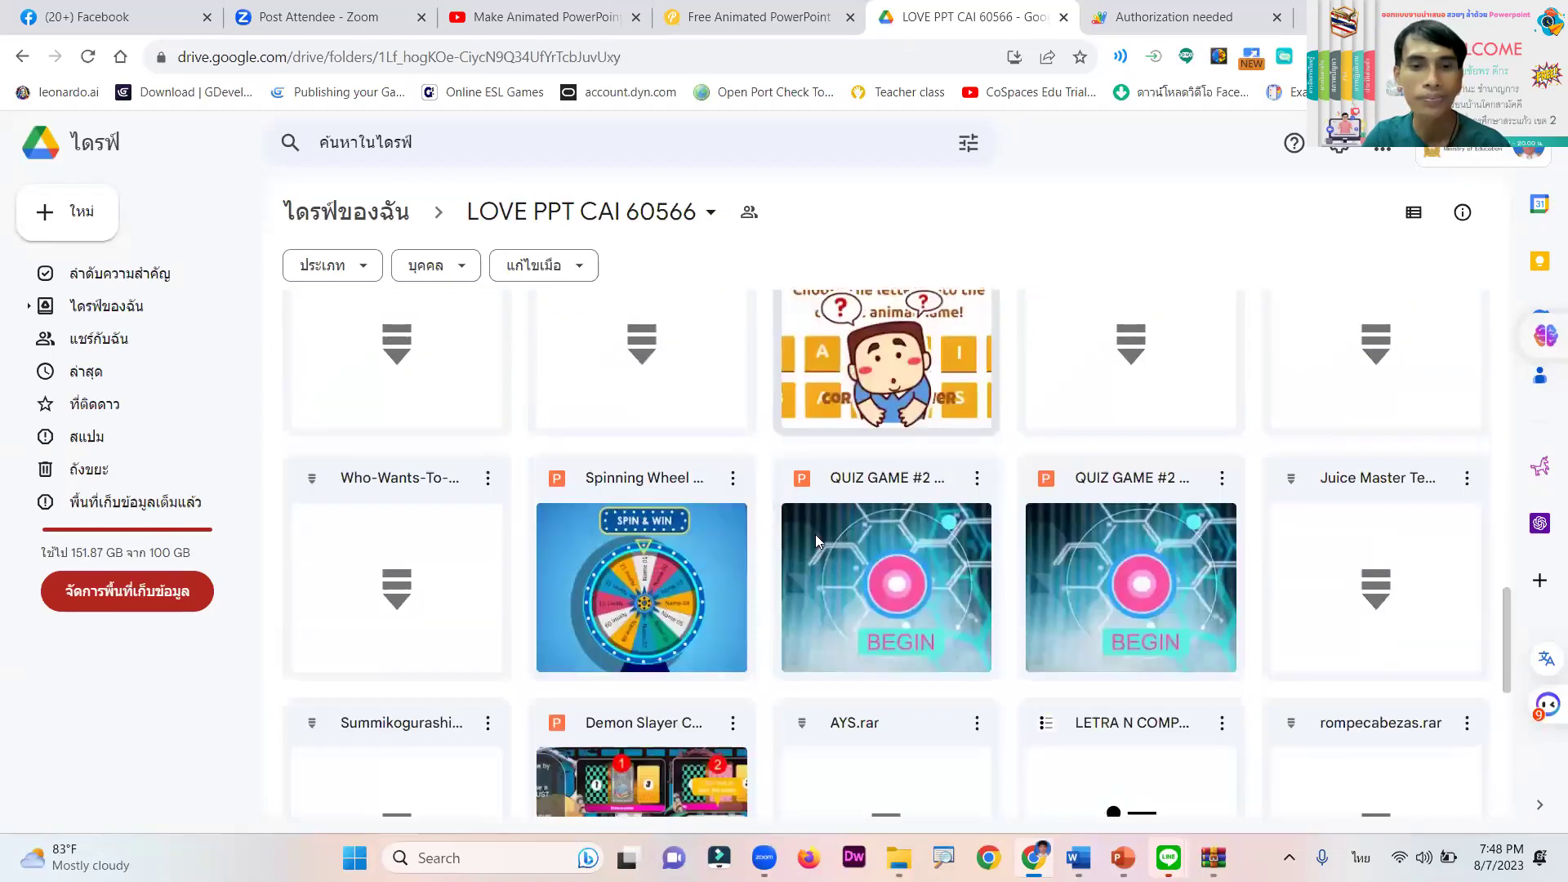
{"action": "scroll", "coordinate": [698, 509], "scroll_direction": "down", "scroll_amount": 1}
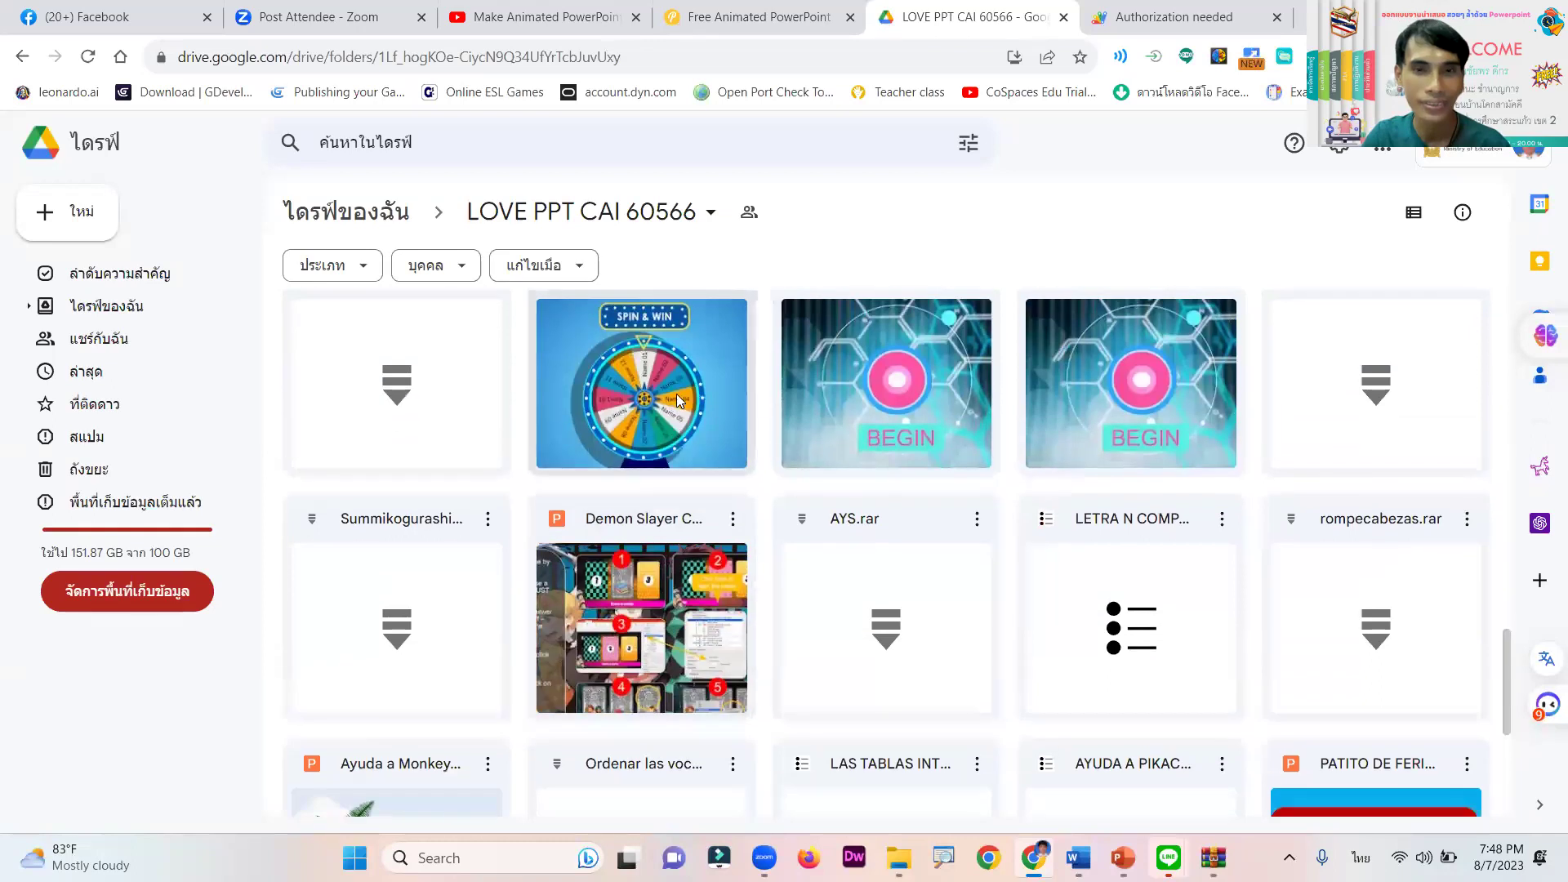
{"action": "left_click", "coordinate": [654, 388]}
{"action": "scroll", "coordinate": [738, 408], "scroll_direction": "down", "scroll_amount": 2}
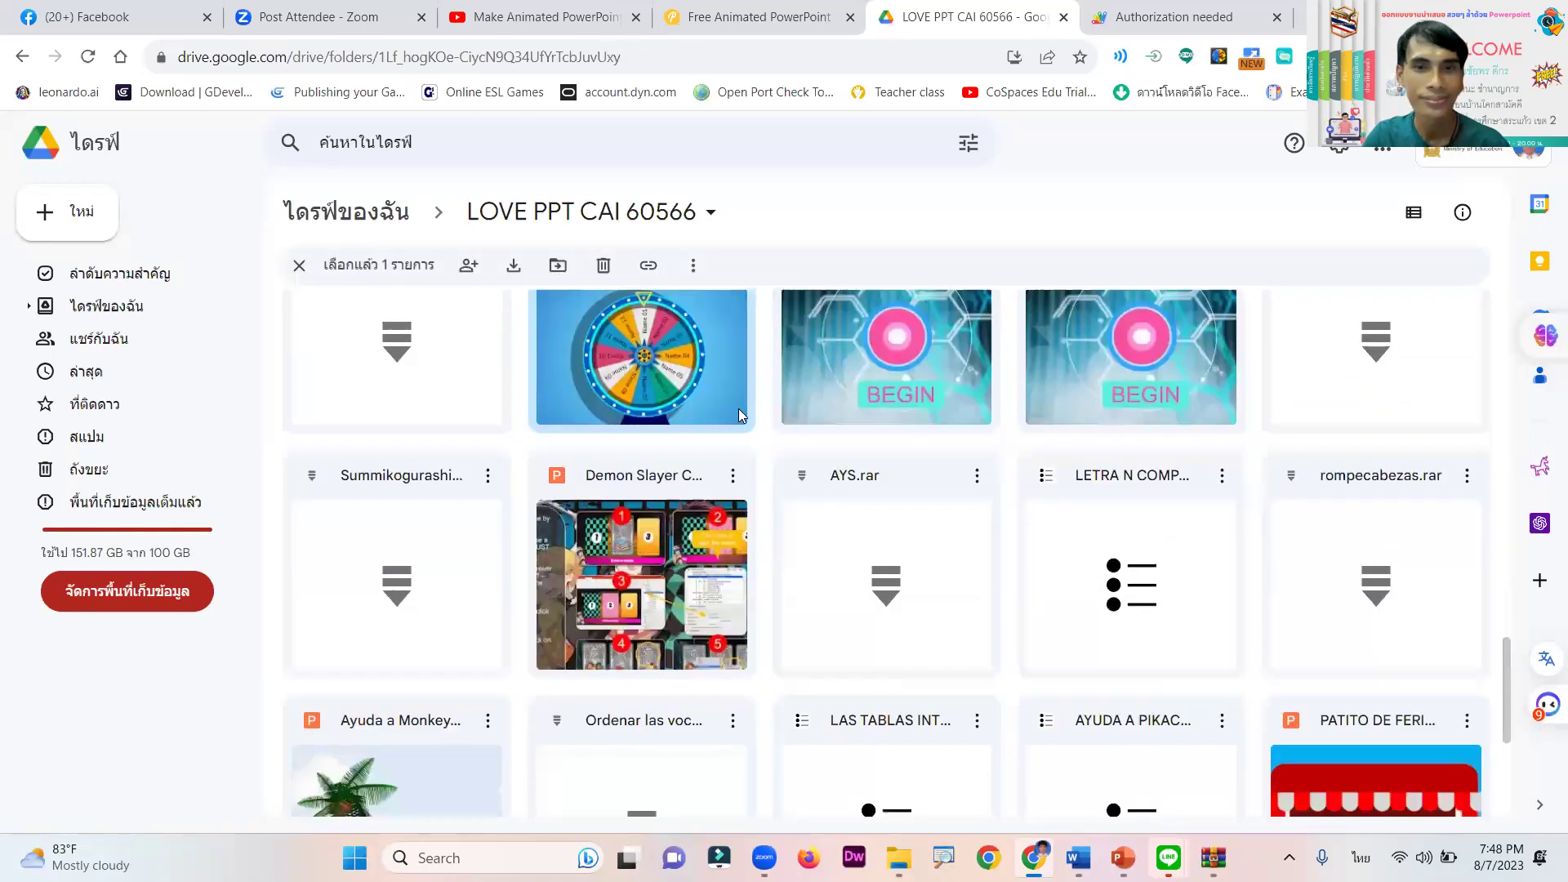
{"action": "scroll", "coordinate": [678, 491], "scroll_direction": "up", "scroll_amount": 3}
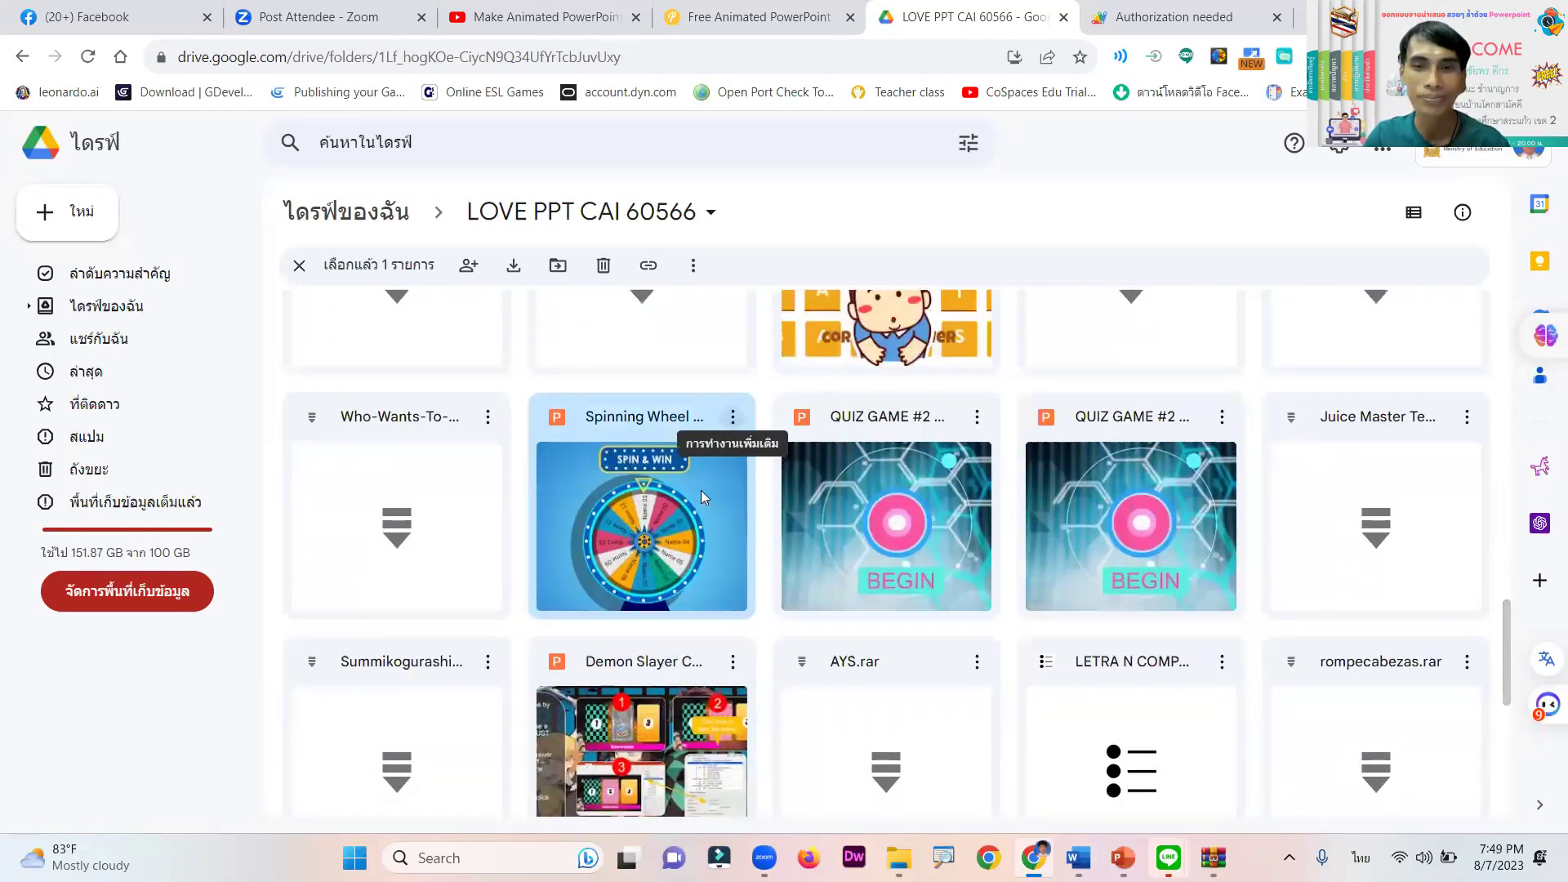
{"action": "left_click", "coordinate": [733, 419]}
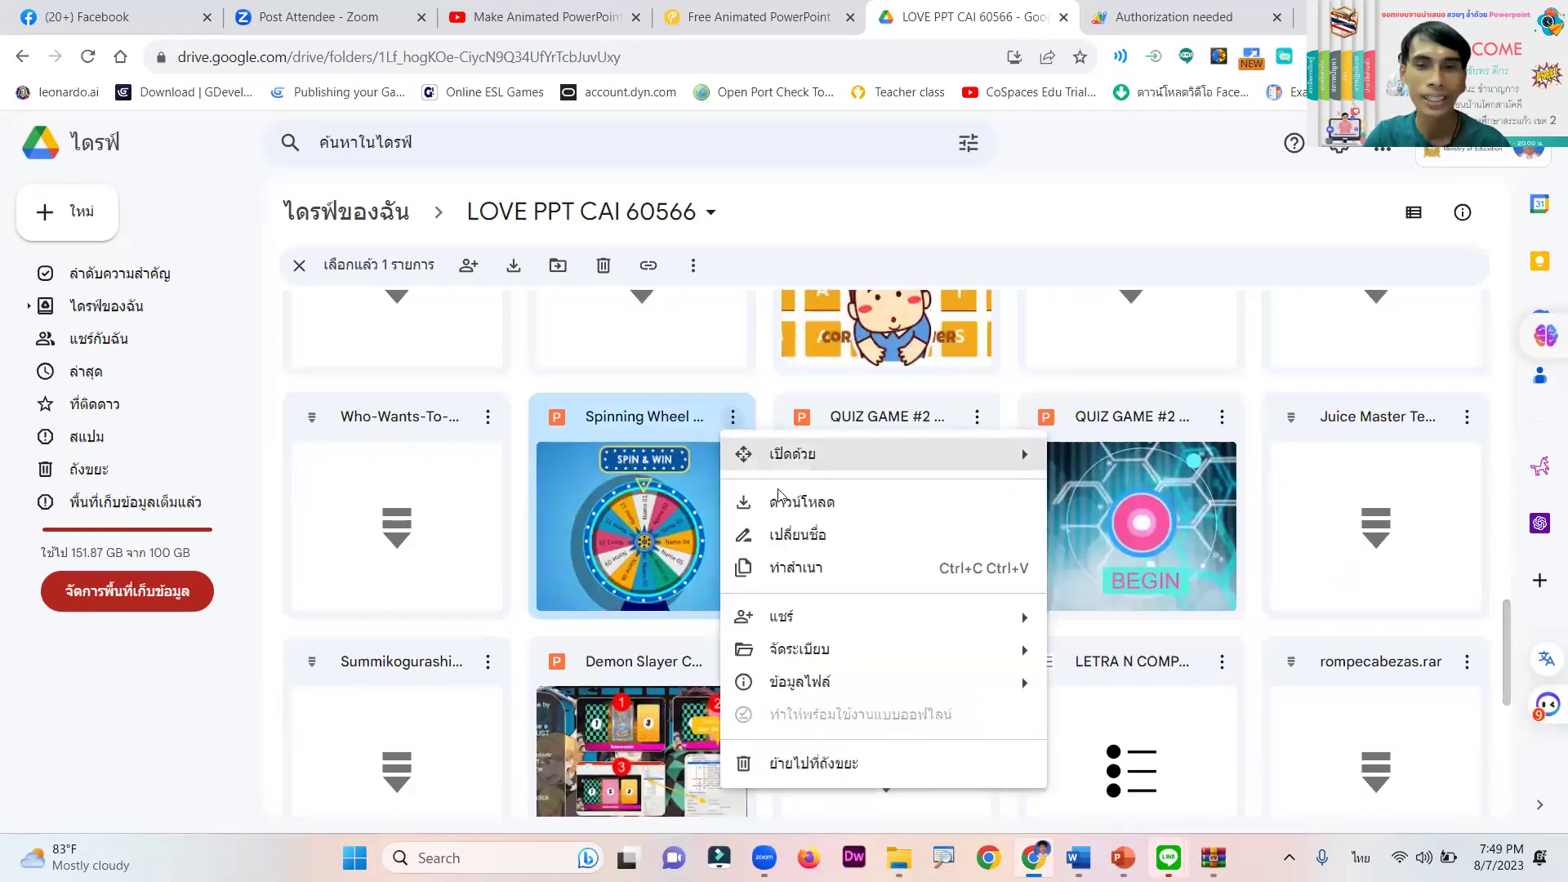
{"action": "left_click", "coordinate": [832, 507]}
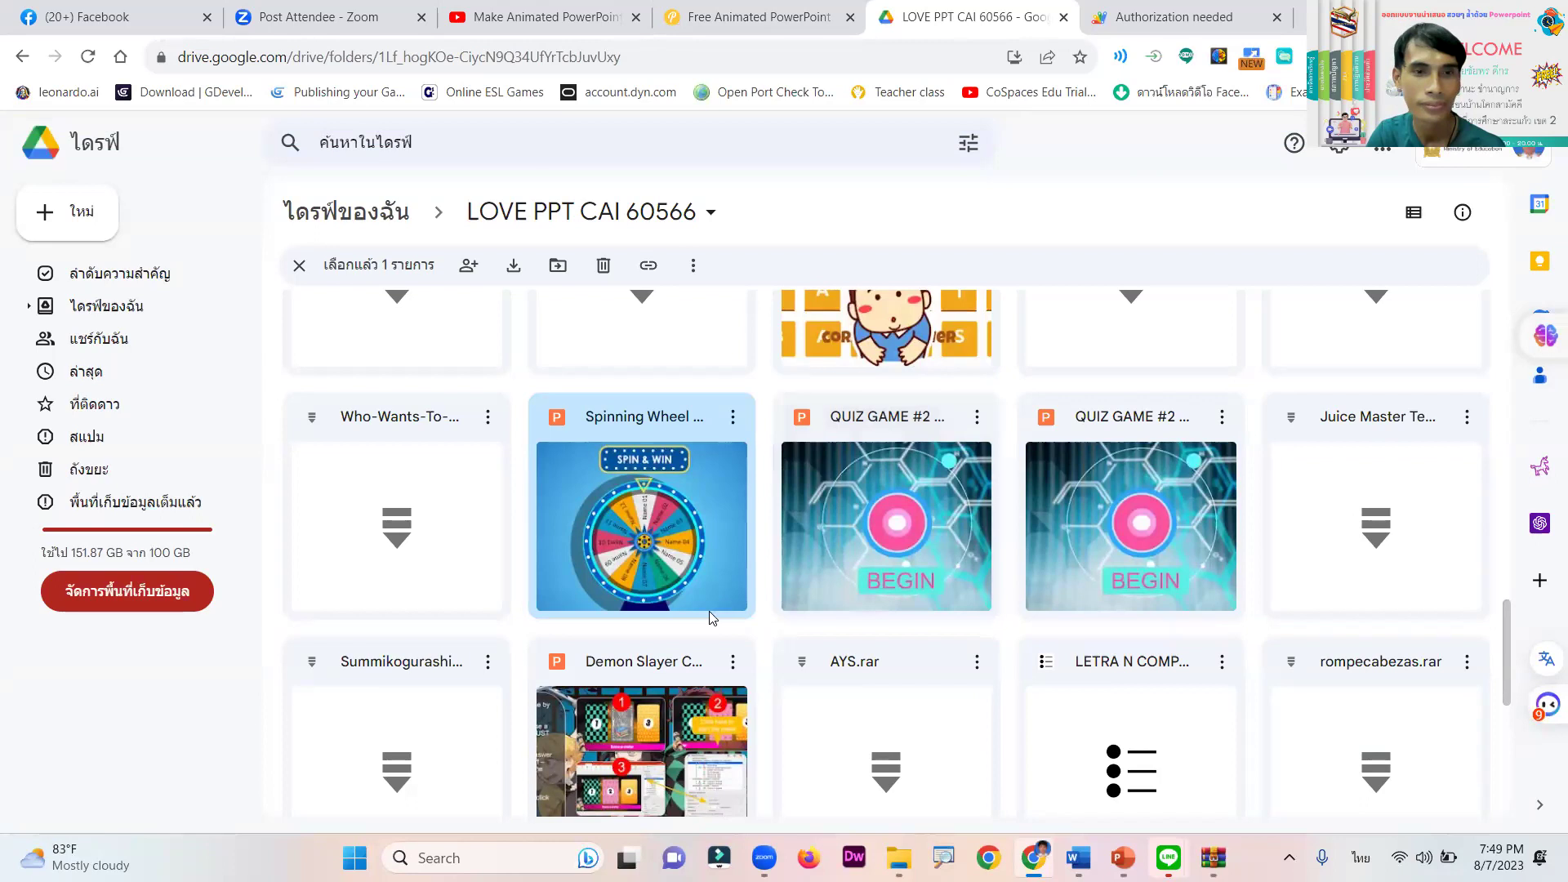
Open the Spinning Wheel of Fortune presentation from the Downloads folder in File Explorer and enable editing in PowerPoint
{"action": "scroll", "coordinate": [708, 618], "scroll_direction": "down", "scroll_amount": 5}
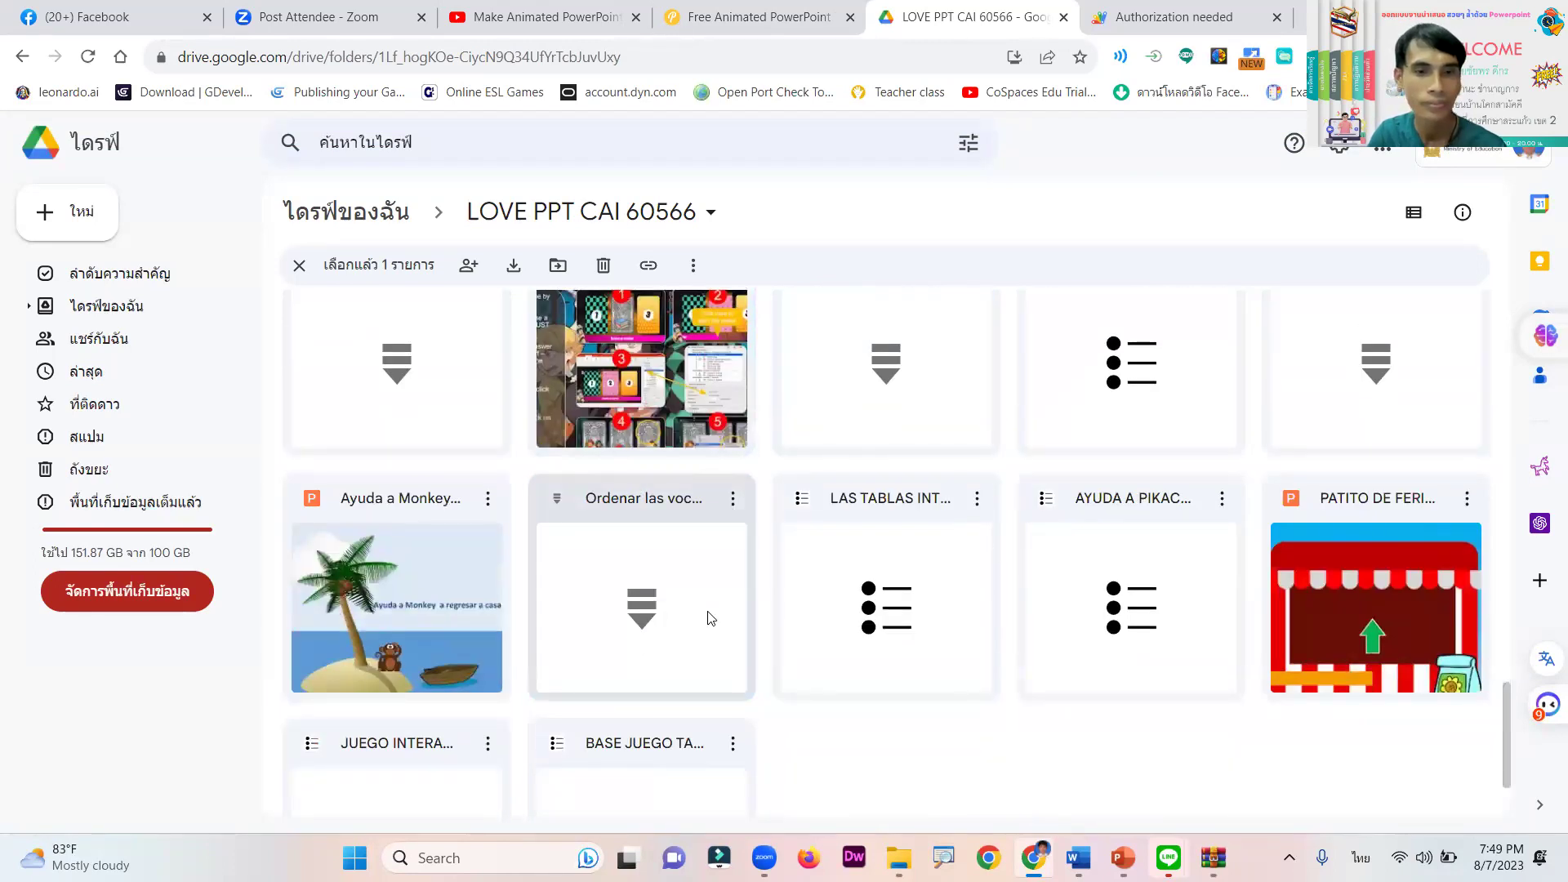
{"action": "scroll", "coordinate": [710, 618], "scroll_direction": "up", "scroll_amount": 3}
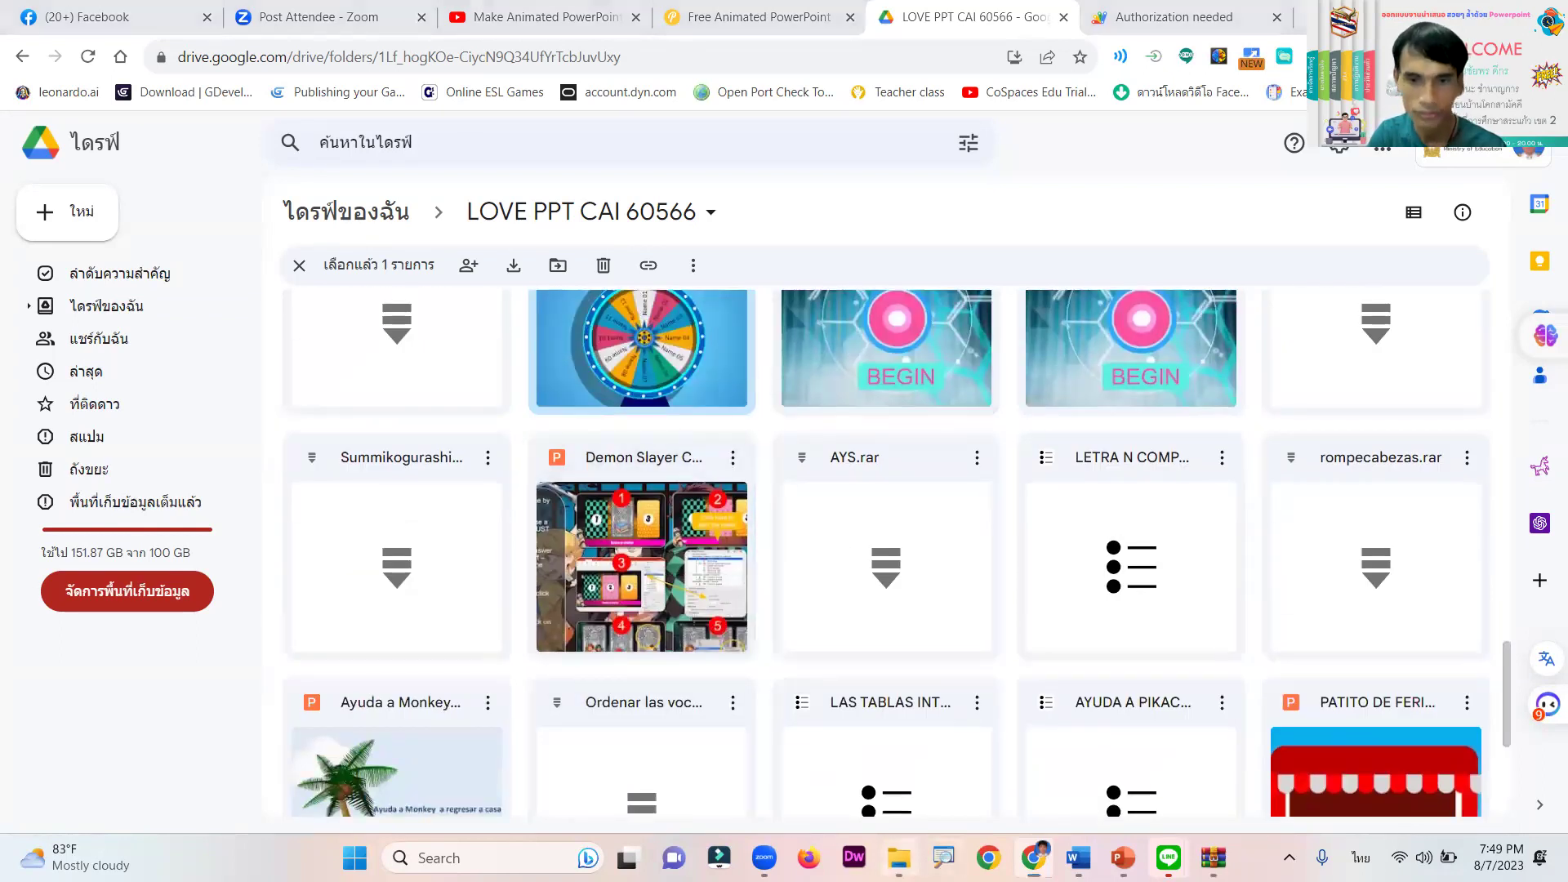
{"action": "left_click", "coordinate": [898, 857]}
{"action": "left_click", "coordinate": [1098, 753]}
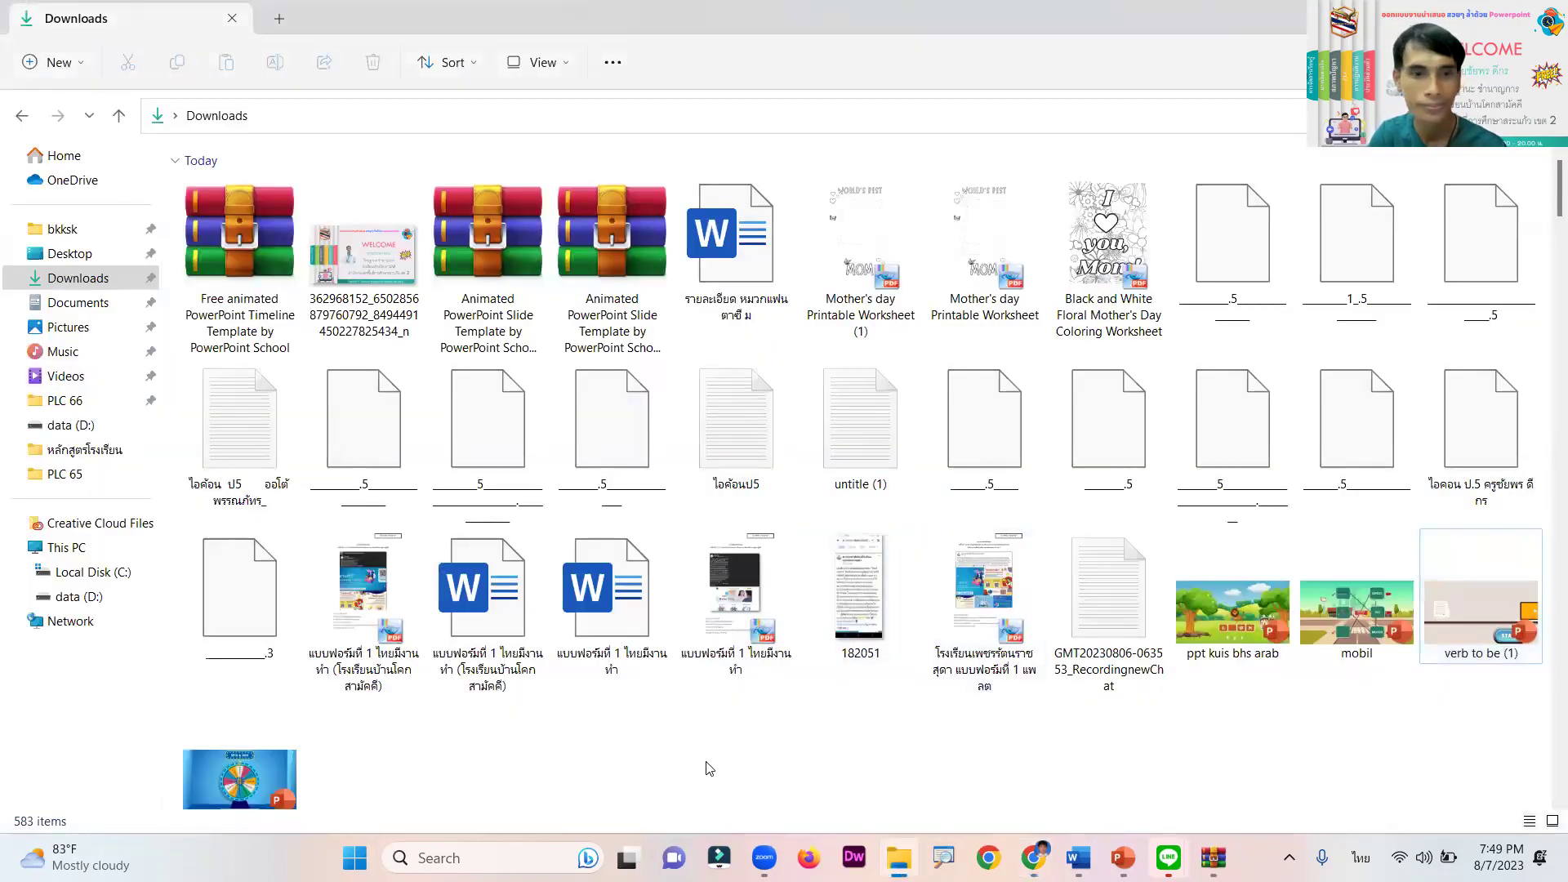
{"action": "scroll", "coordinate": [706, 771], "scroll_direction": "down", "scroll_amount": 3}
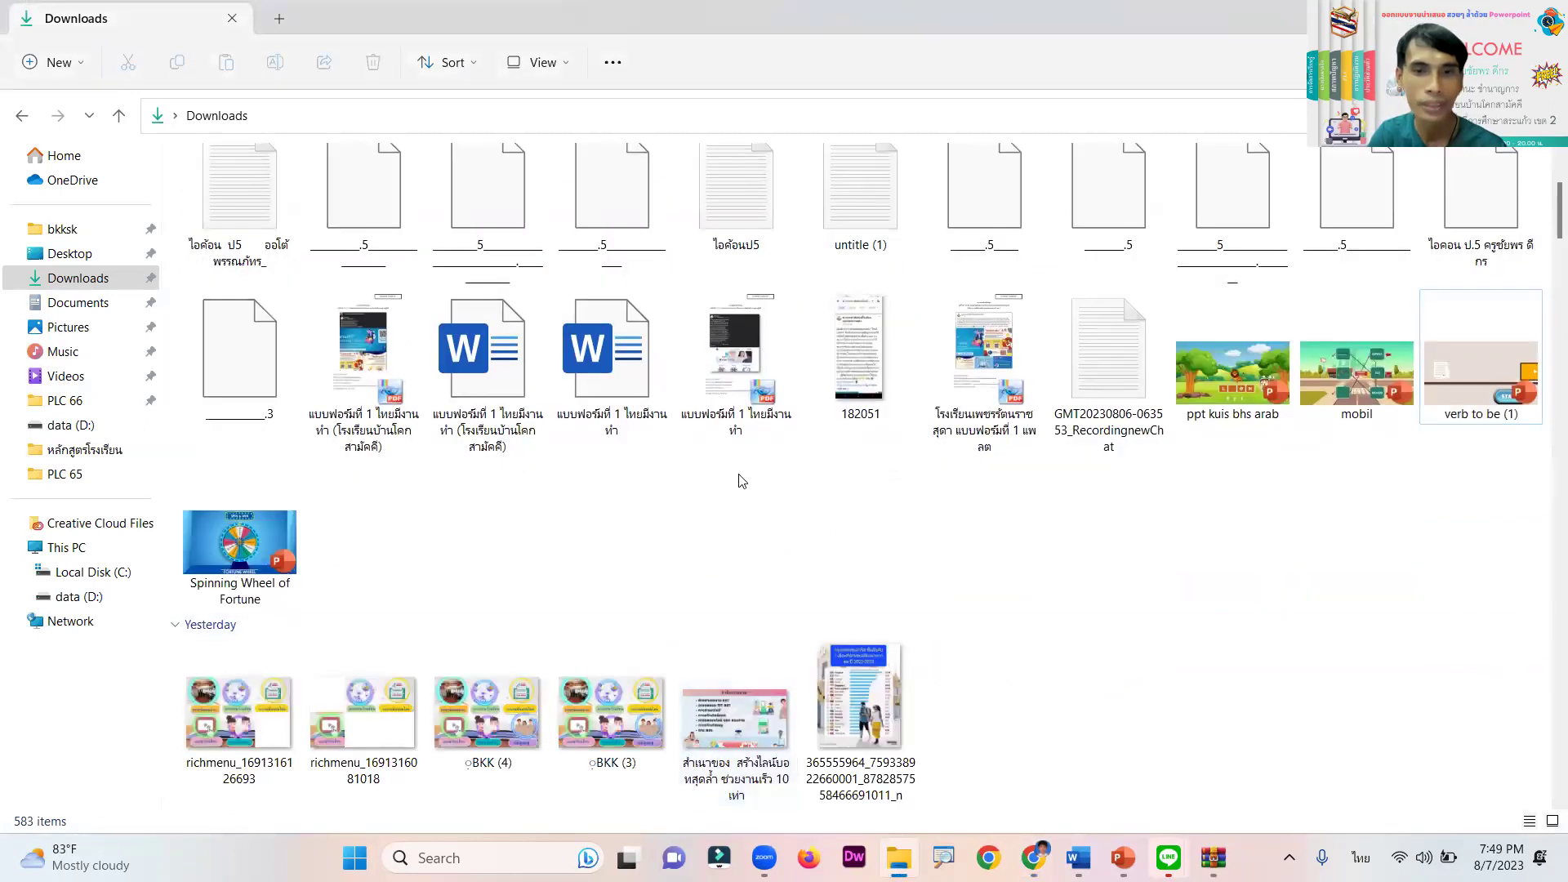
{"action": "left_click", "coordinate": [225, 556]}
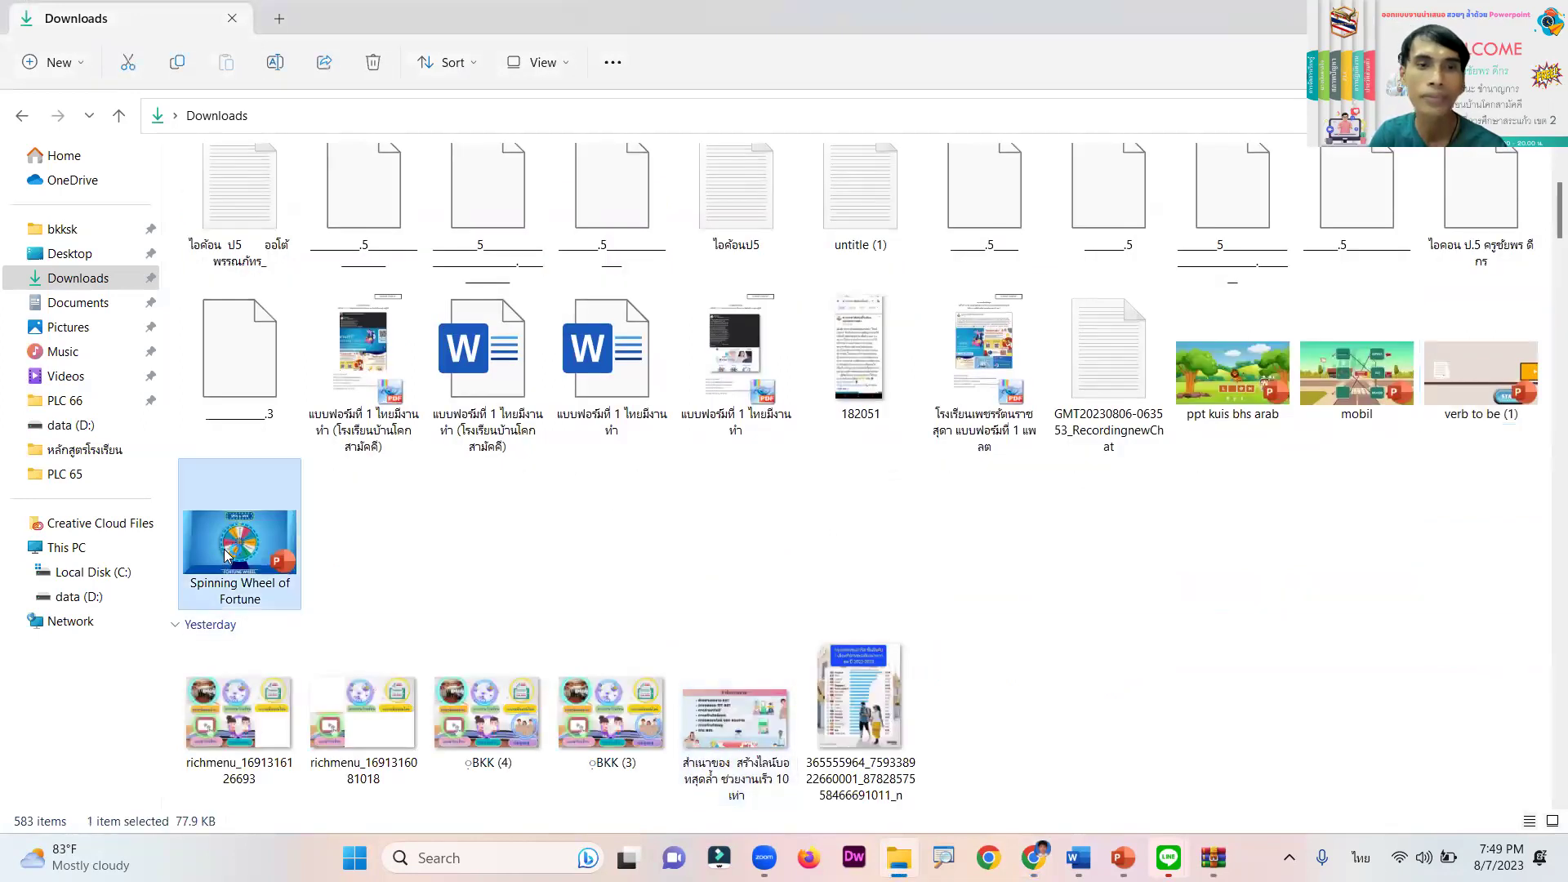
{"action": "double_click", "coordinate": [226, 556]}
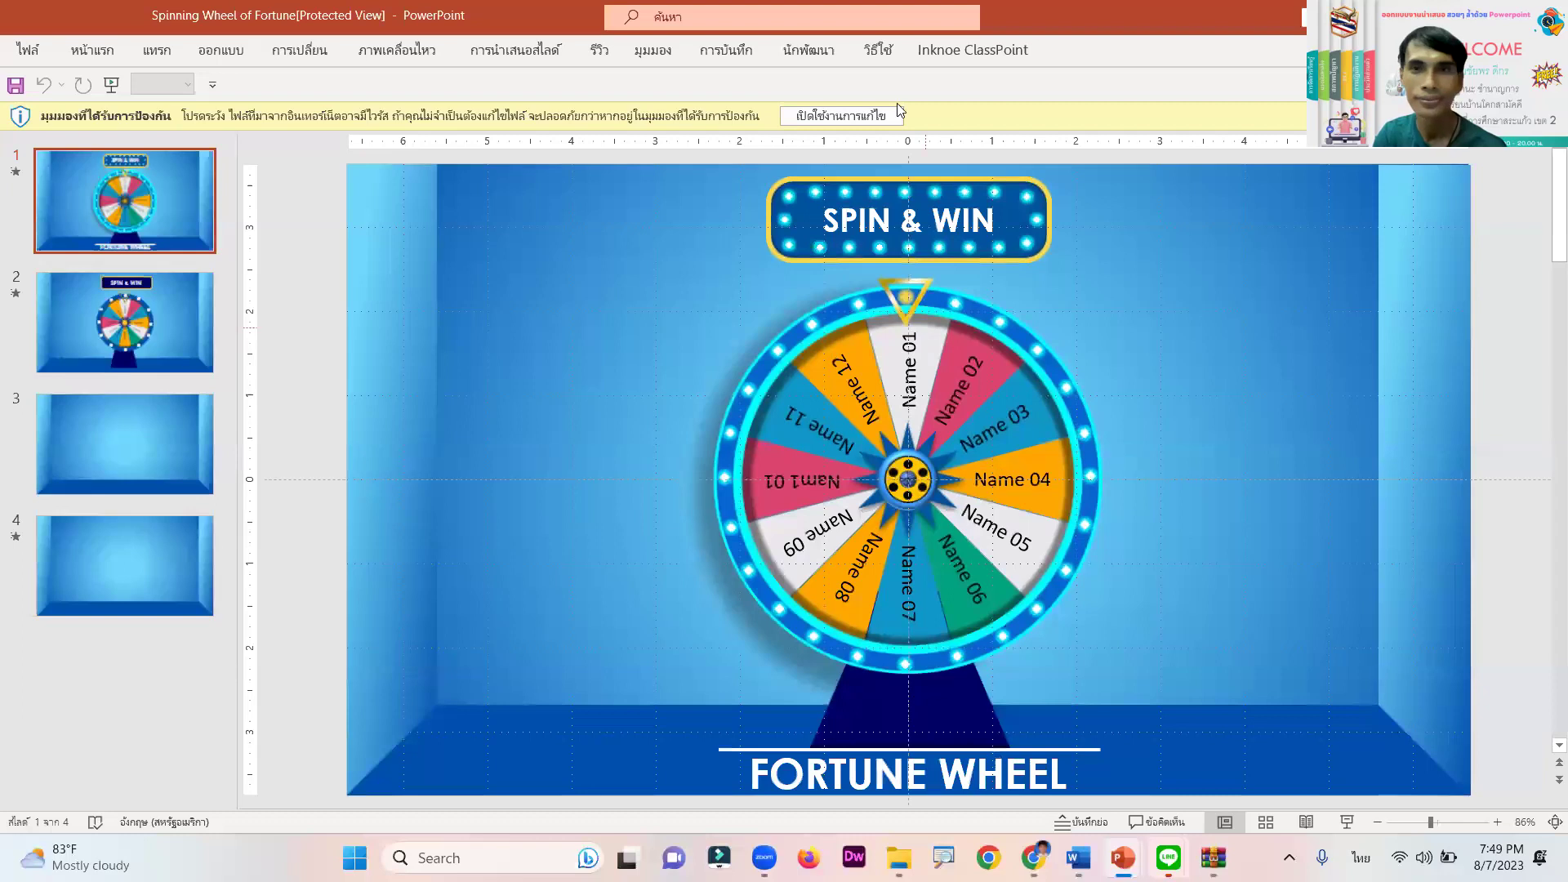
{"action": "left_click", "coordinate": [851, 115]}
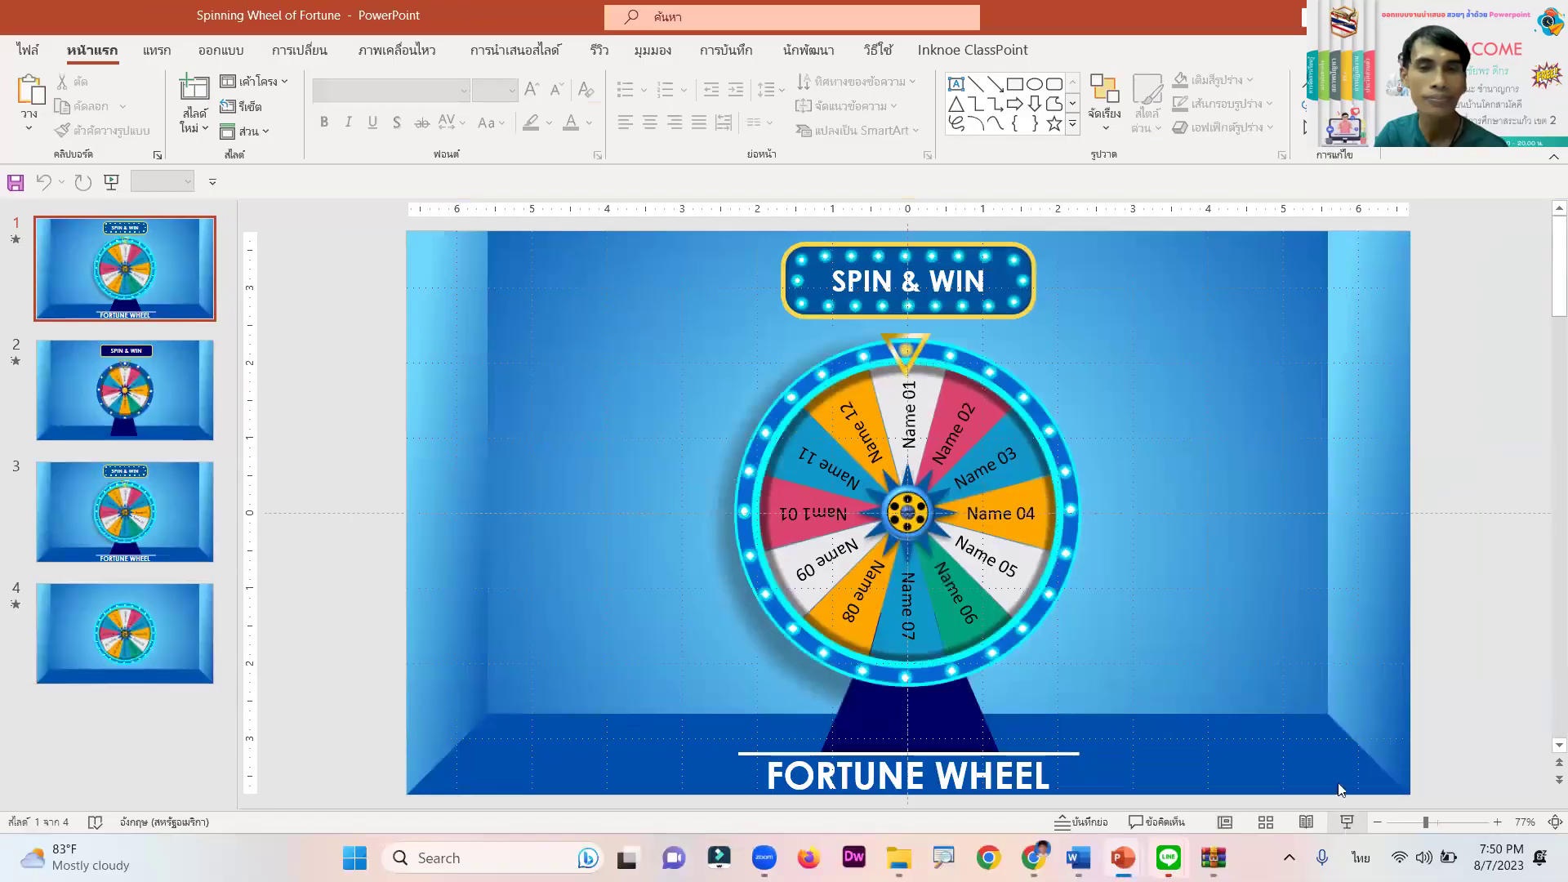
Play the slide show from the beginning and go back and forth between the first two wheel slides
{"action": "key", "text": "F5"}
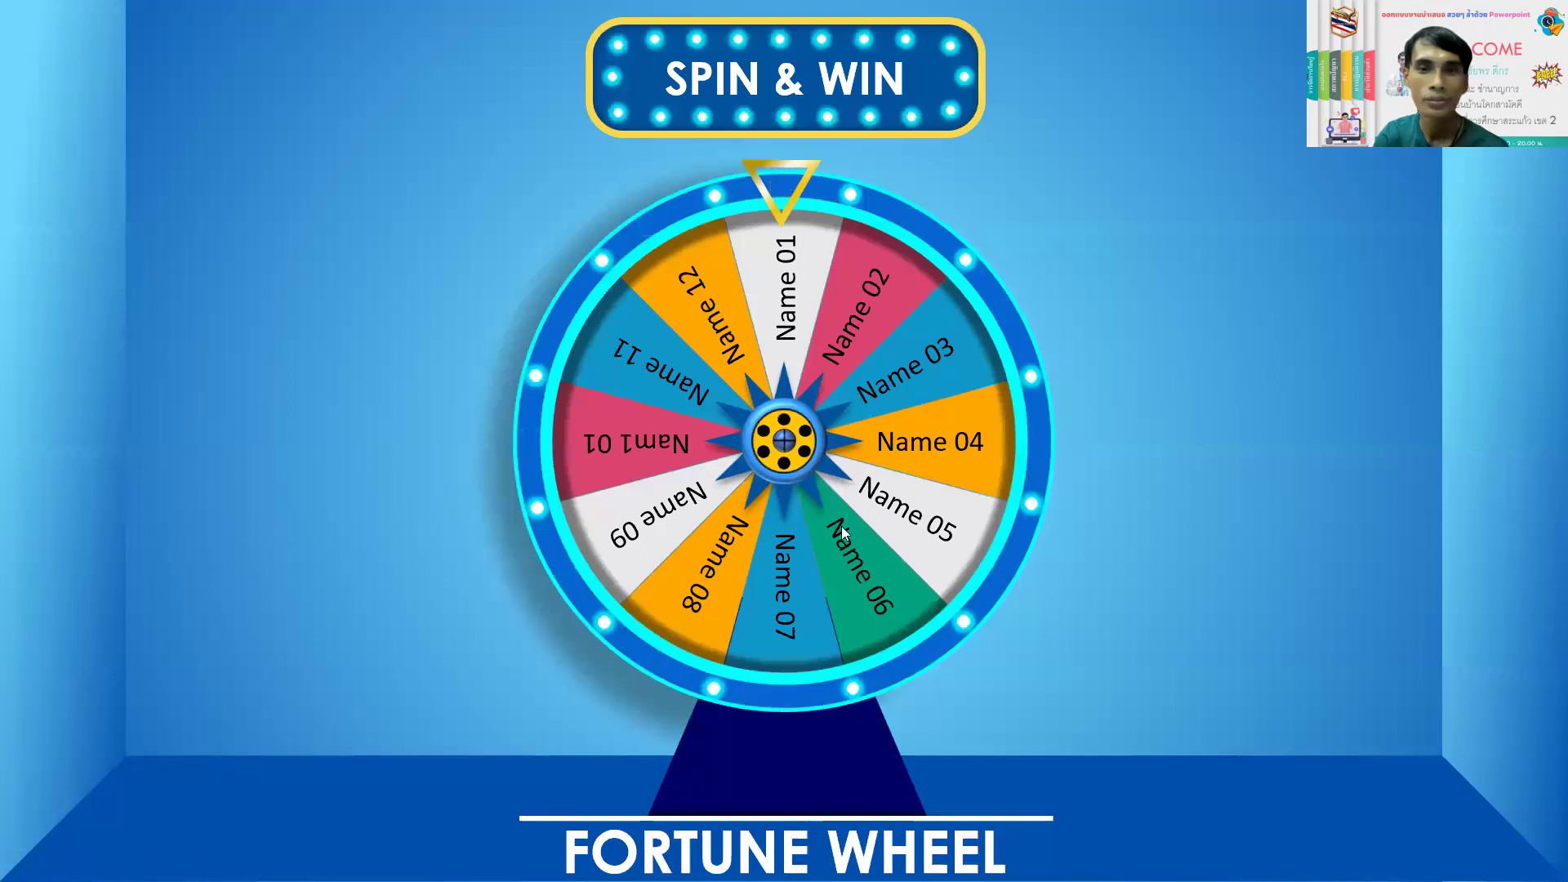
{"action": "left_click", "coordinate": [802, 606]}
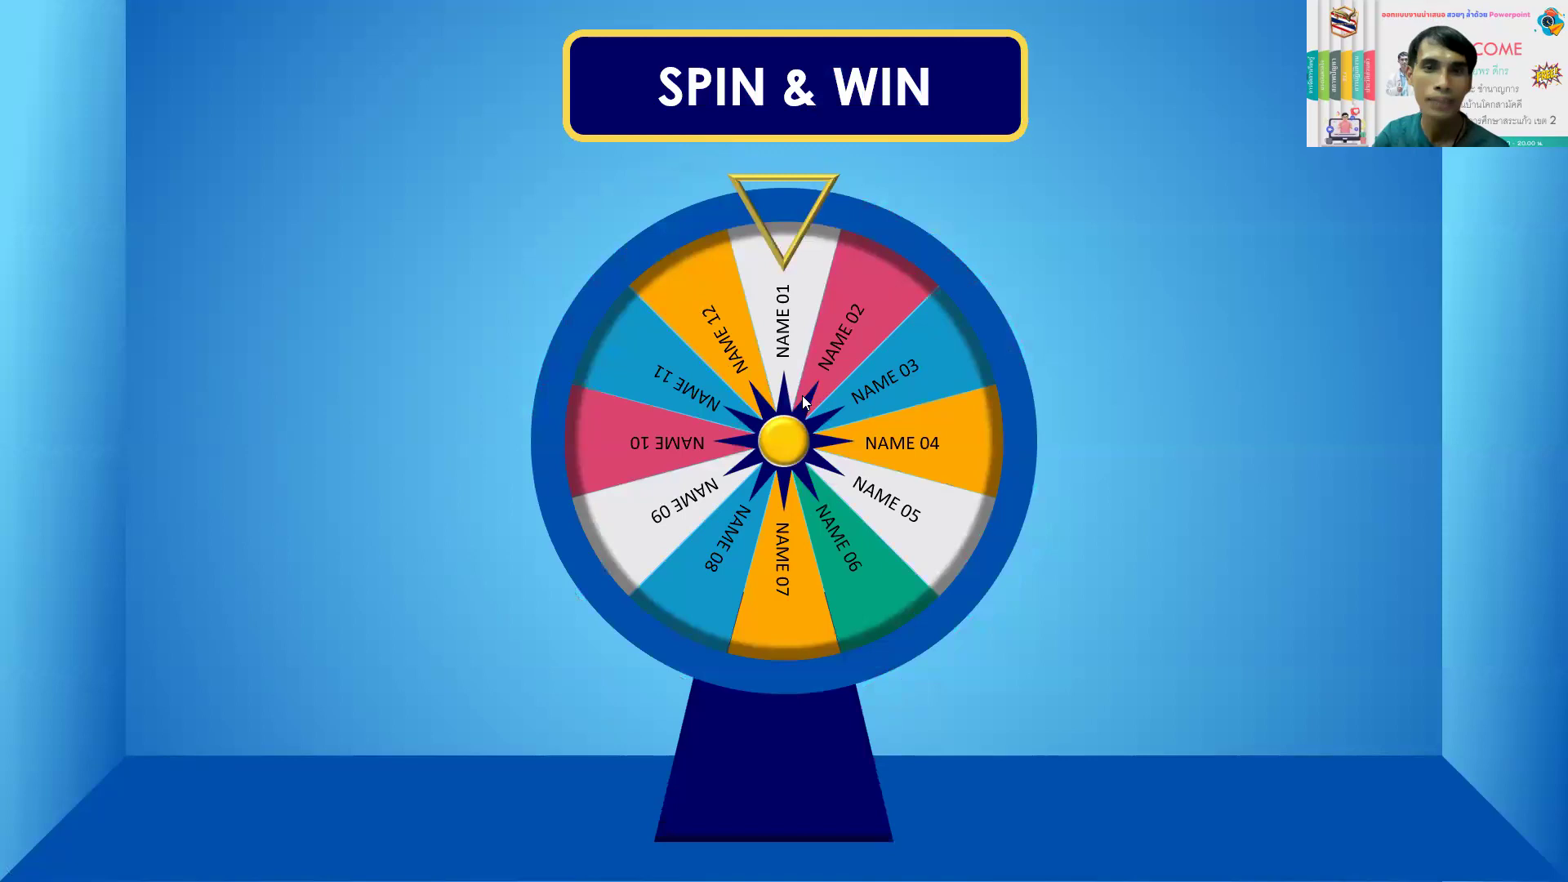
{"action": "key", "text": "Left"}
{"action": "key", "text": "Left"}
{"action": "left_click", "coordinate": [809, 449]}
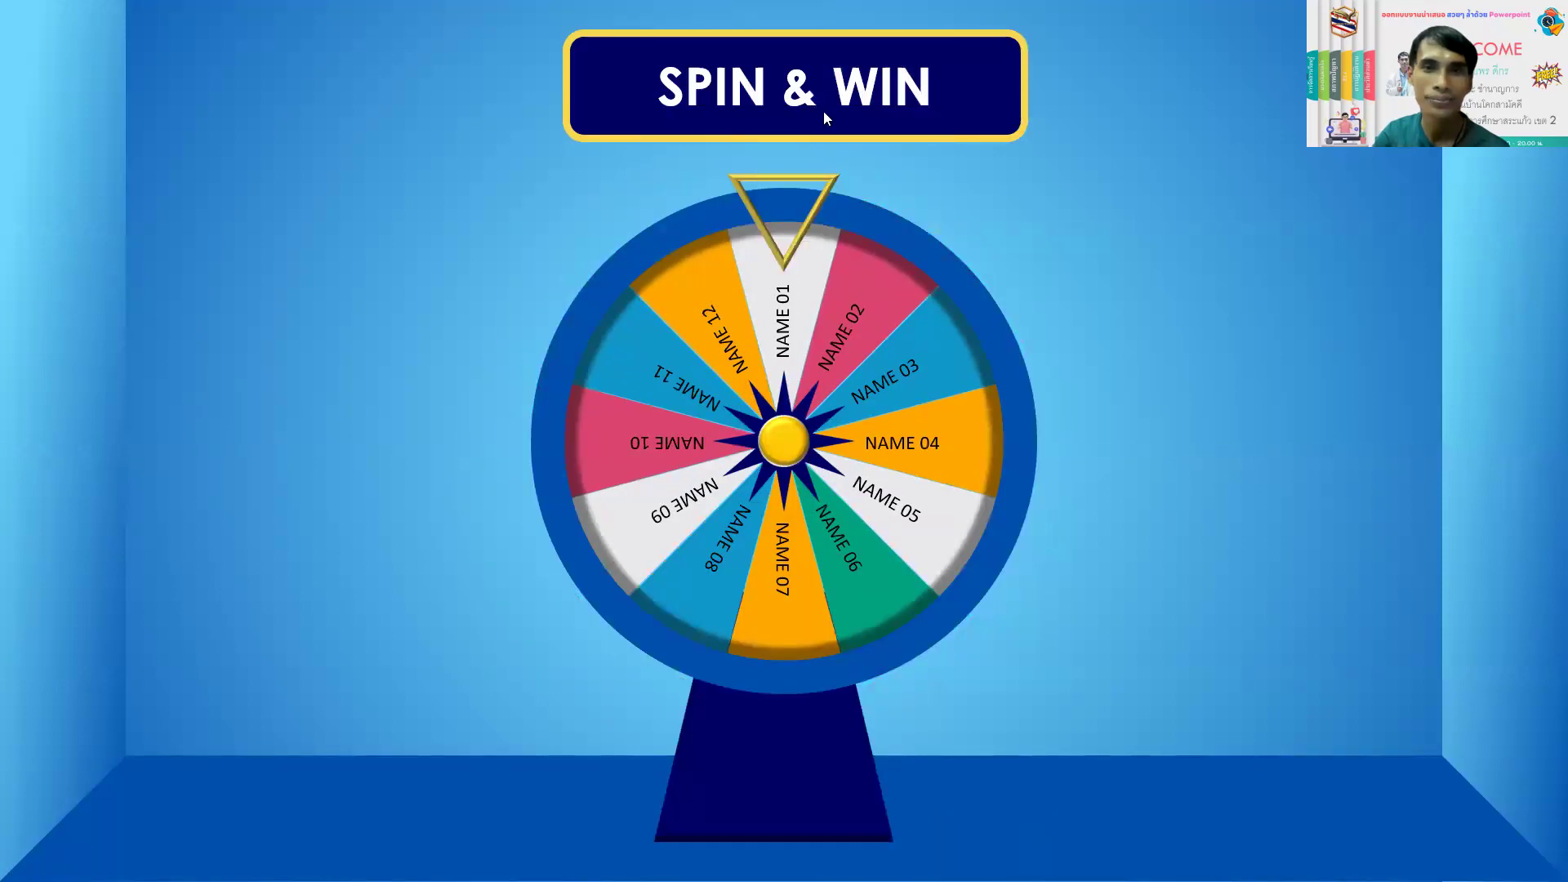
{"action": "key", "text": "Left"}
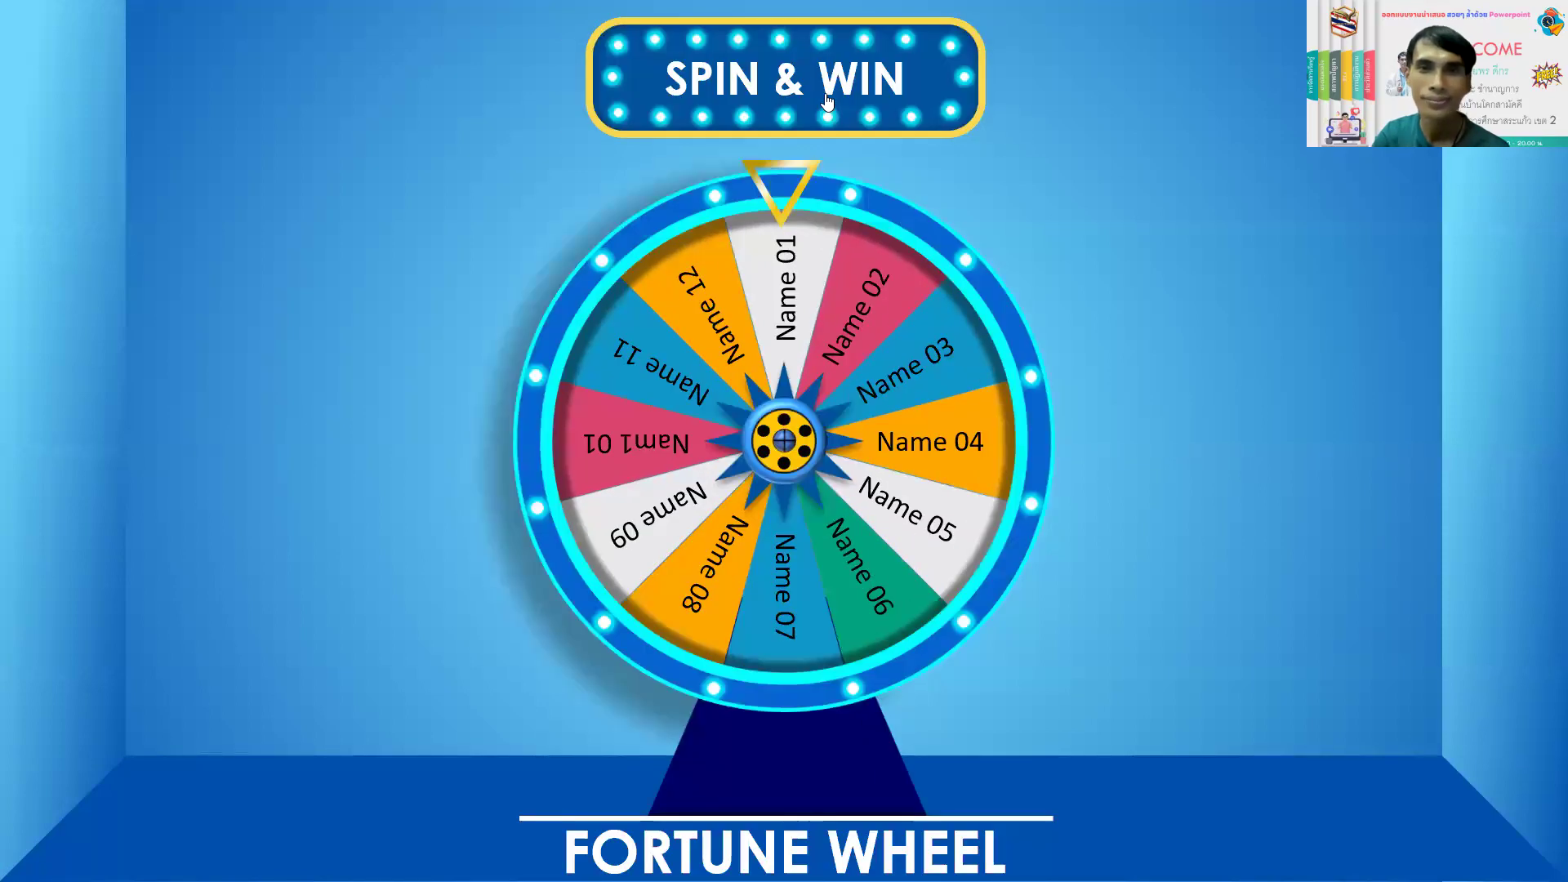
Advance to the second wheel slide, play its wheel animation and continue to the third slide
{"action": "left_click", "coordinate": [779, 211]}
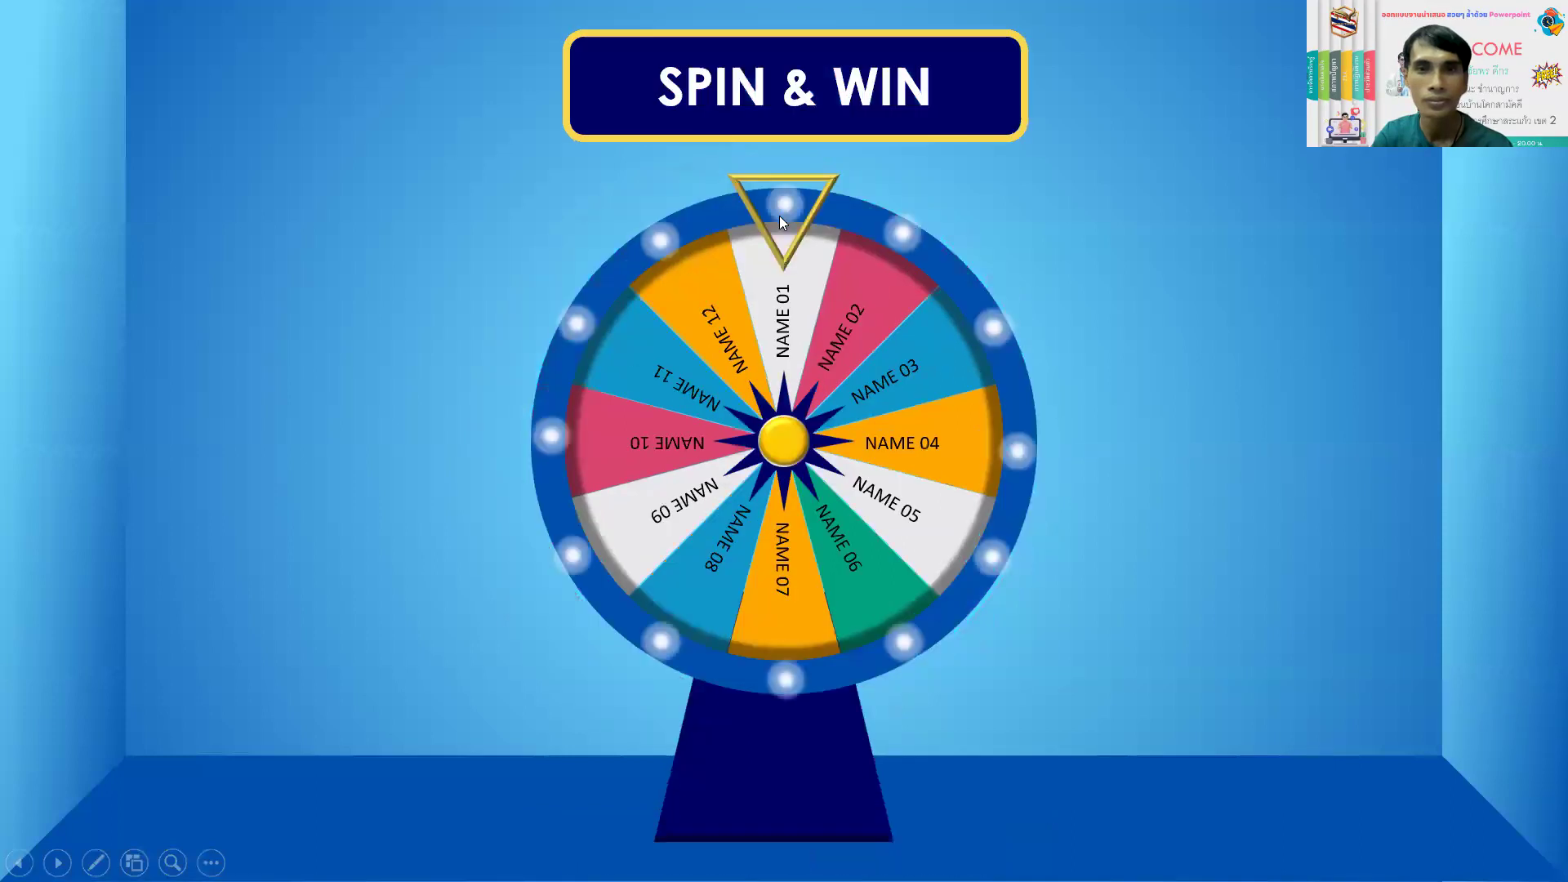
{"action": "left_click", "coordinate": [812, 445]}
{"action": "left_click", "coordinate": [804, 432]}
{"action": "left_click", "coordinate": [805, 433]}
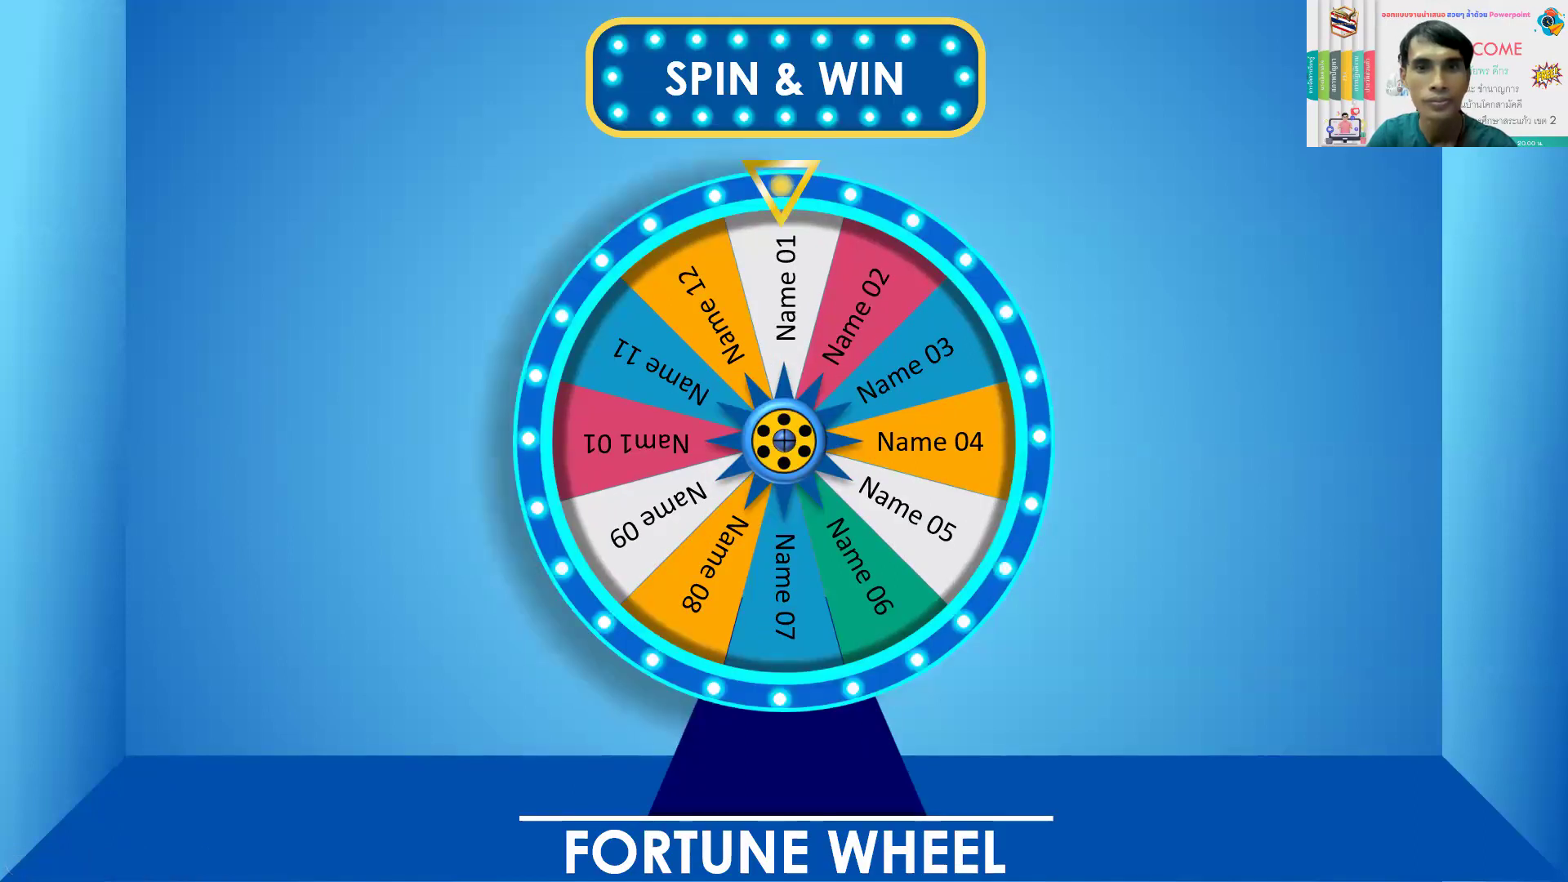
Continue the slide show to the fourth slide, play its spinning wheel animation and exit the show
{"action": "key", "text": "space"}
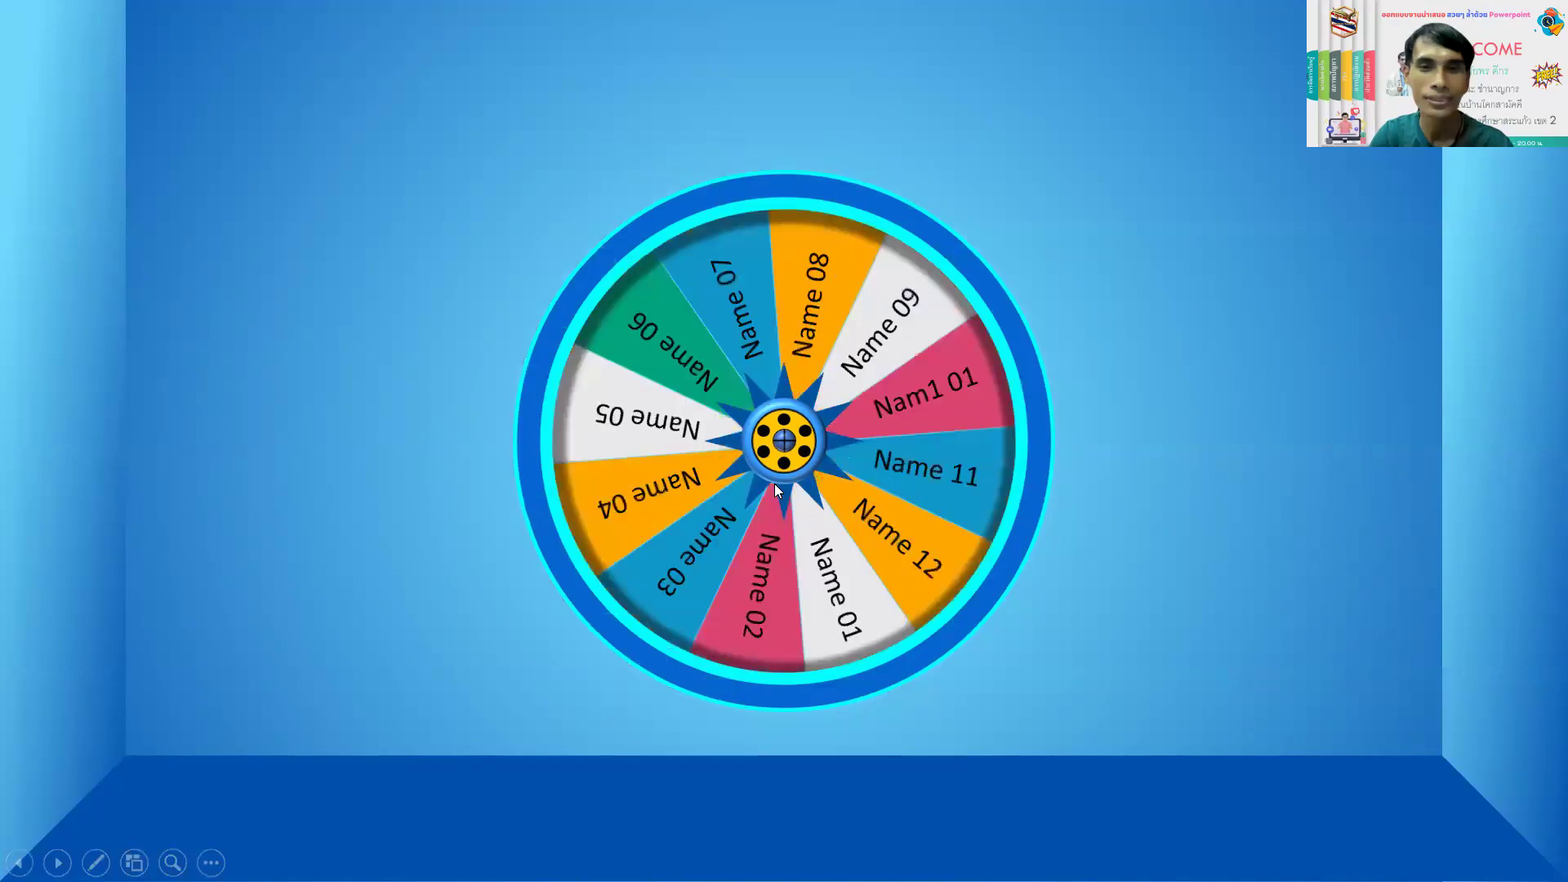
{"action": "left_click", "coordinate": [805, 312]}
{"action": "key", "text": "Left"}
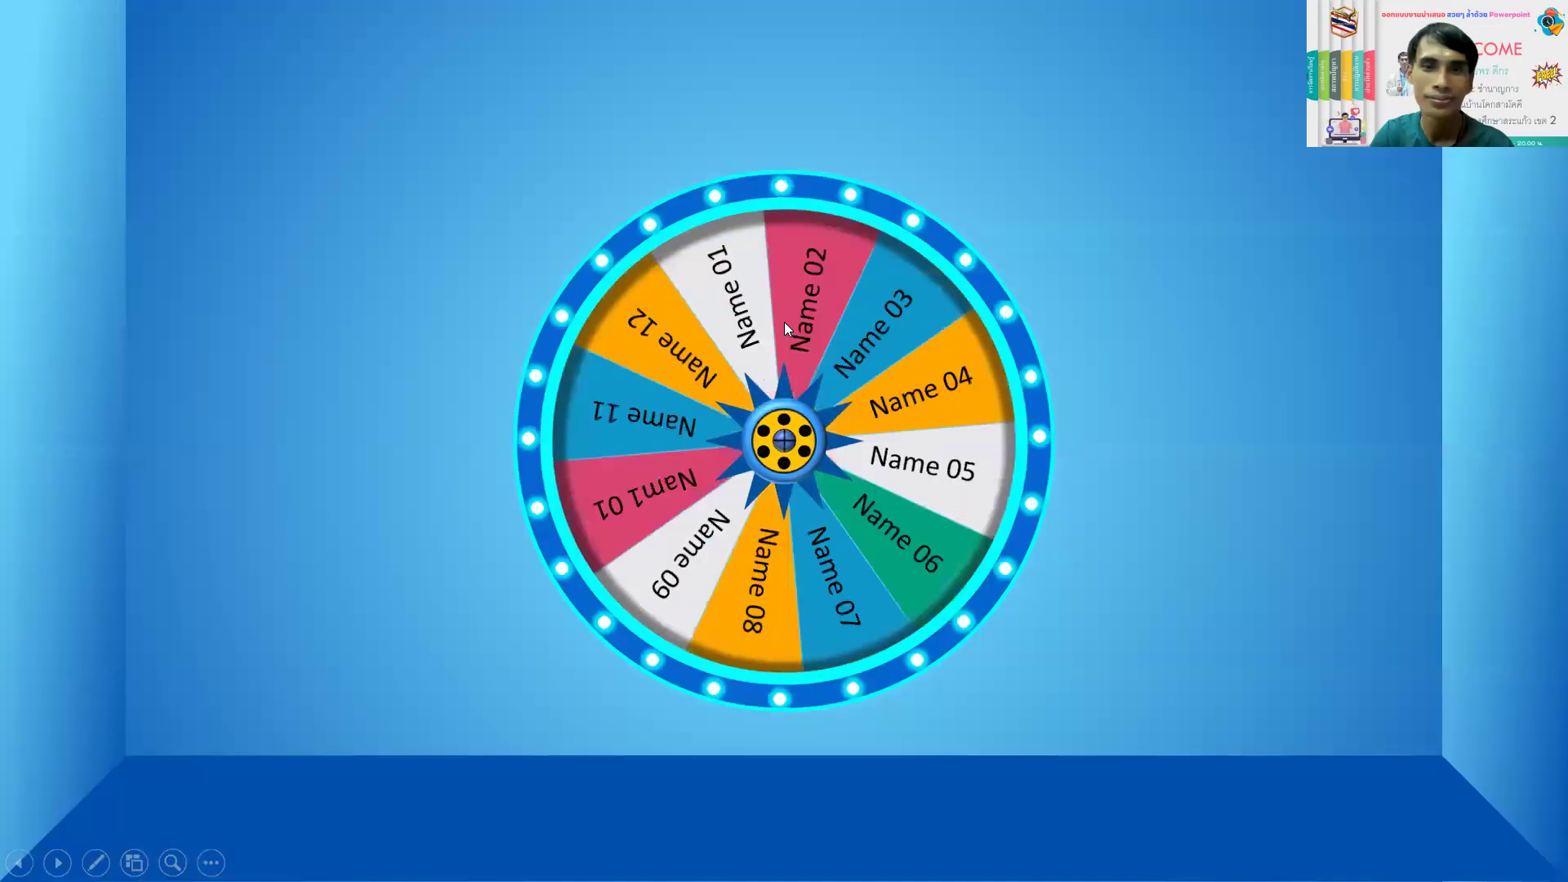
{"action": "left_click", "coordinate": [1196, 741]}
{"action": "left_click", "coordinate": [1197, 747]}
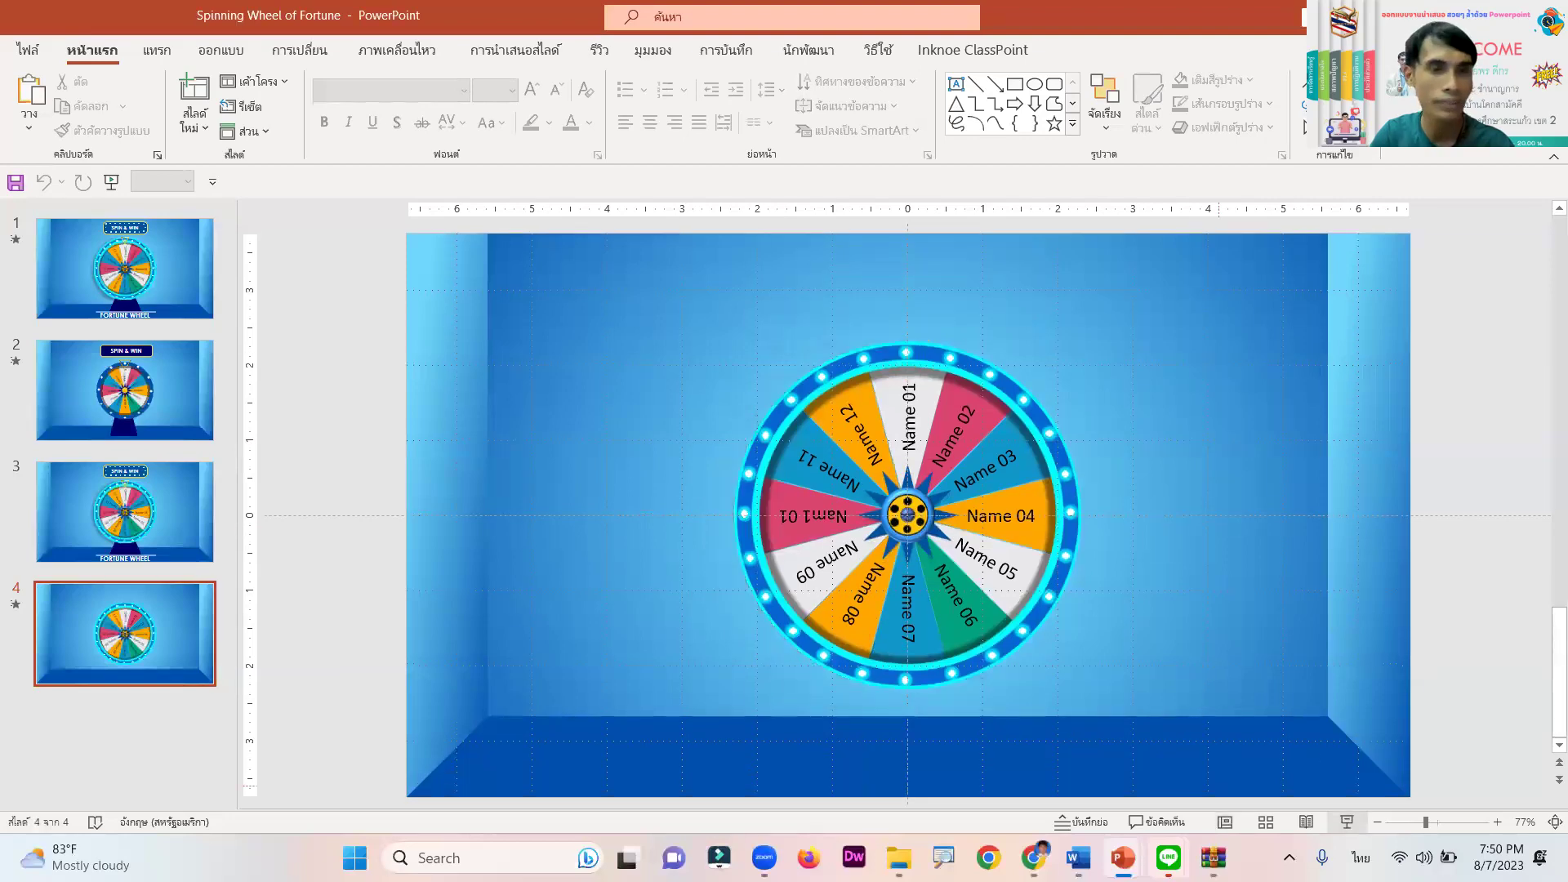
Play the slide show from the fourth slide and spin its wheel repeatedly to demonstrate the animation
{"action": "key", "text": "shift+F5"}
{"action": "left_click", "coordinate": [782, 462]}
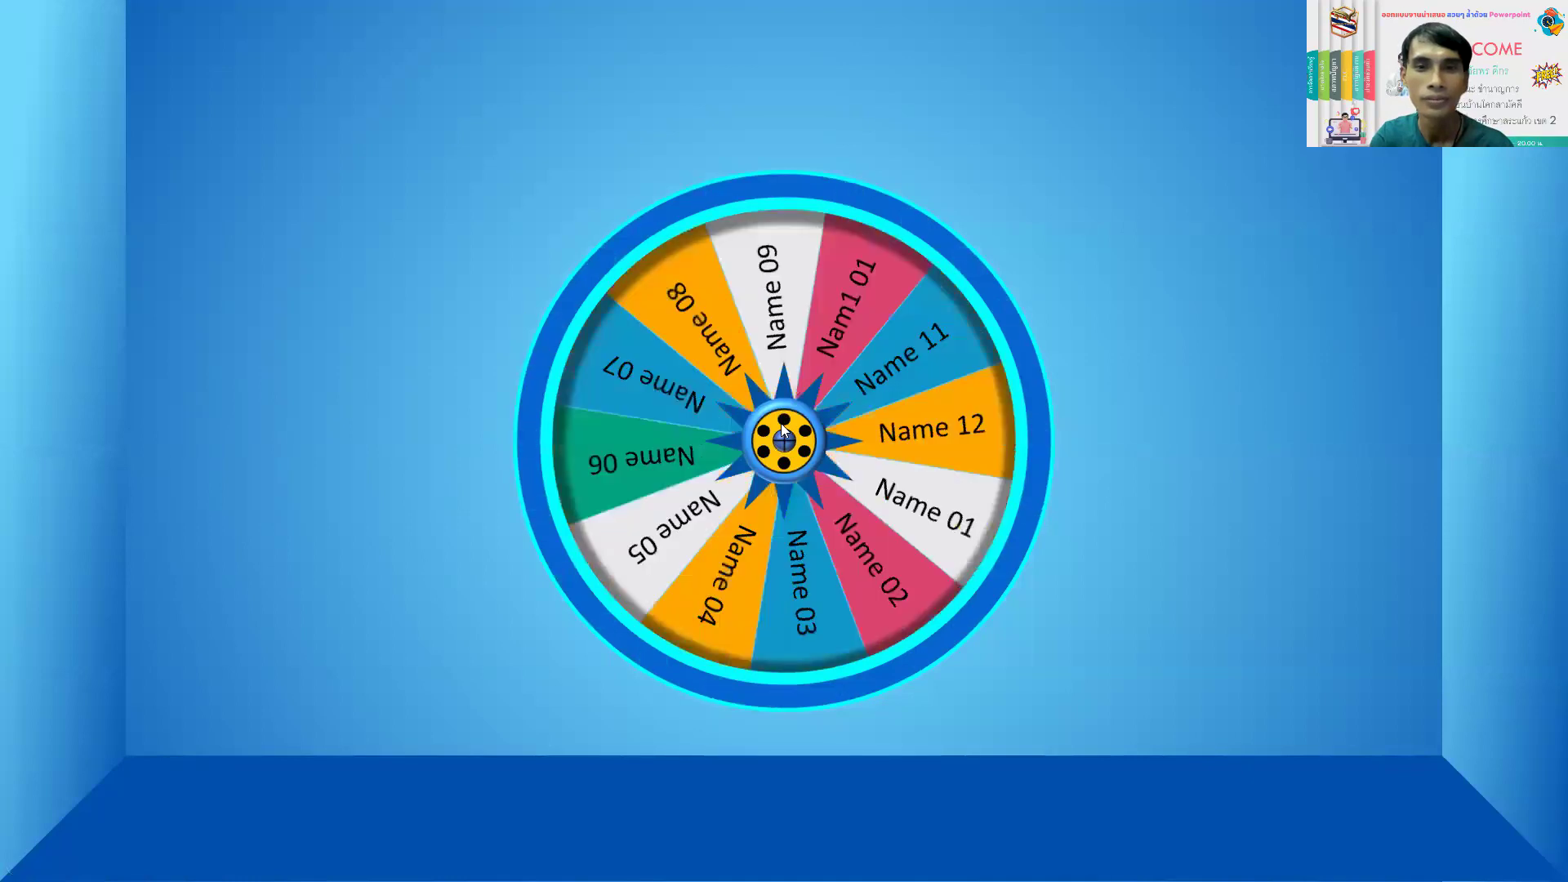
{"action": "left_click", "coordinate": [1357, 834]}
{"action": "left_click", "coordinate": [1356, 833]}
{"action": "left_click", "coordinate": [1349, 824]}
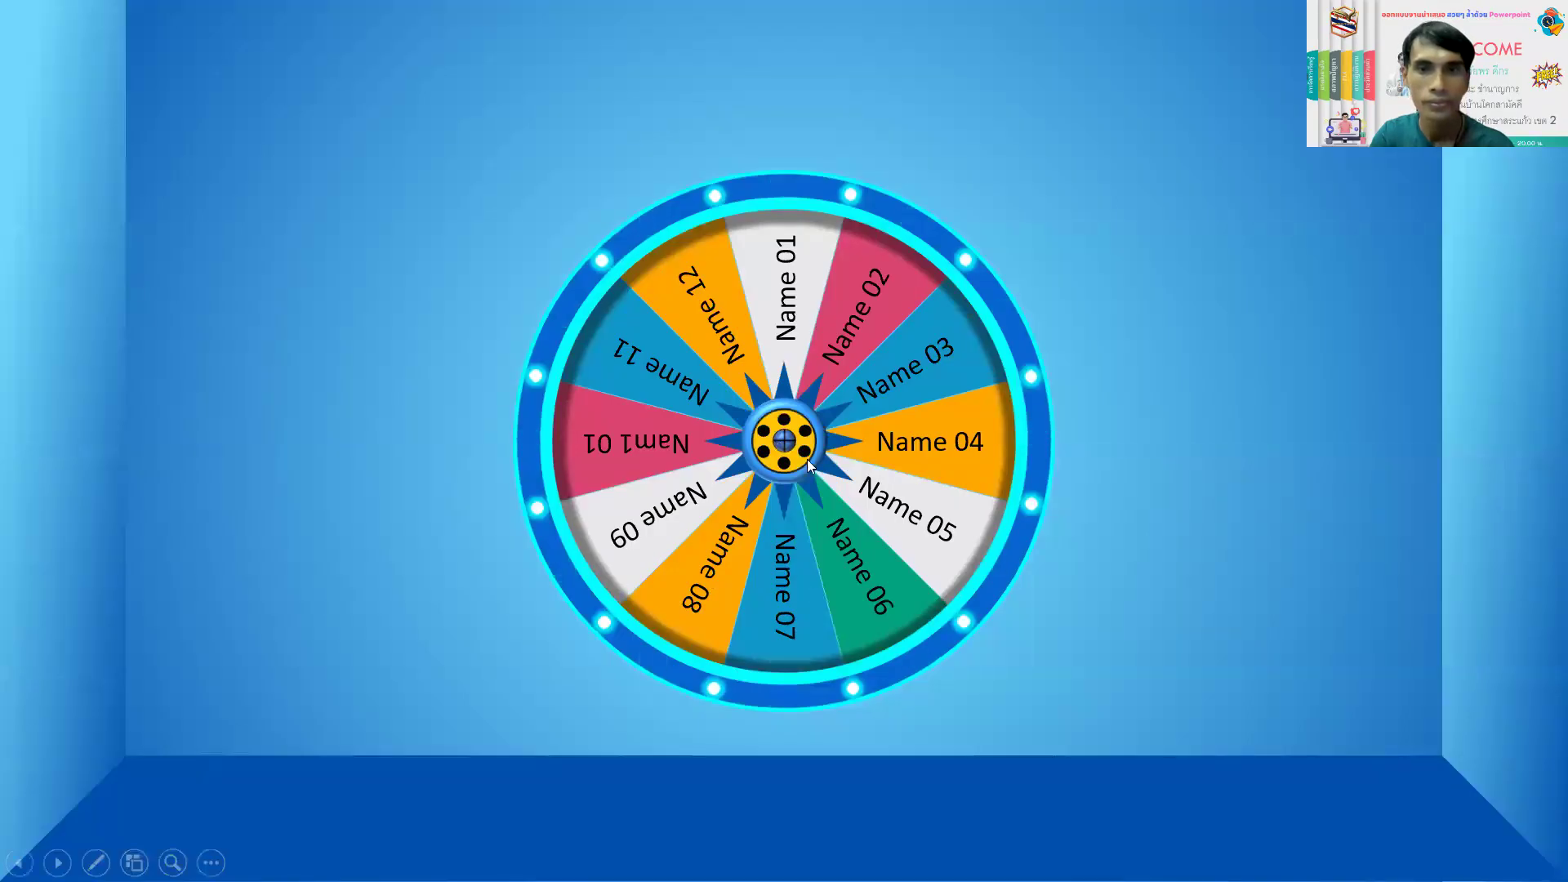
{"action": "left_click", "coordinate": [817, 497]}
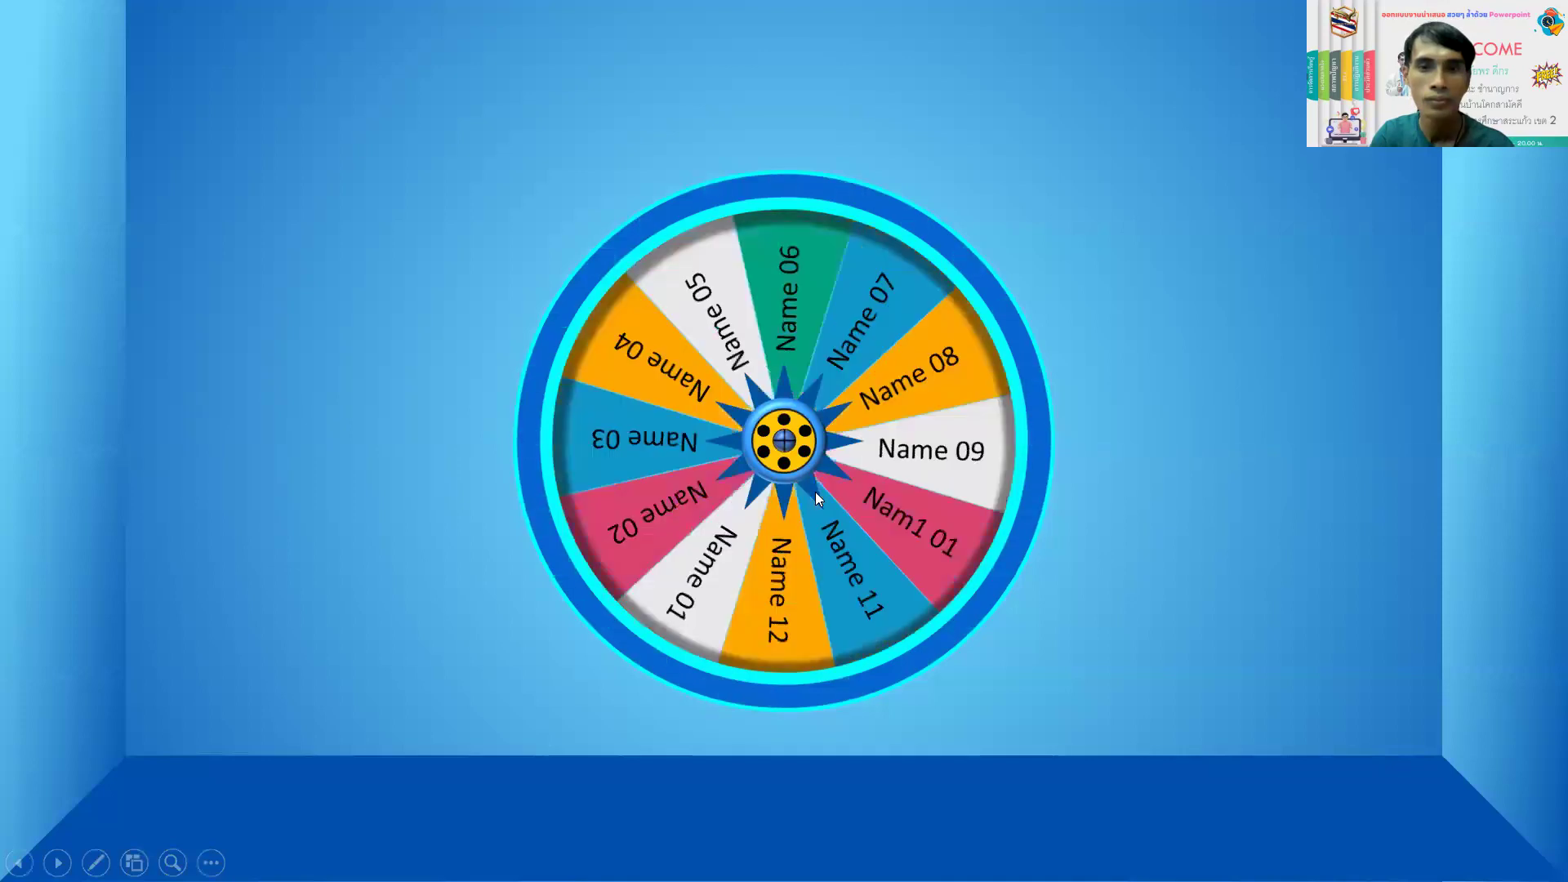
Finish the slide show and switch back to the LOVE PPT CAI 60566 folder on Google Drive in the browser
{"action": "left_click", "coordinate": [1145, 791]}
{"action": "left_click", "coordinate": [1145, 790]}
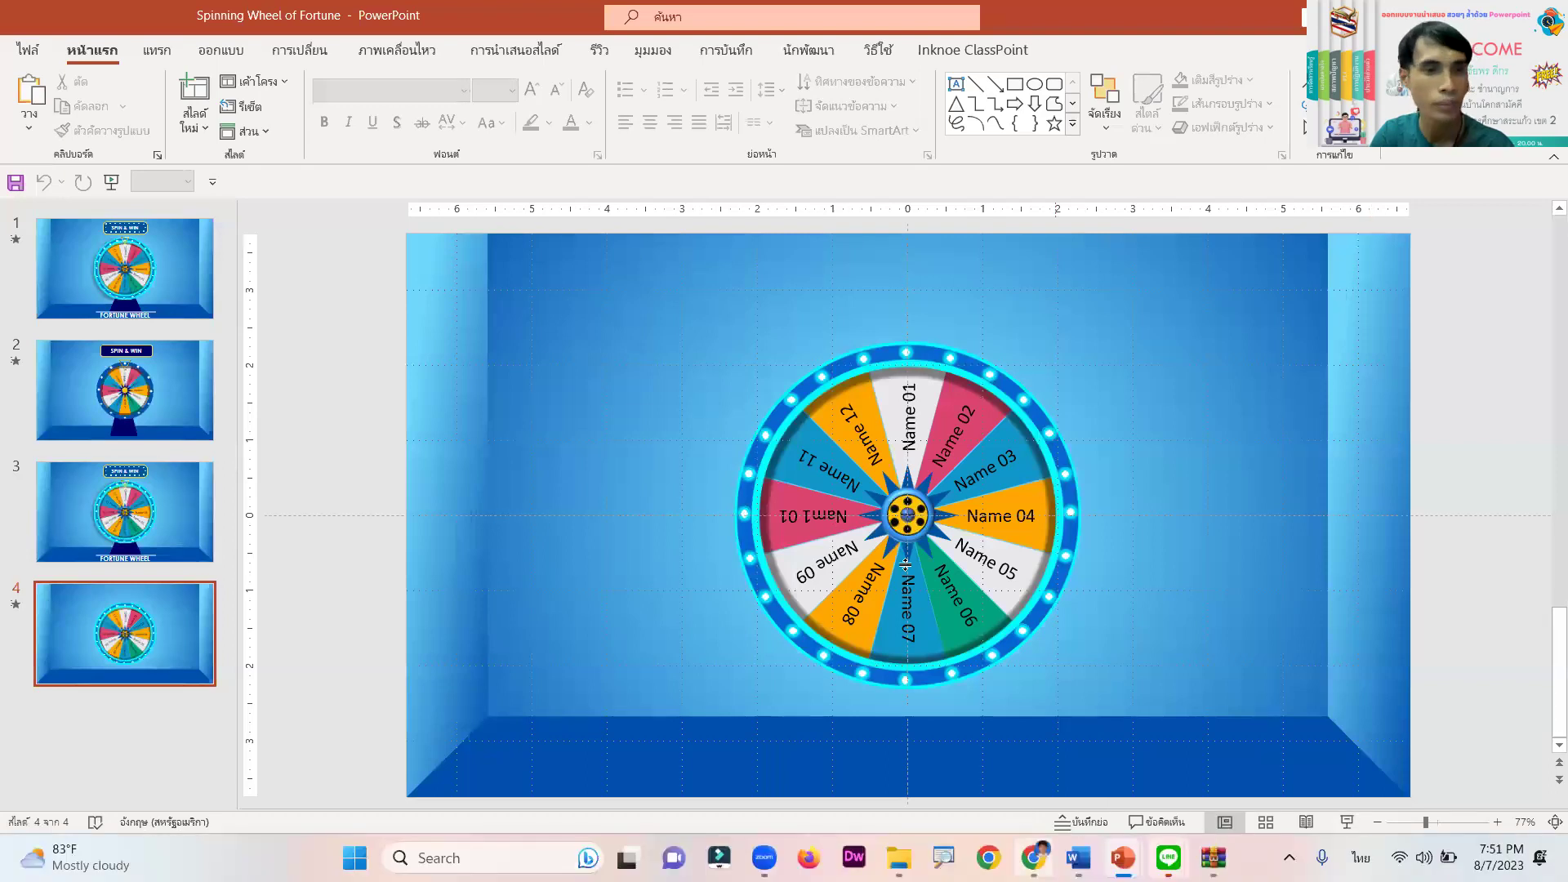
{"action": "mouse_move", "coordinate": [1033, 858]}
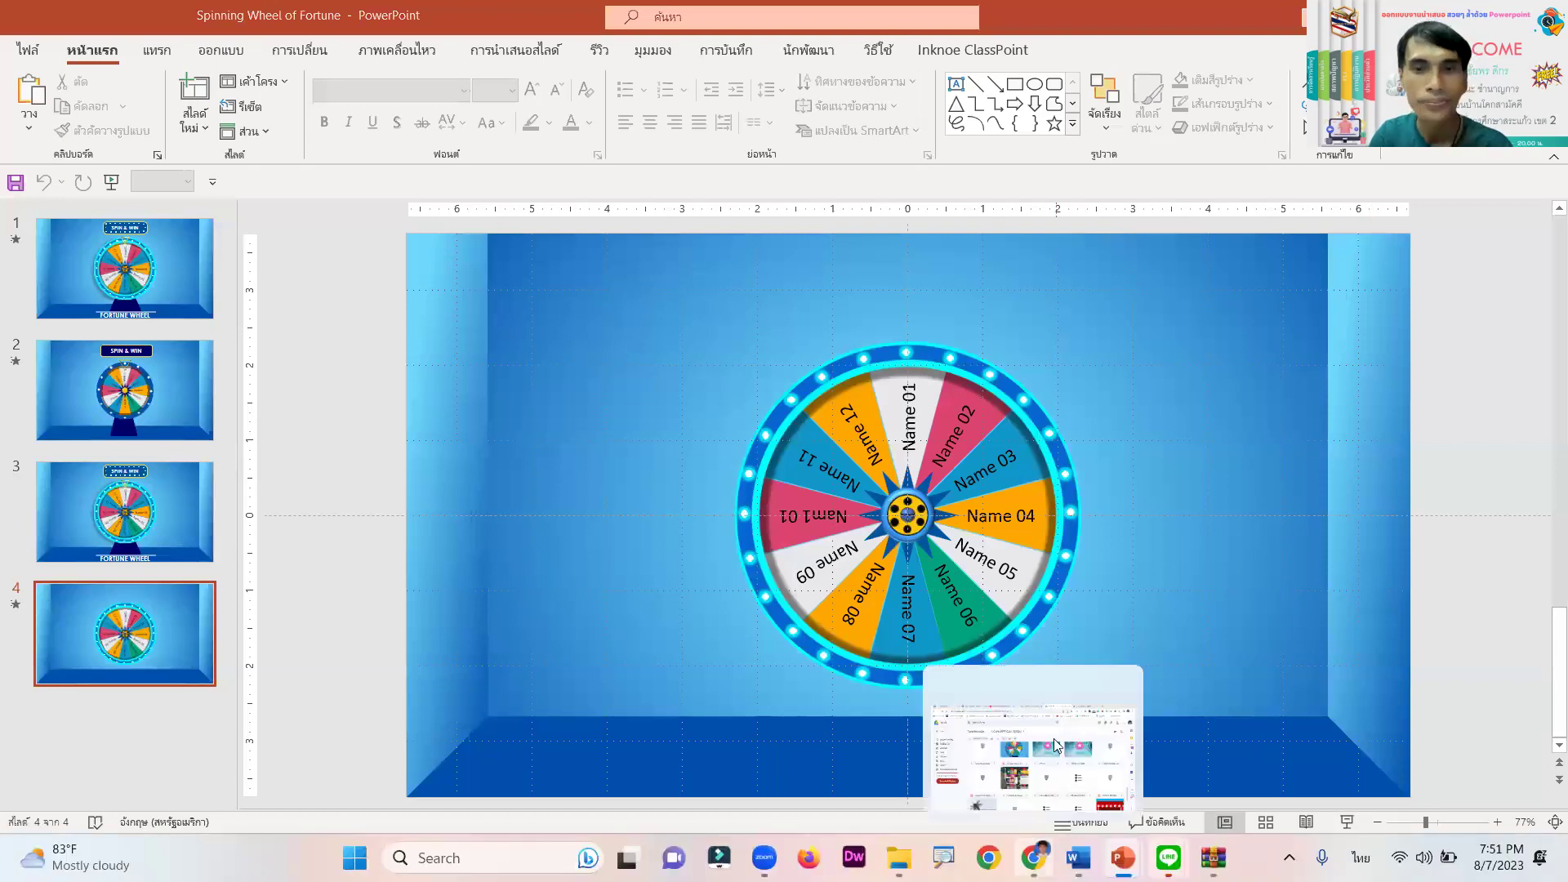
{"action": "left_click", "coordinate": [1053, 745]}
Look through the PowerPoint game and template files in the LOVE PPT CAI 60566 folder
{"action": "scroll", "coordinate": [1216, 572], "scroll_direction": "down", "scroll_amount": 4}
{"action": "scroll", "coordinate": [1200, 583], "scroll_direction": "up", "scroll_amount": 6}
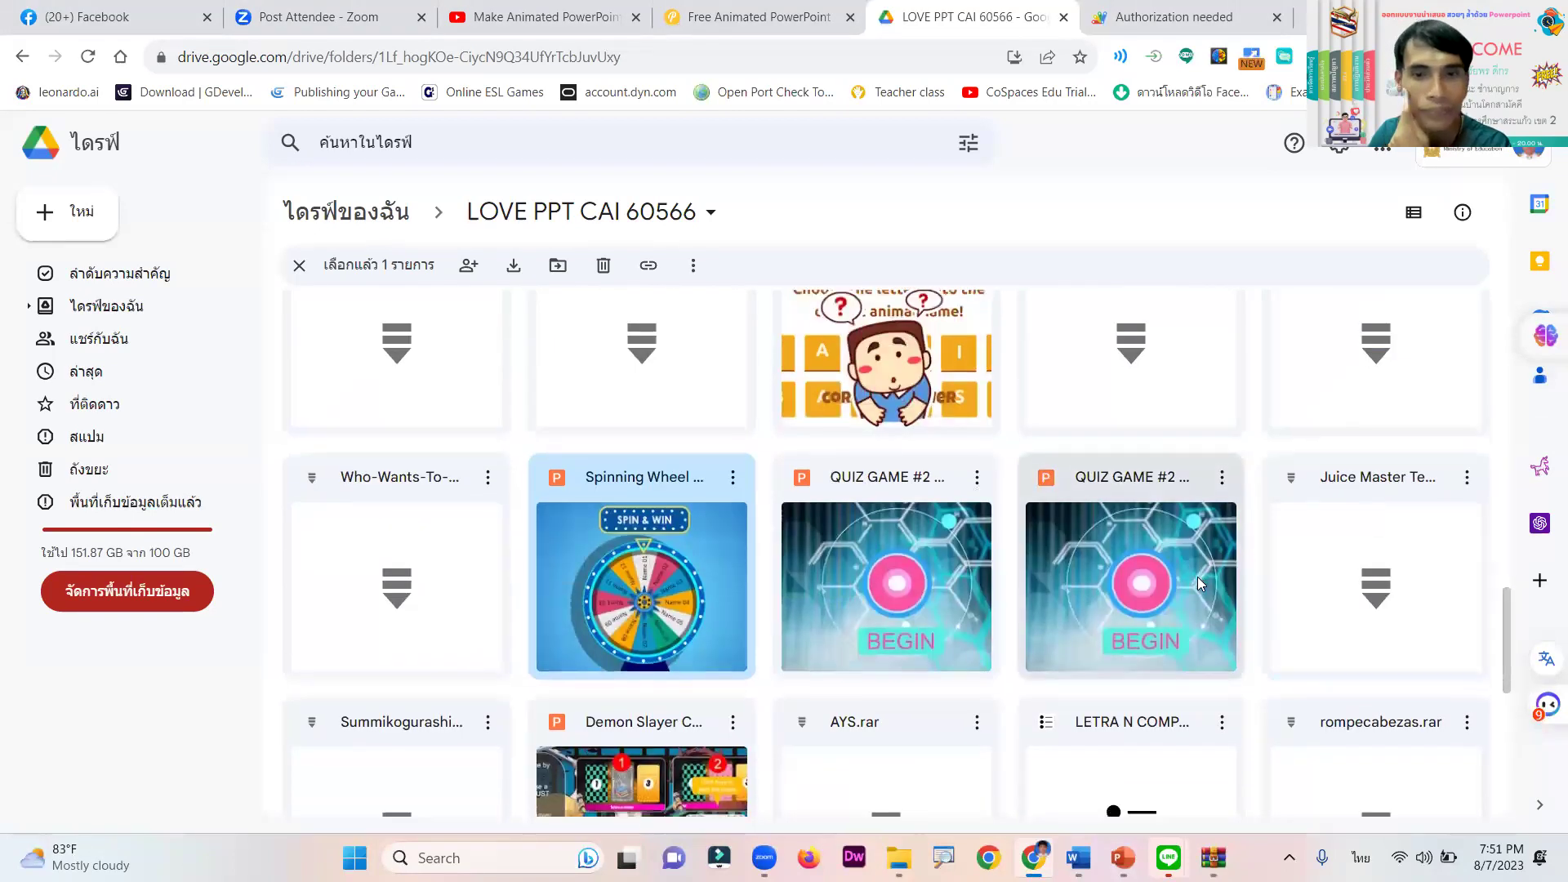
{"action": "scroll", "coordinate": [1197, 576], "scroll_direction": "down", "scroll_amount": 2}
{"action": "scroll", "coordinate": [1197, 577], "scroll_direction": "up", "scroll_amount": 1}
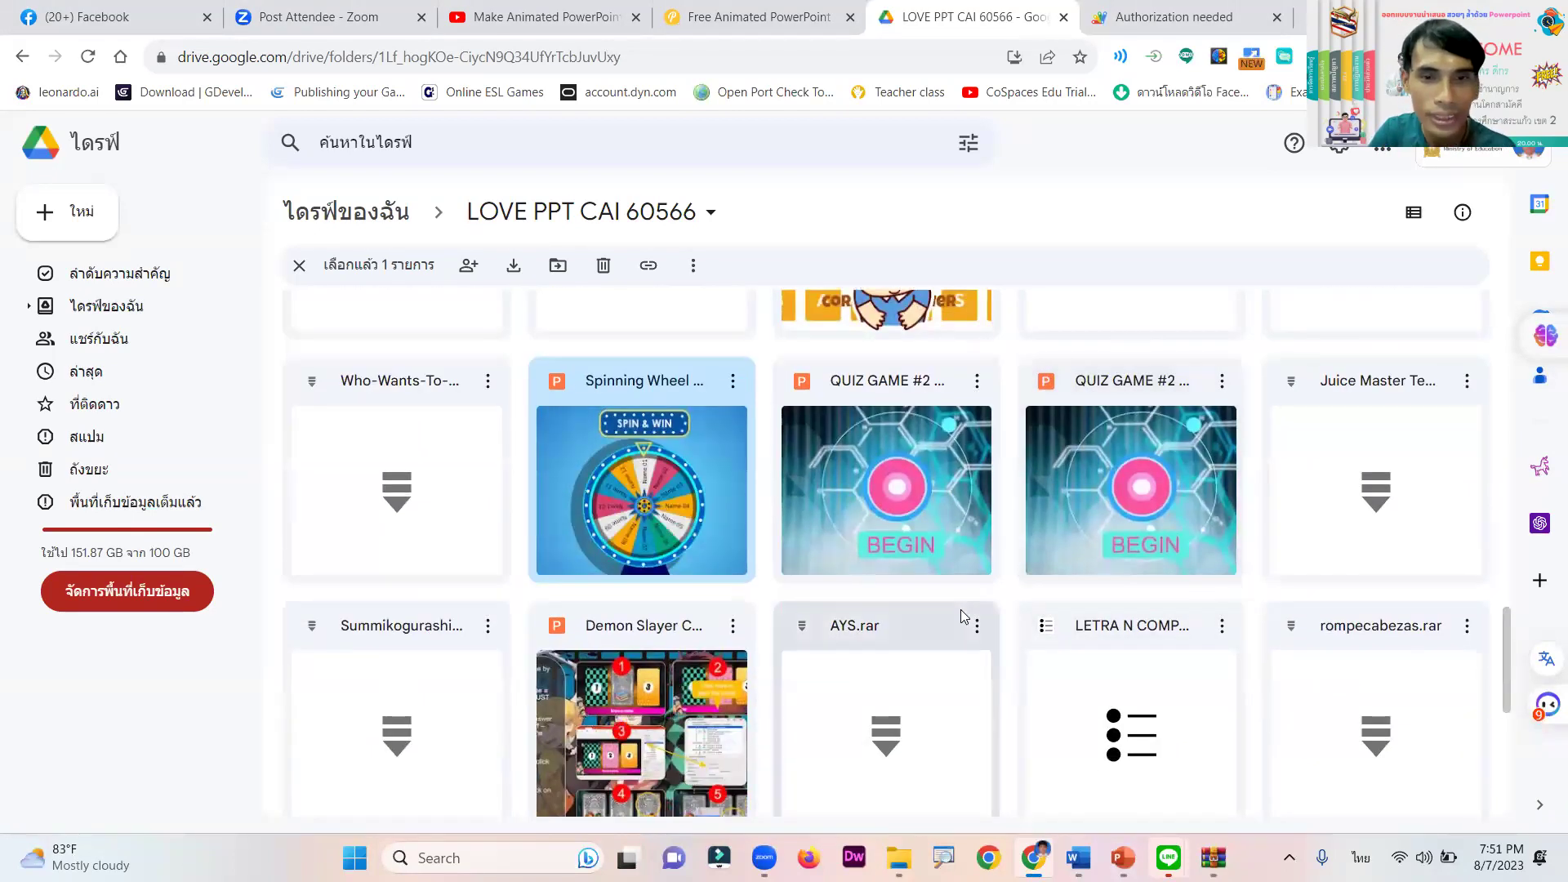
{"action": "scroll", "coordinate": [960, 609], "scroll_direction": "down", "scroll_amount": 1}
{"action": "scroll", "coordinate": [960, 609], "scroll_direction": "up", "scroll_amount": 4}
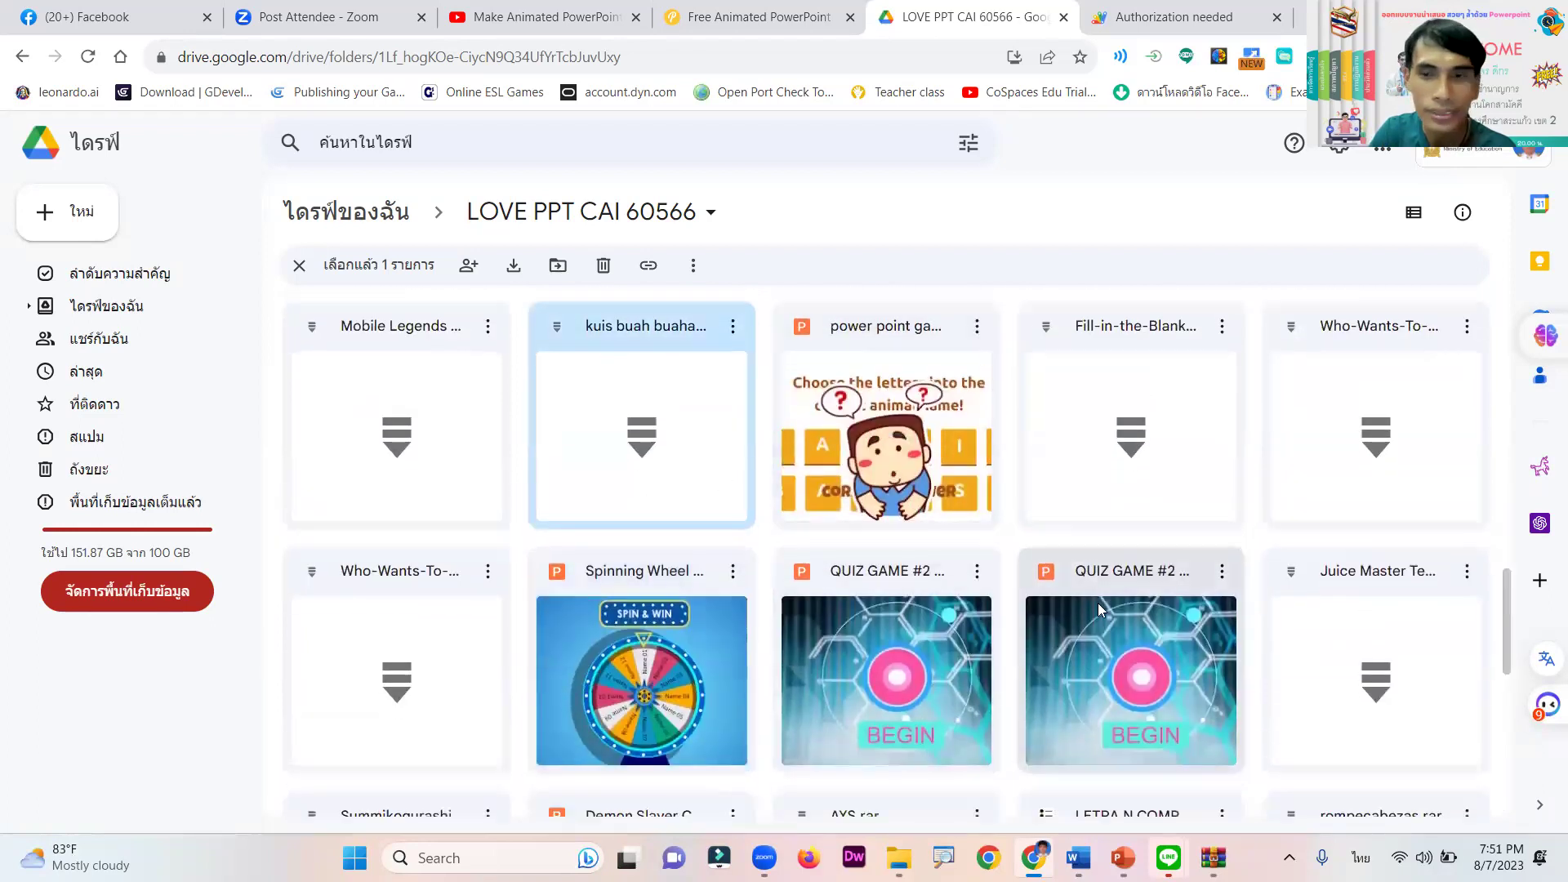
{"action": "scroll", "coordinate": [1097, 603], "scroll_direction": "down", "scroll_amount": 3}
{"action": "scroll", "coordinate": [1119, 637], "scroll_direction": "down", "scroll_amount": 6}
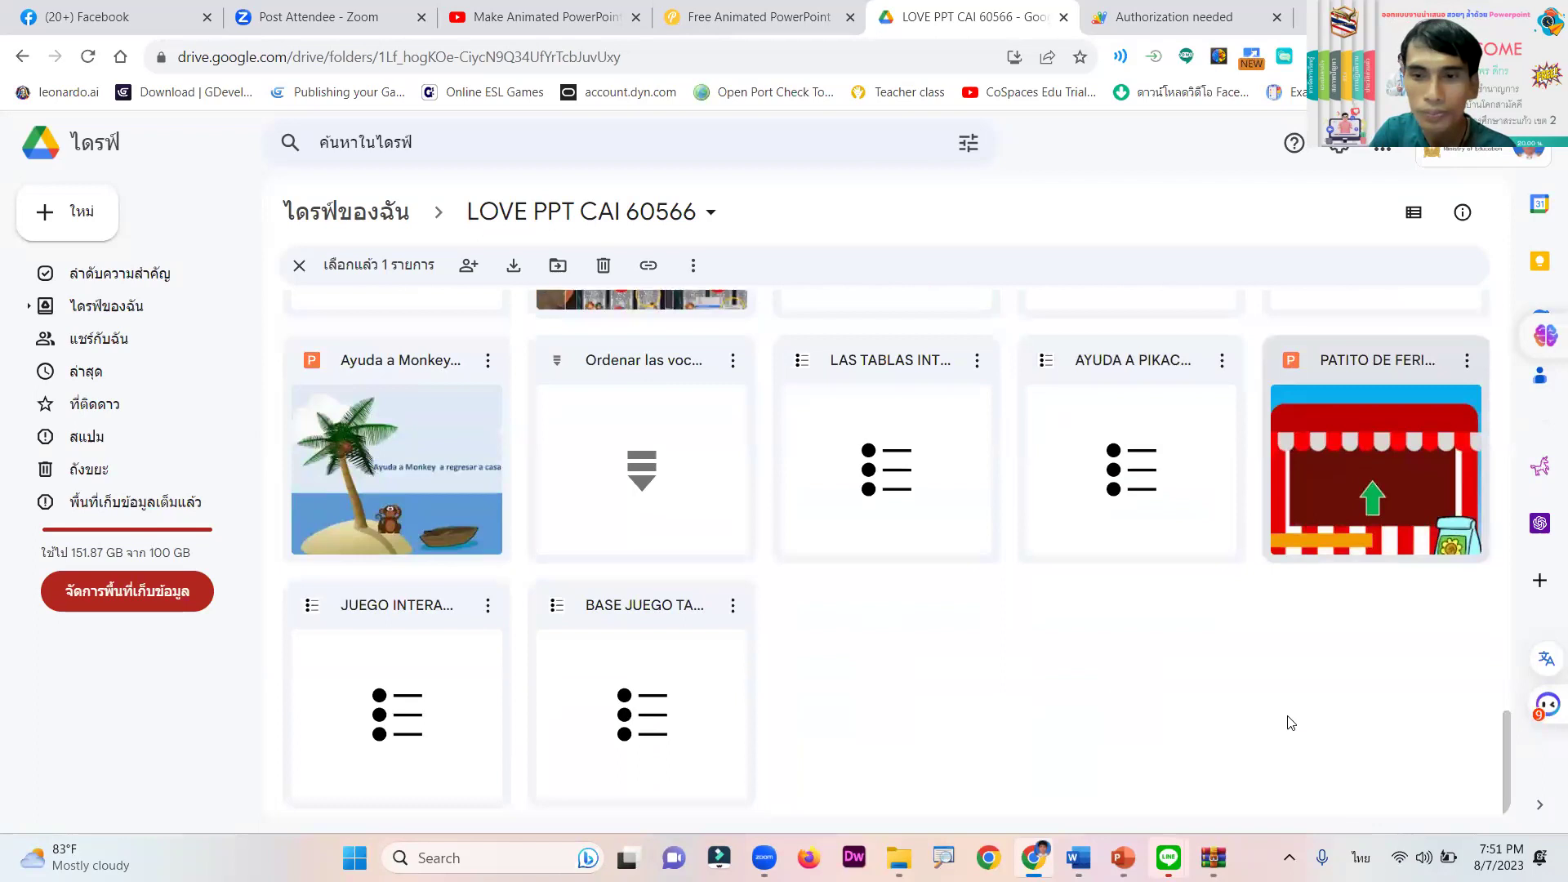
{"action": "scroll", "coordinate": [826, 648], "scroll_direction": "up", "scroll_amount": 7}
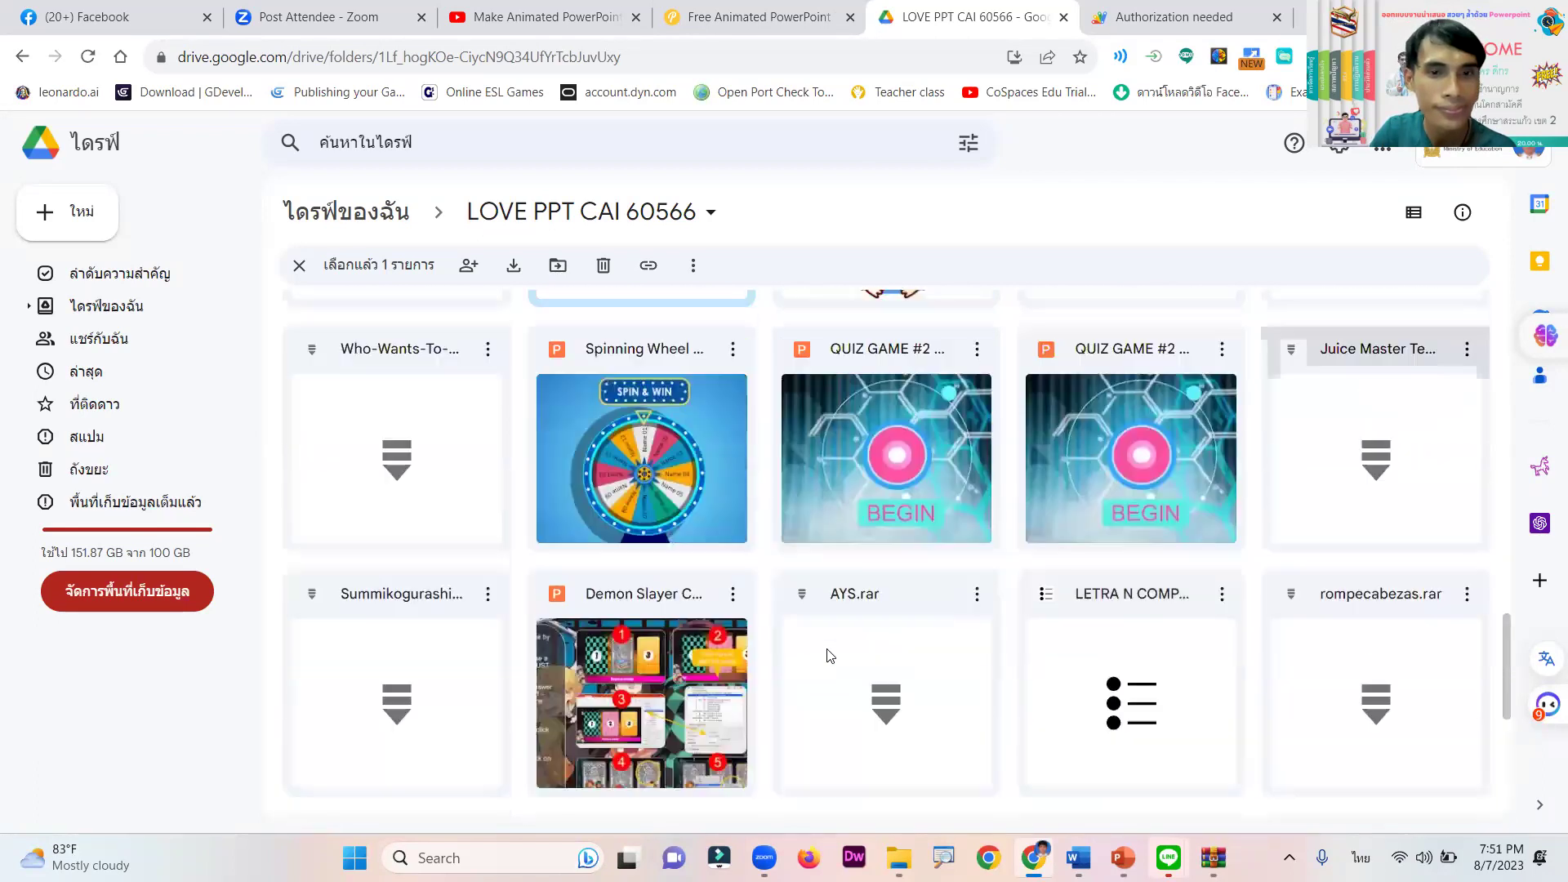
{"action": "scroll", "coordinate": [827, 648], "scroll_direction": "up", "scroll_amount": 5}
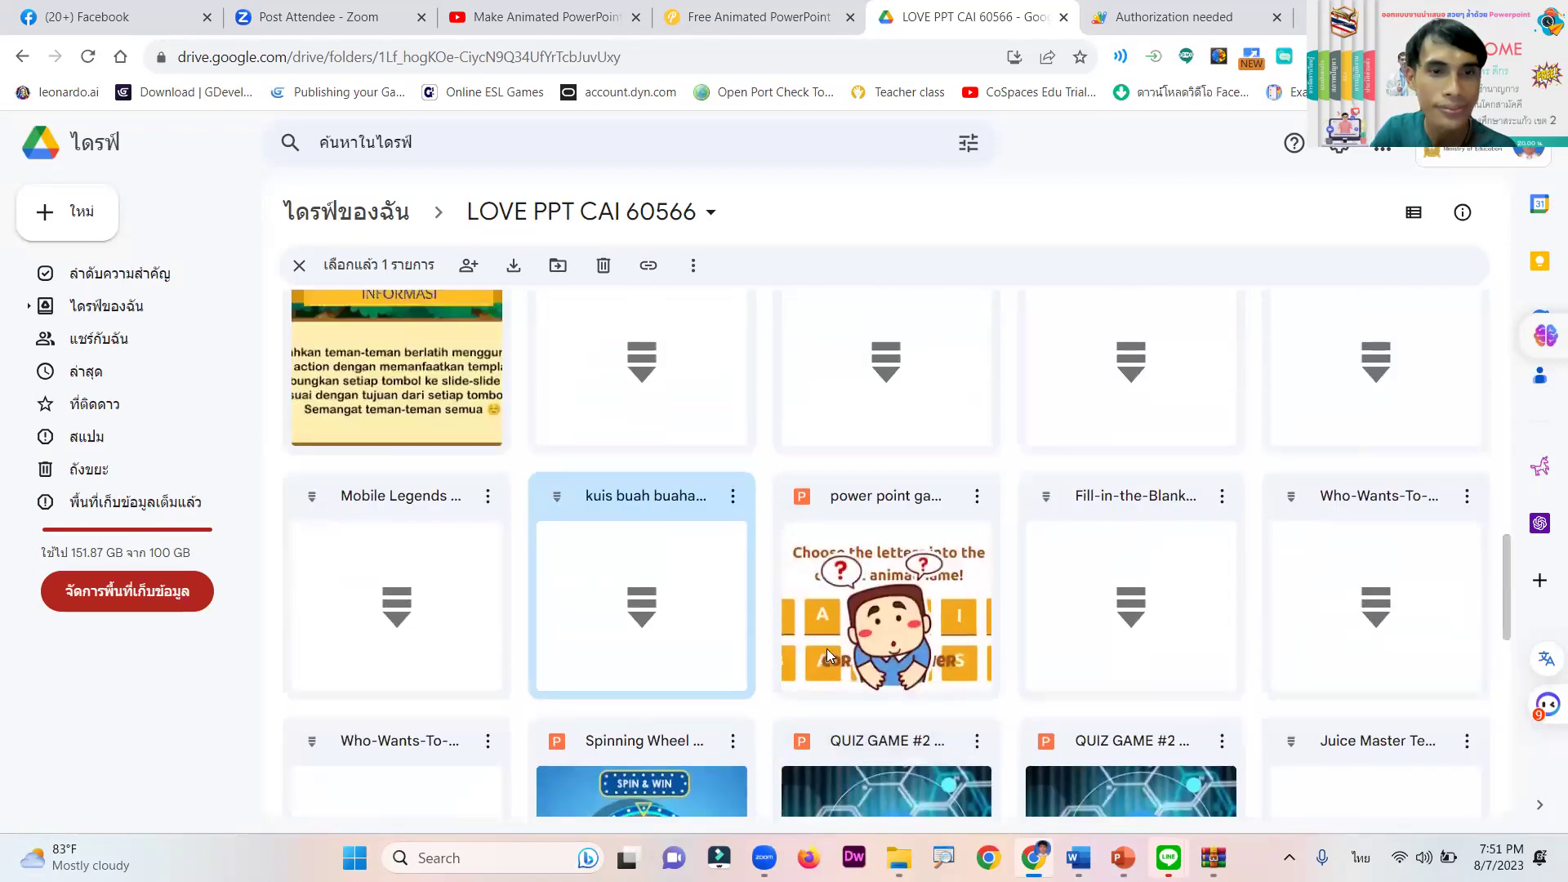
{"action": "scroll", "coordinate": [829, 654], "scroll_direction": "up", "scroll_amount": 5}
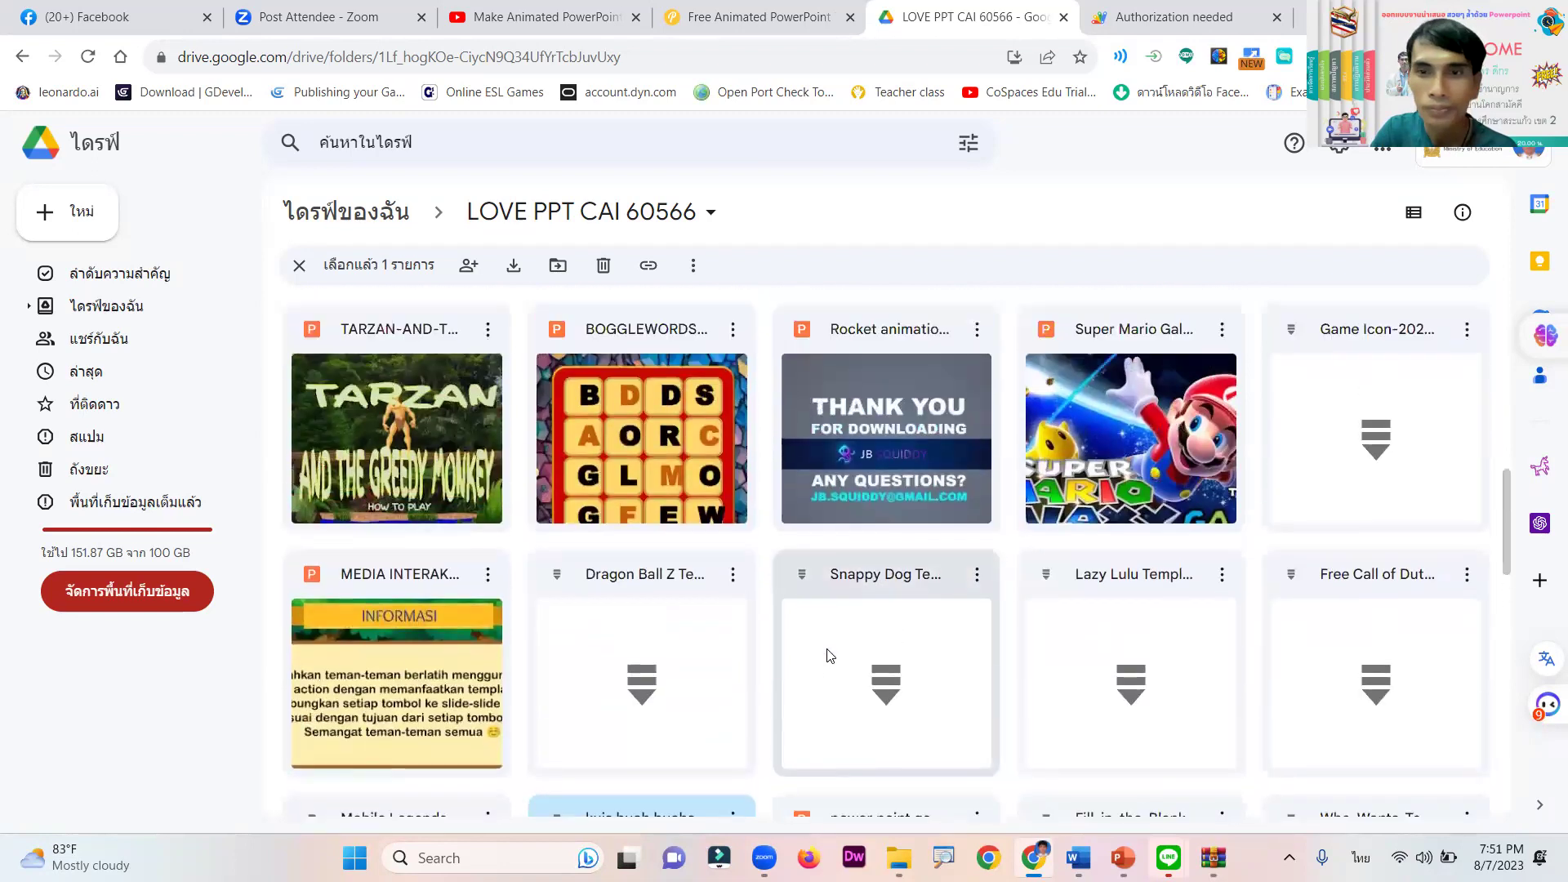
{"action": "scroll", "coordinate": [826, 652], "scroll_direction": "up", "scroll_amount": 4}
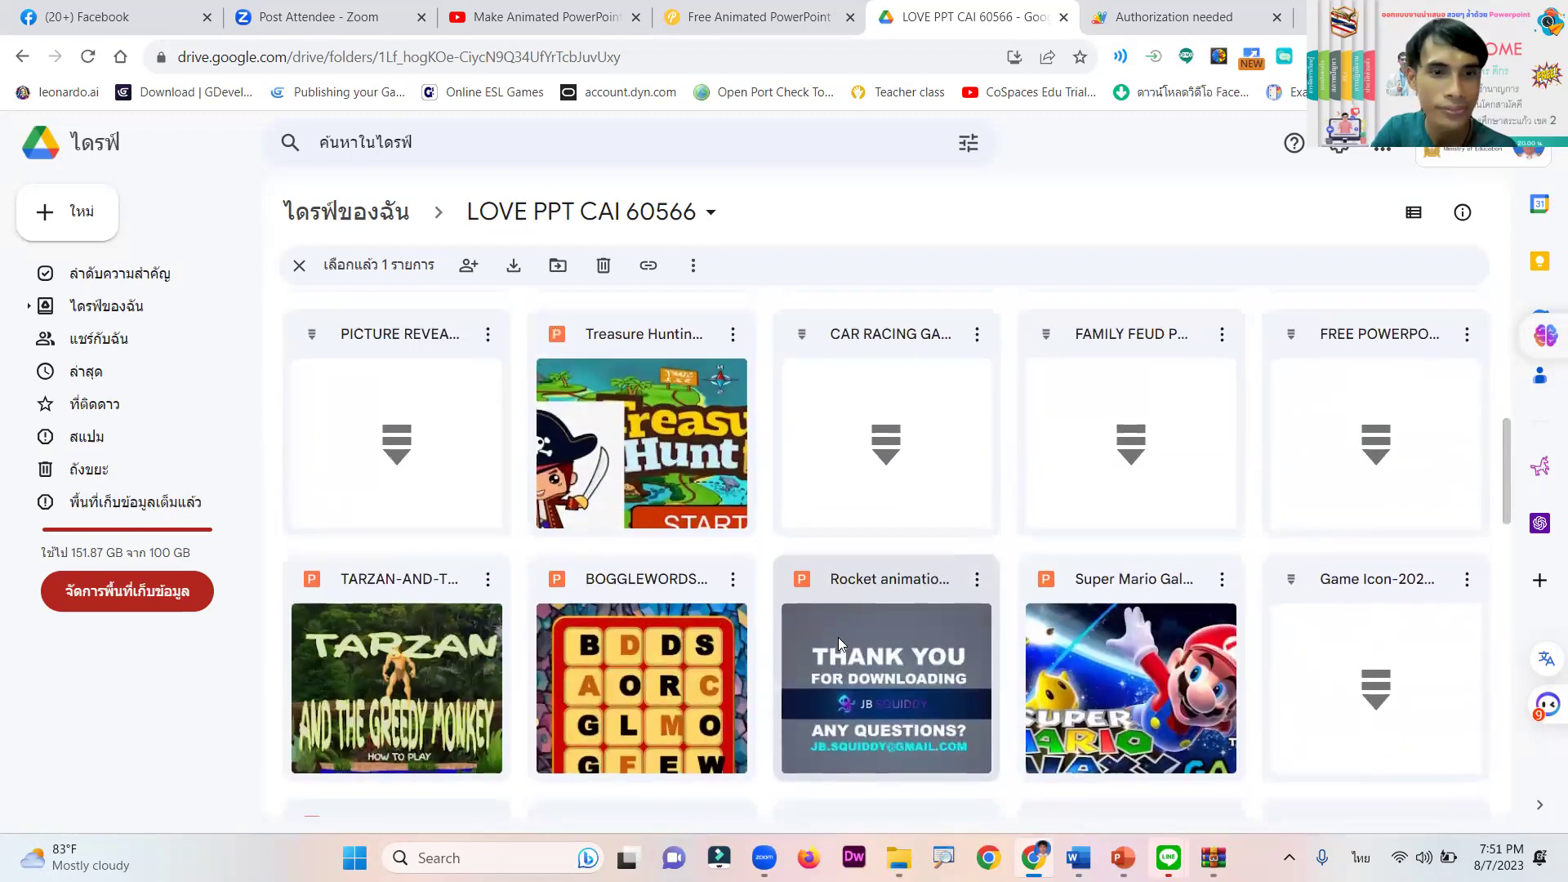
{"action": "scroll", "coordinate": [933, 549], "scroll_direction": "up", "scroll_amount": 2}
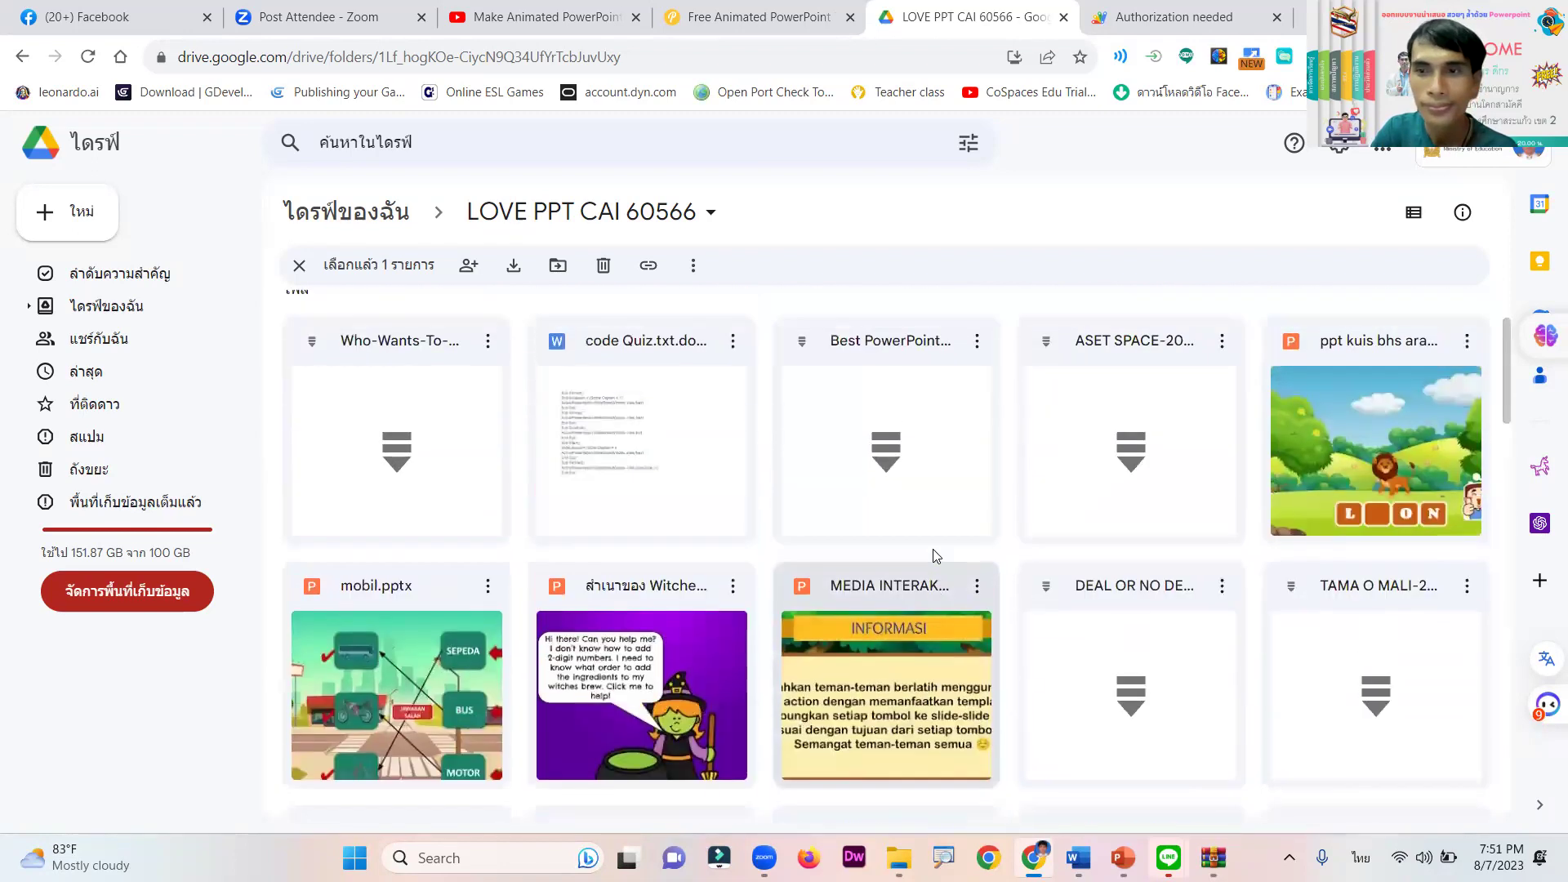
Preview the Best PowerPoint Games for Teachers zip file and download it, accepting the download without a virus scan
{"action": "double_click", "coordinate": [850, 469]}
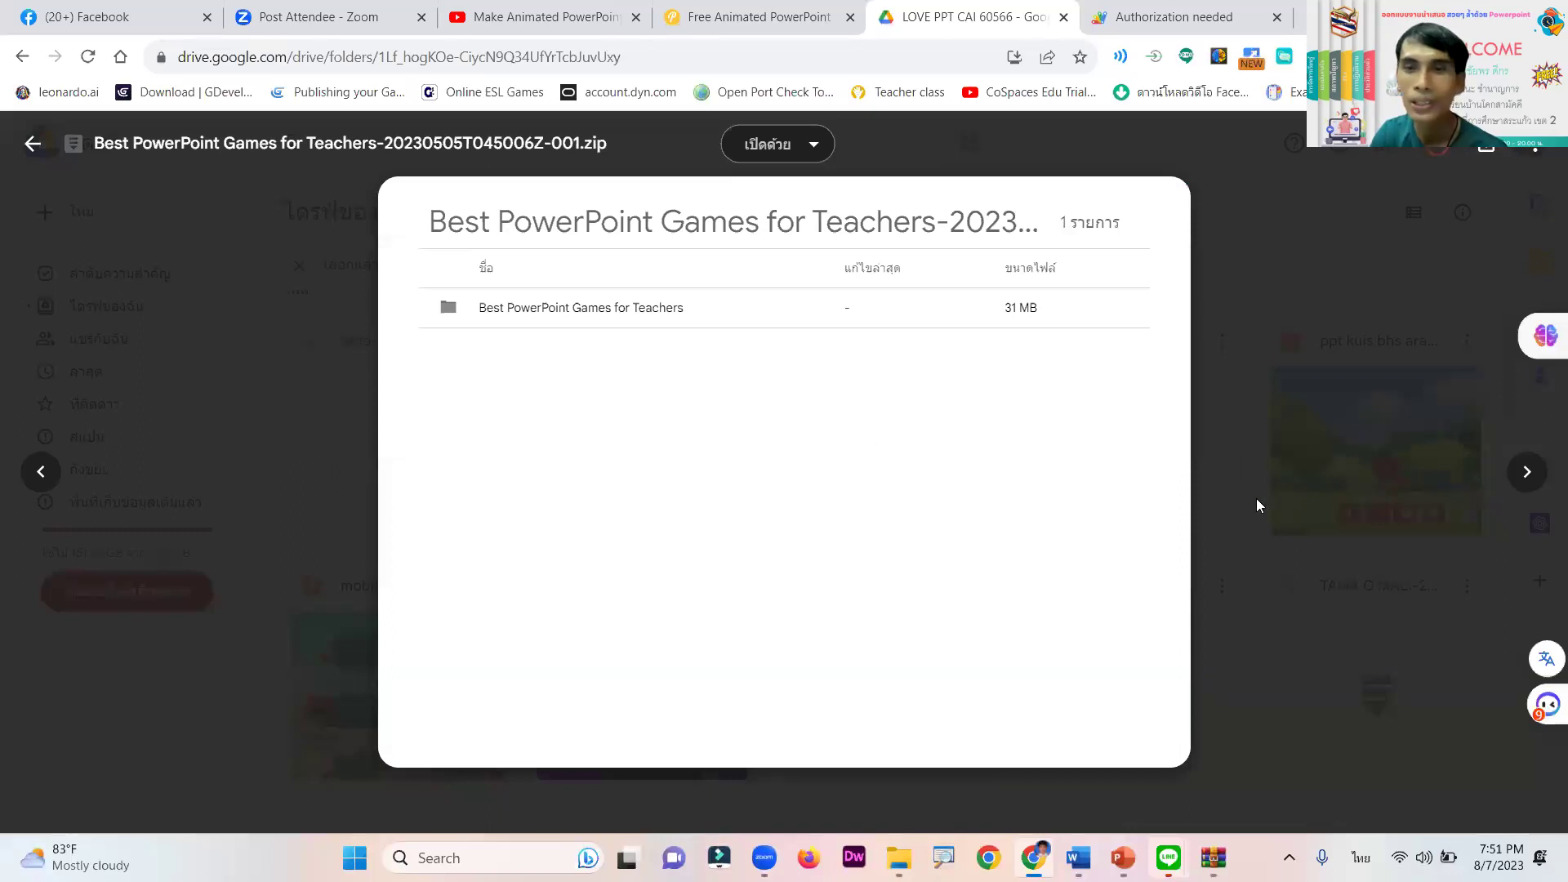
{"action": "left_click", "coordinate": [1225, 286]}
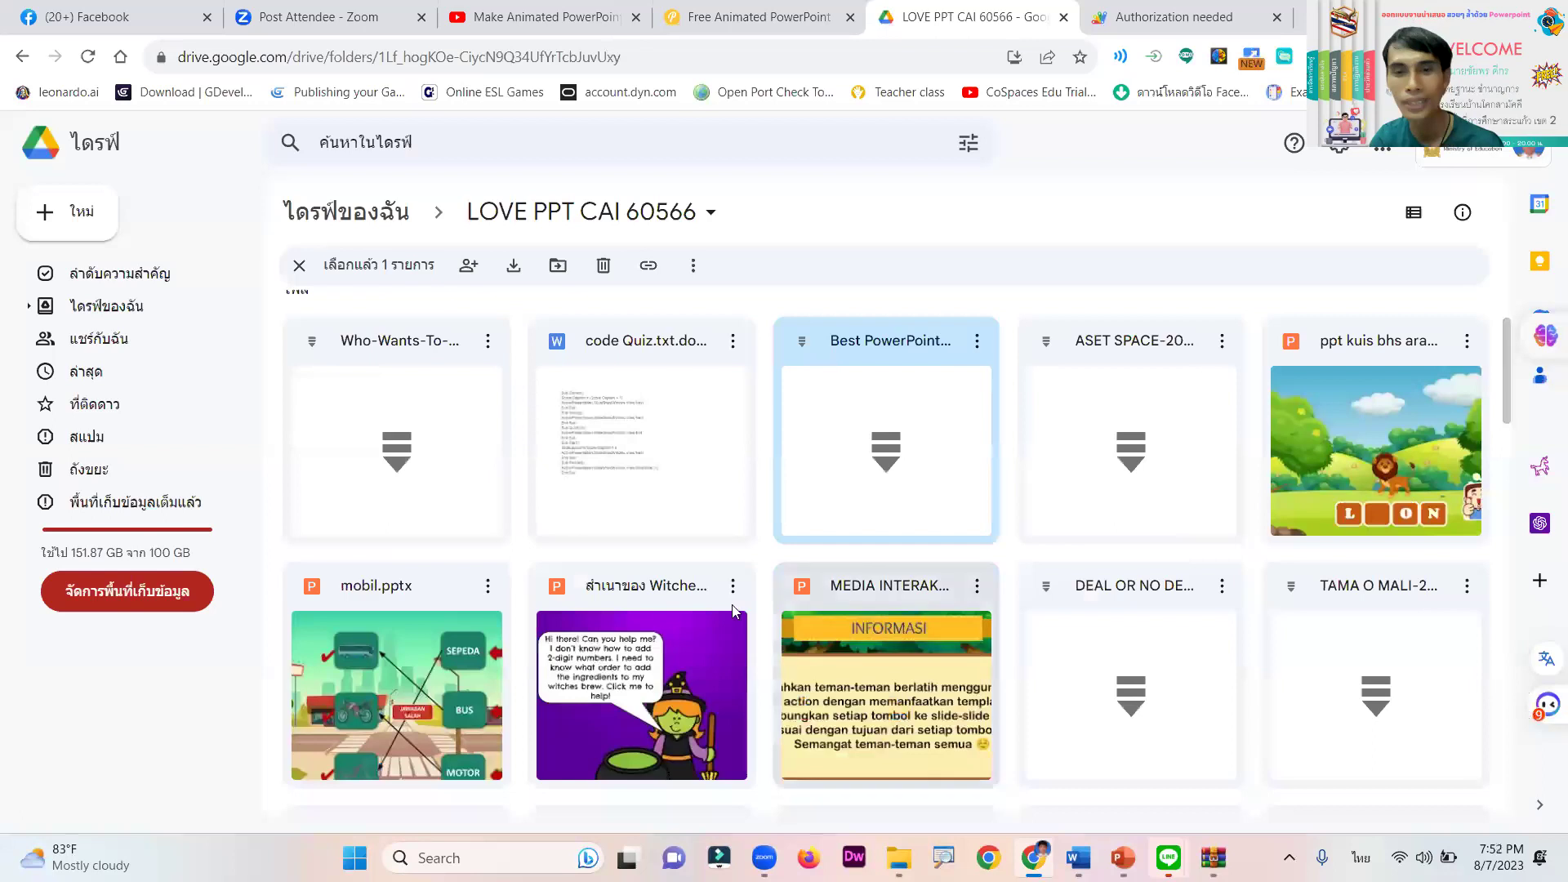
{"action": "left_click", "coordinate": [977, 343]}
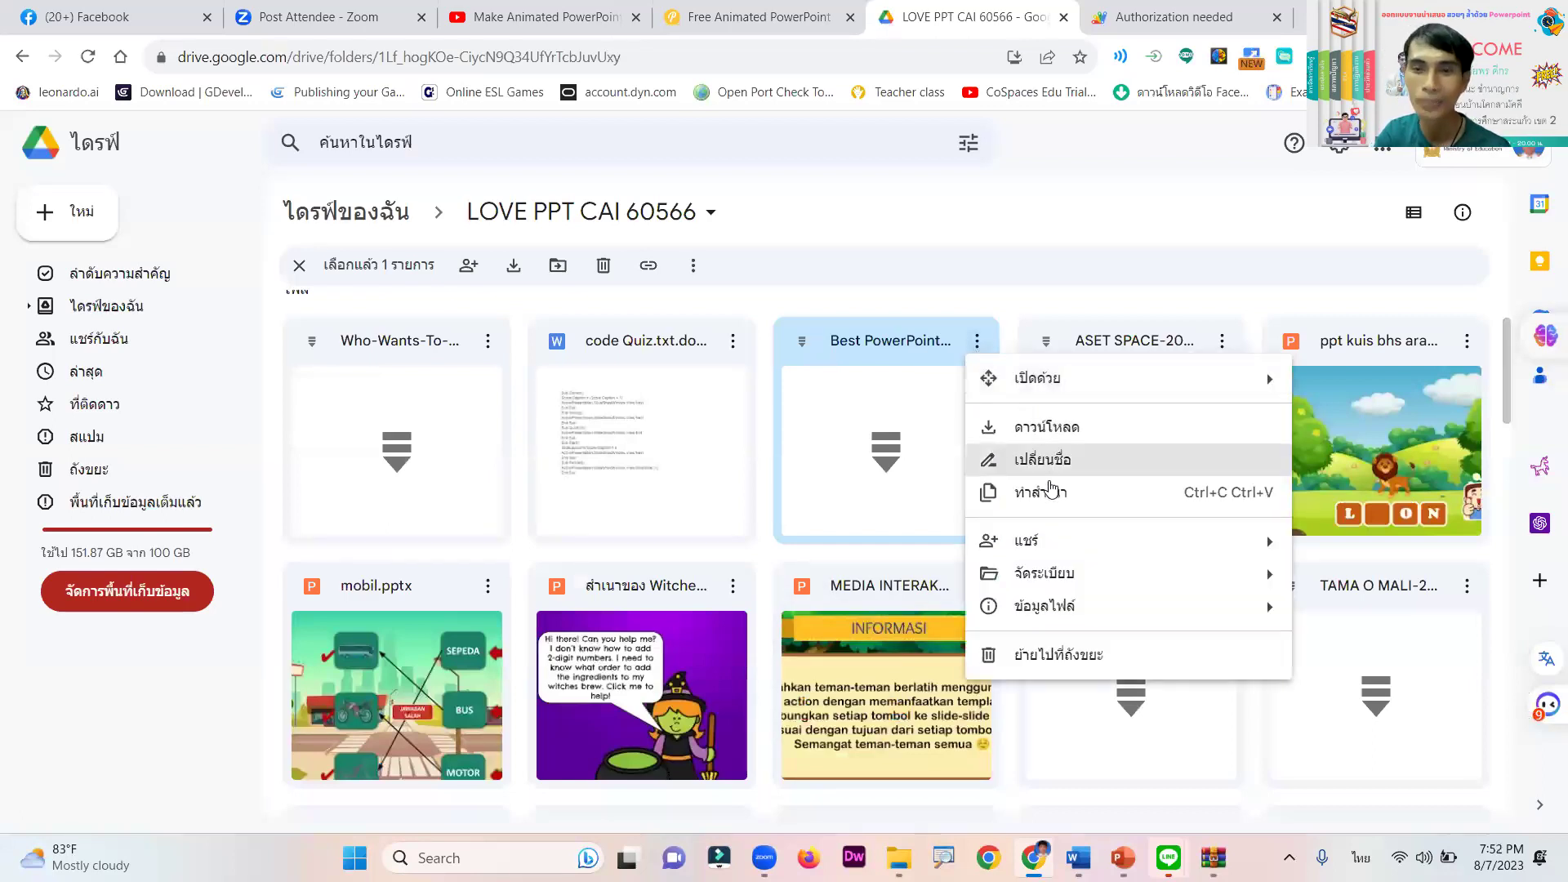
{"action": "left_click", "coordinate": [1059, 431]}
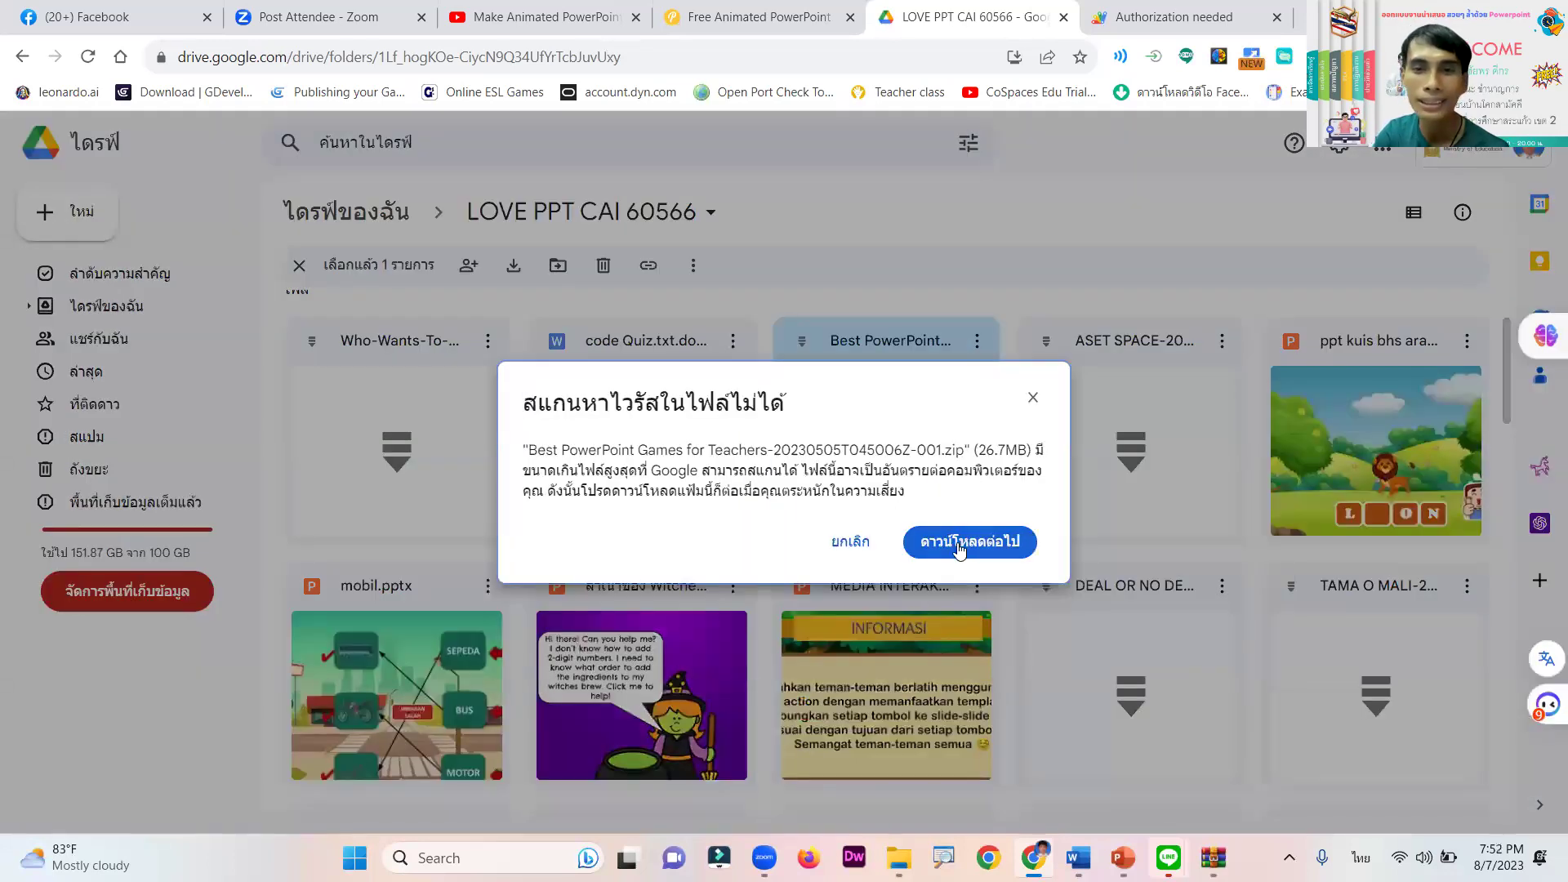
{"action": "left_click", "coordinate": [961, 549]}
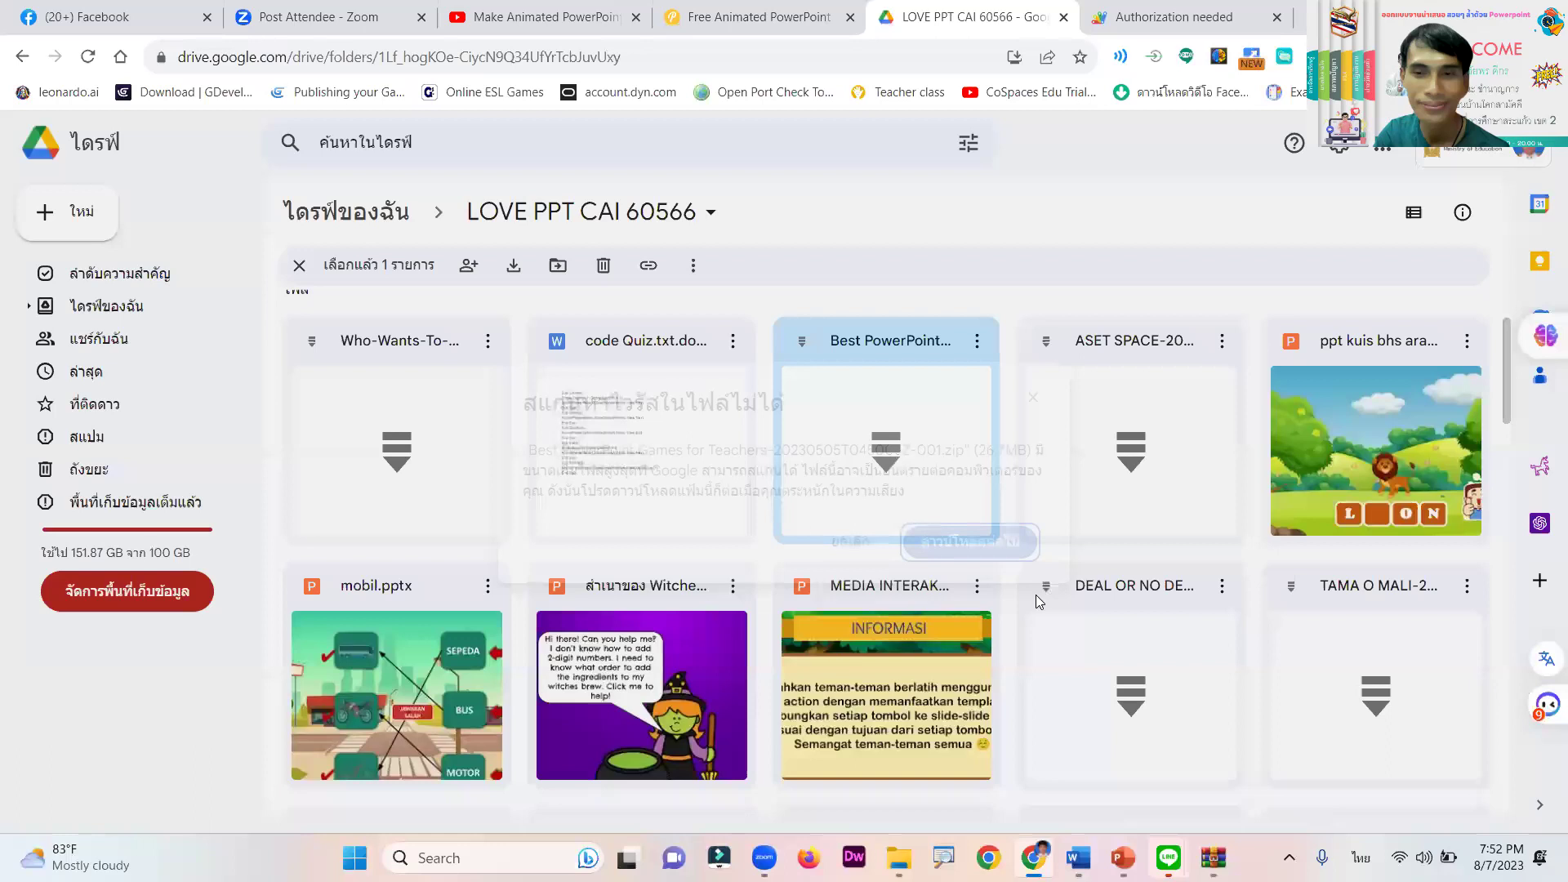
Open the subfolder named new and look through its background images and presentation files
{"action": "scroll", "coordinate": [988, 609], "scroll_direction": "down", "scroll_amount": 8}
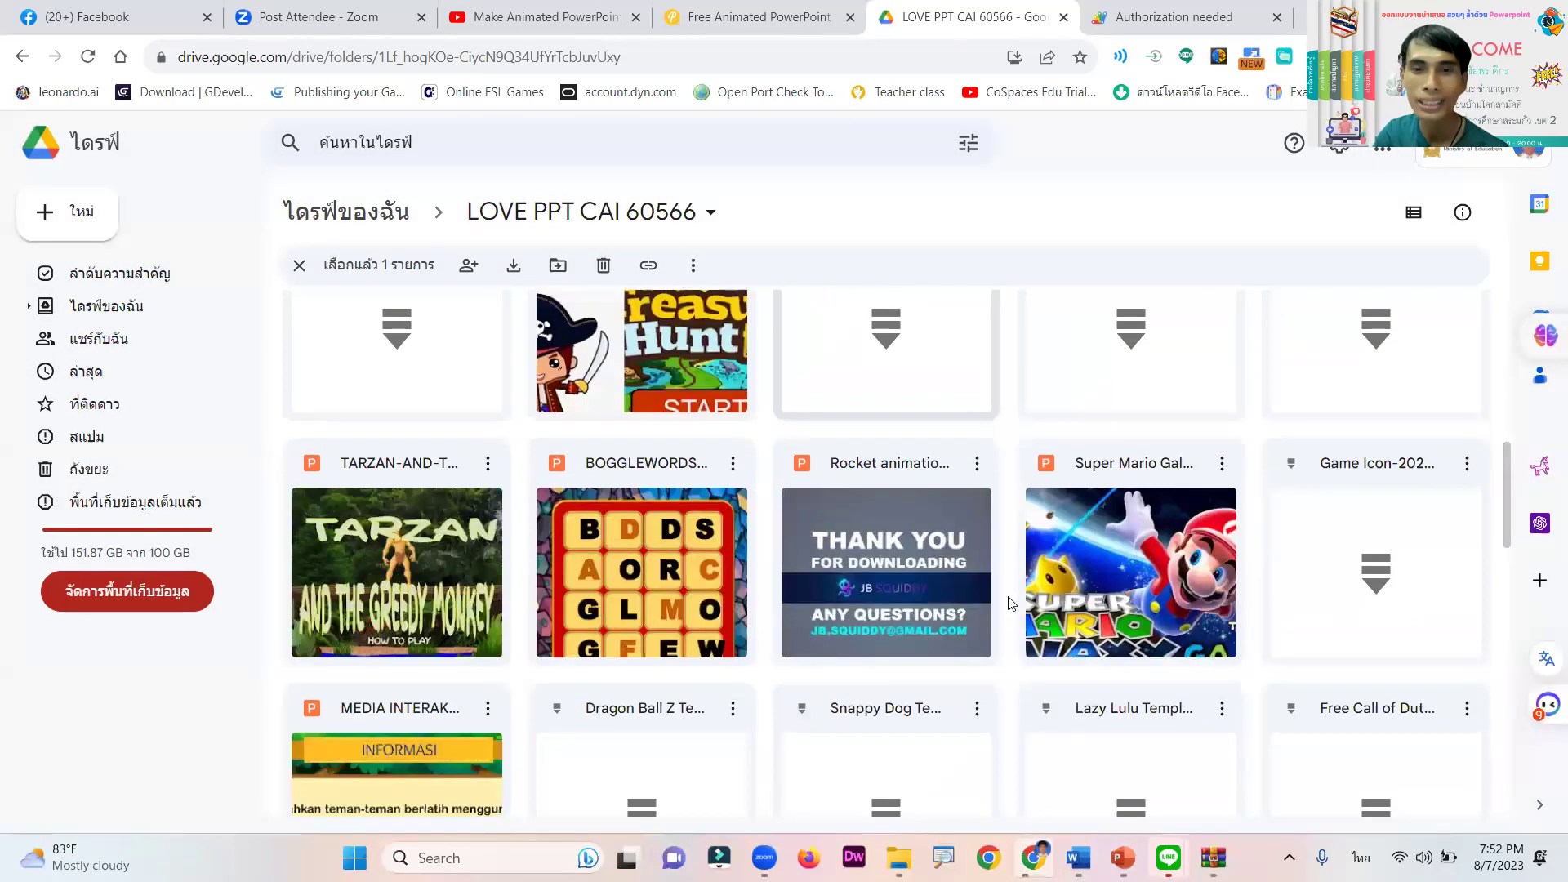
{"action": "scroll", "coordinate": [949, 603], "scroll_direction": "down", "scroll_amount": 3}
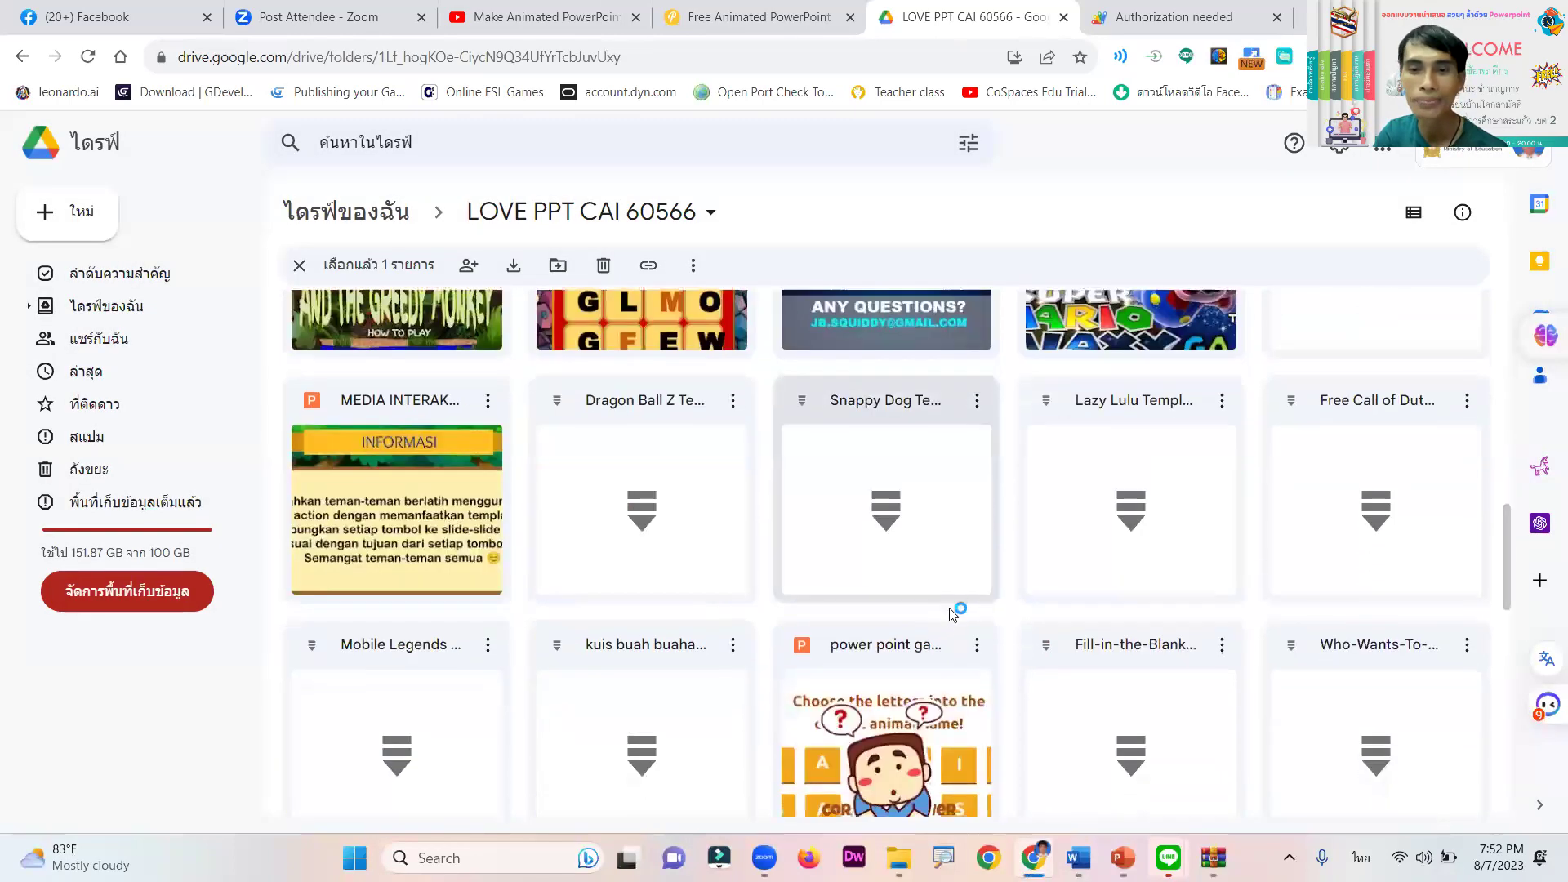
{"action": "scroll", "coordinate": [953, 609], "scroll_direction": "down", "scroll_amount": 3}
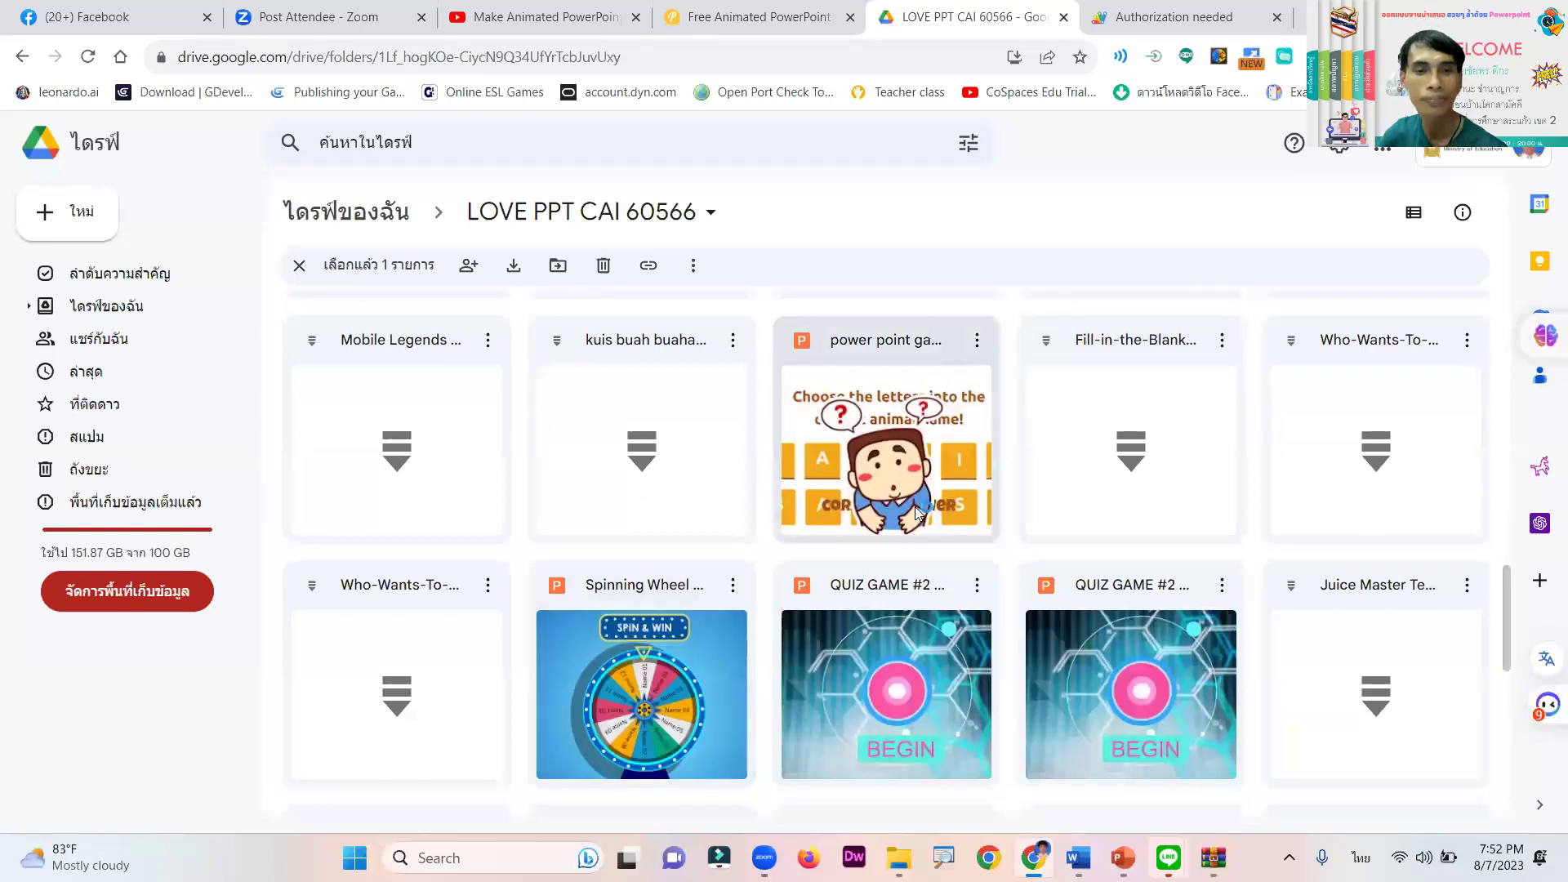
{"action": "scroll", "coordinate": [914, 510], "scroll_direction": "up", "scroll_amount": 15}
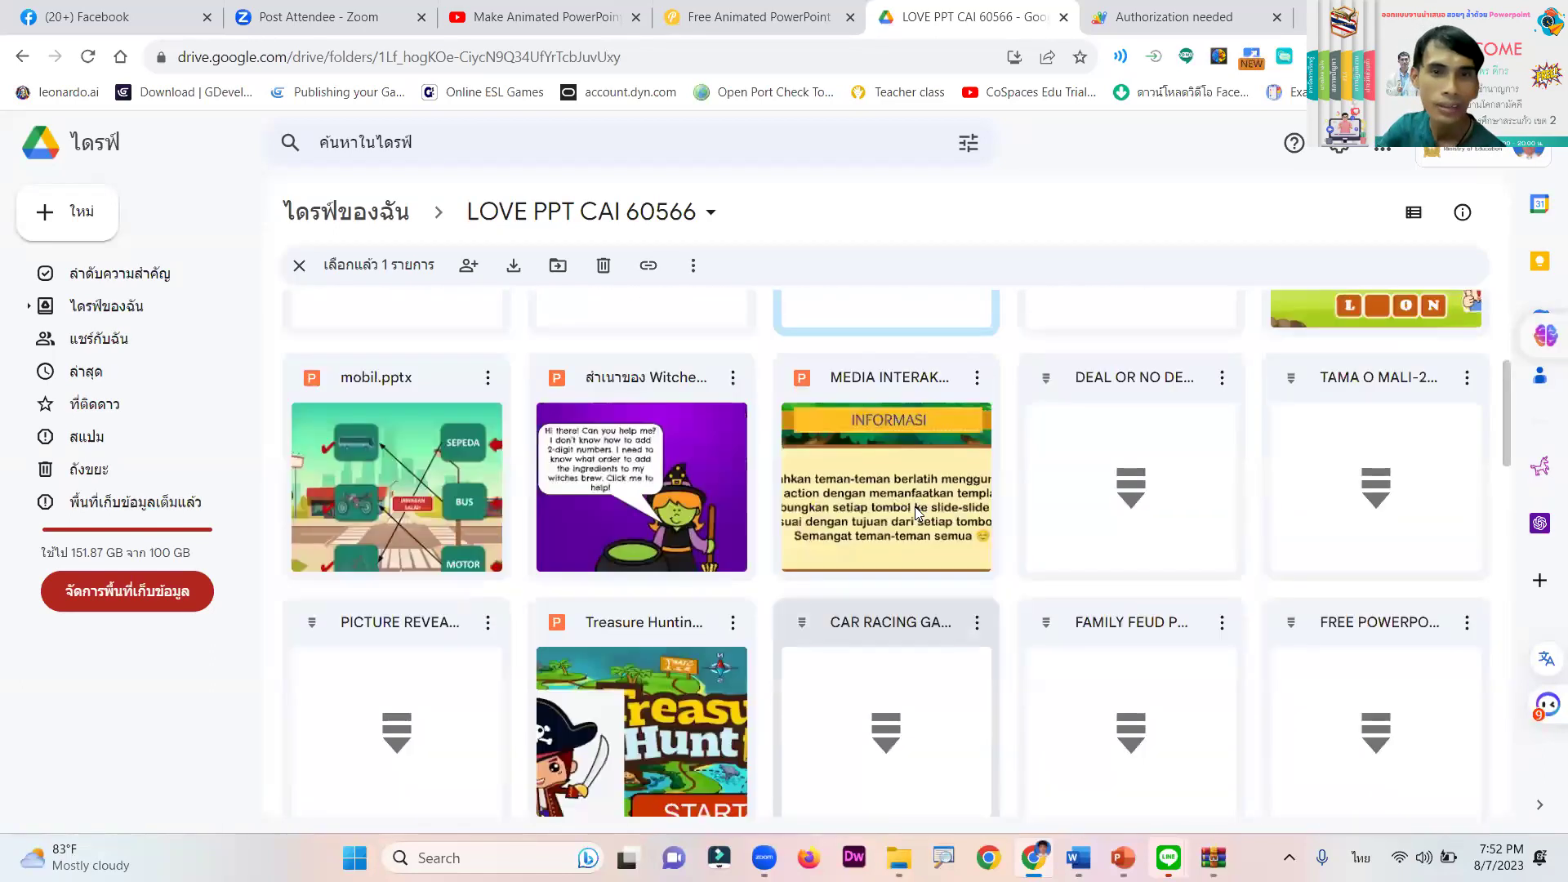
{"action": "scroll", "coordinate": [914, 511], "scroll_direction": "up", "scroll_amount": 4}
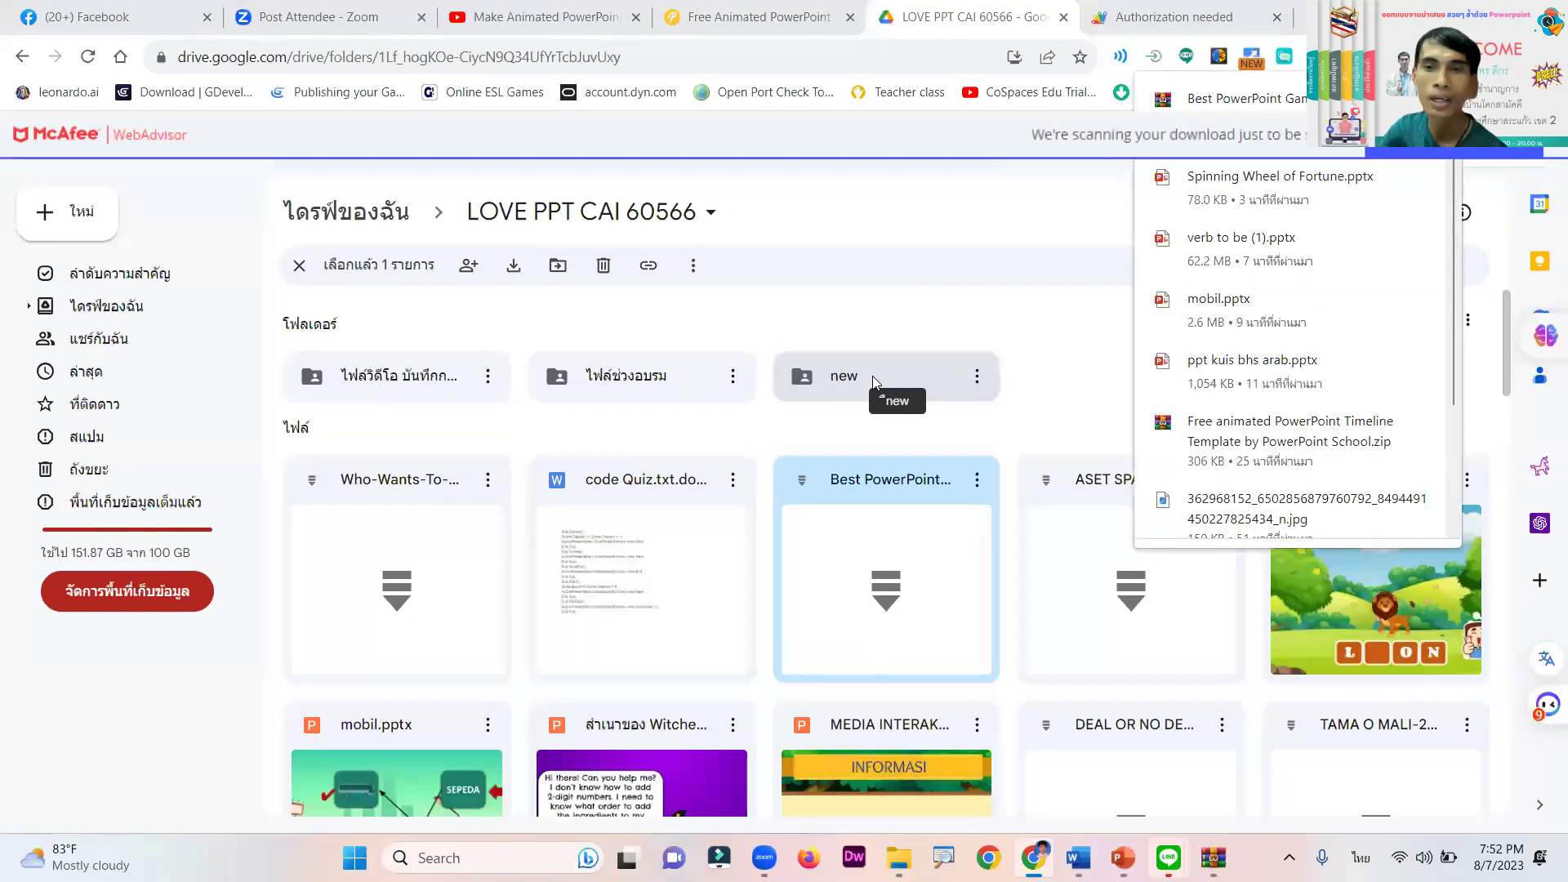
{"action": "double_click", "coordinate": [947, 380]}
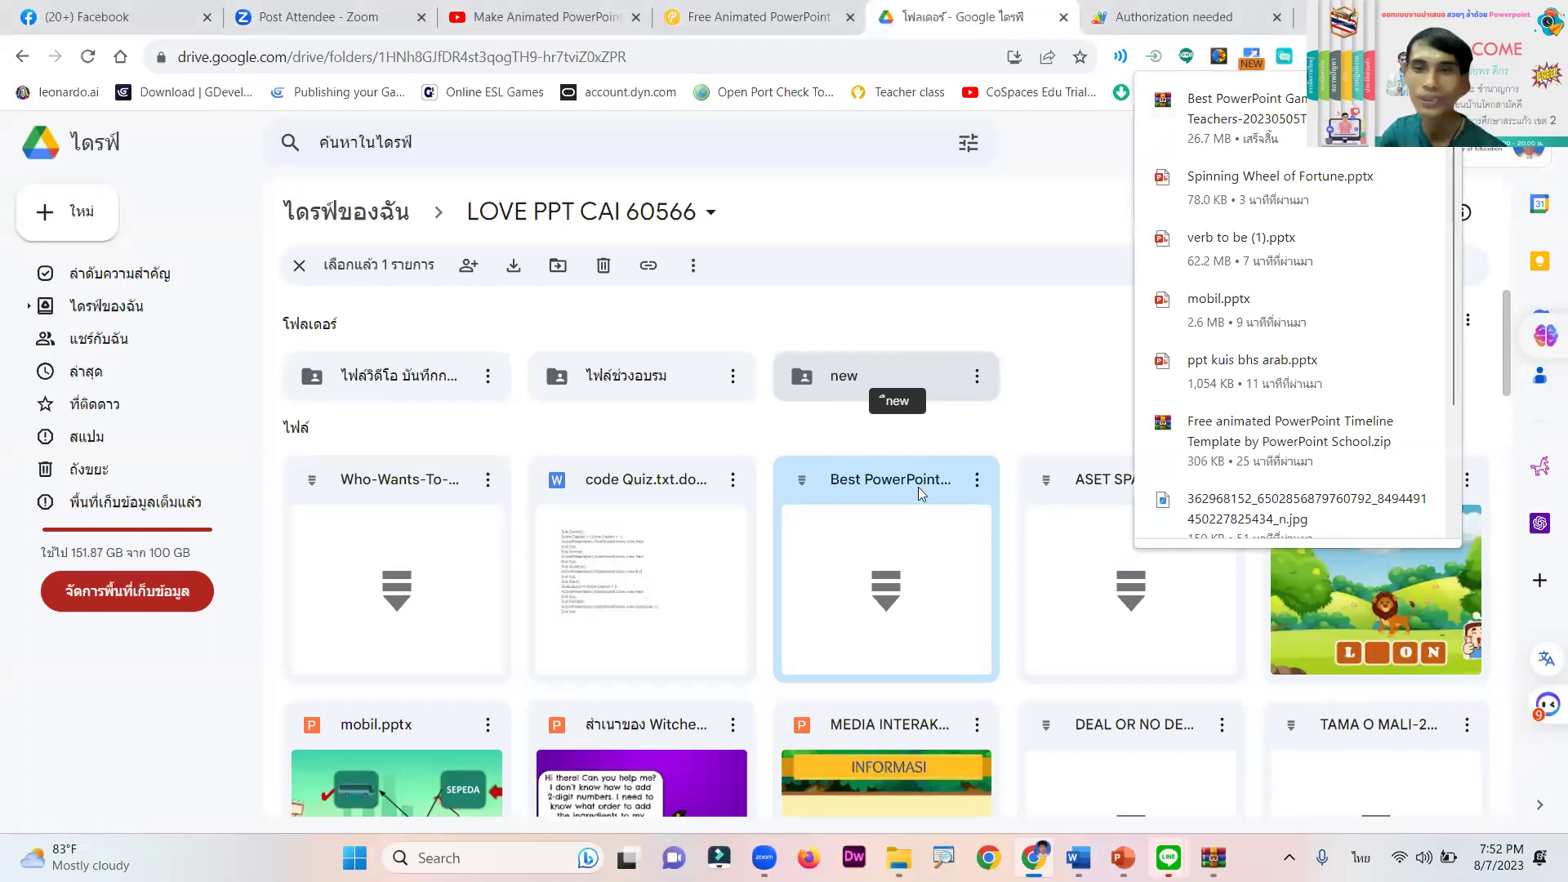
{"action": "double_click", "coordinate": [859, 376]}
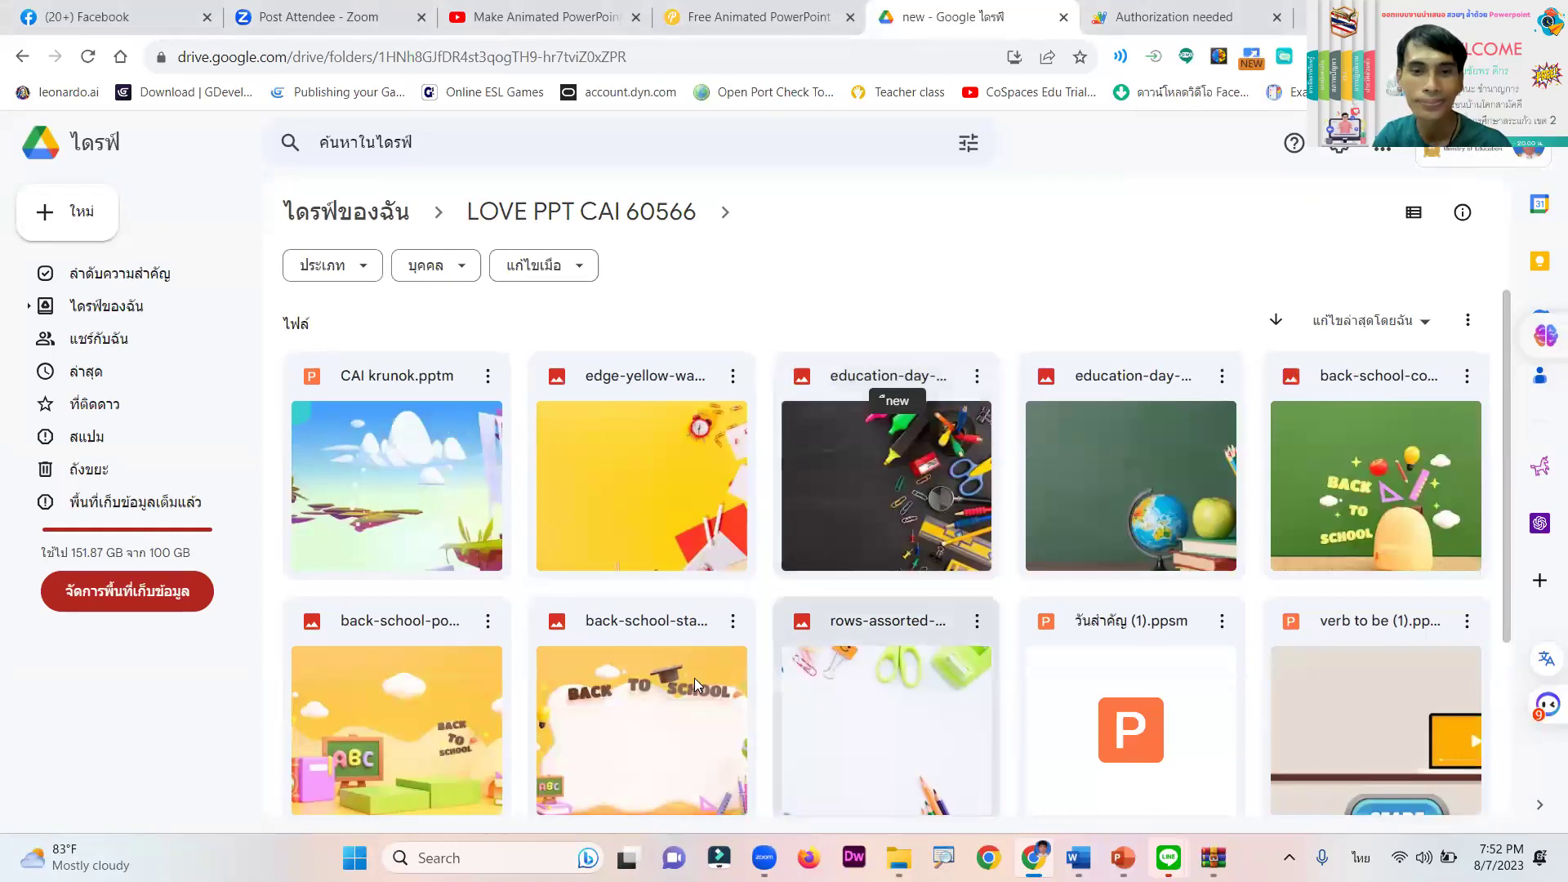
{"action": "scroll", "coordinate": [633, 651], "scroll_direction": "down", "scroll_amount": 3}
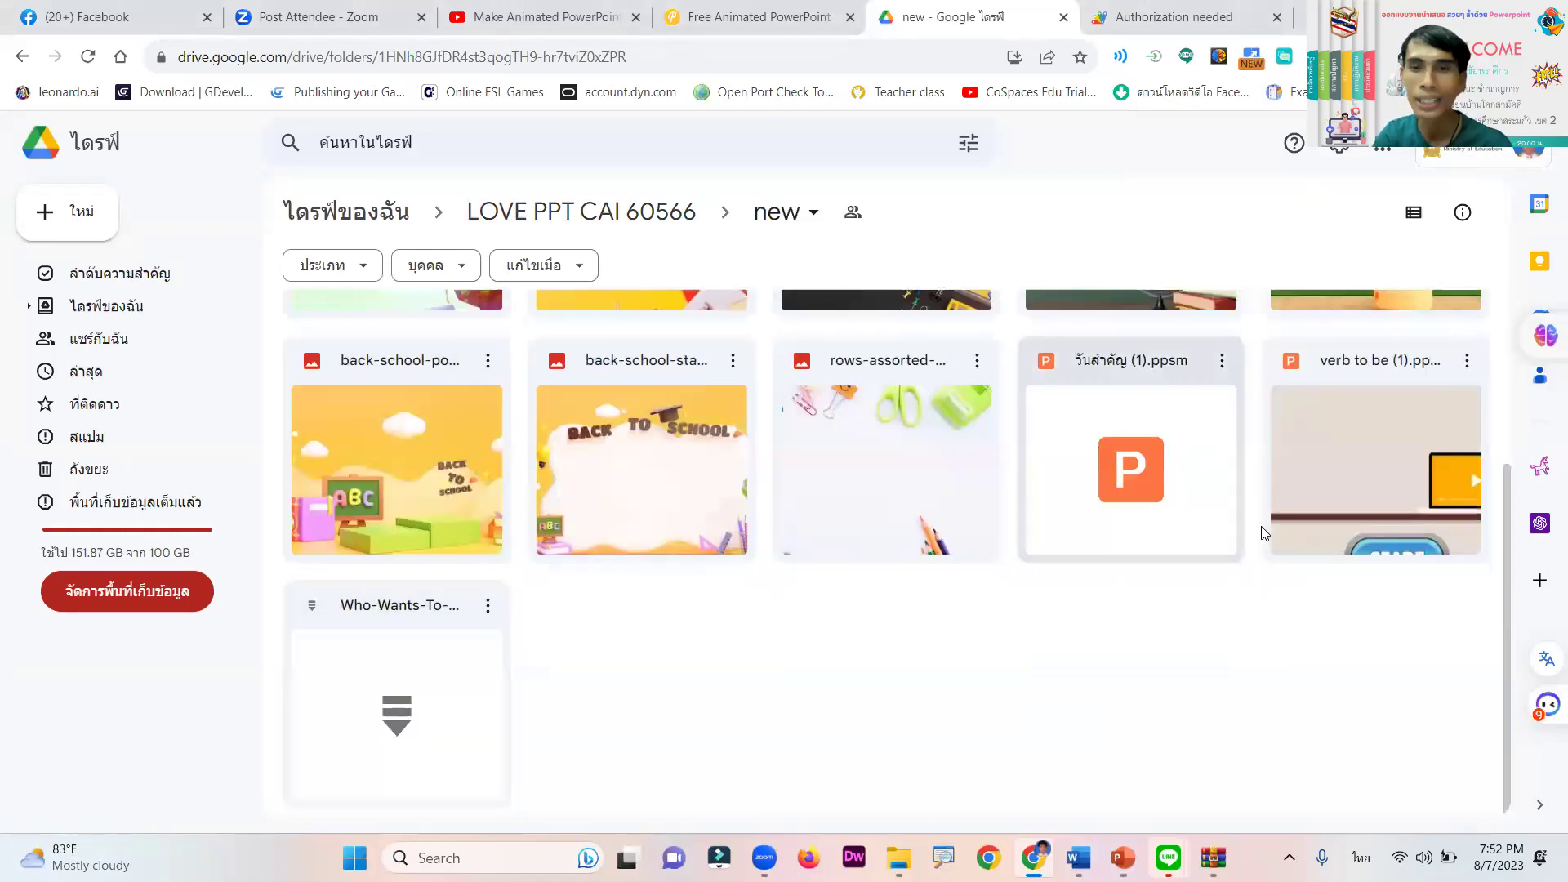
{"action": "scroll", "coordinate": [1262, 532], "scroll_direction": "up", "scroll_amount": 1}
{"action": "scroll", "coordinate": [1265, 530], "scroll_direction": "up", "scroll_amount": 2}
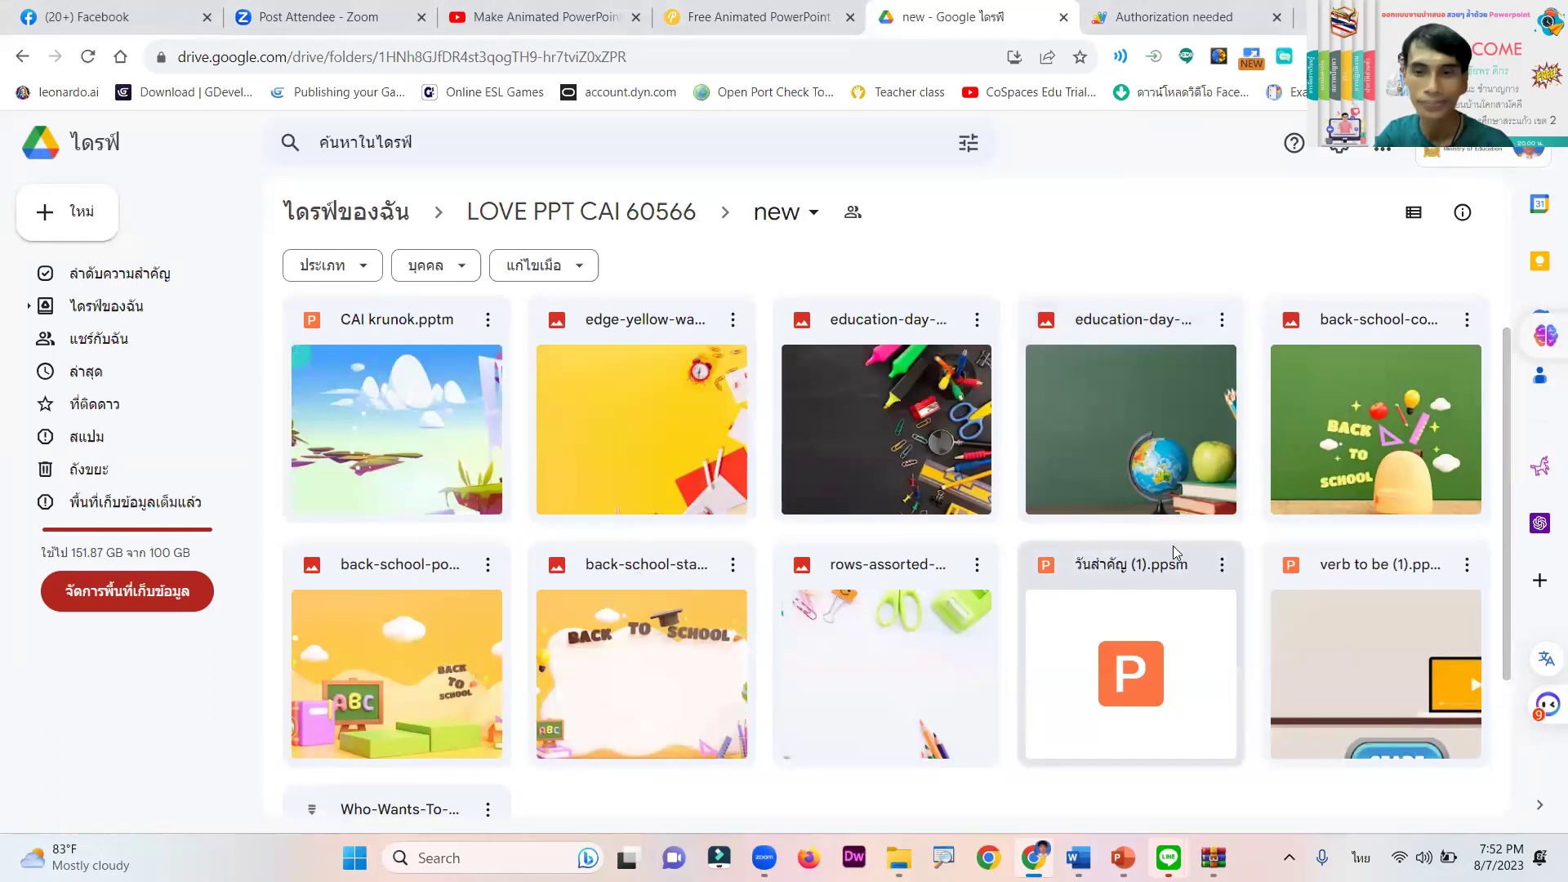
{"action": "scroll", "coordinate": [1082, 562], "scroll_direction": "down", "scroll_amount": 3}
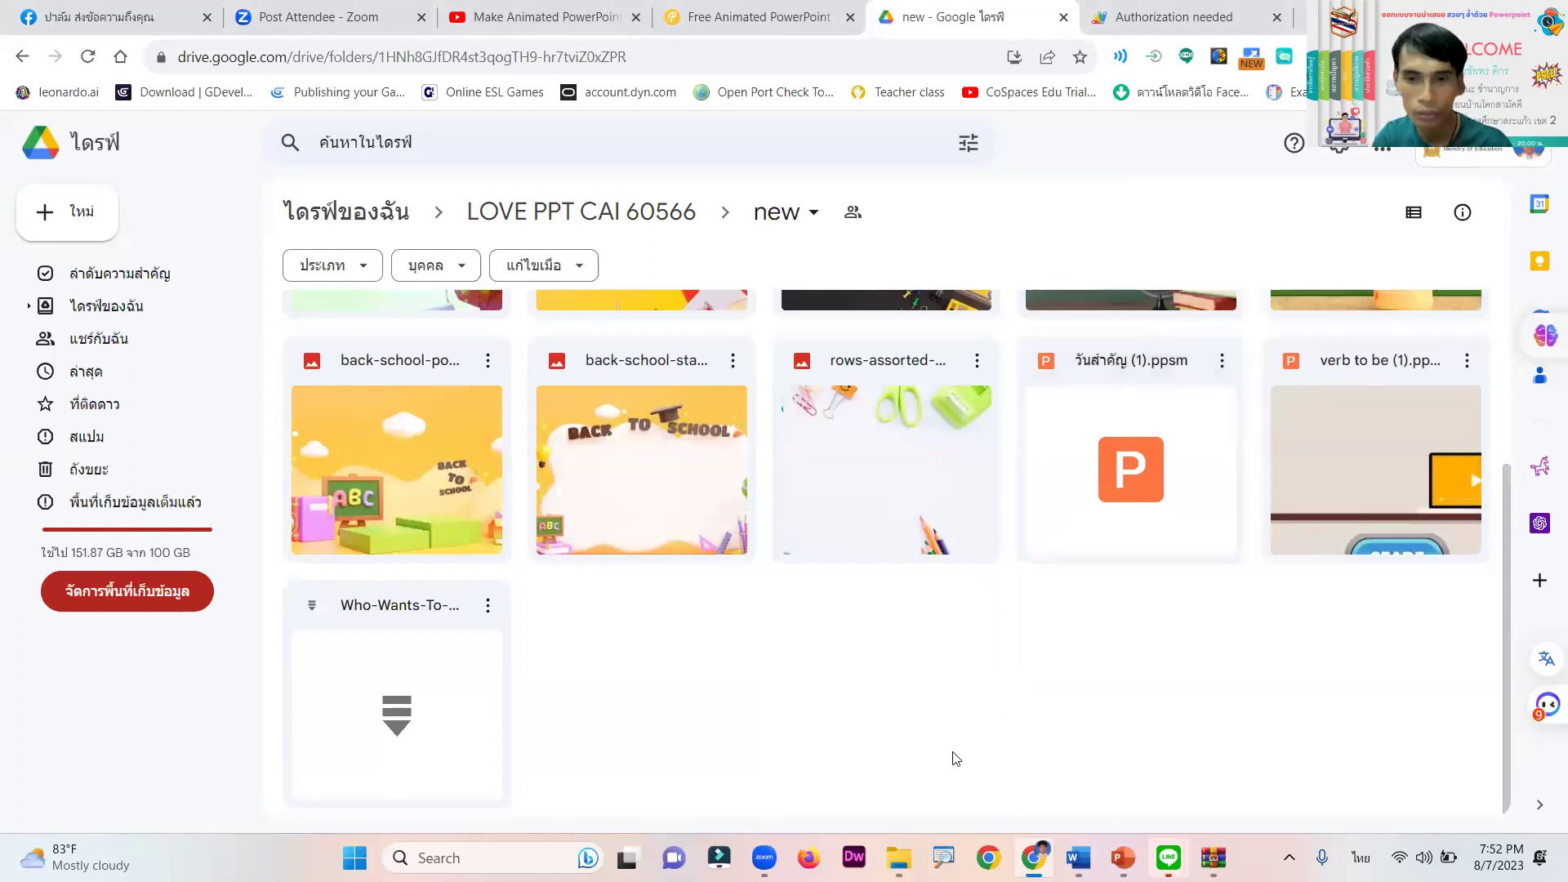
Switch to the Downloads folder in File Explorer and look through the recently downloaded files
{"action": "mouse_move", "coordinate": [899, 858]}
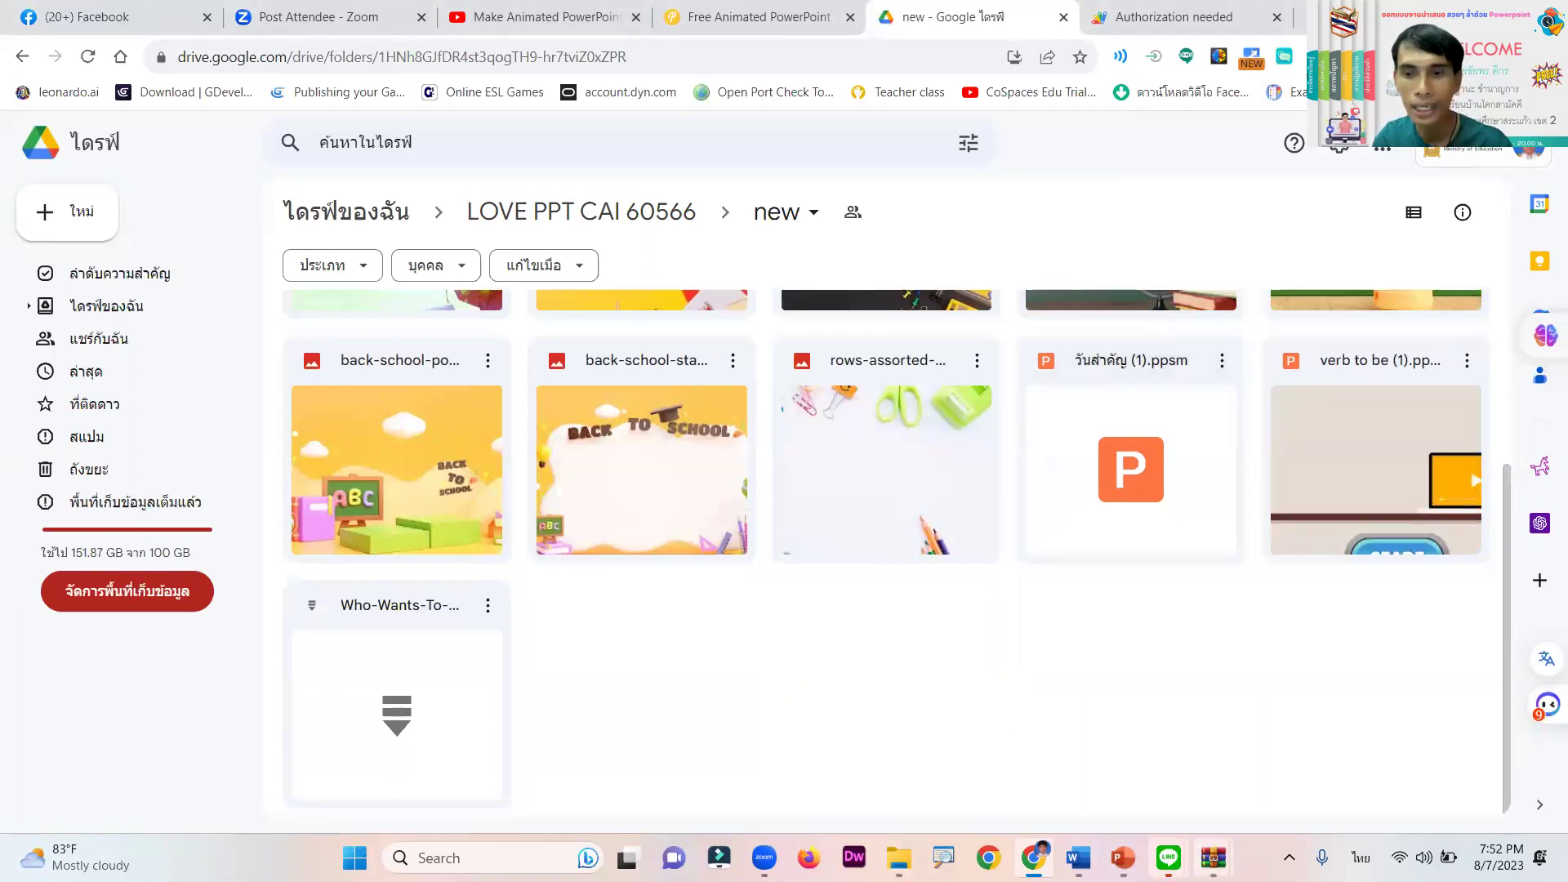
{"action": "mouse_move", "coordinate": [1213, 858]}
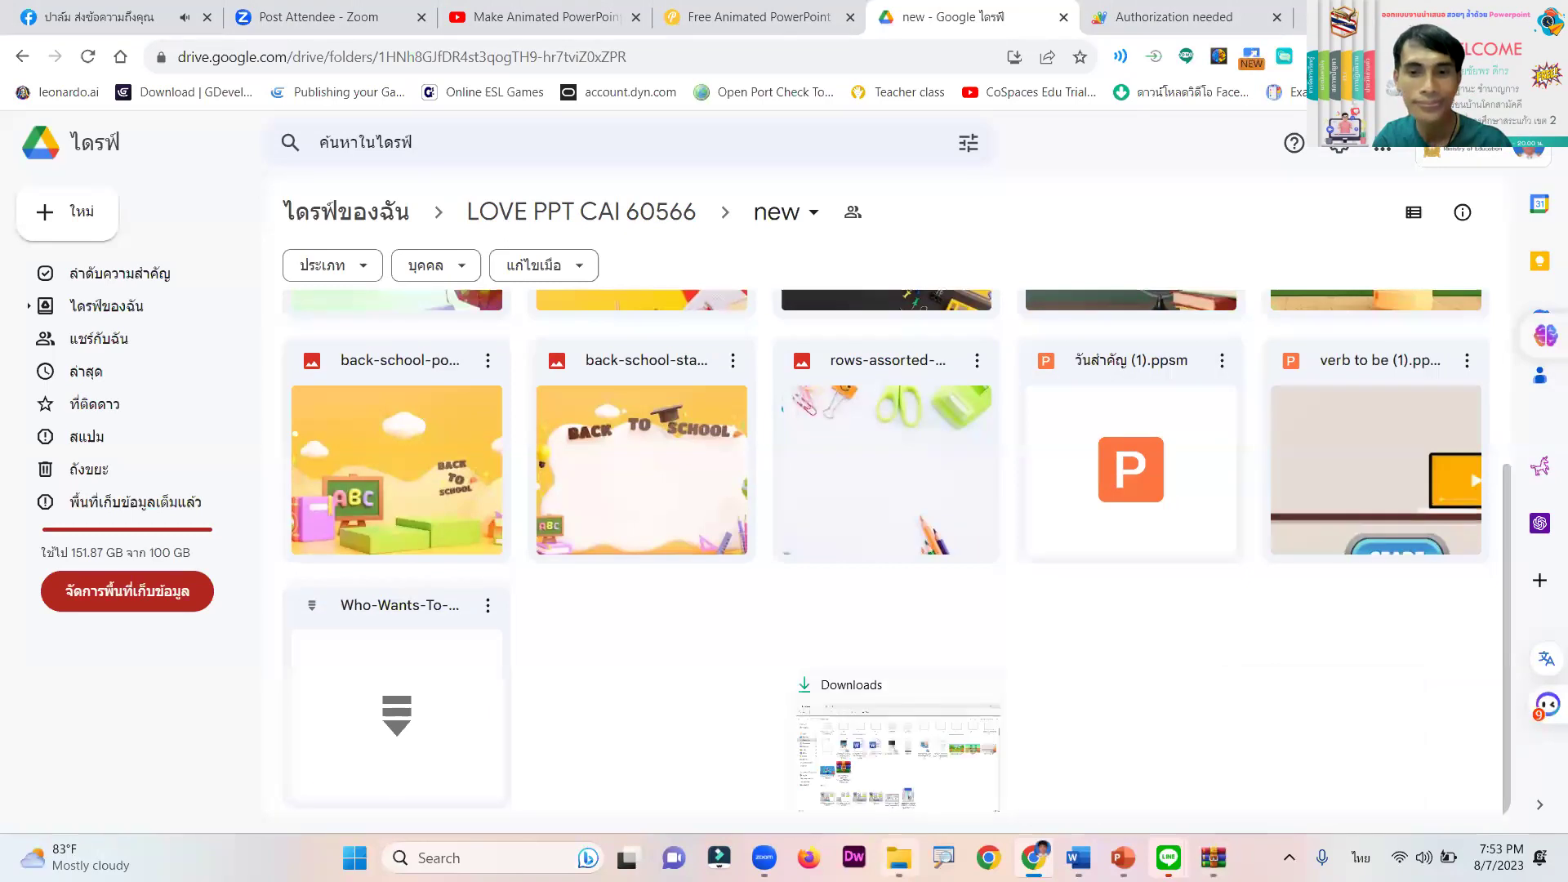
{"action": "left_click", "coordinate": [931, 758]}
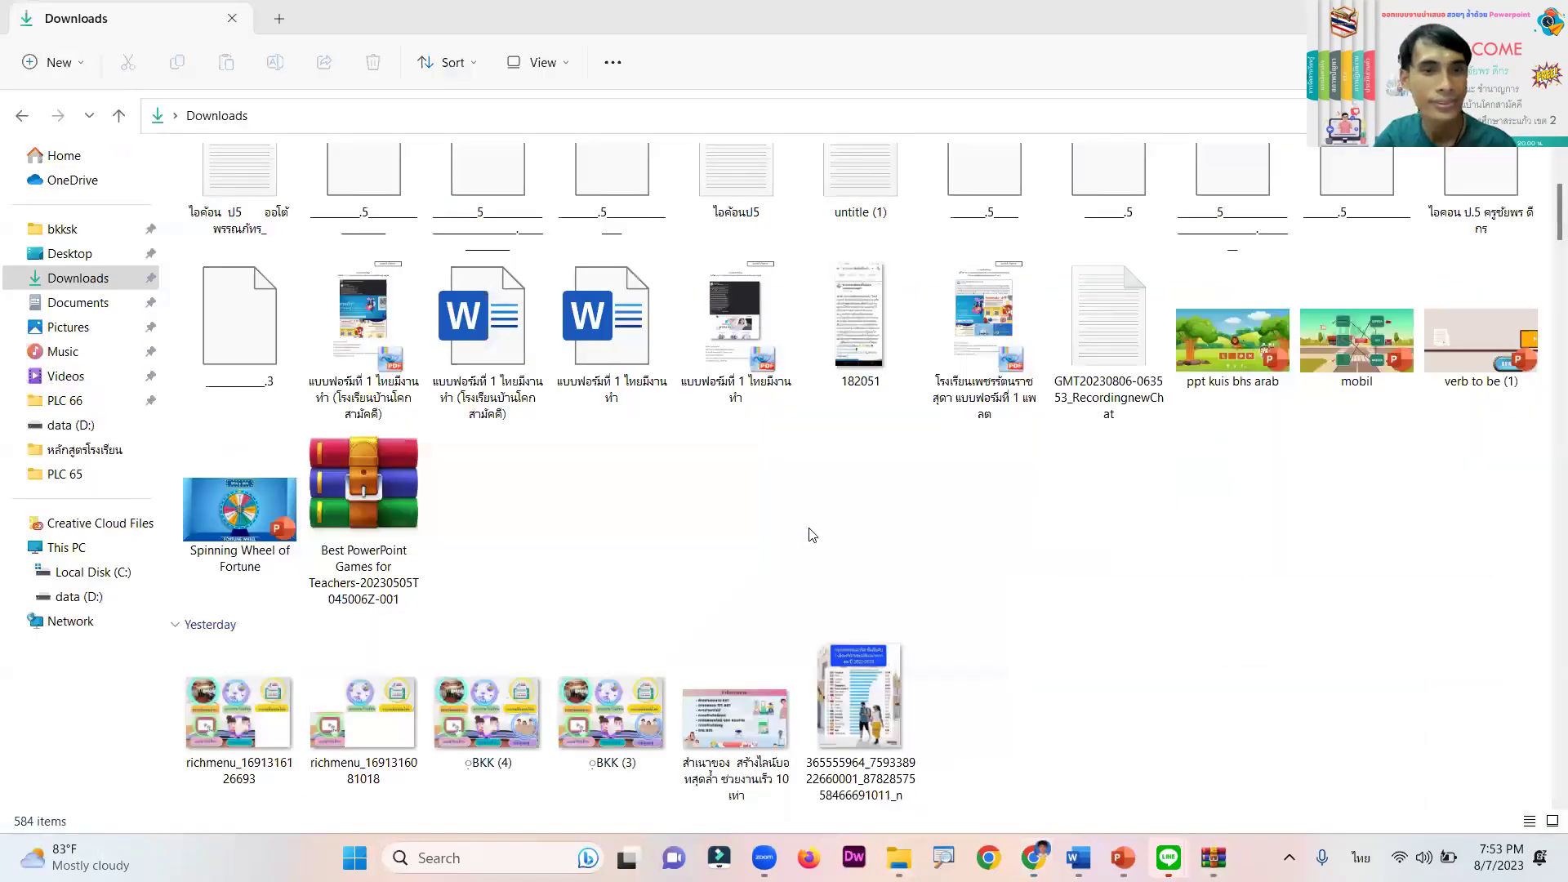
{"action": "scroll", "coordinate": [869, 563], "scroll_direction": "up", "scroll_amount": 3}
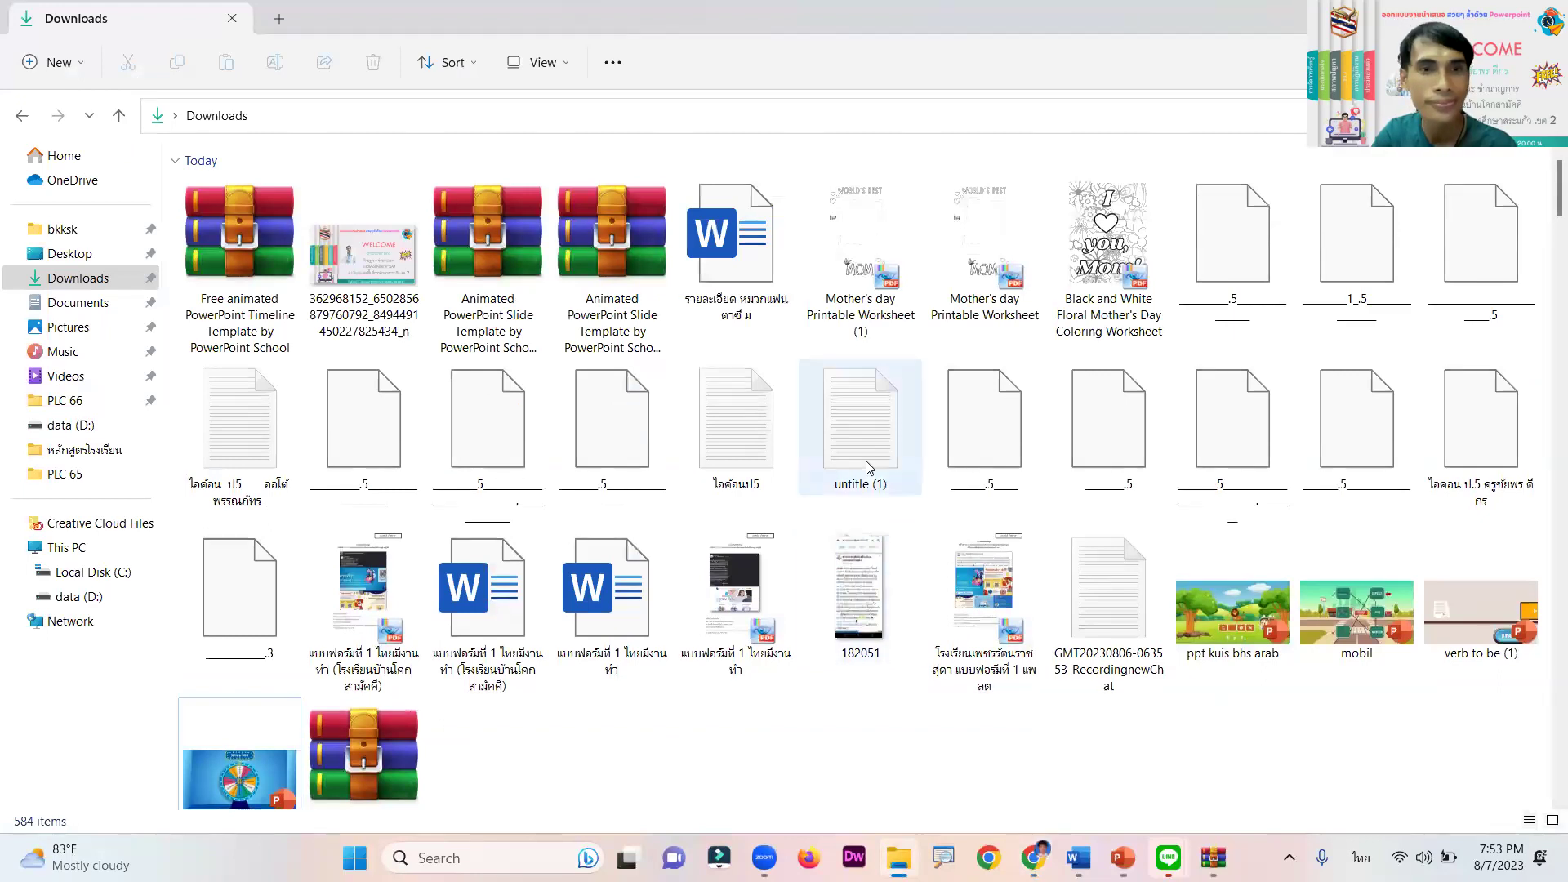
{"action": "scroll", "coordinate": [867, 462], "scroll_direction": "down", "scroll_amount": 7}
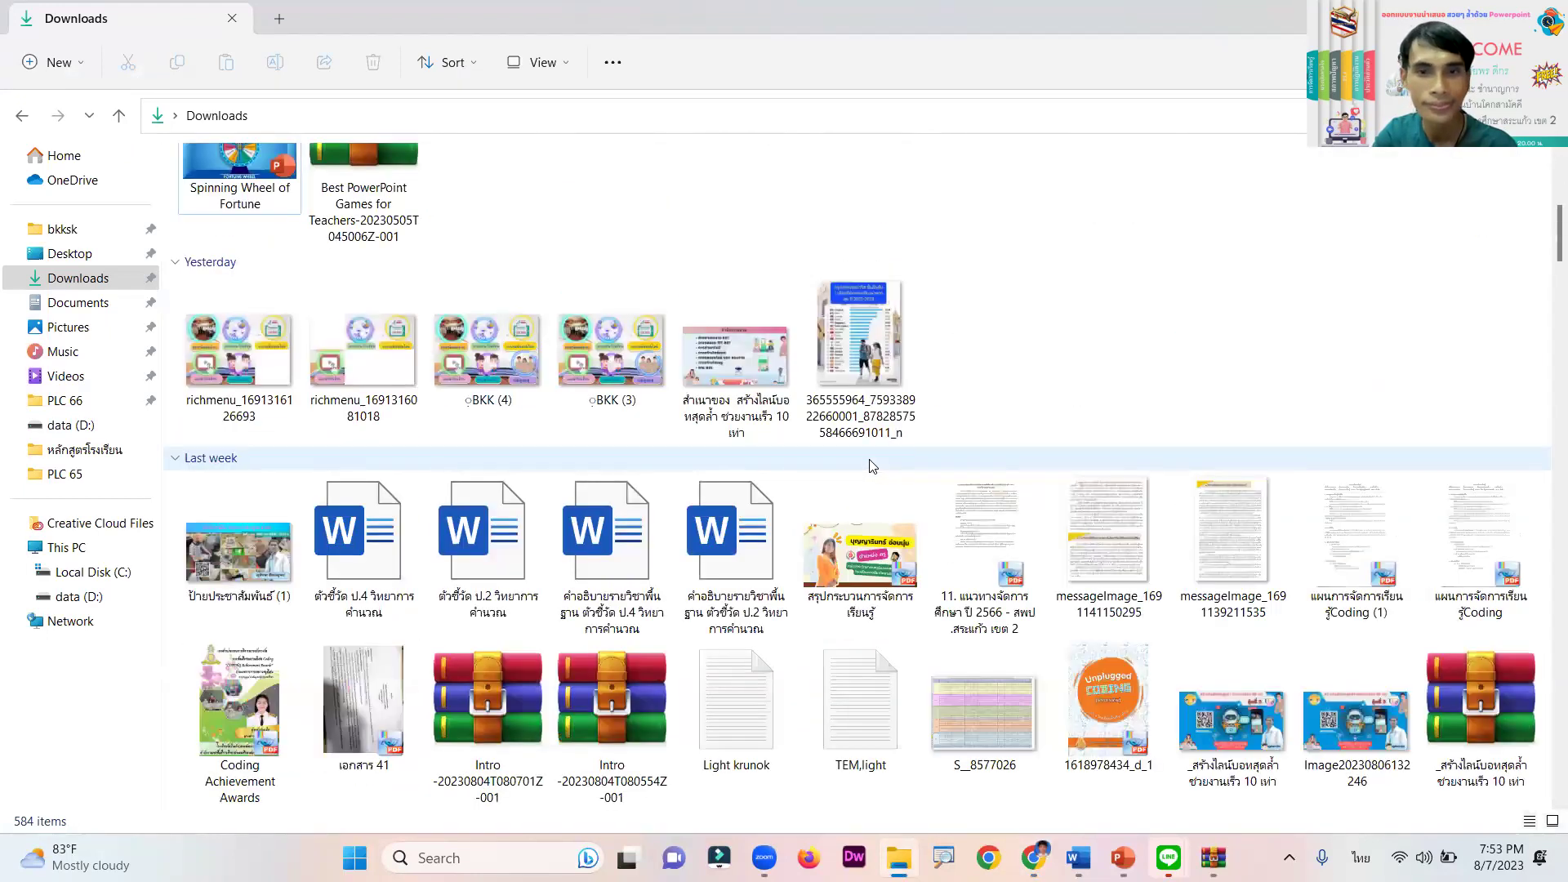
{"action": "scroll", "coordinate": [873, 470], "scroll_direction": "up", "scroll_amount": 7}
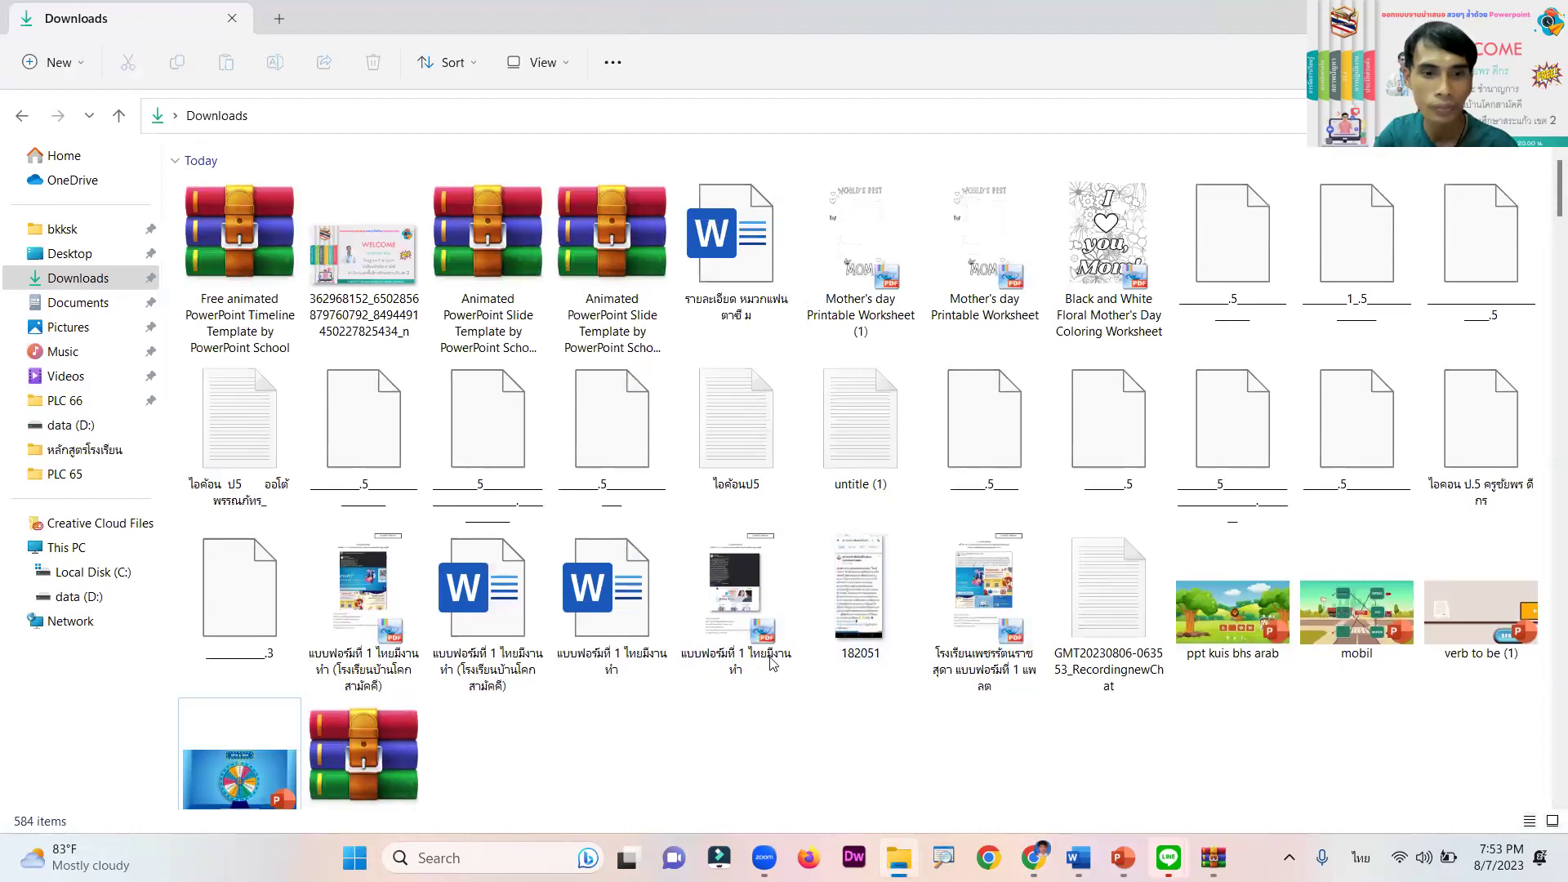
Switch back to Google Drive in the browser and return to the parent folder LOVE PPT CAI 60566
{"action": "mouse_move", "coordinate": [900, 857]}
{"action": "left_click", "coordinate": [1033, 857]}
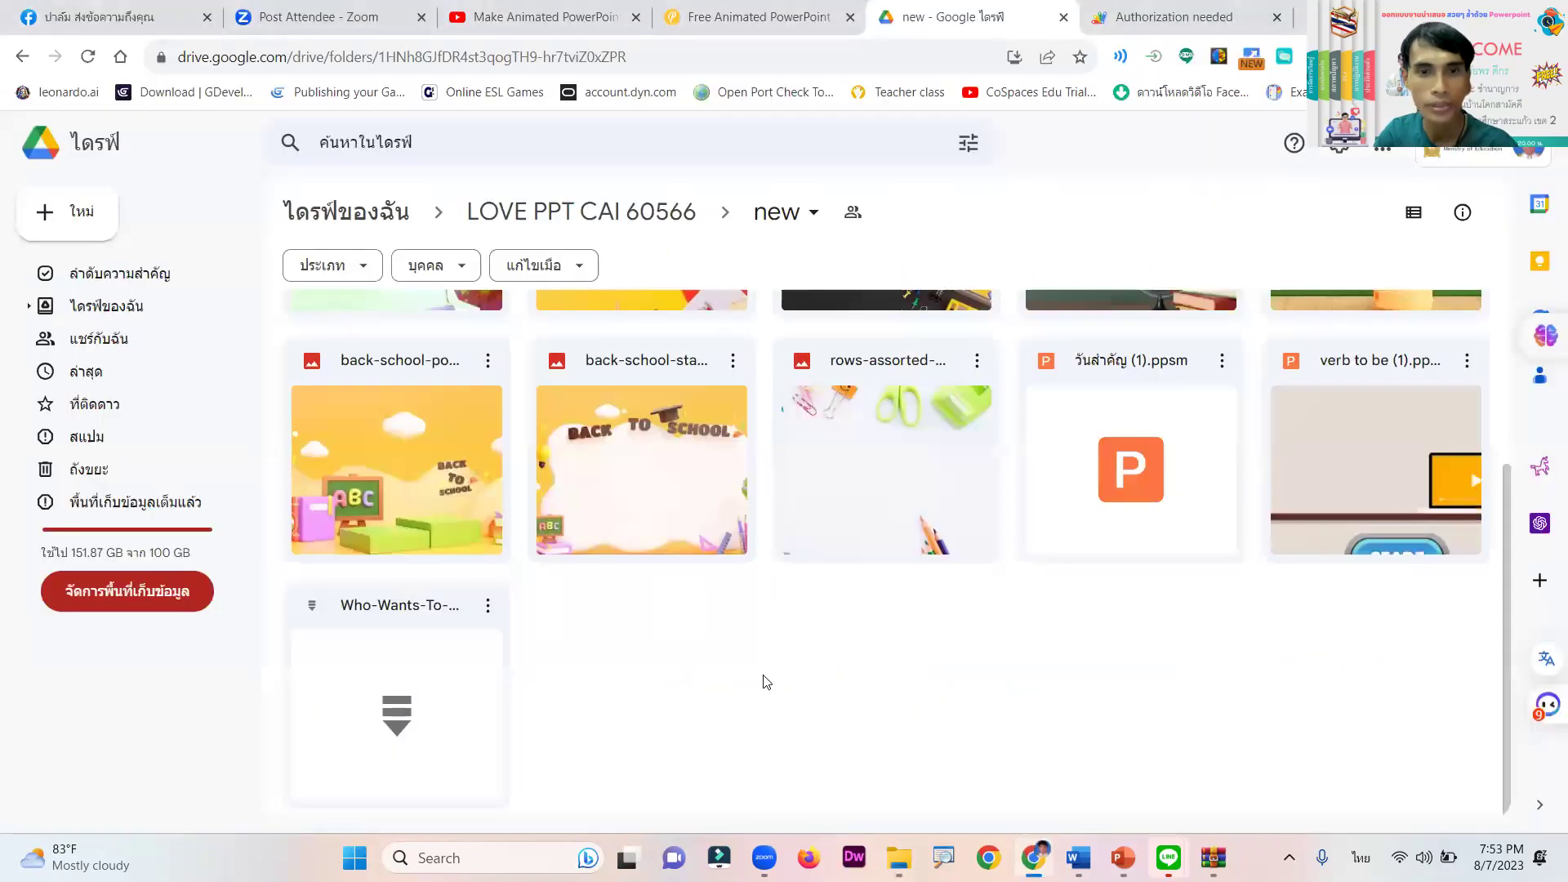
{"action": "scroll", "coordinate": [763, 654], "scroll_direction": "up", "scroll_amount": 5}
{"action": "left_click", "coordinate": [608, 209]}
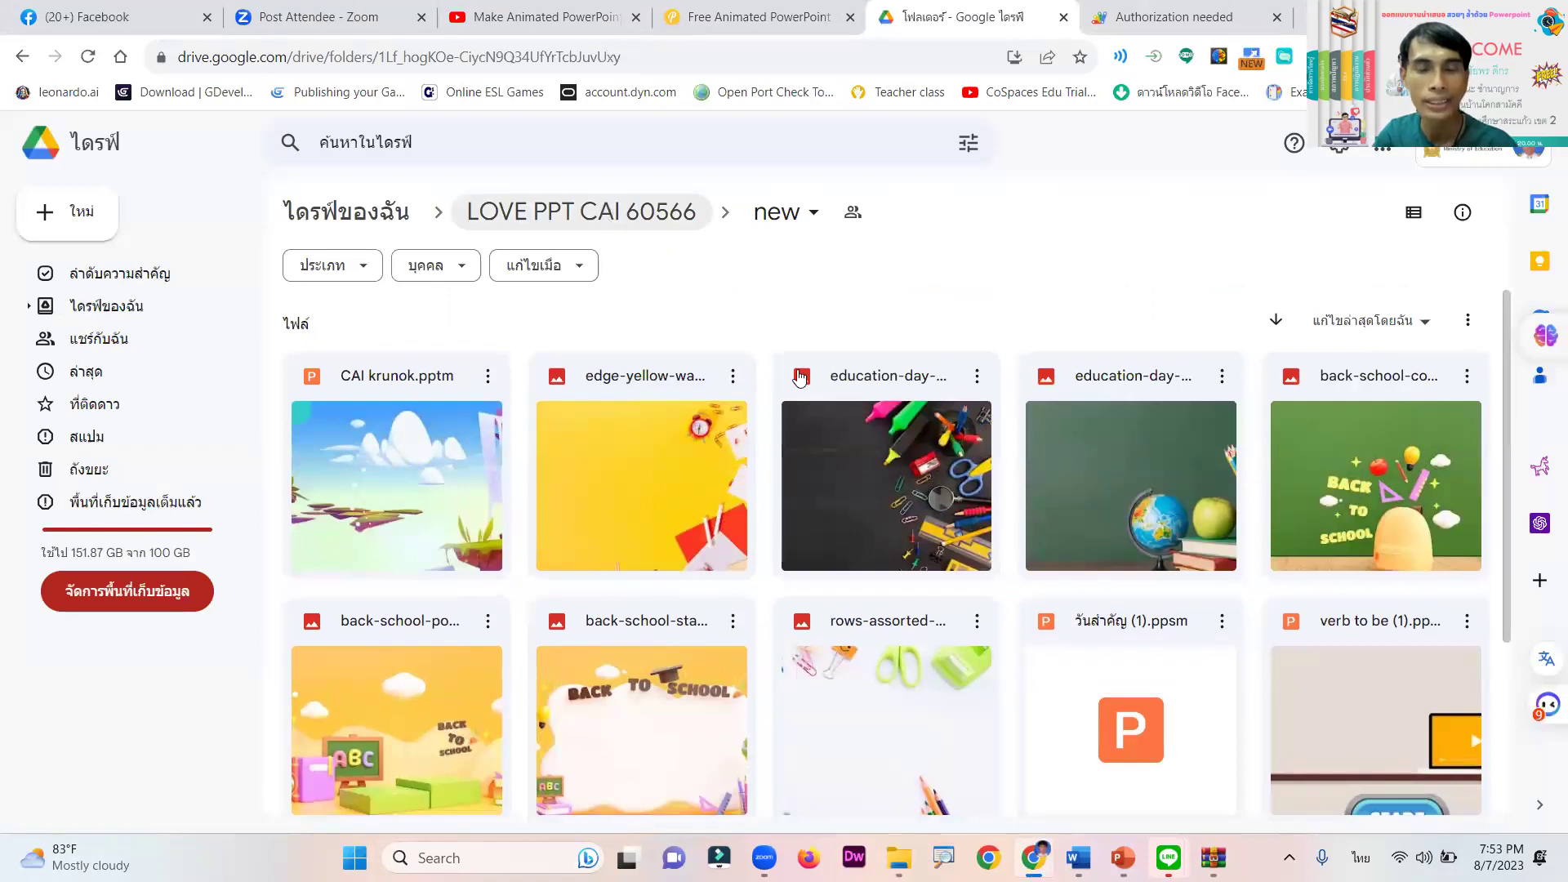
{"action": "left_click", "coordinate": [604, 223]}
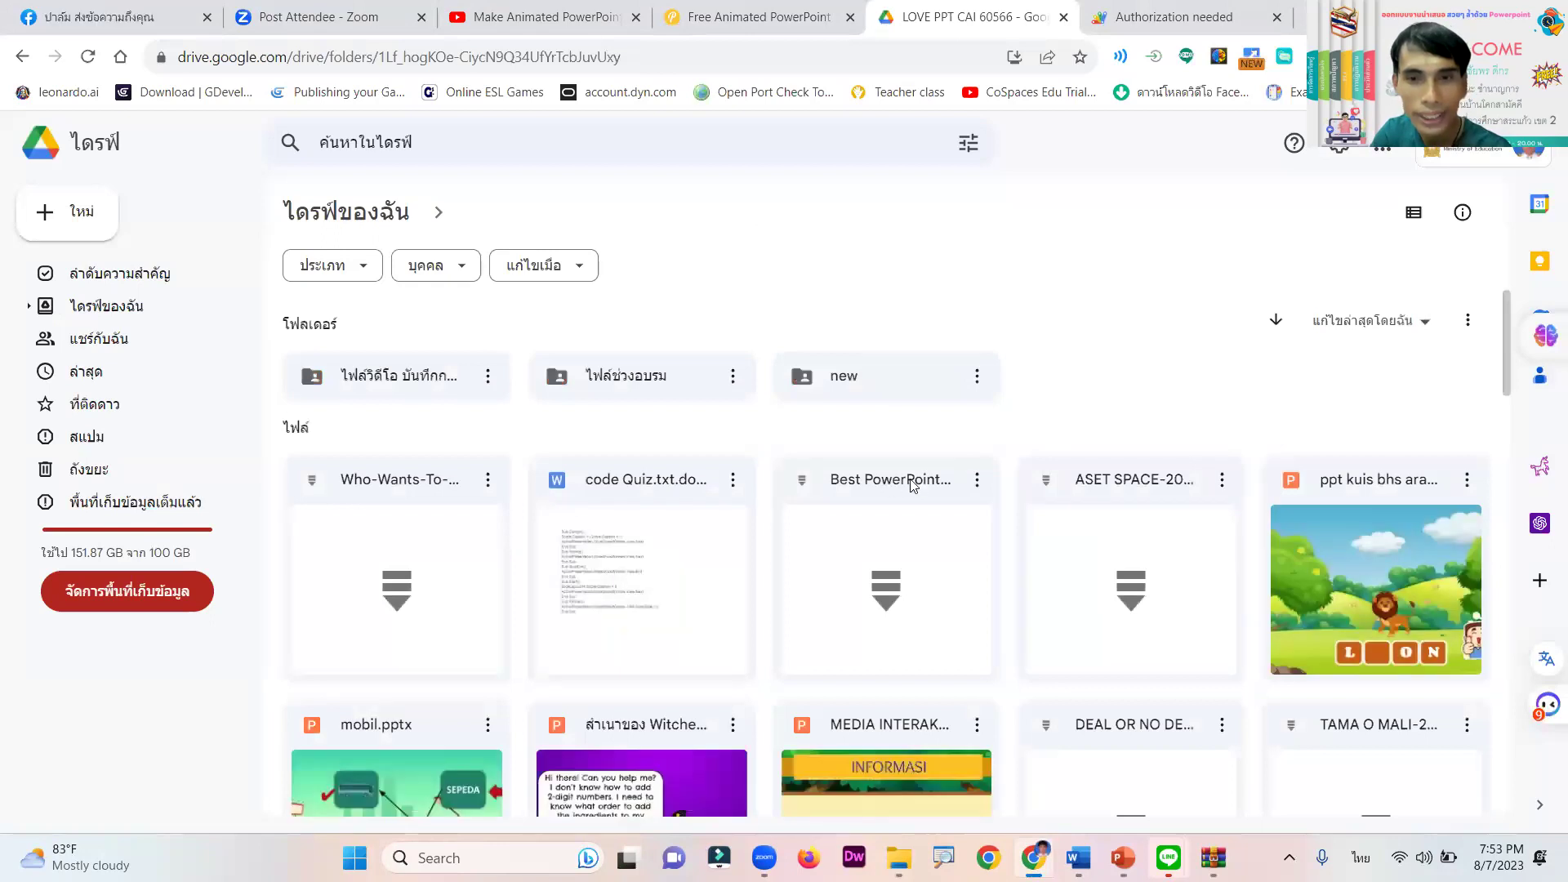
Download the Best PowerPoint Games for Teachers zip file from the Drive folder, accepting the download without a virus scan
{"action": "left_click", "coordinate": [980, 488]}
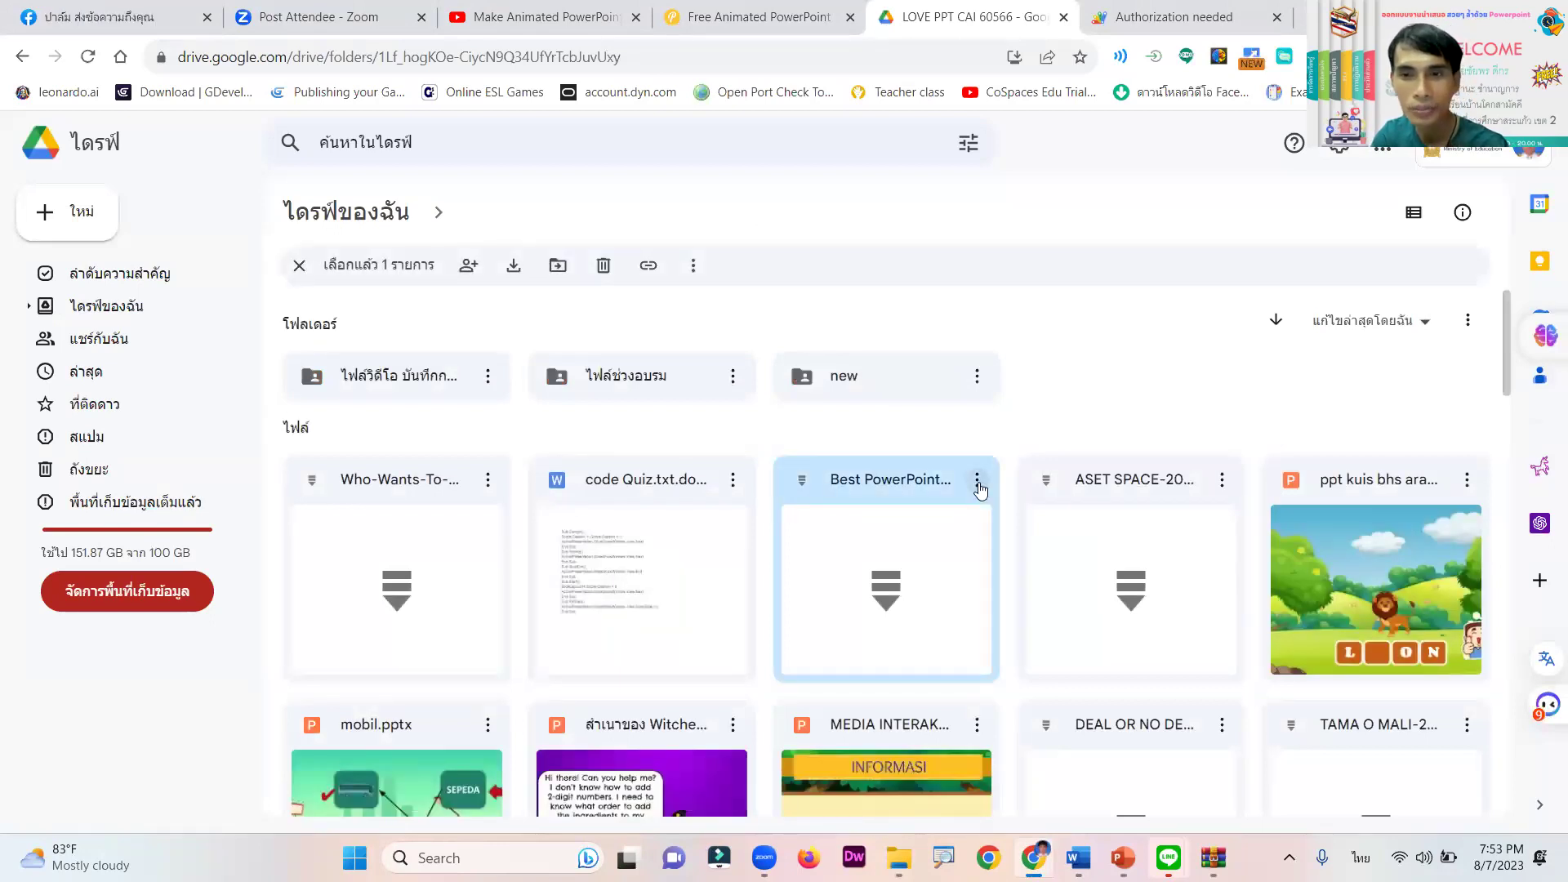
{"action": "left_click", "coordinate": [980, 488]}
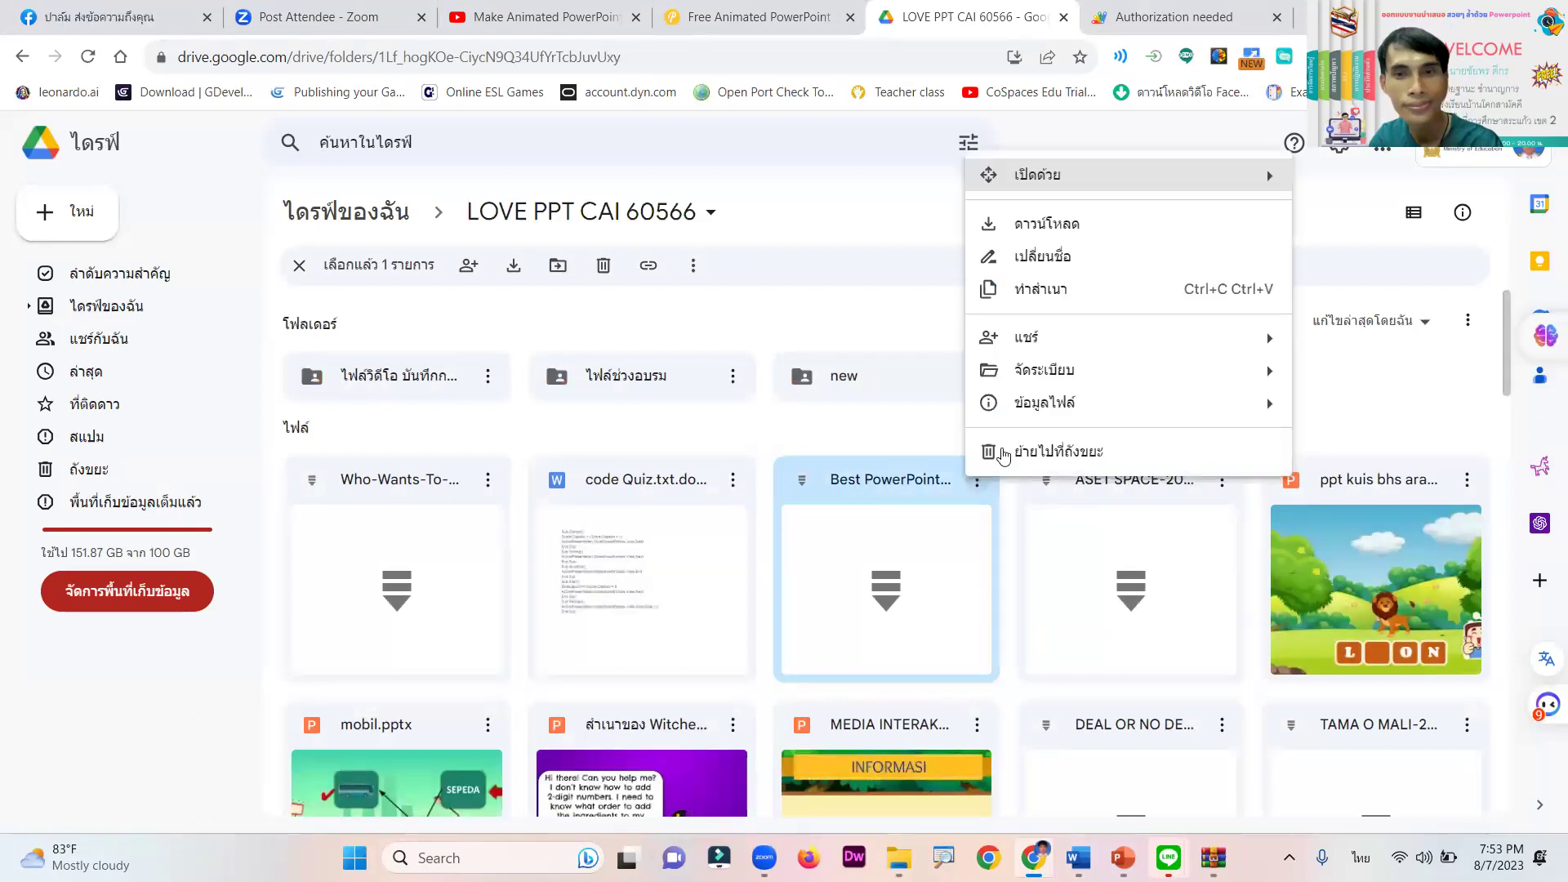
{"action": "left_click", "coordinate": [1044, 225]}
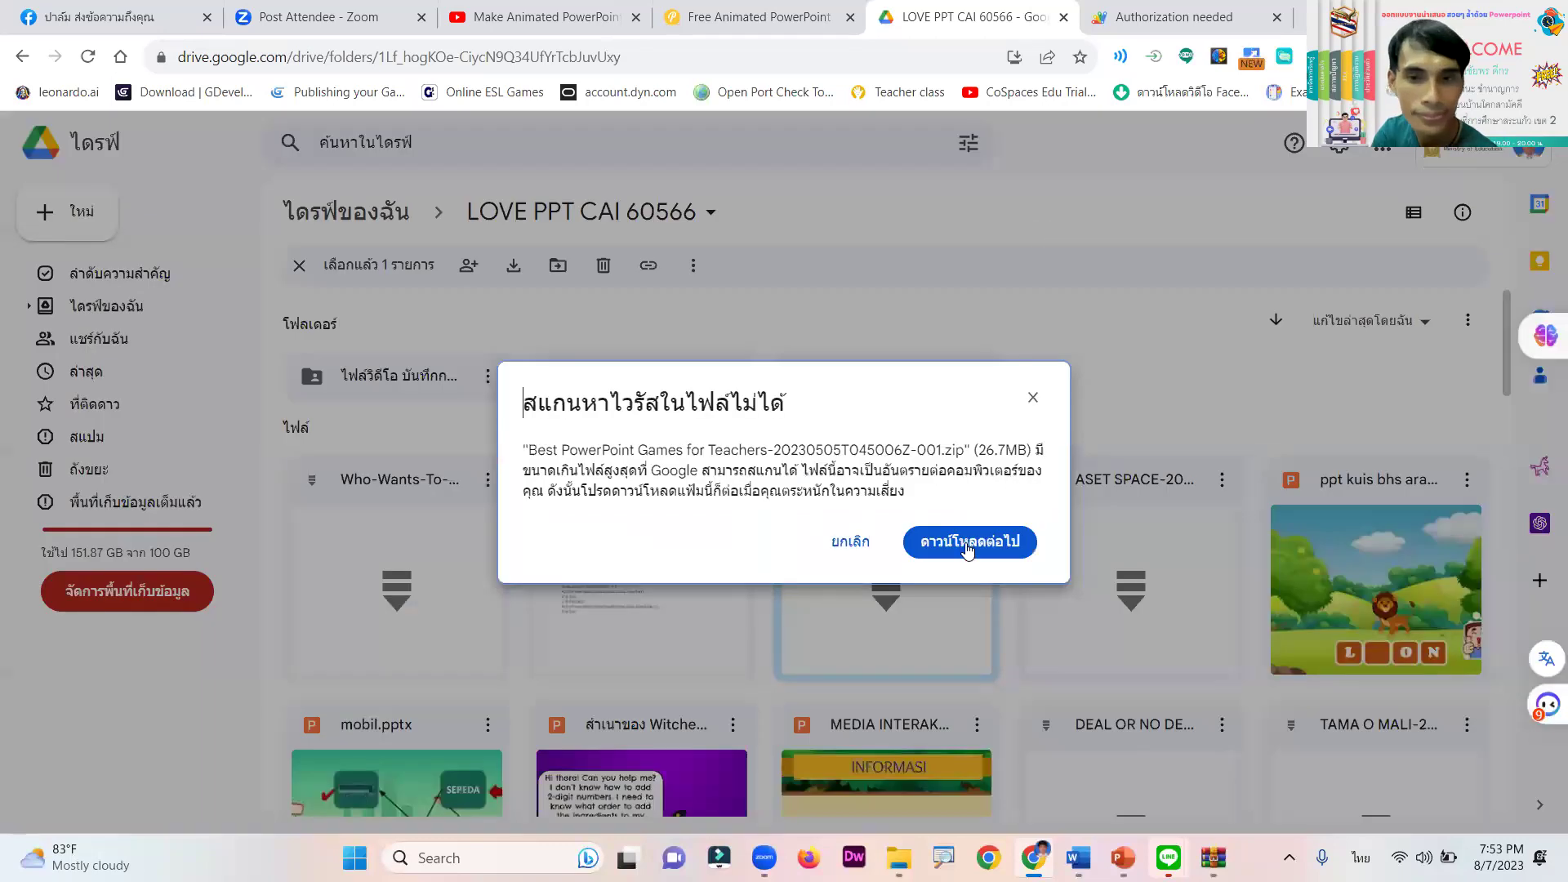
{"action": "left_click", "coordinate": [971, 542]}
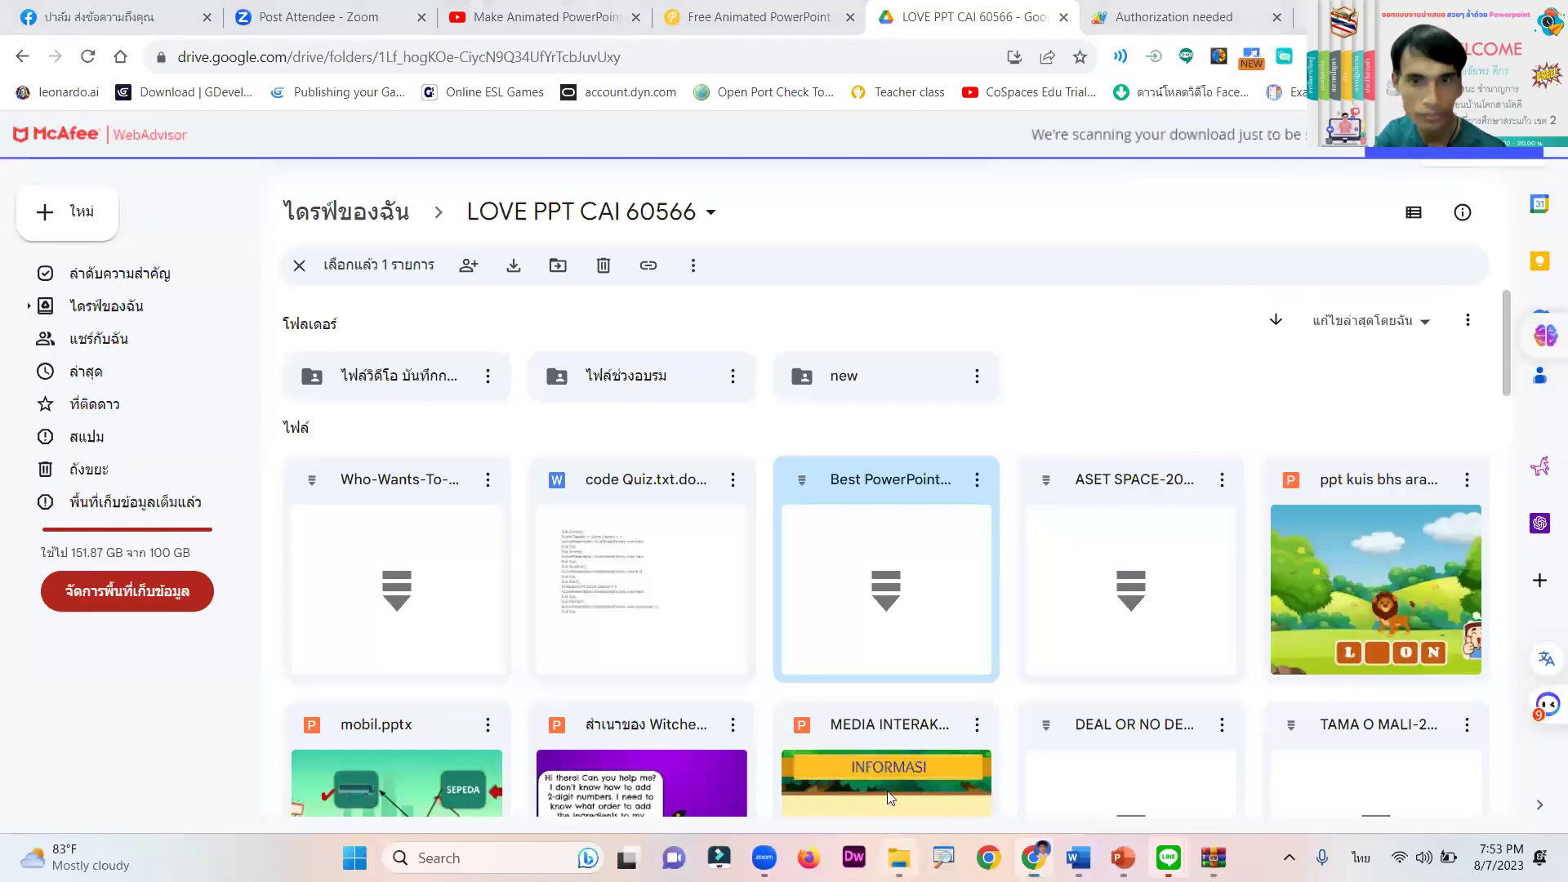
Switch to the Downloads folder in File Explorer, open the newly downloaded games zip and enter its Best PowerPoint Games for Teachers folder
{"action": "left_click", "coordinate": [899, 858]}
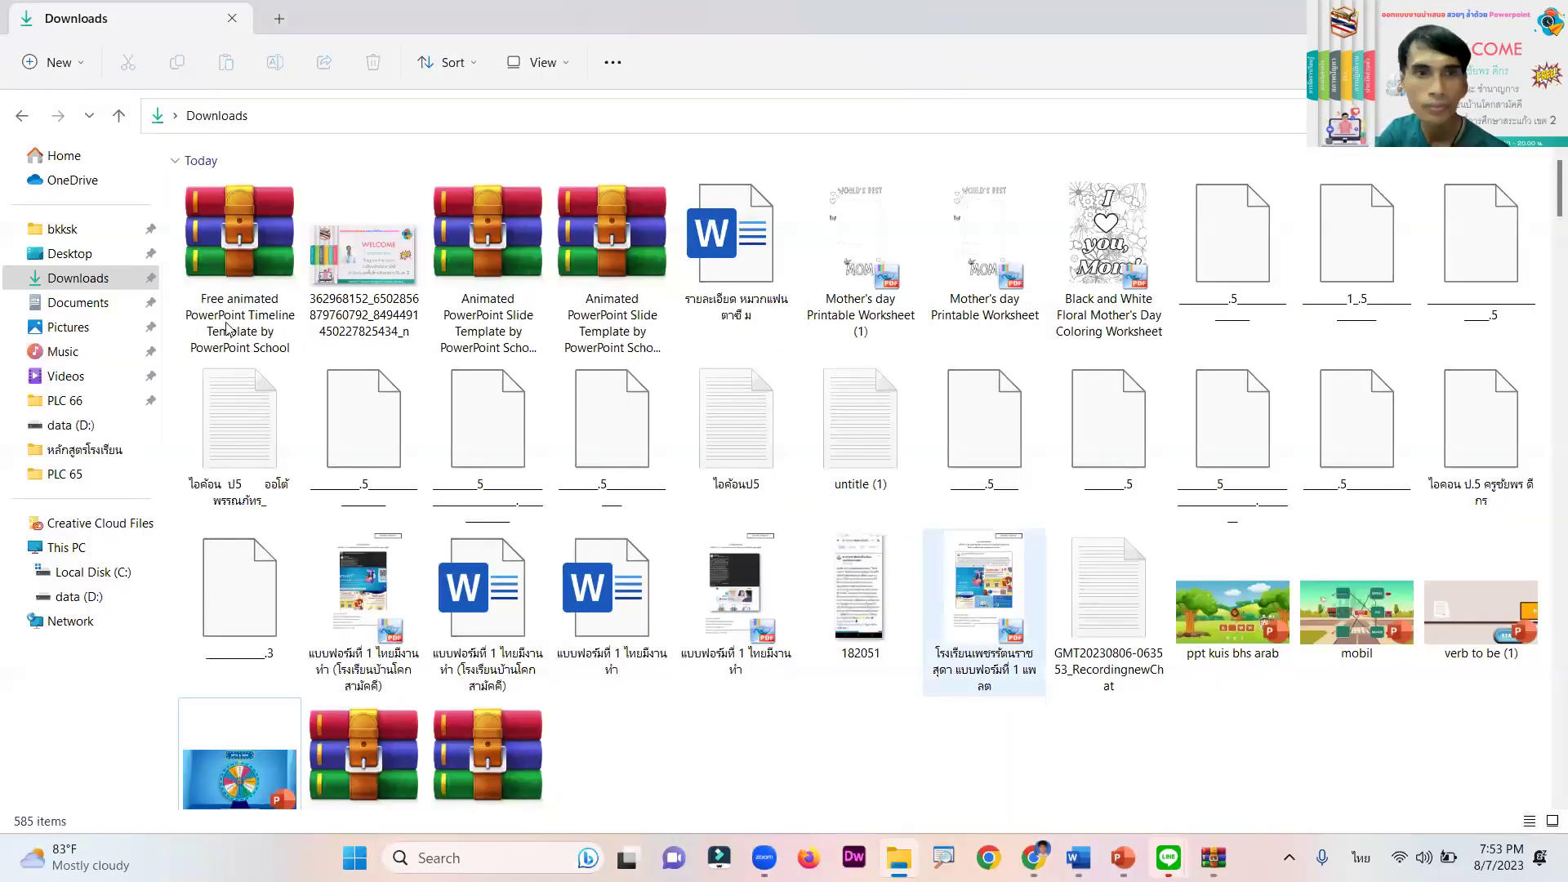
{"action": "left_click", "coordinate": [72, 279]}
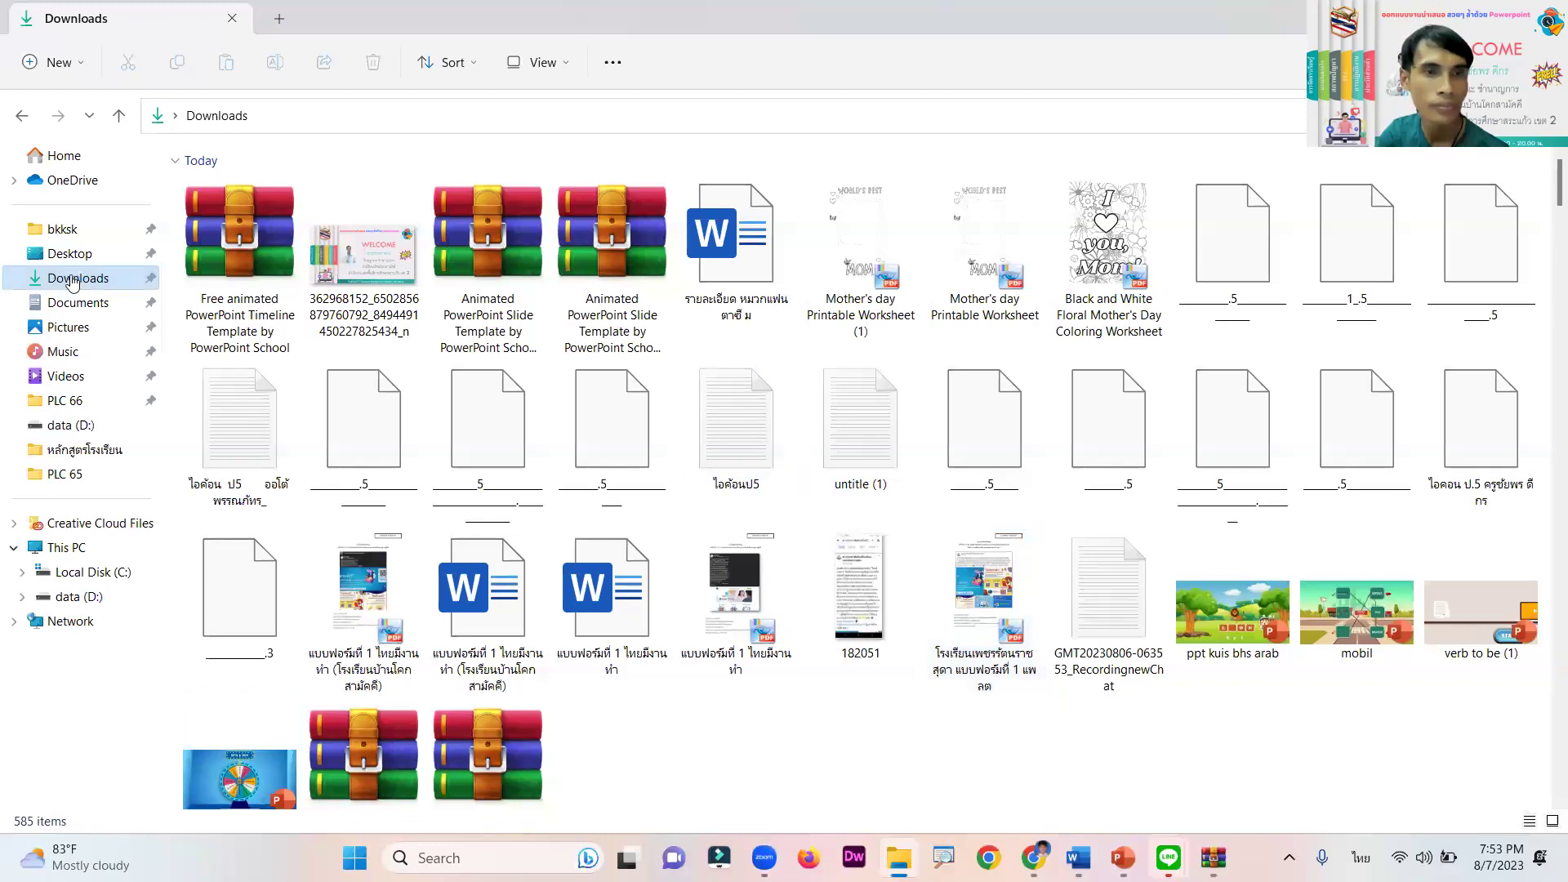
{"action": "left_click", "coordinate": [260, 277]}
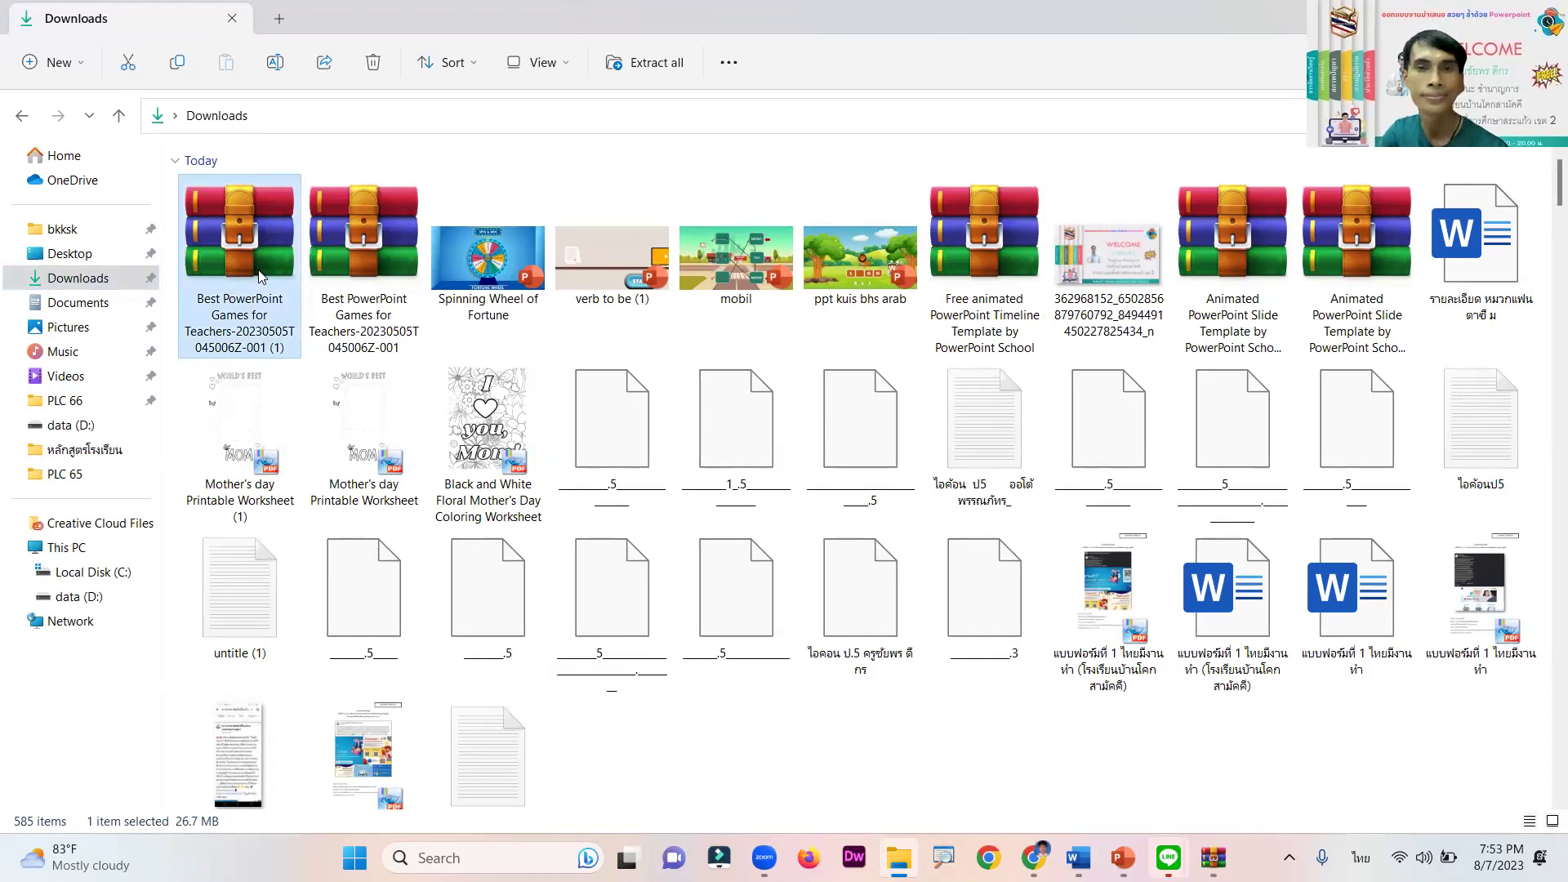
{"action": "double_click", "coordinate": [260, 278]}
{"action": "left_click", "coordinate": [158, 191]}
{"action": "double_click", "coordinate": [158, 190]}
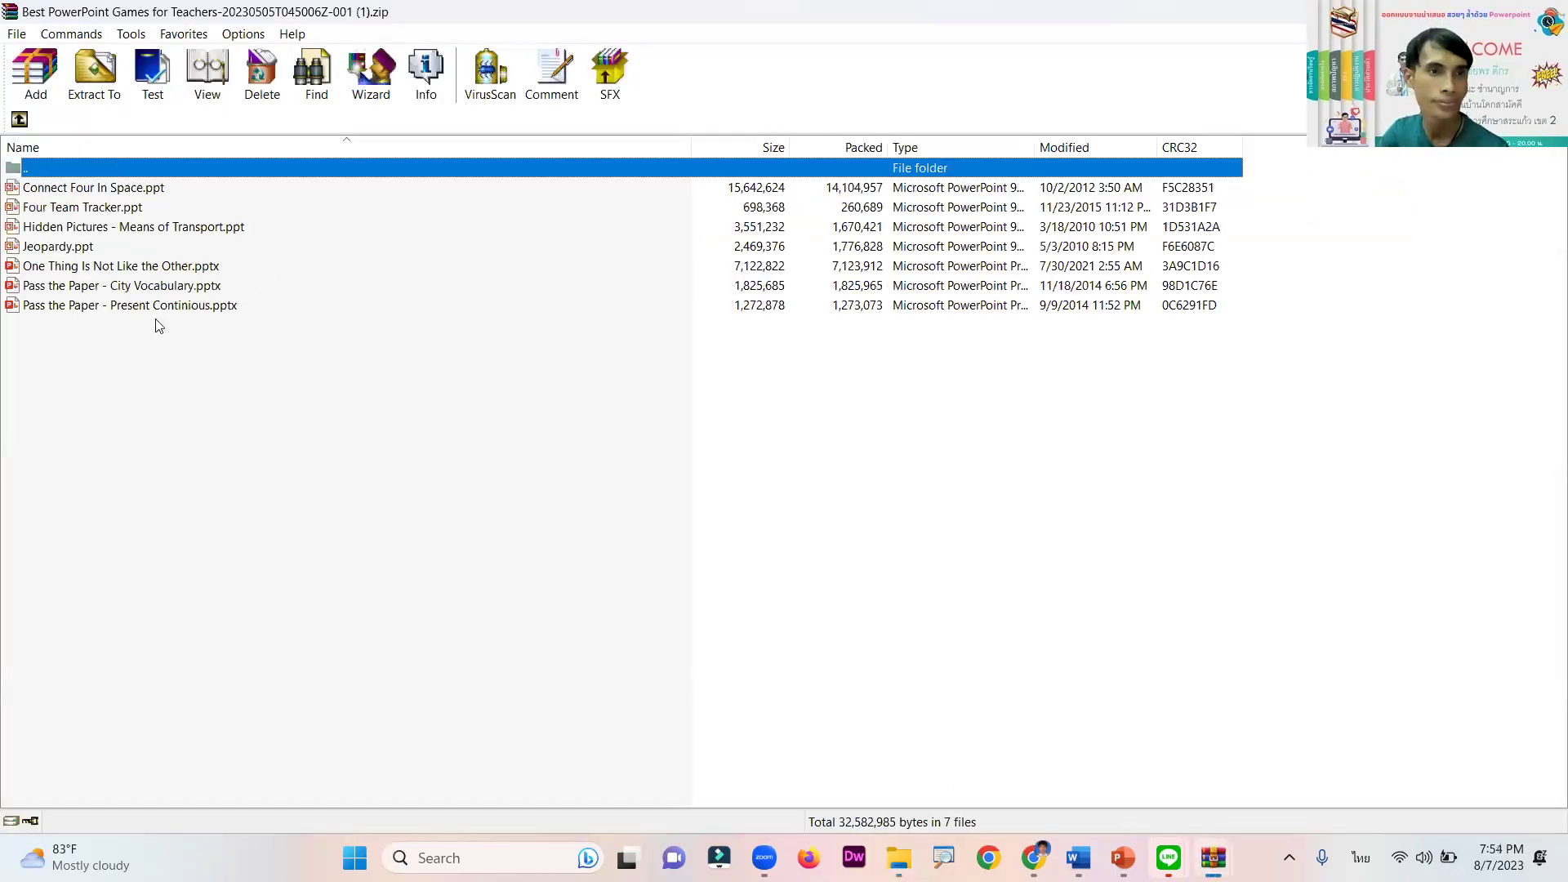
Open Connect Four In Space.ppt from the archive and bring its PowerPoint window to the front
{"action": "left_click", "coordinate": [98, 190]}
{"action": "double_click", "coordinate": [102, 196]}
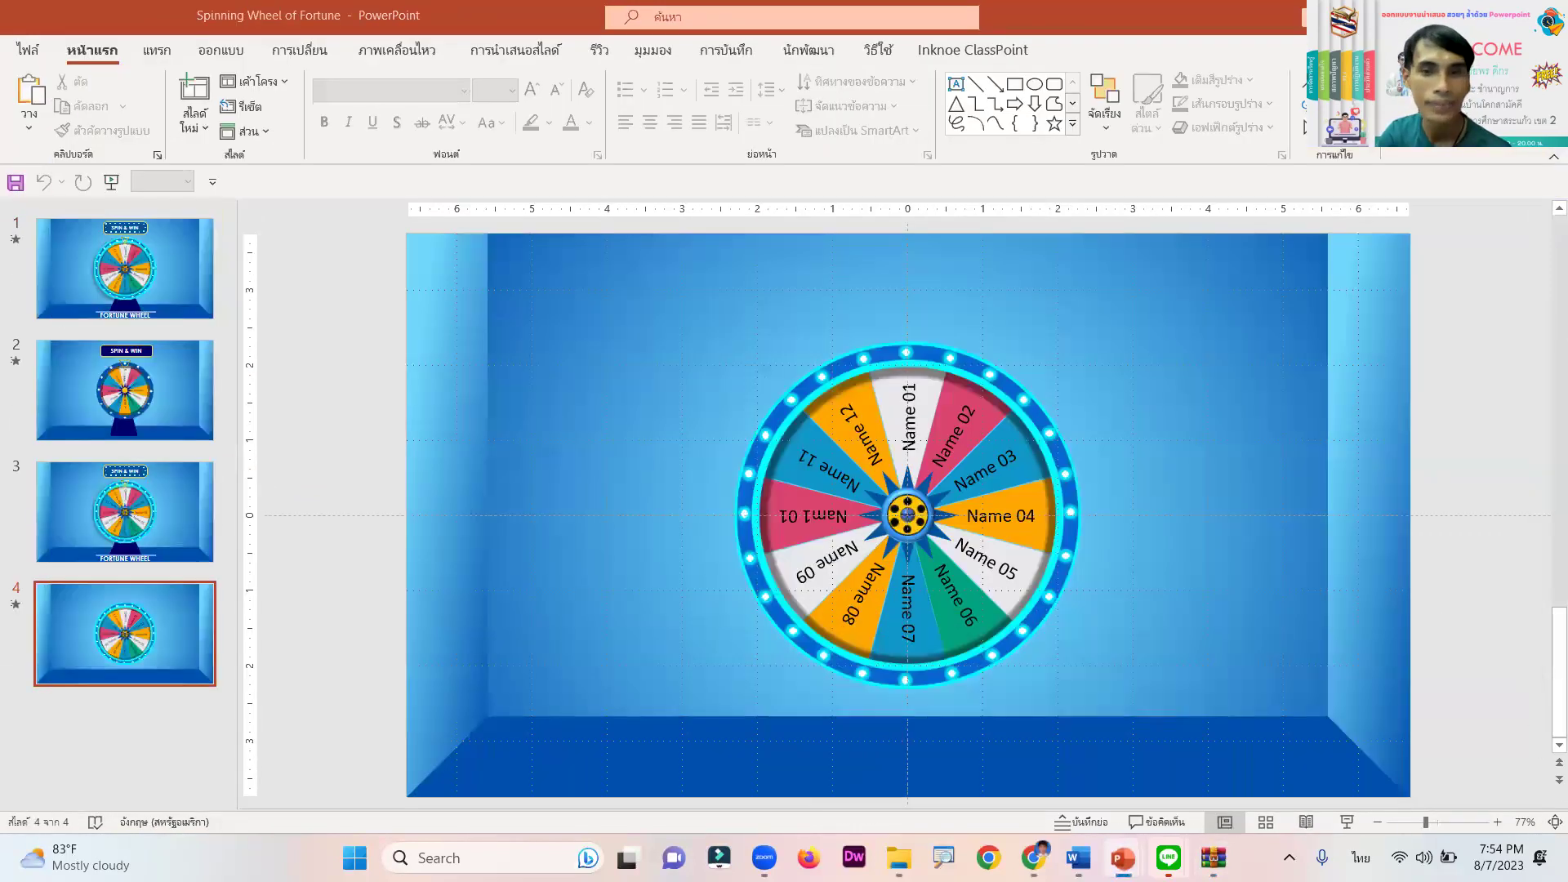
{"action": "mouse_move", "coordinate": [1213, 857]}
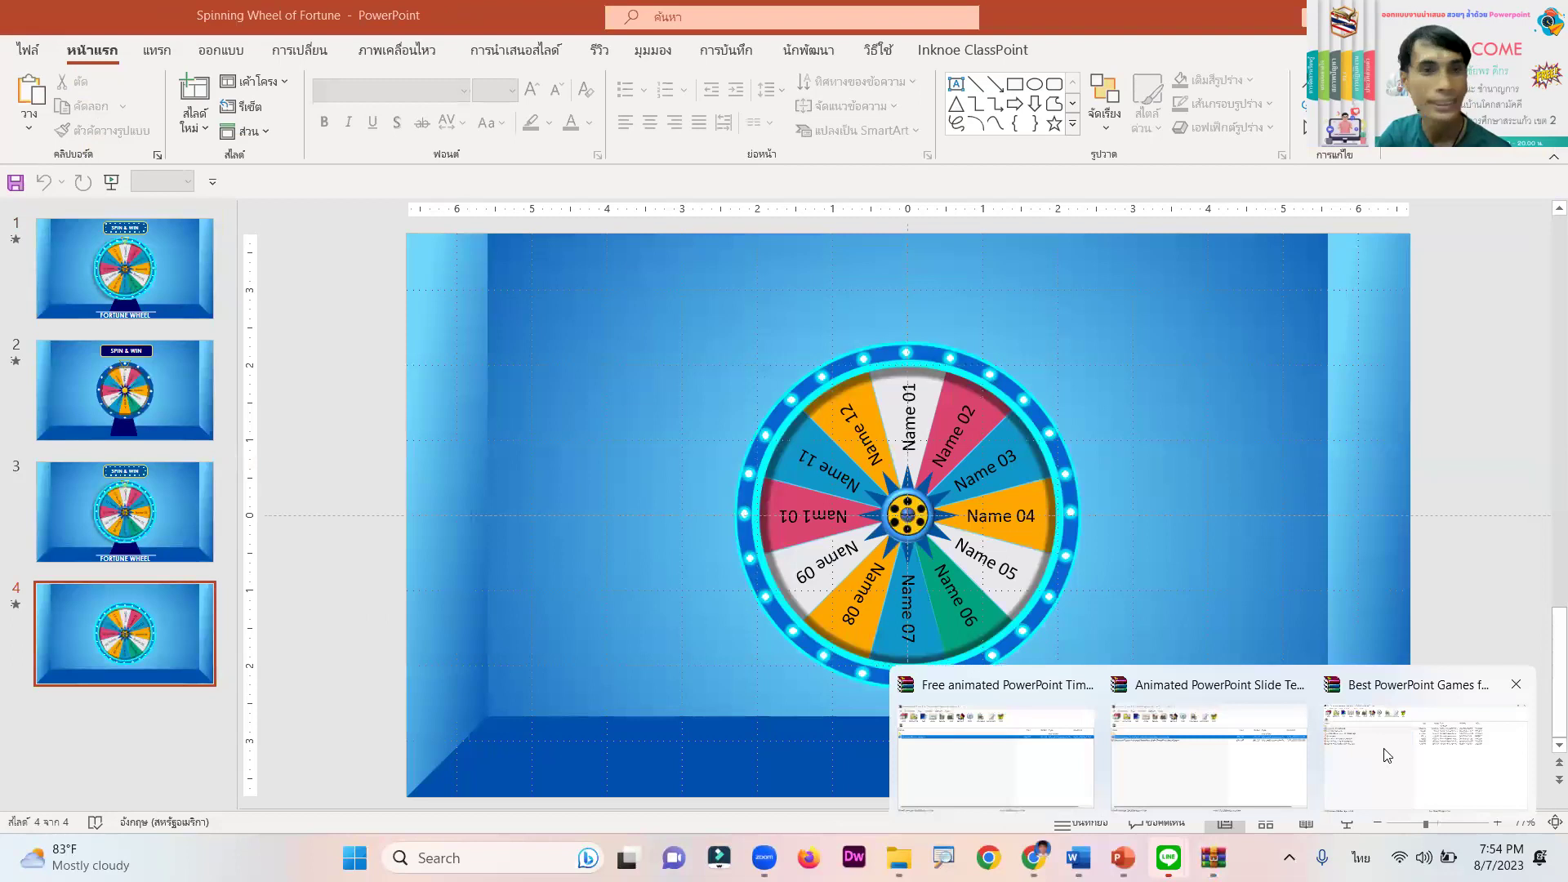
{"action": "left_click", "coordinate": [1387, 756]}
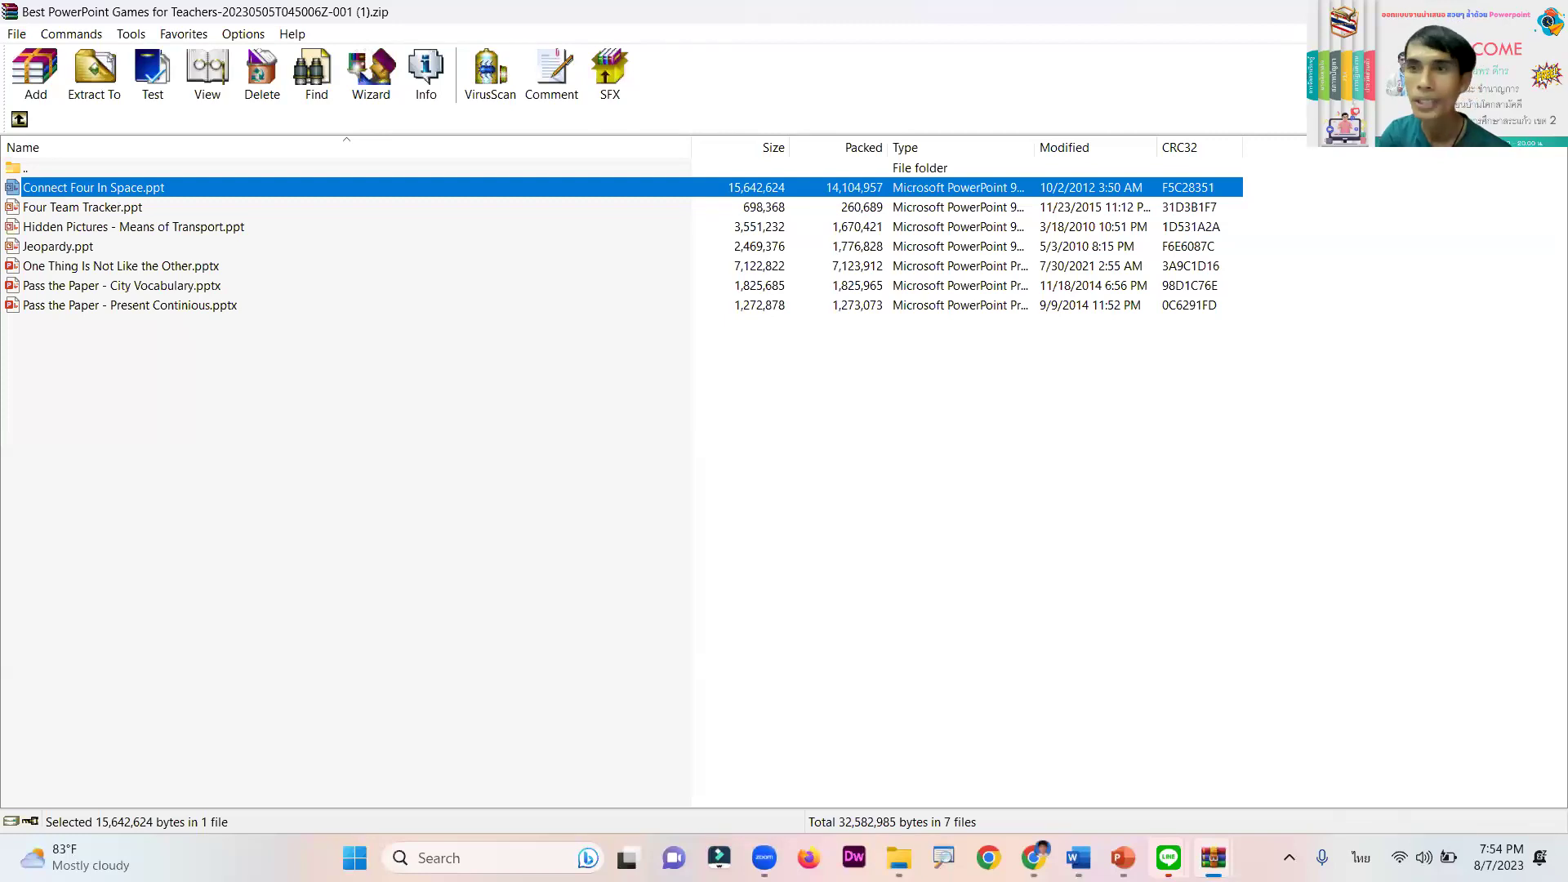
{"action": "key", "text": "alt+Tab"}
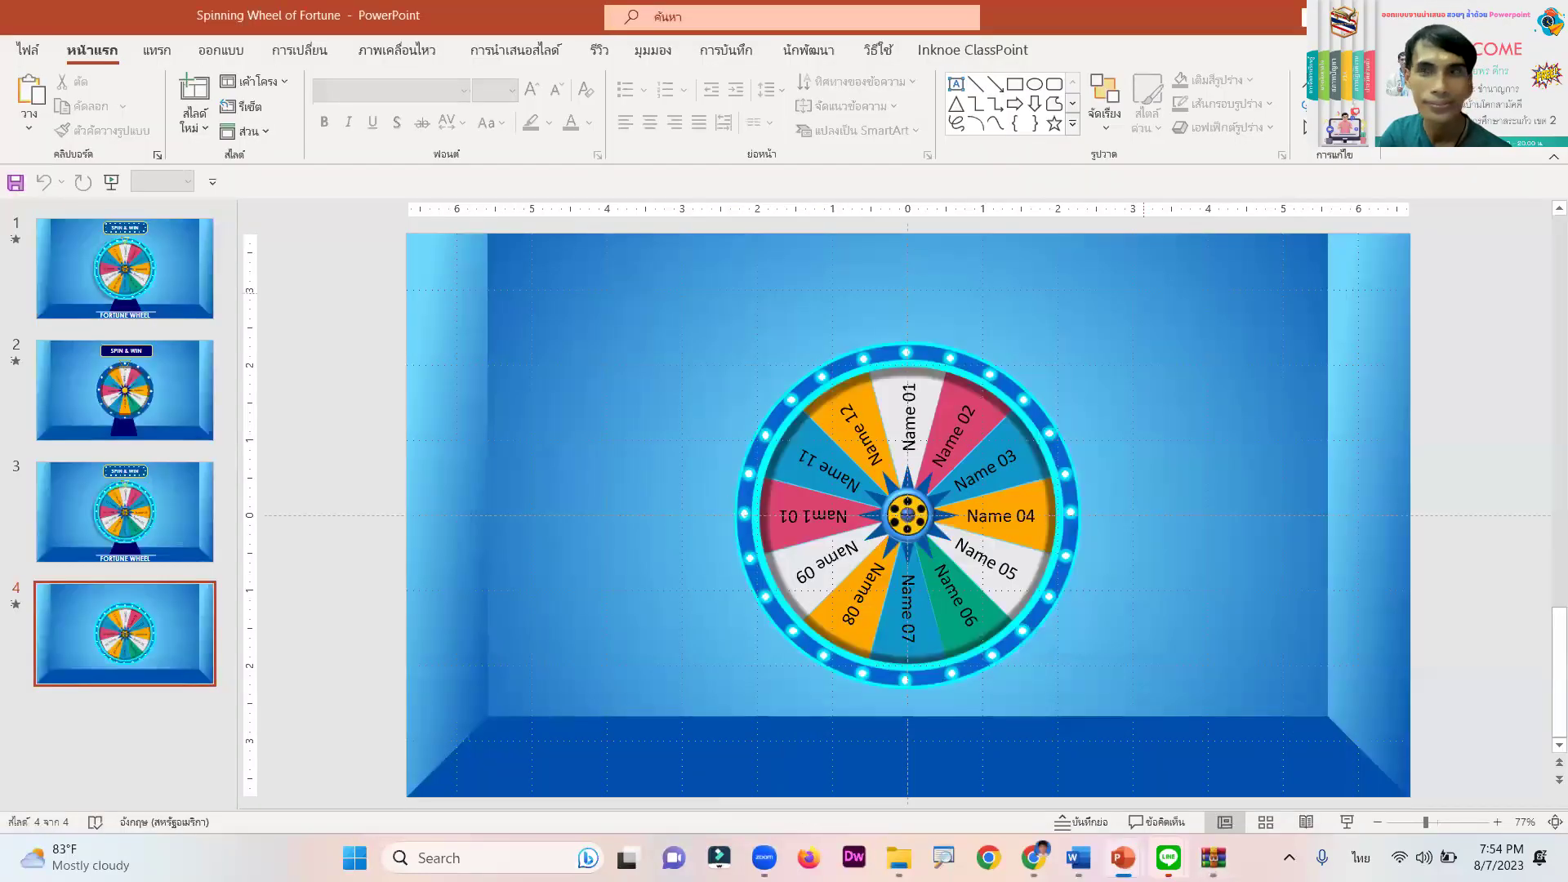
{"action": "key", "text": "alt+Tab"}
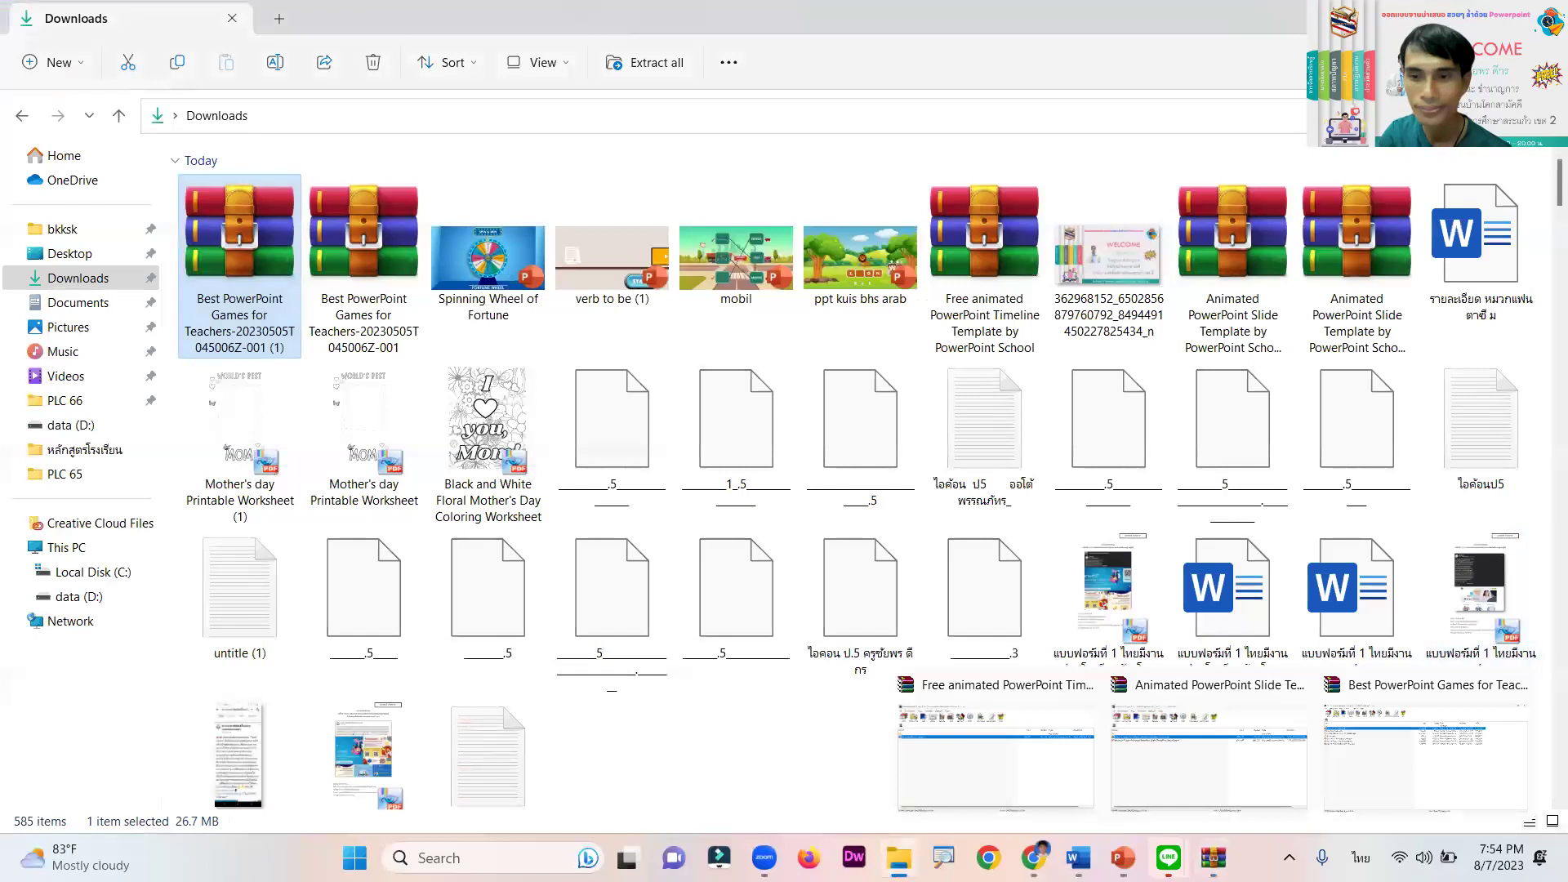
{"action": "mouse_move", "coordinate": [1125, 850]}
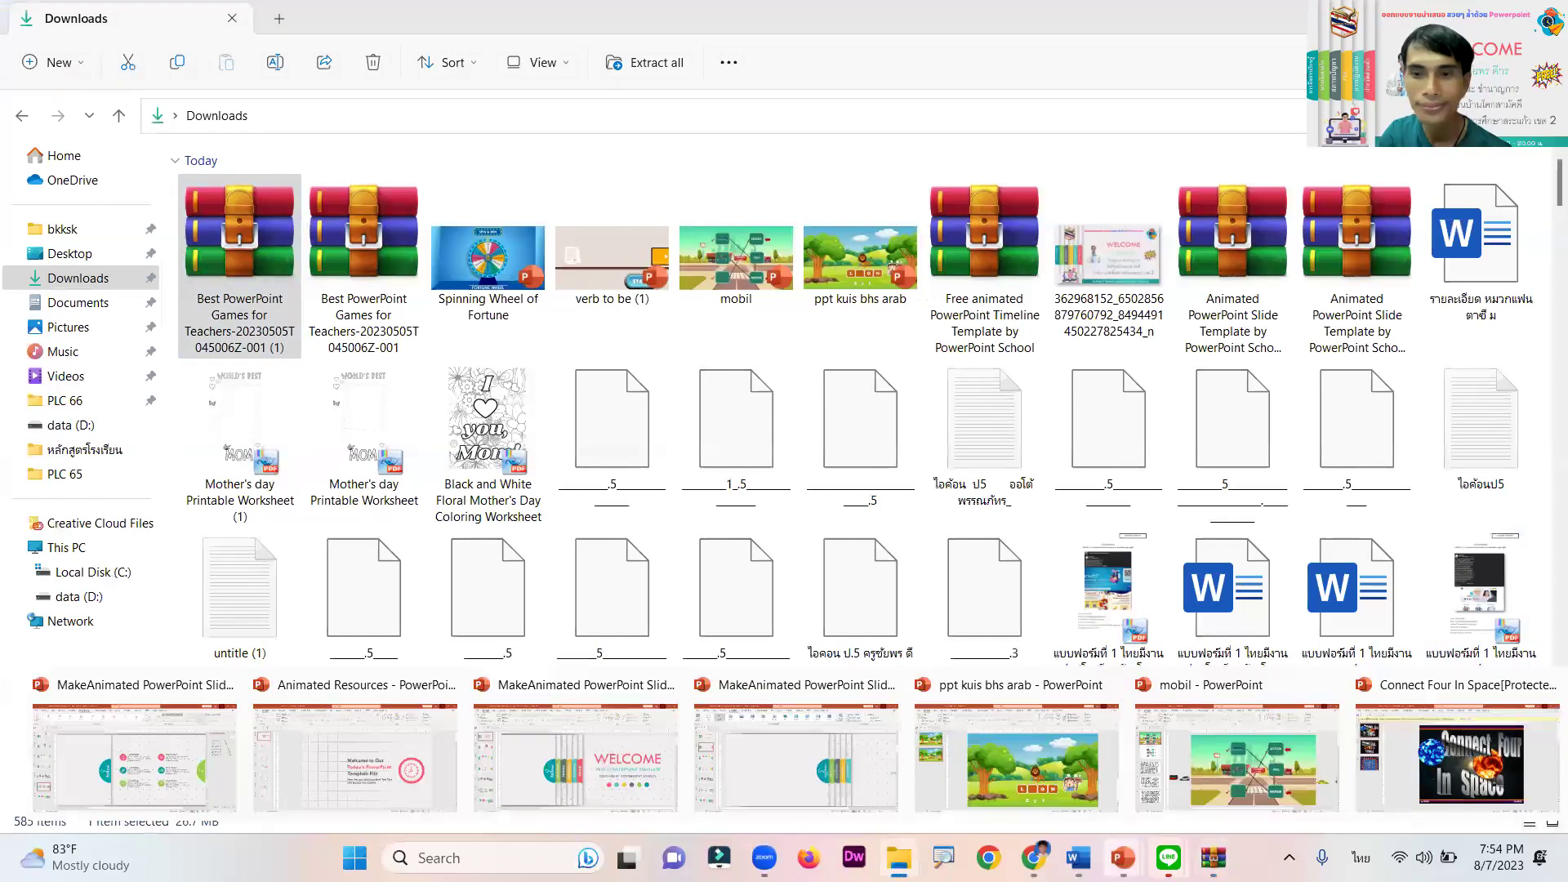
{"action": "left_click", "coordinate": [1450, 764]}
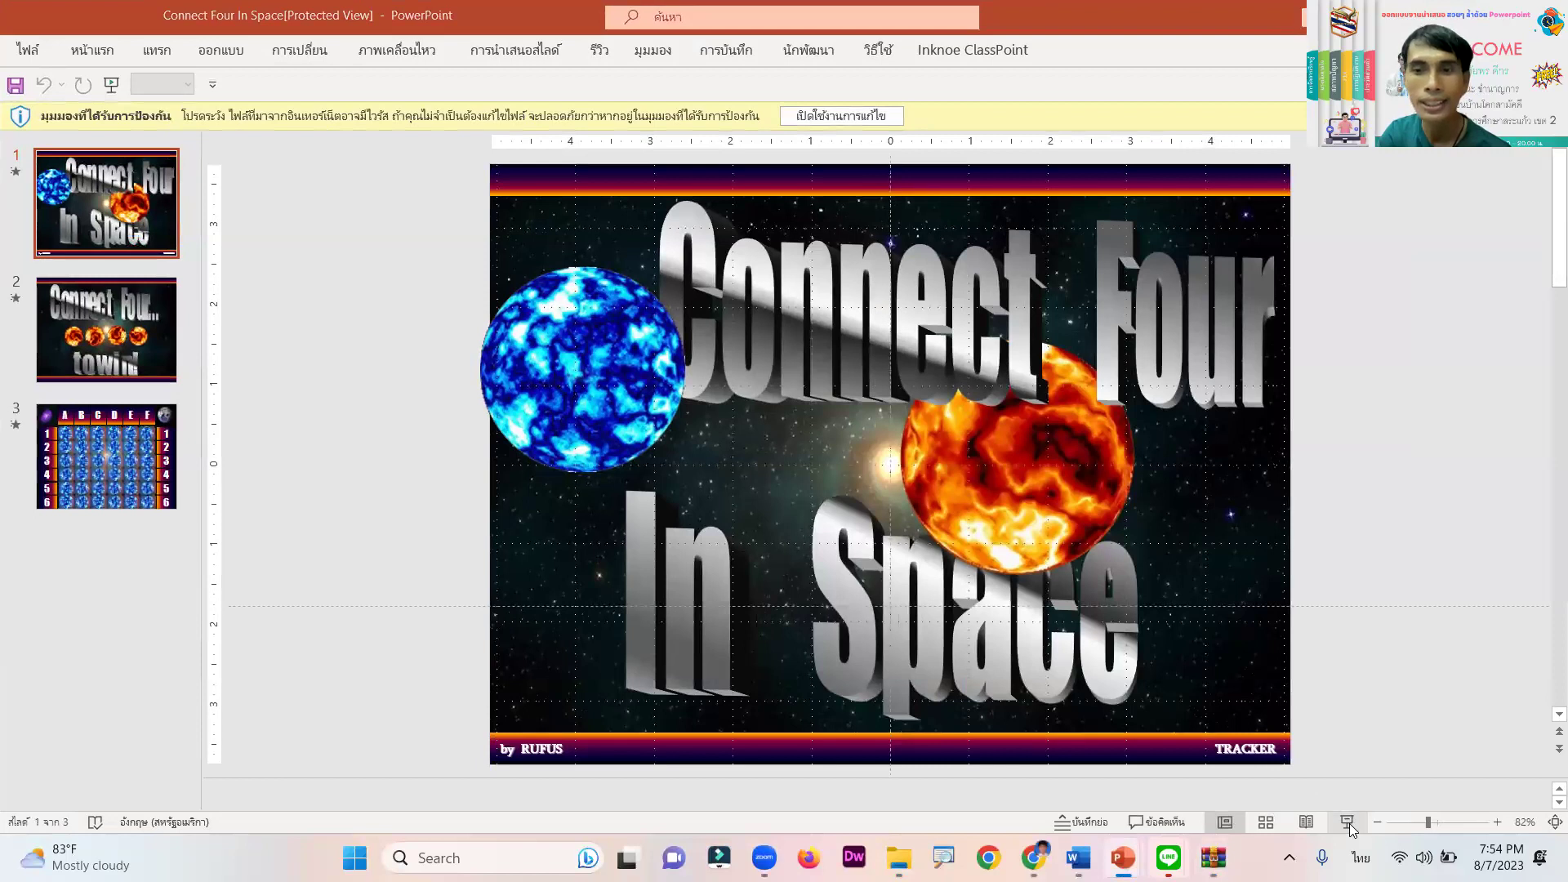
Run the Connect Four In Space slide show through to the game board and try out cells in columns A, B and D
{"action": "key", "text": "F5"}
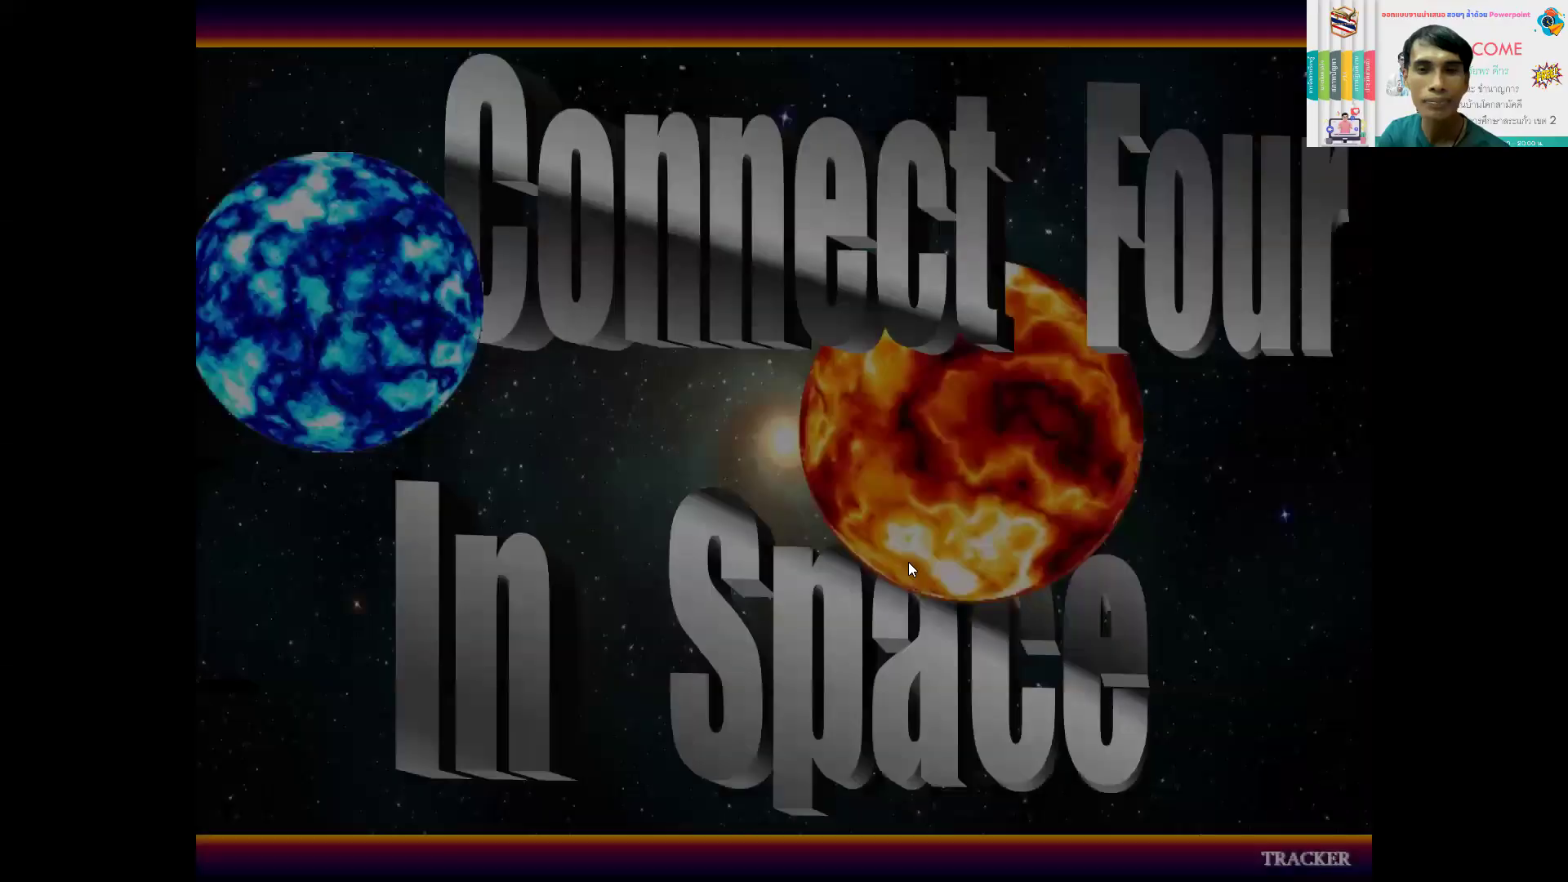
{"action": "left_click", "coordinate": [735, 619]}
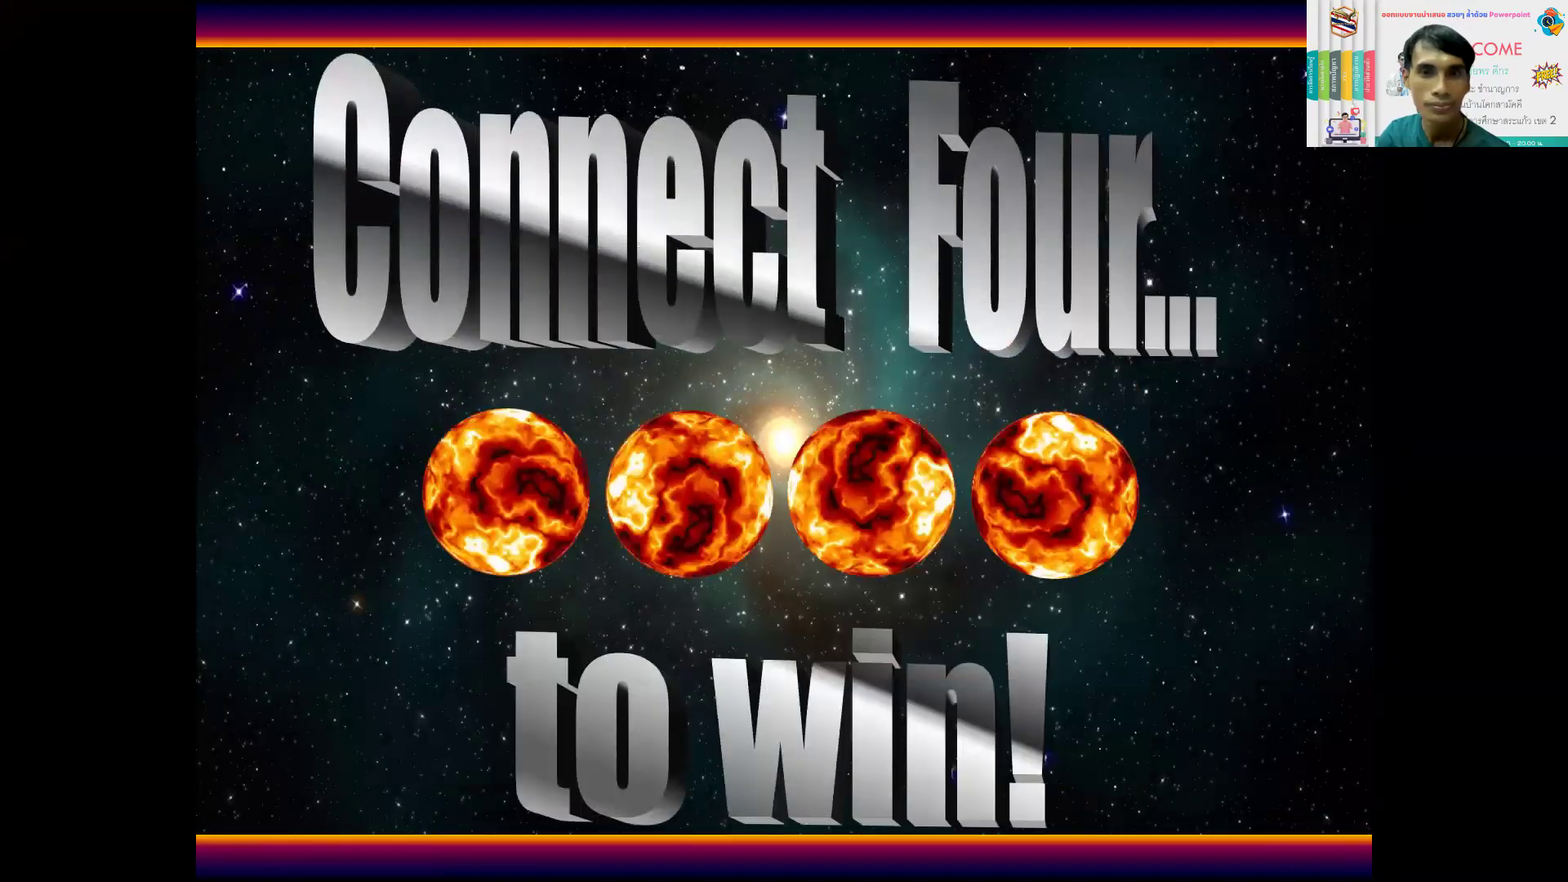
{"action": "key", "text": "Right"}
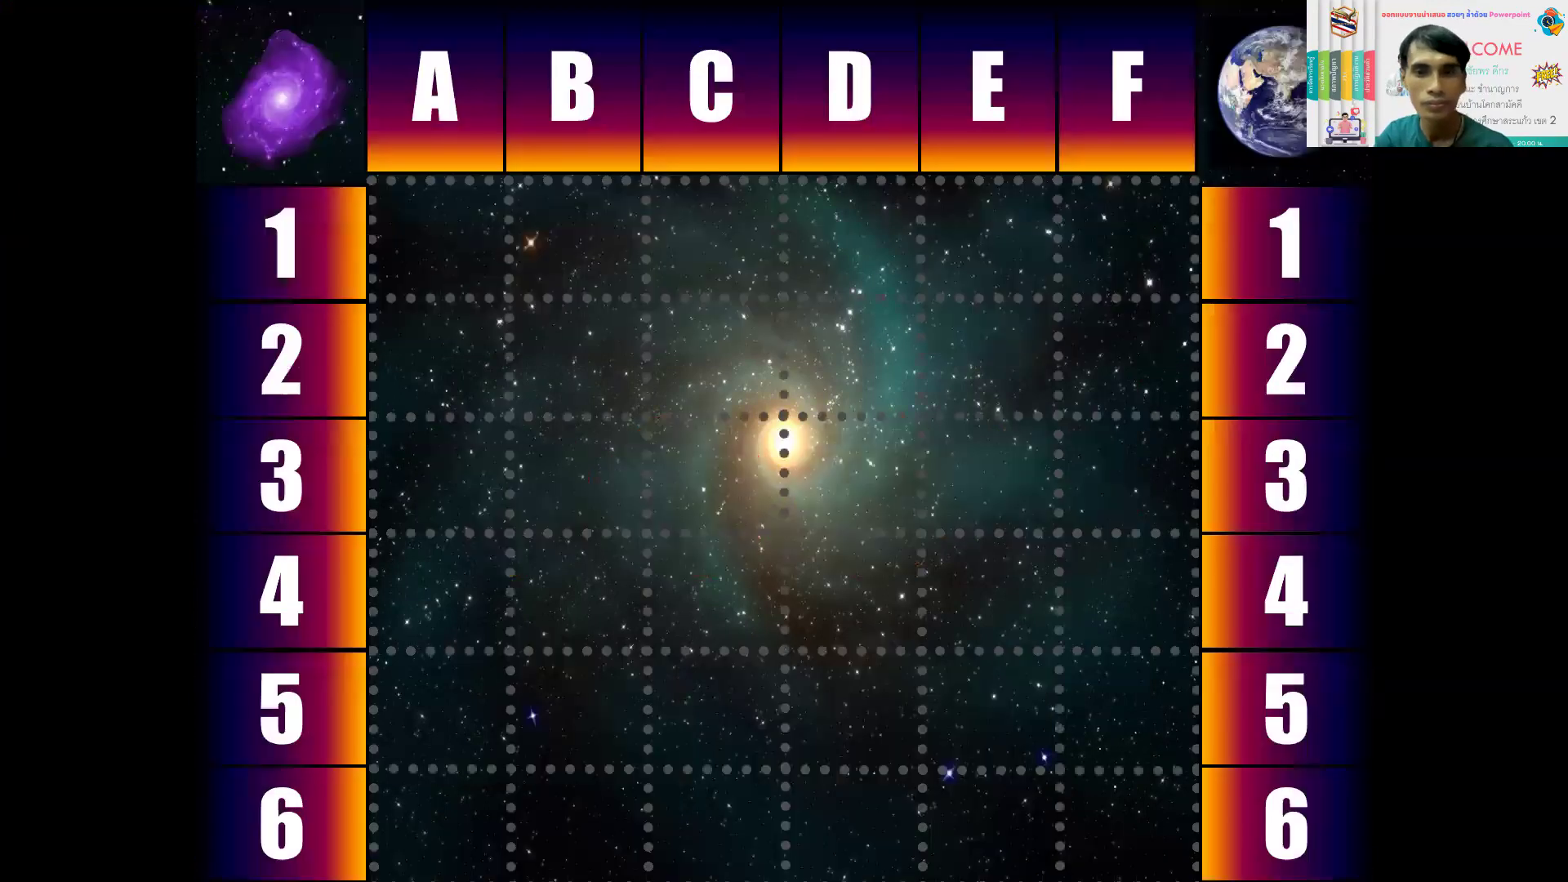
{"action": "left_click", "coordinate": [424, 245]}
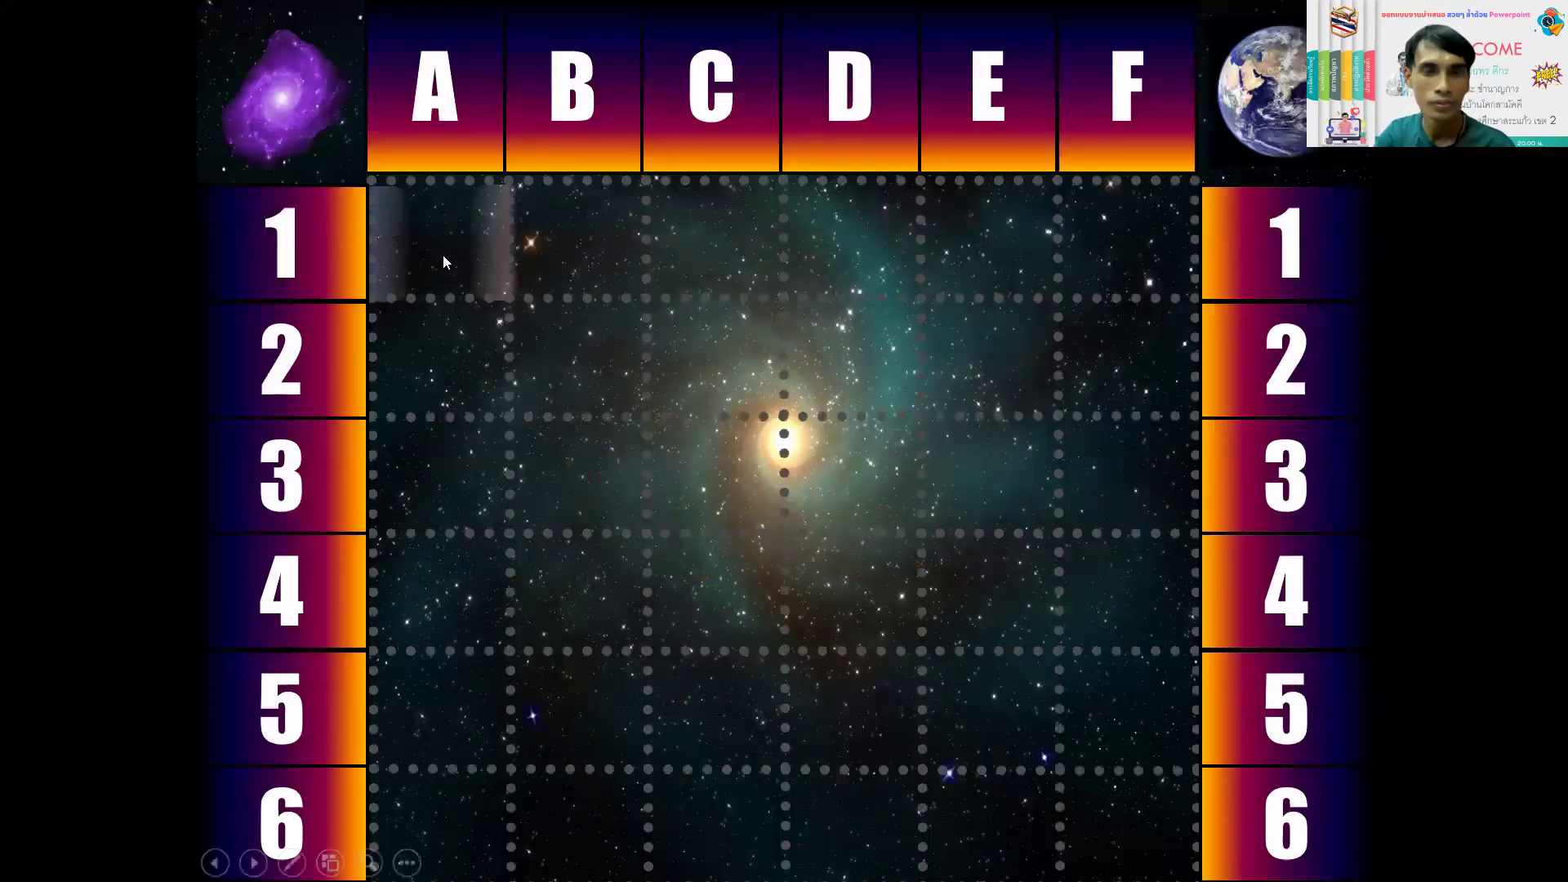
{"action": "left_click", "coordinate": [563, 245]}
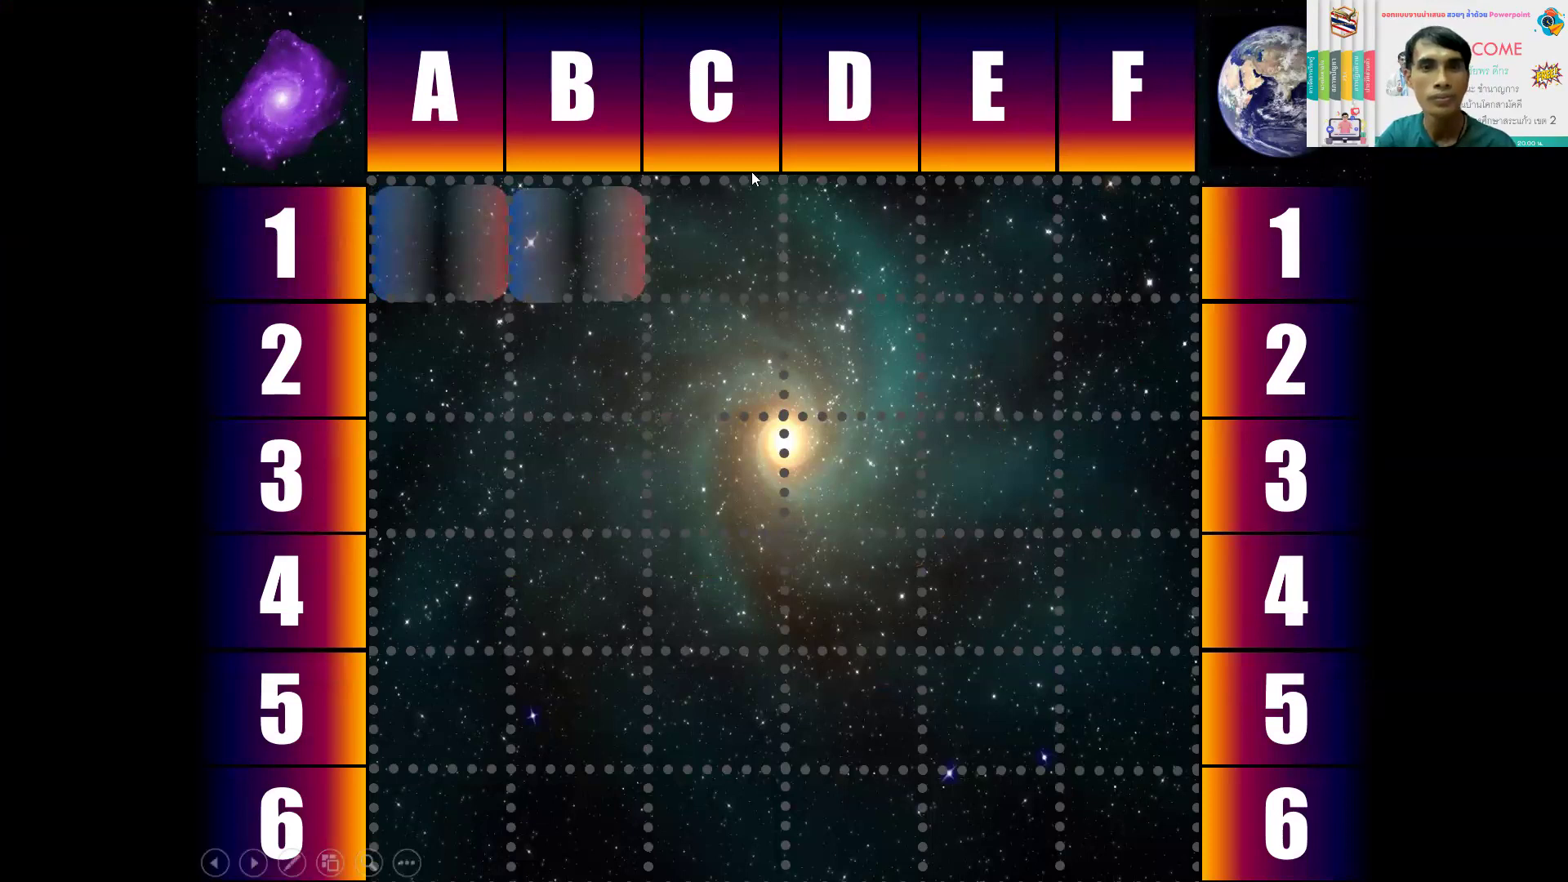
{"action": "left_click", "coordinate": [859, 263]}
{"action": "left_click", "coordinate": [867, 309]}
{"action": "left_click", "coordinate": [866, 304]}
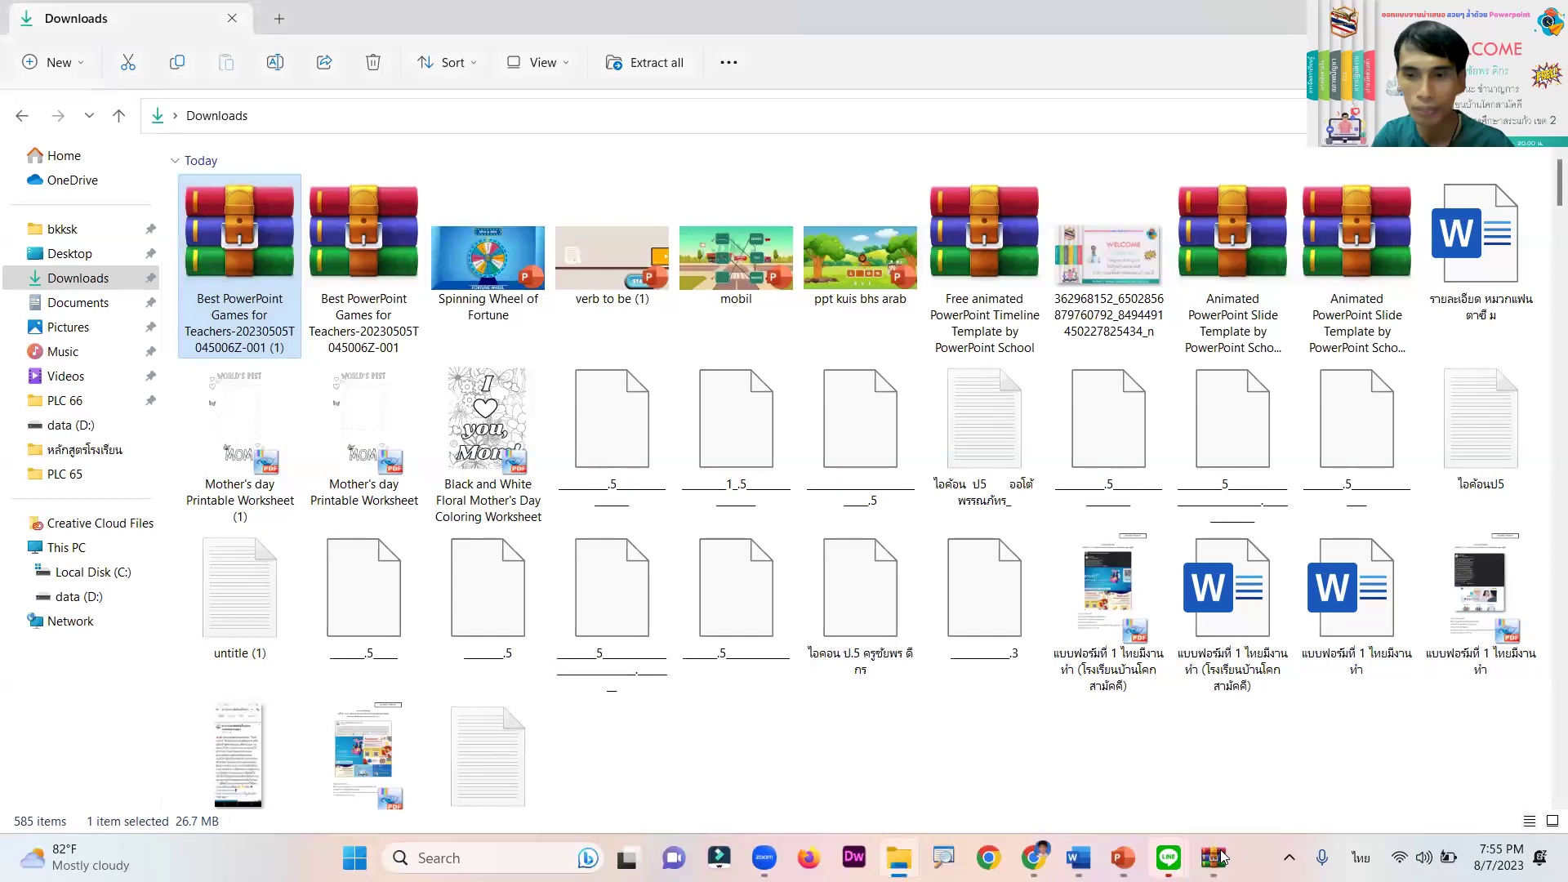
Reopen the downloaded games zip from Downloads and open Pass the Paper - Present Continious.pptx from its folder
{"action": "double_click", "coordinate": [230, 269]}
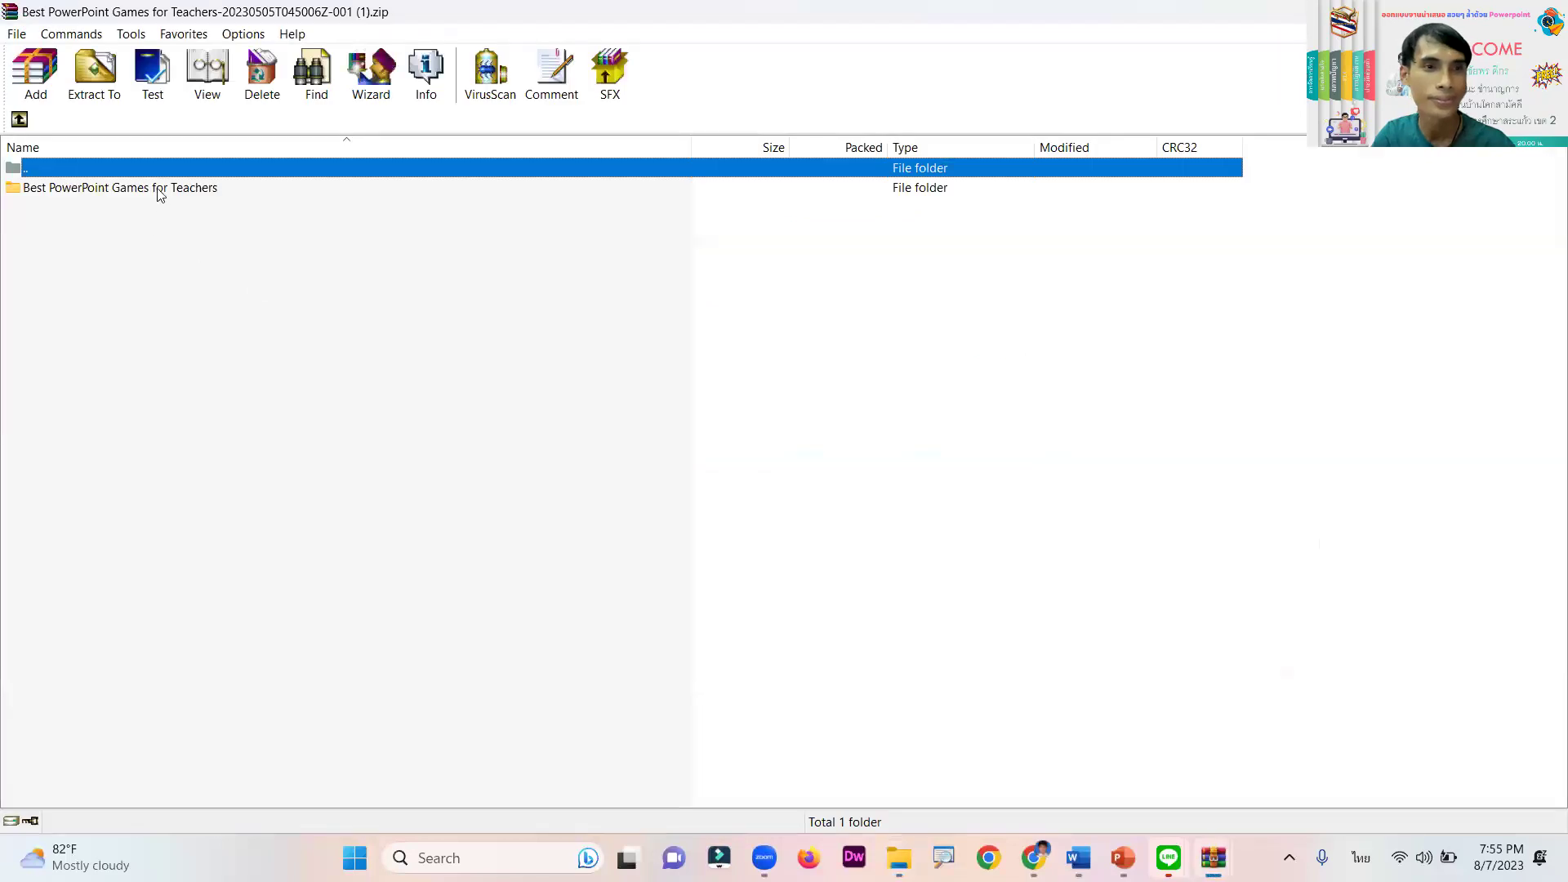
{"action": "left_click", "coordinate": [160, 192]}
{"action": "double_click", "coordinate": [160, 192]}
{"action": "double_click", "coordinate": [105, 307]}
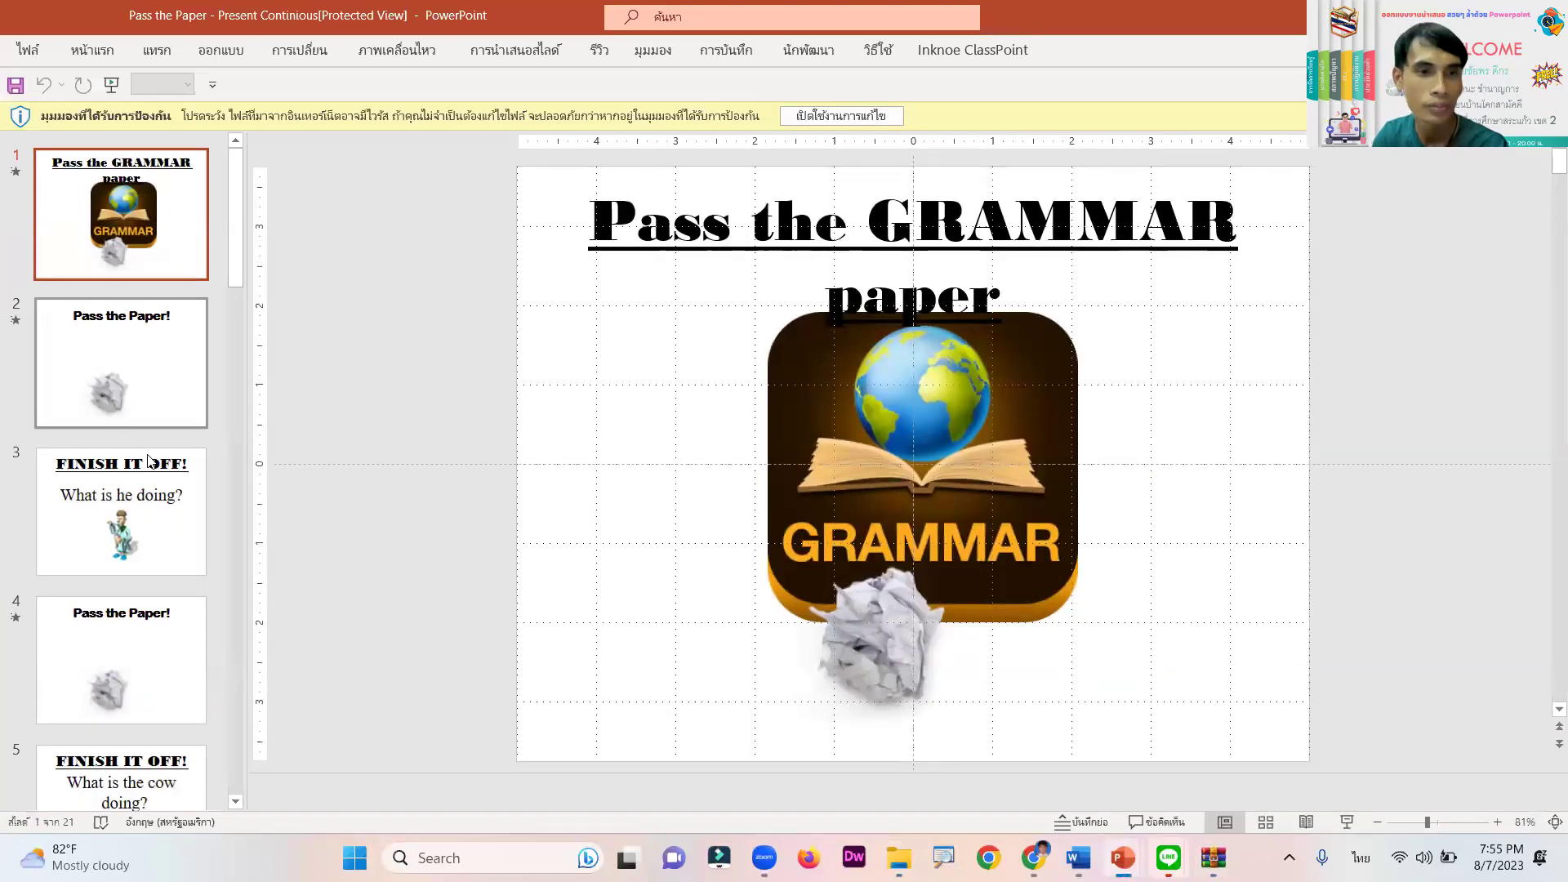
Look through the slides of the Present Continious game and close the presentation
{"action": "scroll", "coordinate": [147, 460], "scroll_direction": "down", "scroll_amount": 5}
{"action": "scroll", "coordinate": [142, 482], "scroll_direction": "down", "scroll_amount": 2}
{"action": "scroll", "coordinate": [143, 478], "scroll_direction": "up", "scroll_amount": 6}
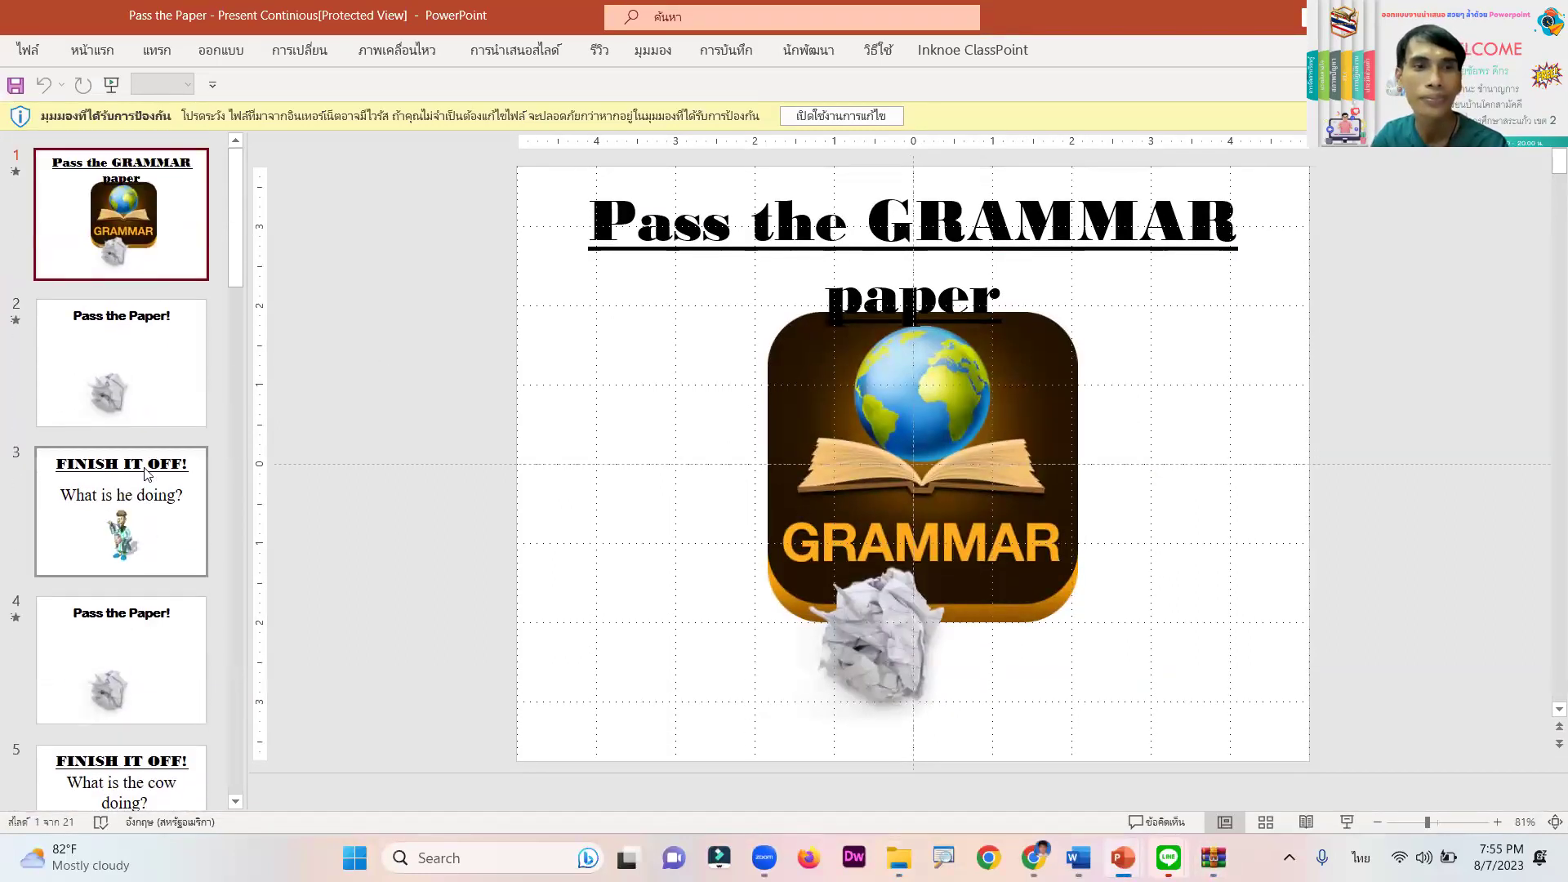
{"action": "scroll", "coordinate": [158, 403], "scroll_direction": "down", "scroll_amount": 10}
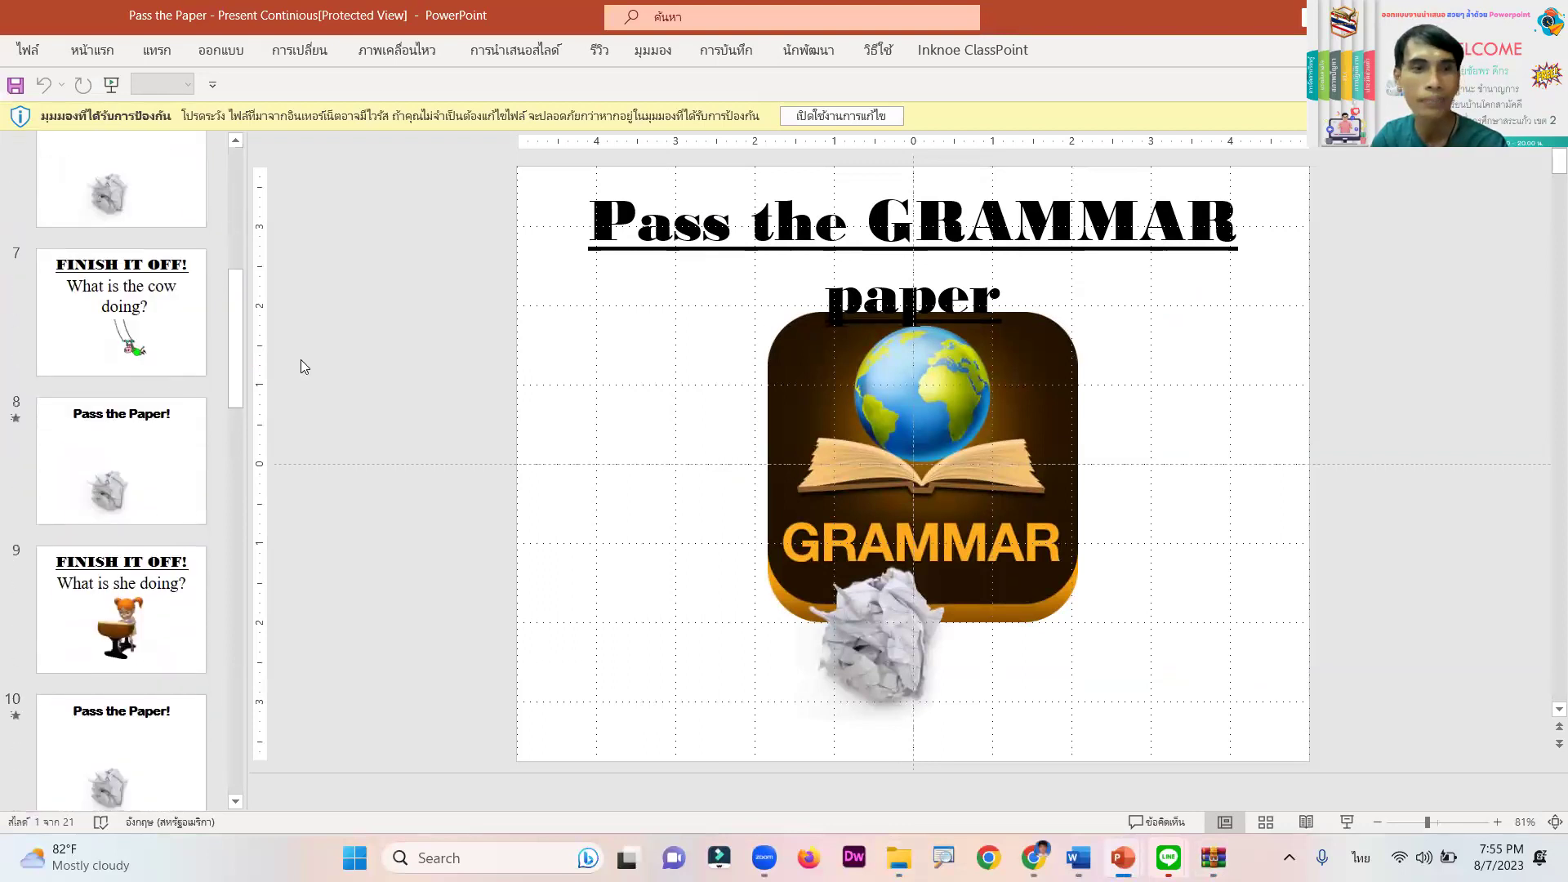
{"action": "key", "text": "alt+F4"}
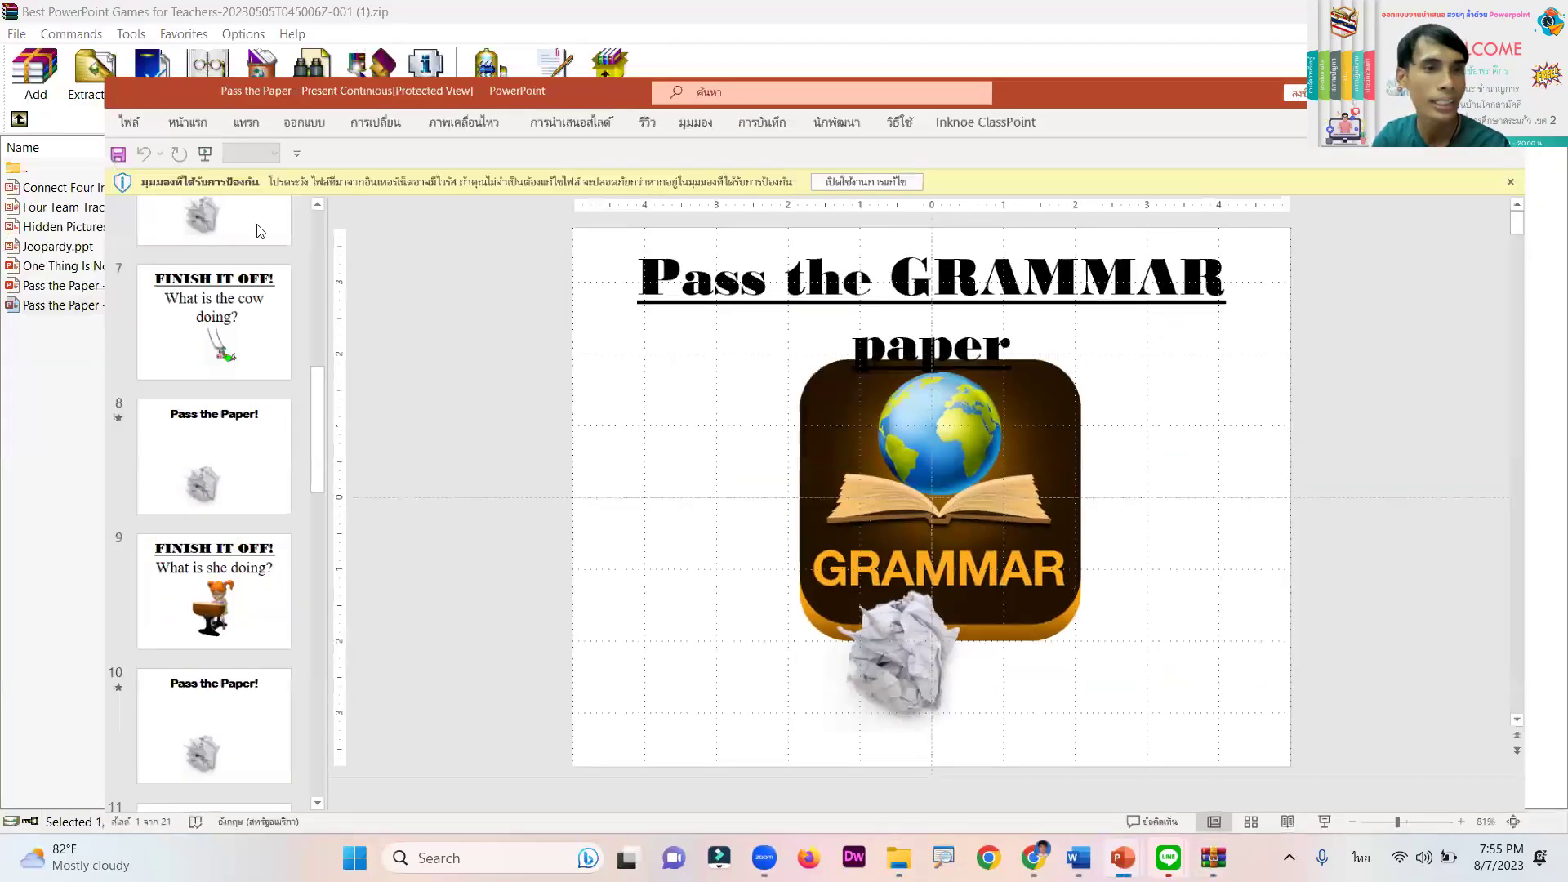
Open Pass the Paper - City Vocabulary.pptx from the archive, look through its slides and close it
{"action": "left_click", "coordinate": [155, 286]}
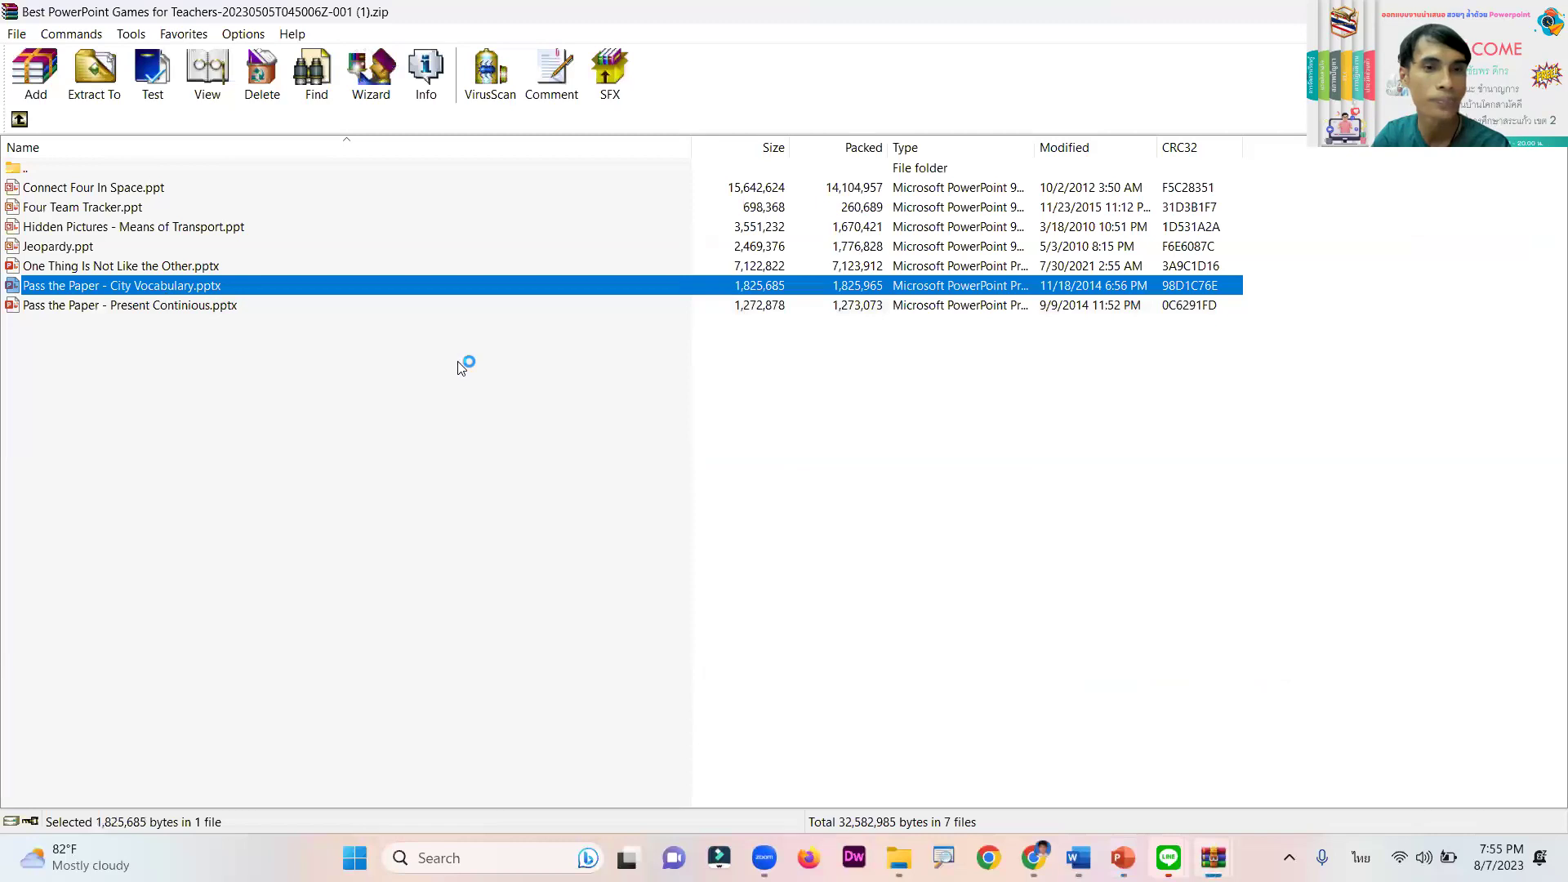
{"action": "key", "text": "Return"}
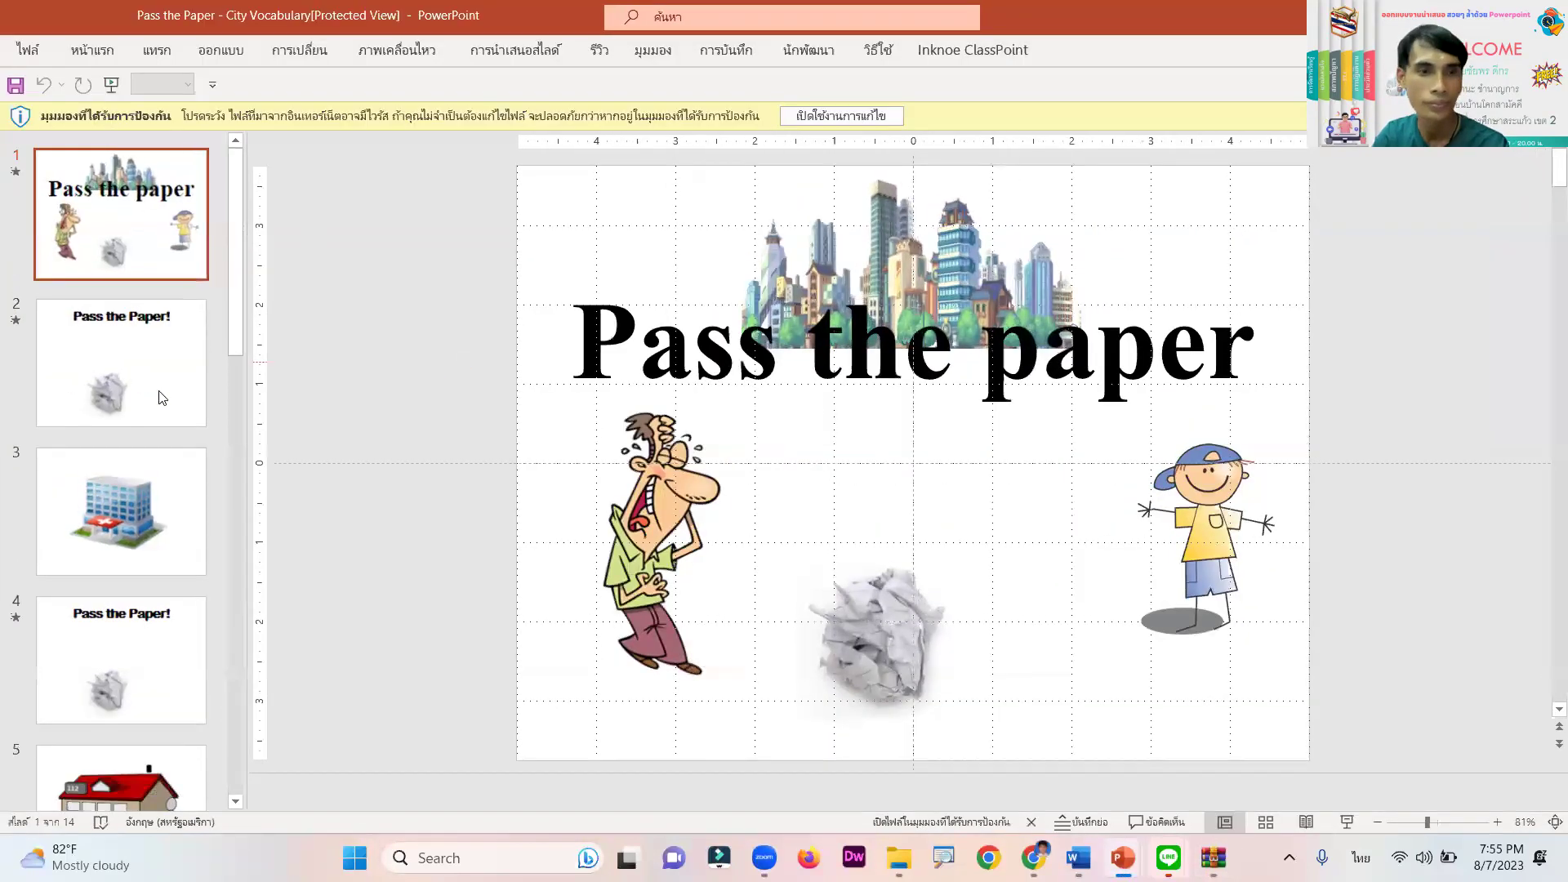
{"action": "scroll", "coordinate": [124, 454], "scroll_direction": "down", "scroll_amount": 2}
{"action": "scroll", "coordinate": [124, 454], "scroll_direction": "down", "scroll_amount": 3}
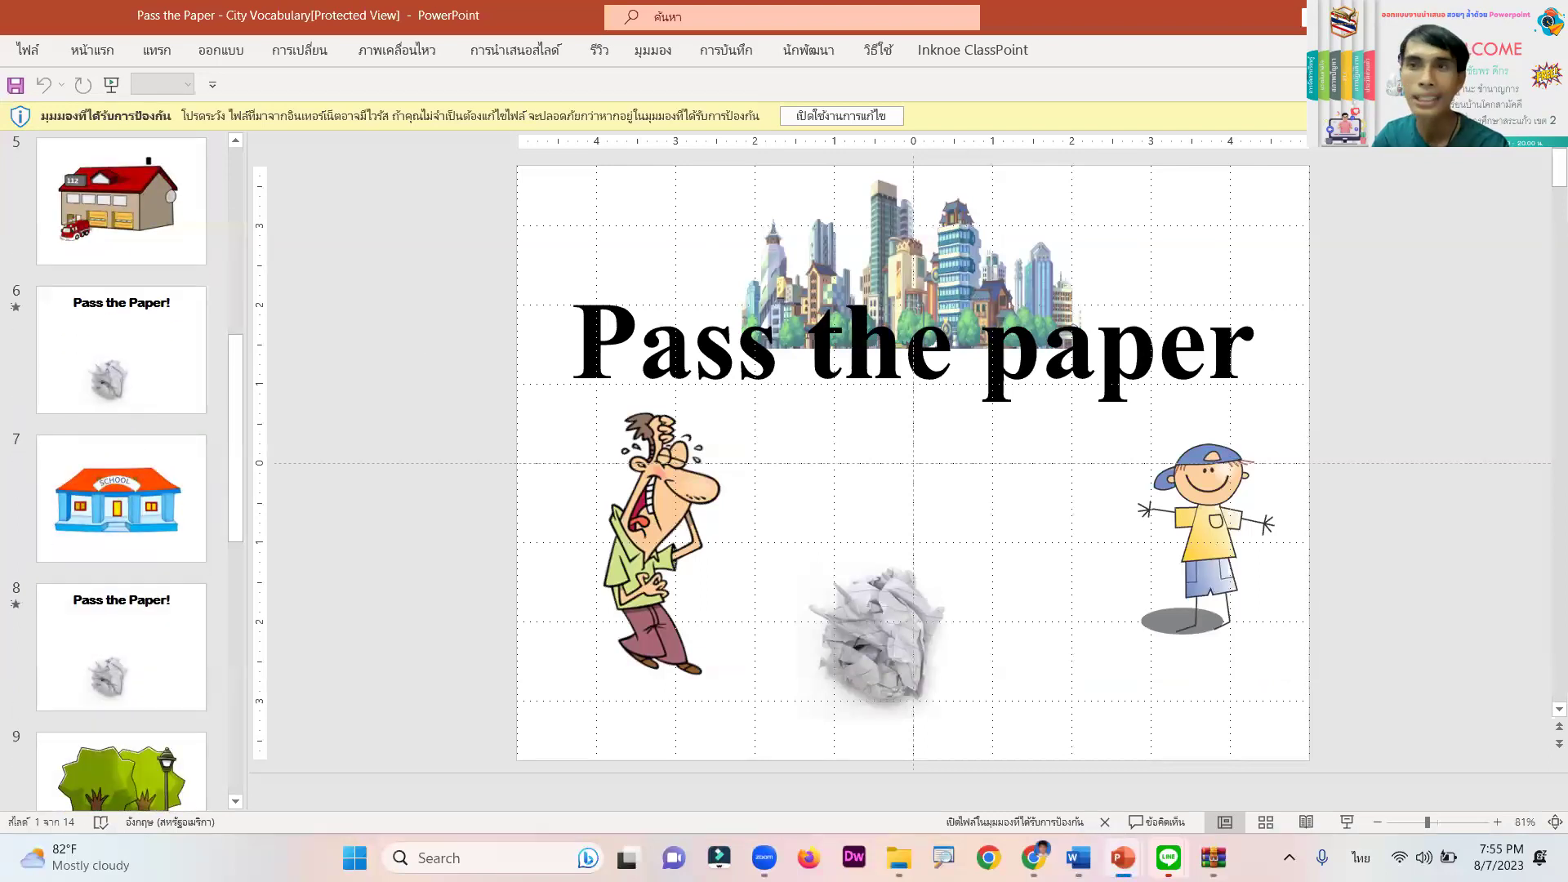
{"action": "key", "text": "alt+F4"}
Open Jeopardy.ppt from the archive, look through its question slides and go back to the archive window
{"action": "double_click", "coordinate": [59, 247]}
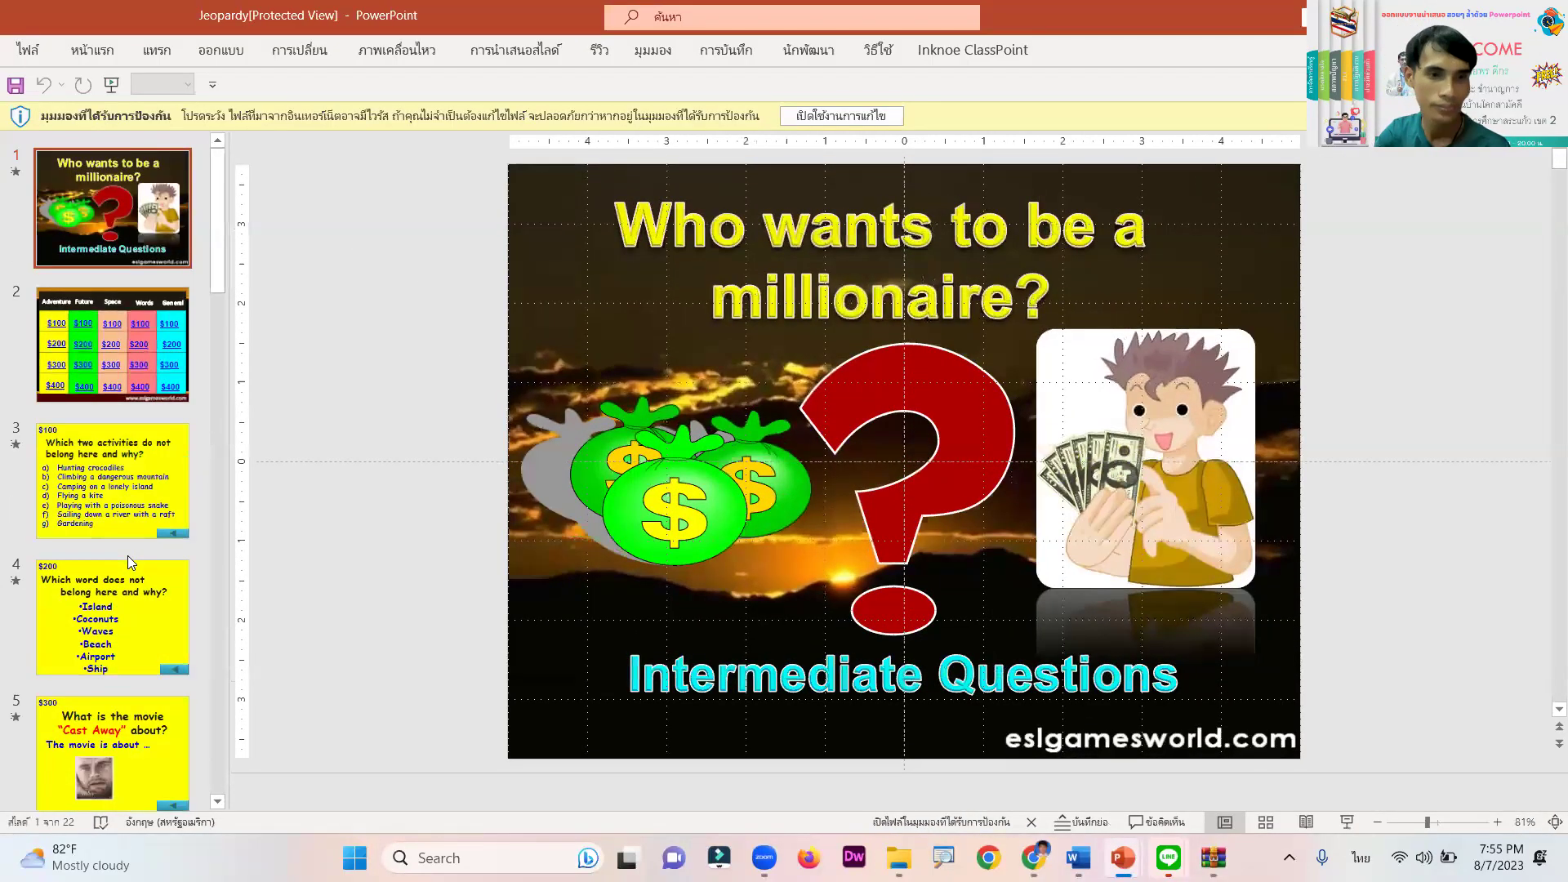
{"action": "scroll", "coordinate": [128, 555], "scroll_direction": "down", "scroll_amount": 5}
{"action": "scroll", "coordinate": [128, 555], "scroll_direction": "down", "scroll_amount": 4}
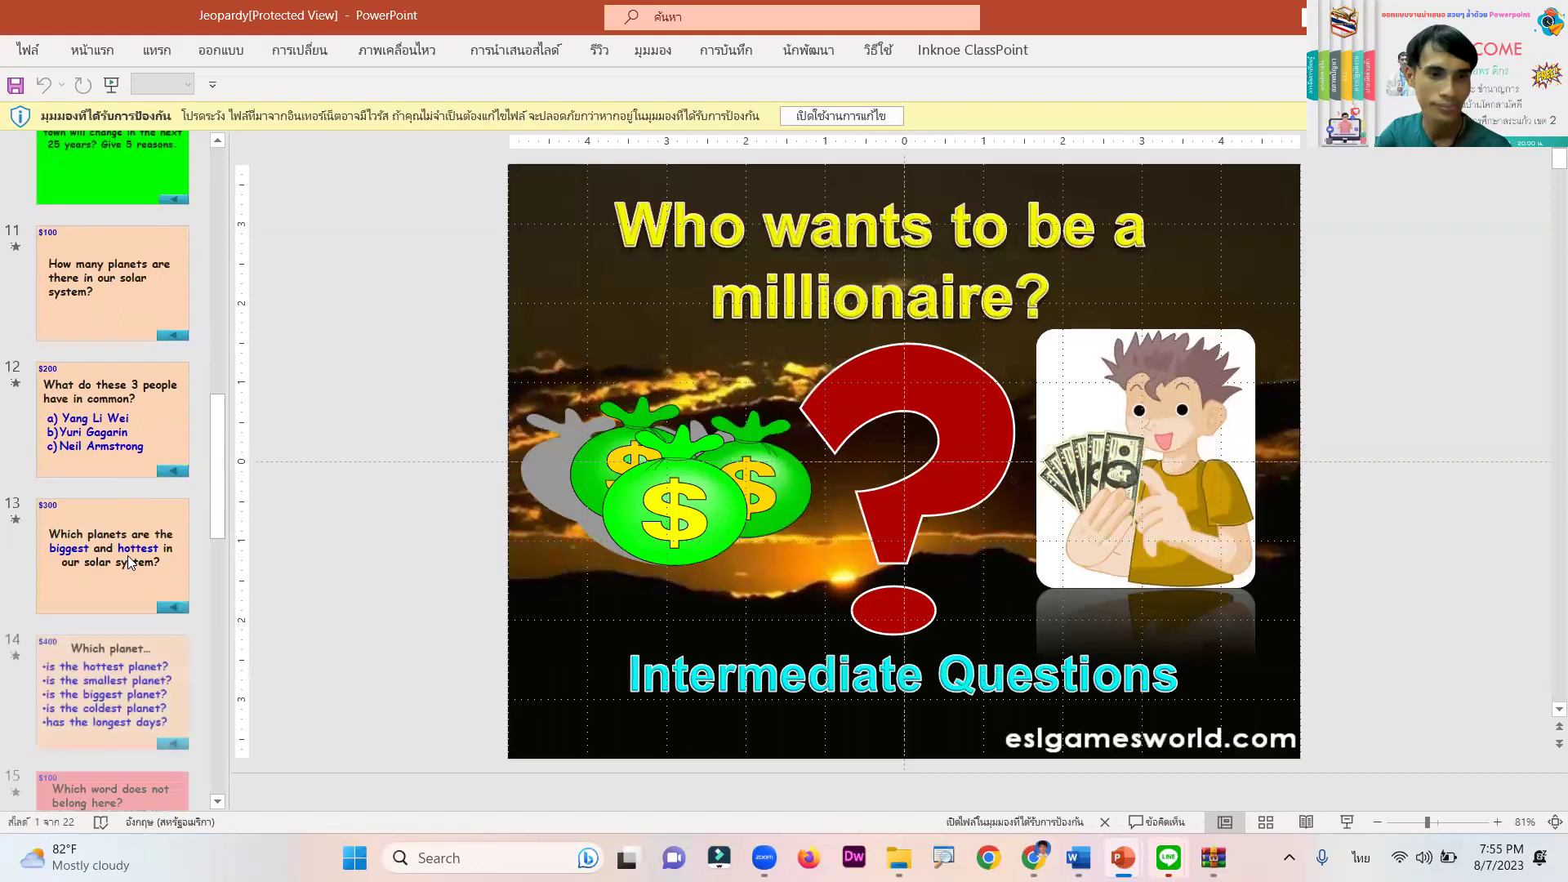
{"action": "scroll", "coordinate": [127, 555], "scroll_direction": "up", "scroll_amount": 3}
{"action": "scroll", "coordinate": [128, 555], "scroll_direction": "up", "scroll_amount": 6}
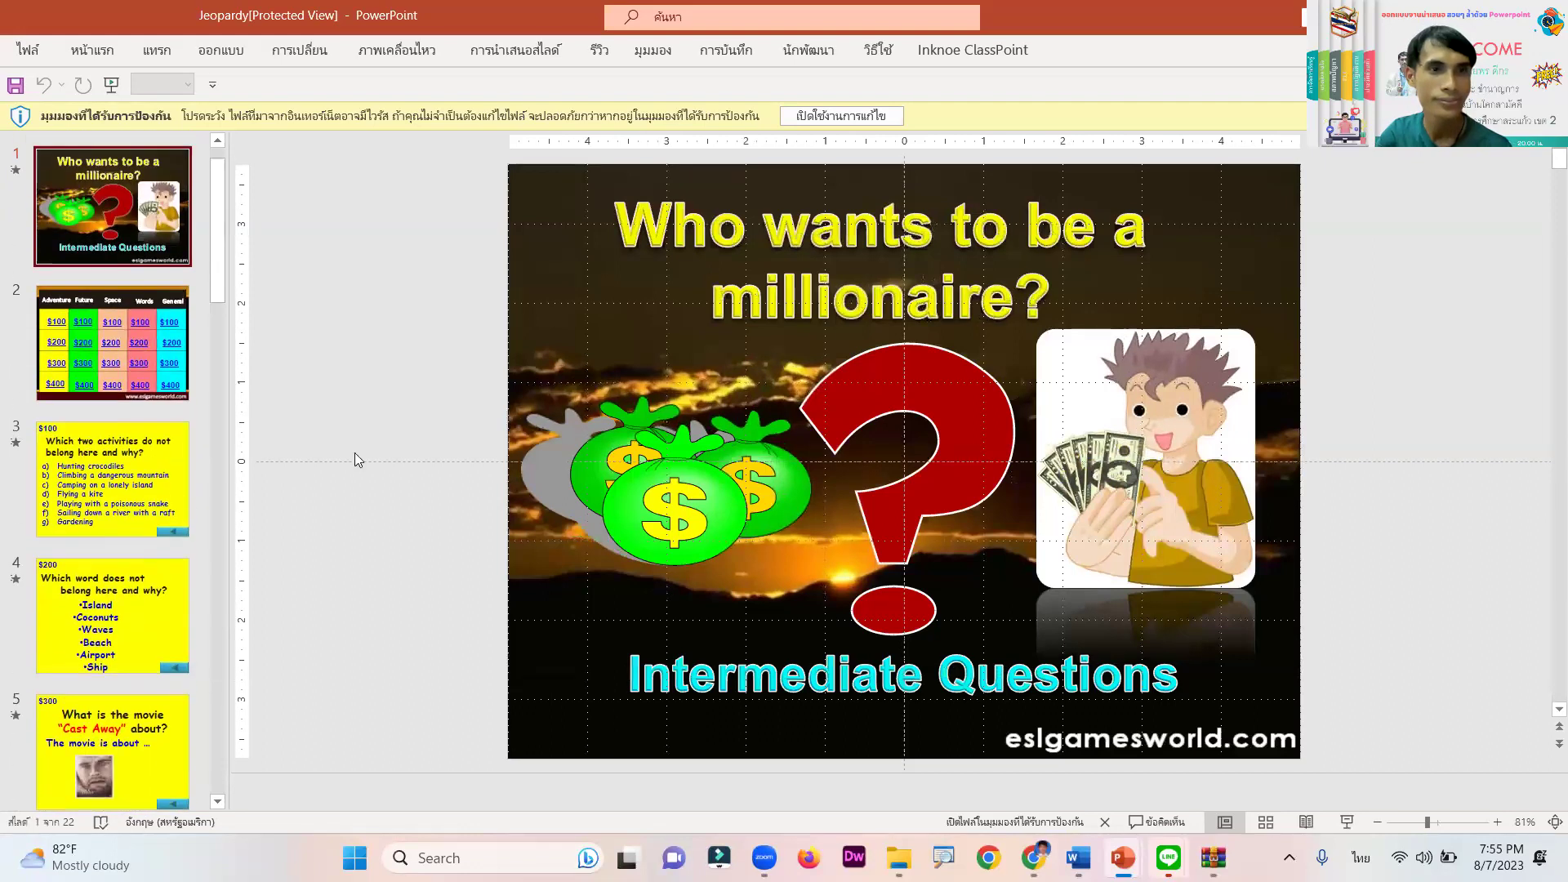
{"action": "key", "text": "alt+Tab"}
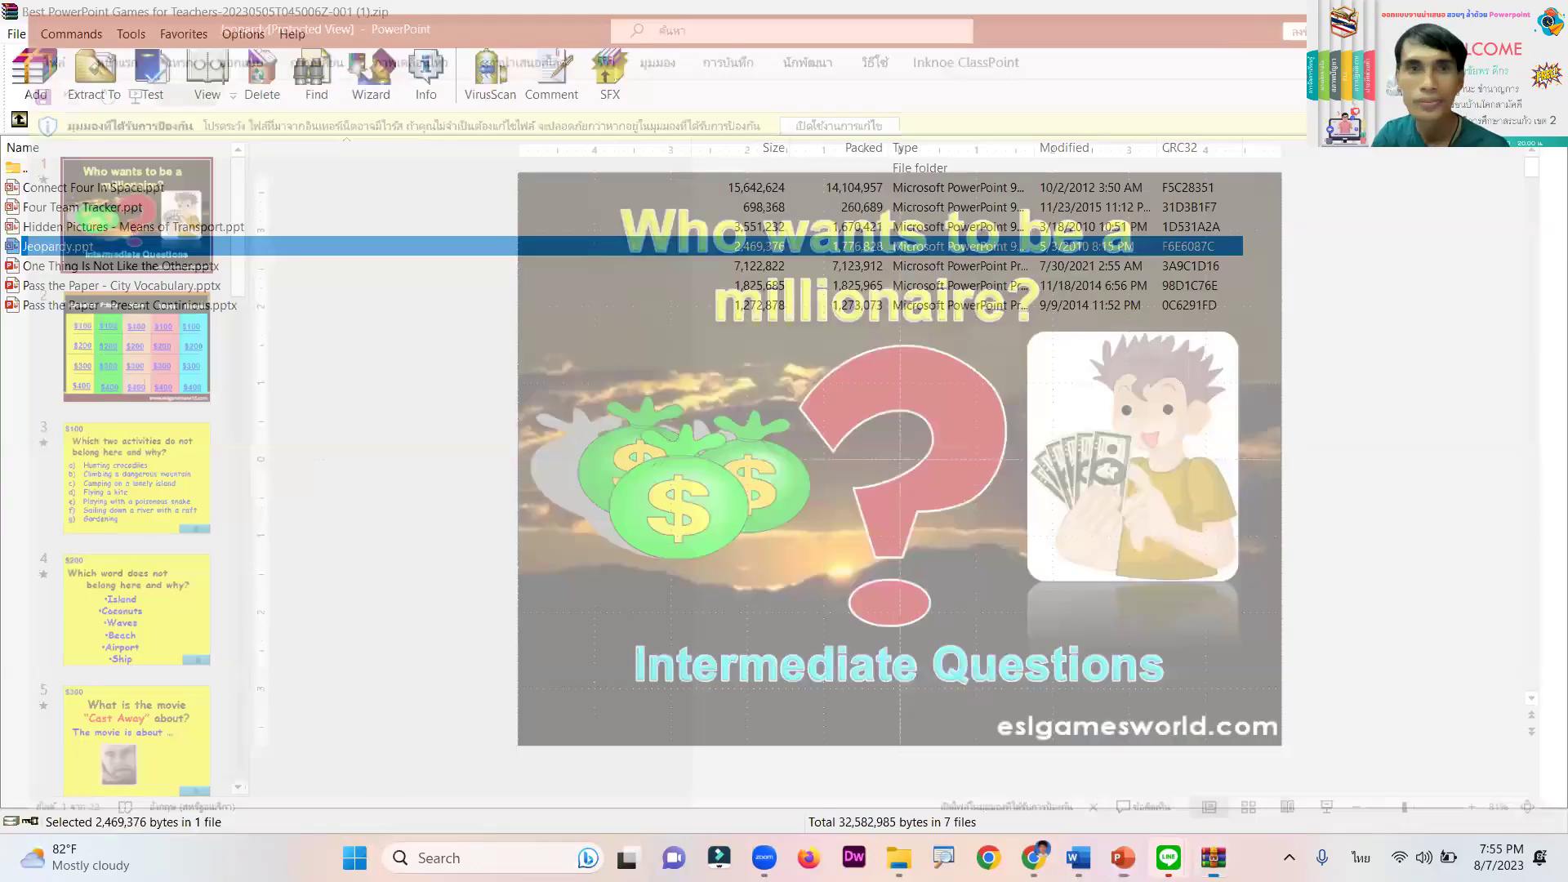
Close the archive window and switch back to the LOVE PPT CAI 60566 folder in Google Drive
{"action": "left_click", "coordinate": [1474, 12]}
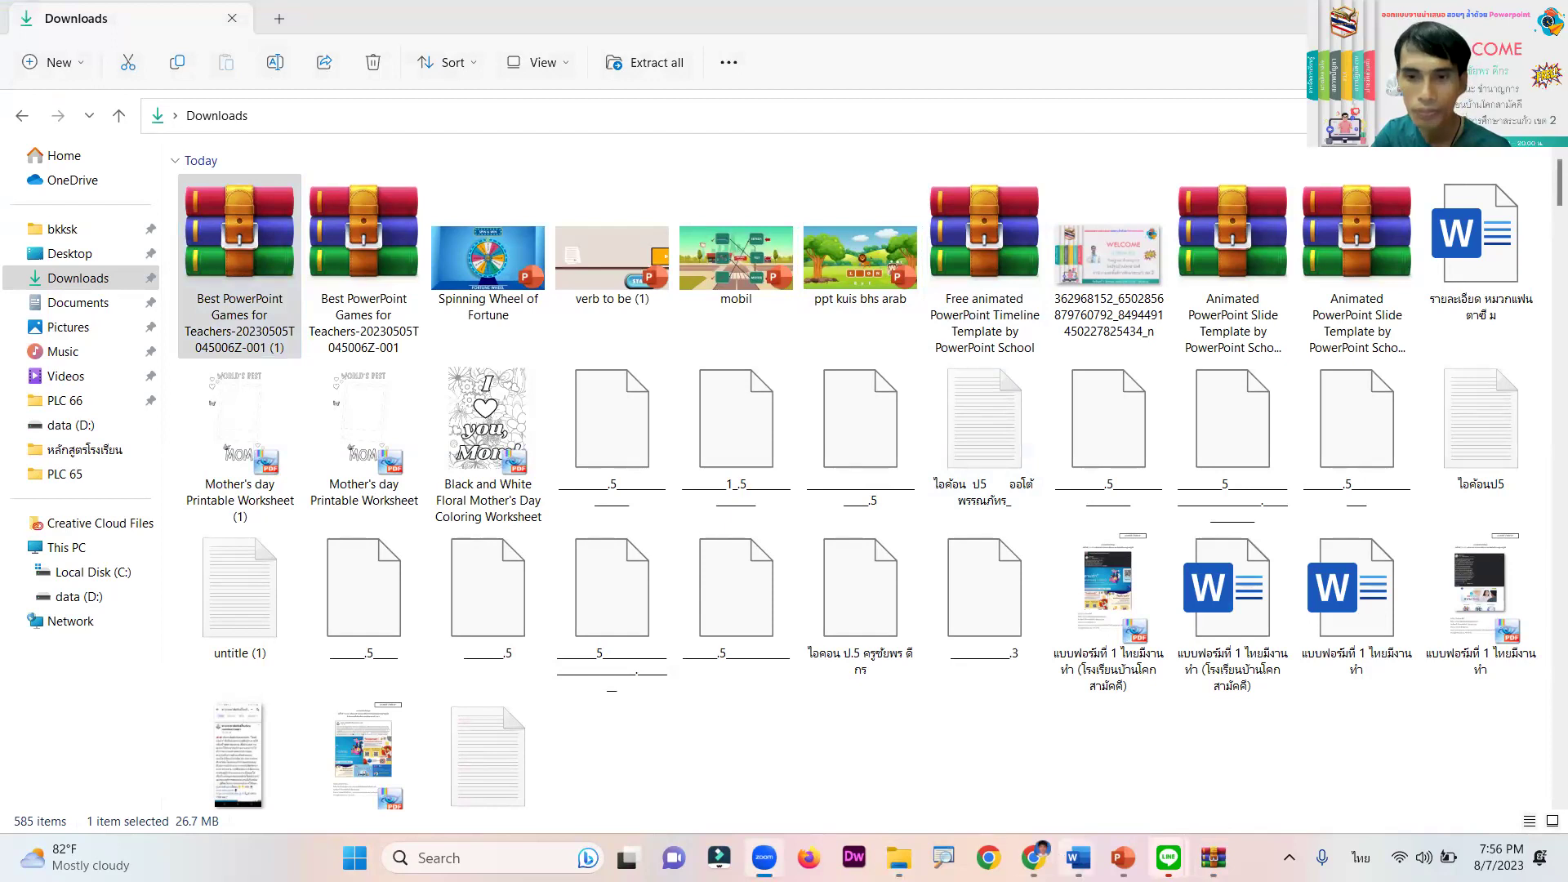
{"action": "left_click", "coordinate": [1033, 858]}
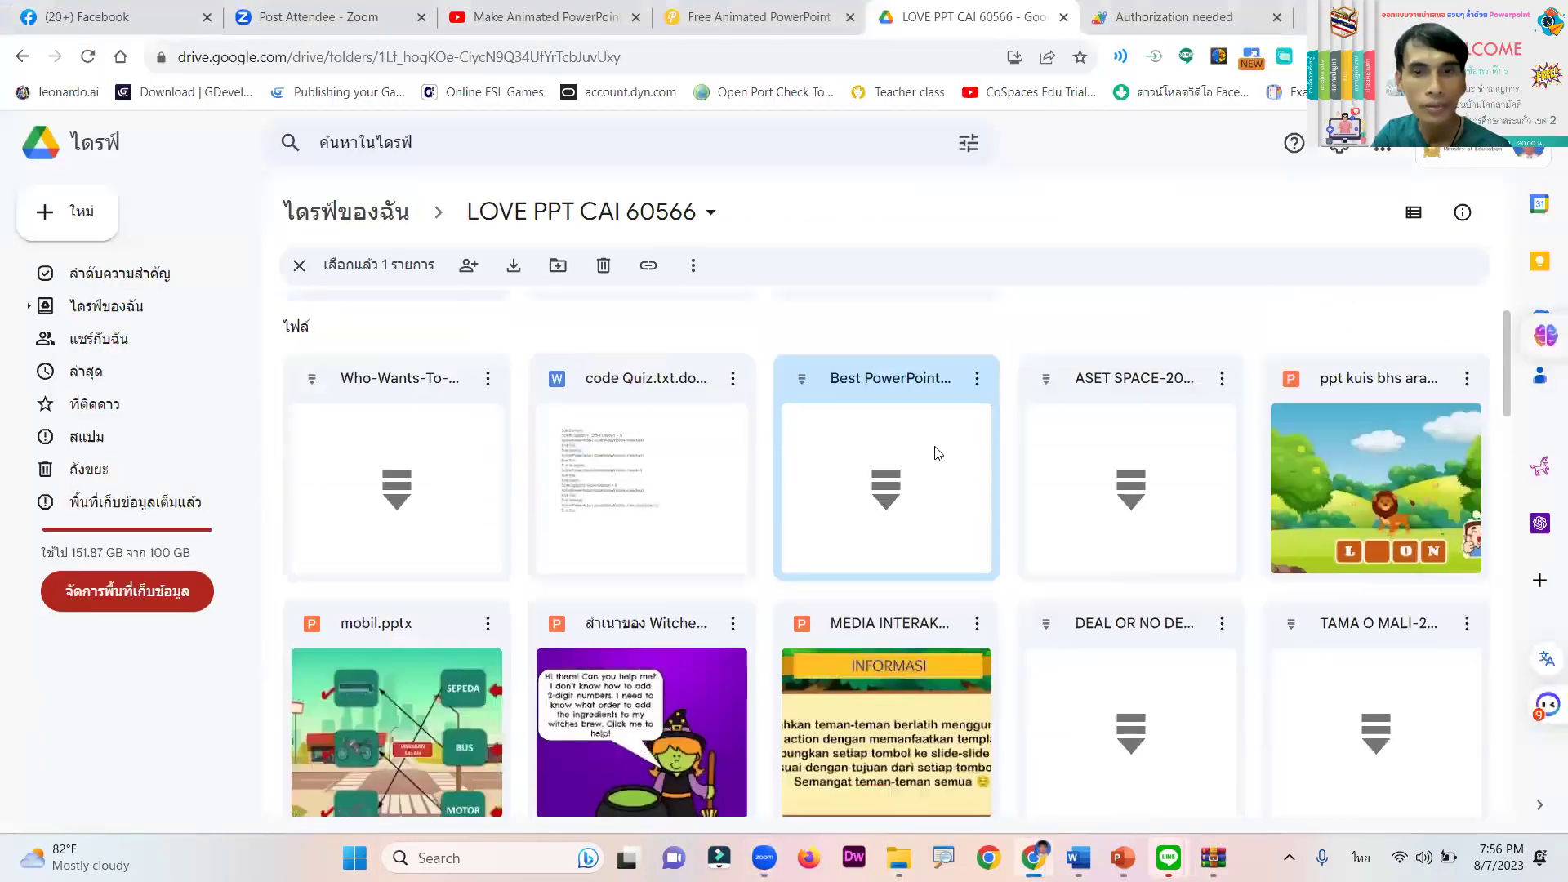
Find the Dragon Ball Z Template zip file in the LOVE PPT CAI 60566 folder and download it without a virus scan
{"action": "scroll", "coordinate": [938, 446], "scroll_direction": "down", "scroll_amount": 3}
{"action": "scroll", "coordinate": [934, 445], "scroll_direction": "down", "scroll_amount": 2}
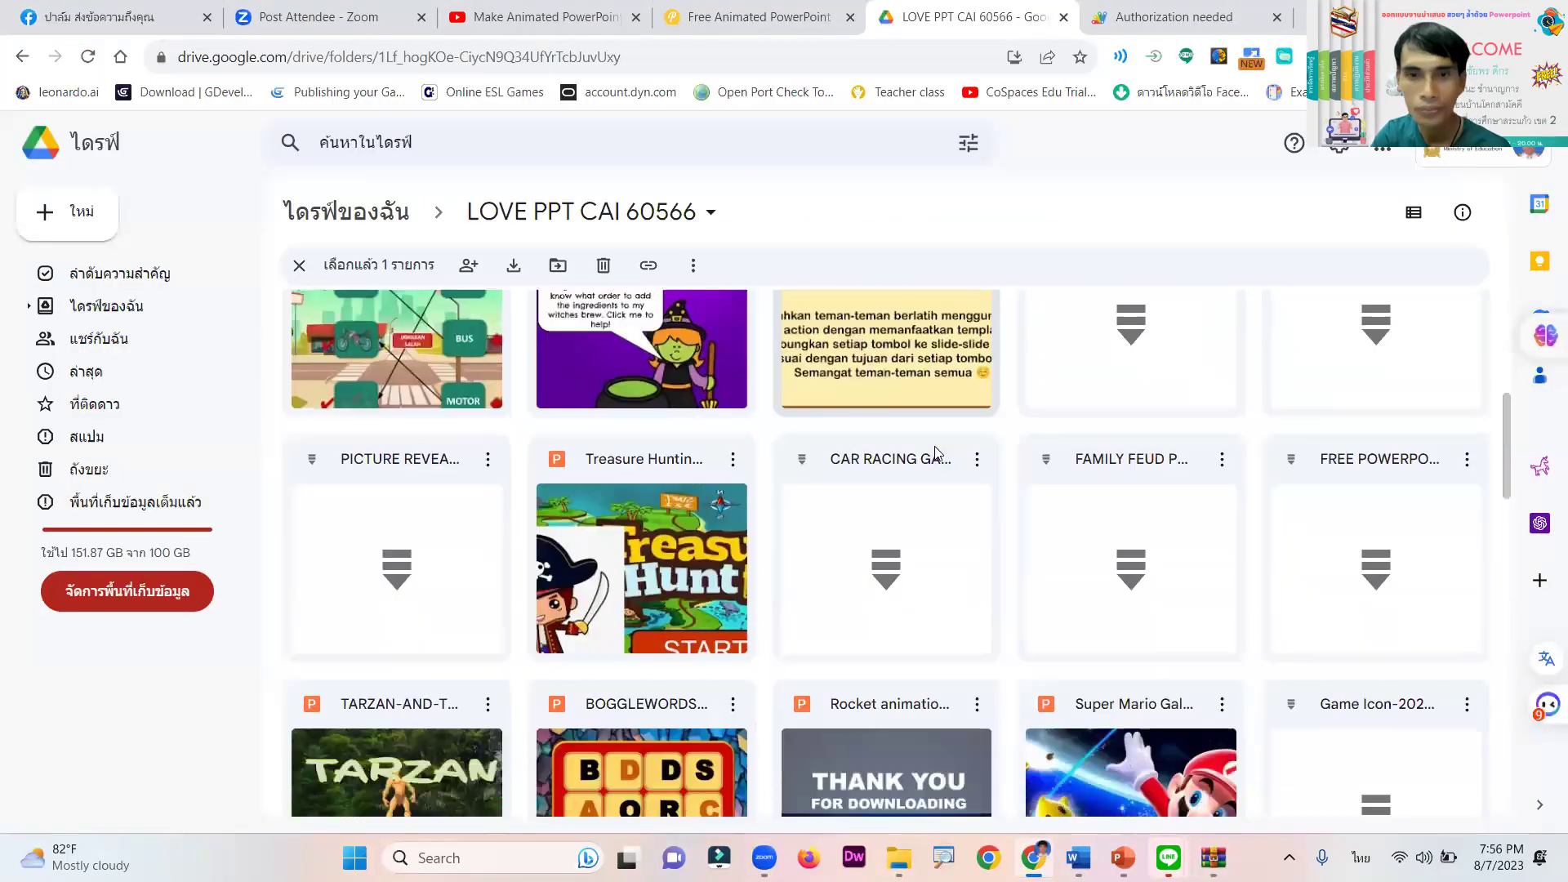
{"action": "scroll", "coordinate": [934, 446], "scroll_direction": "down", "scroll_amount": 2}
{"action": "scroll", "coordinate": [935, 446], "scroll_direction": "down", "scroll_amount": 3}
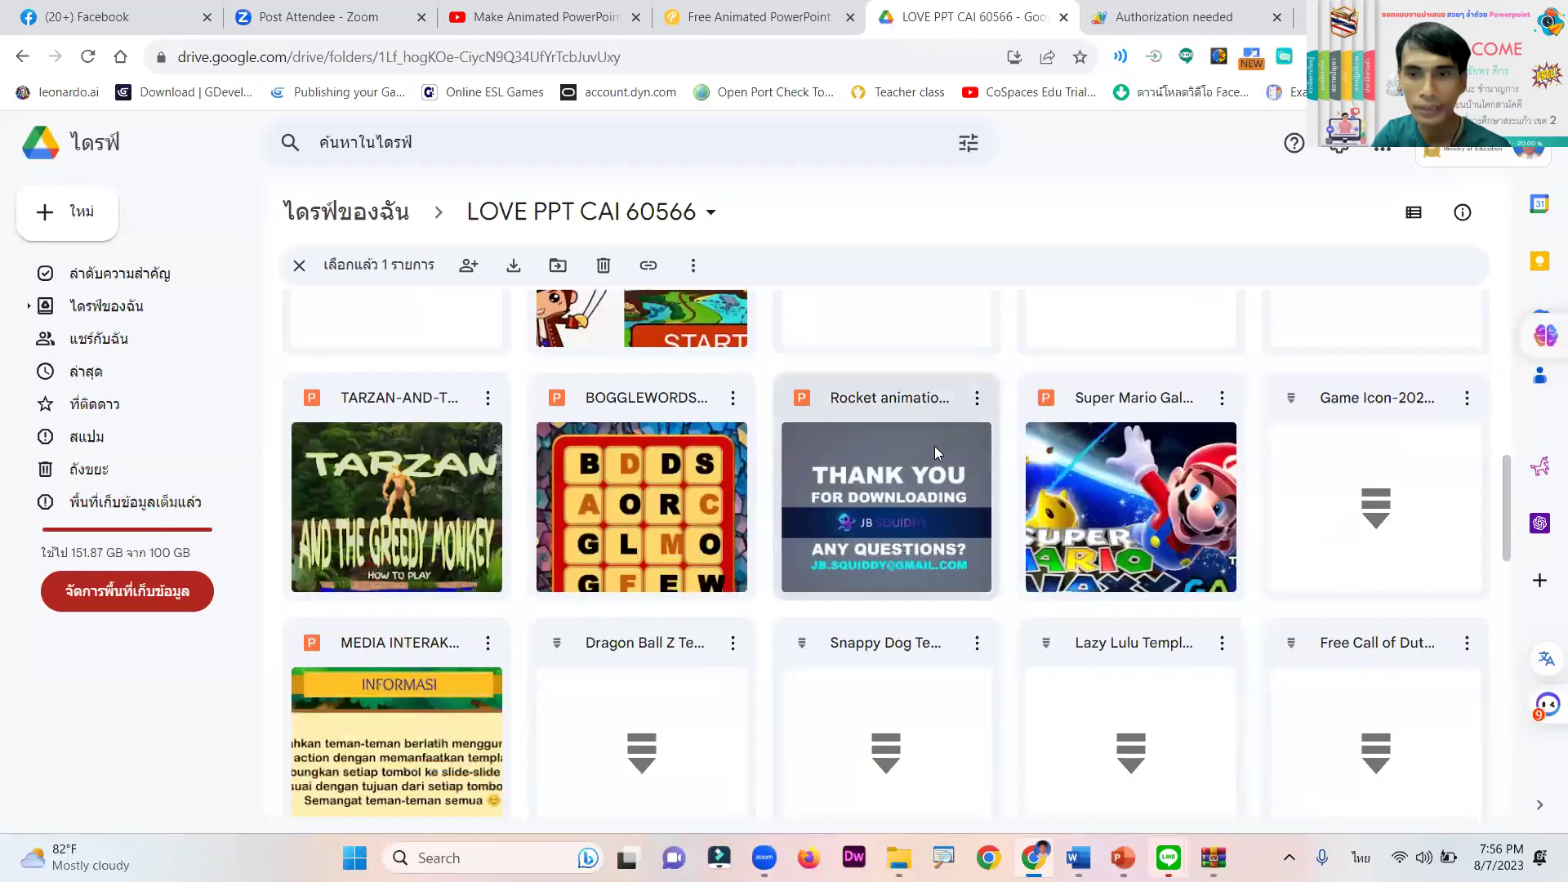
{"action": "scroll", "coordinate": [934, 446], "scroll_direction": "down", "scroll_amount": 1}
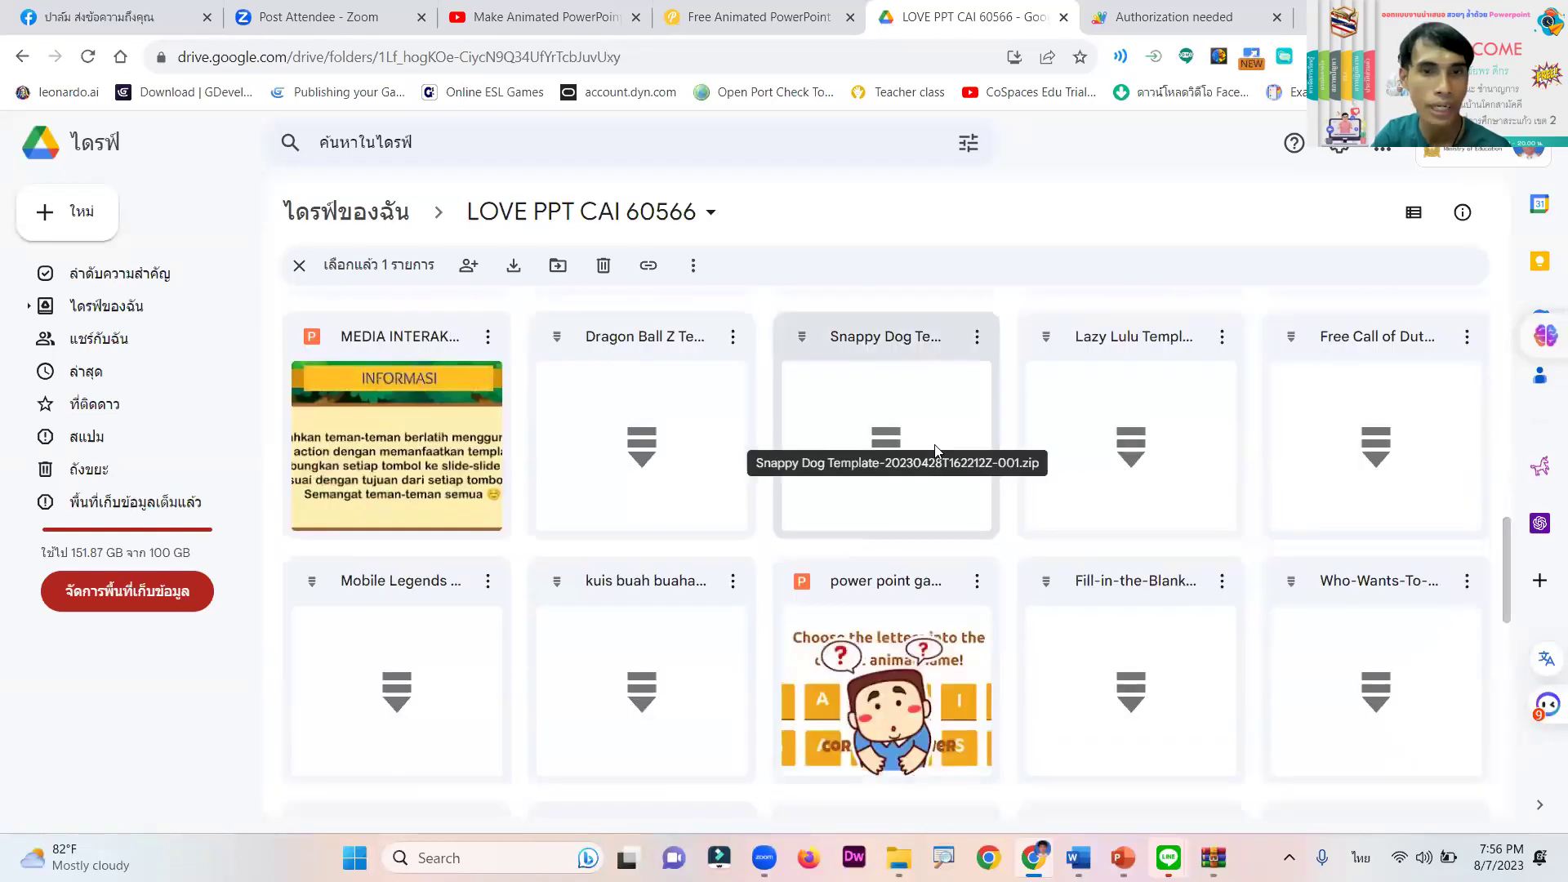
{"action": "scroll", "coordinate": [934, 448], "scroll_direction": "down", "scroll_amount": 1}
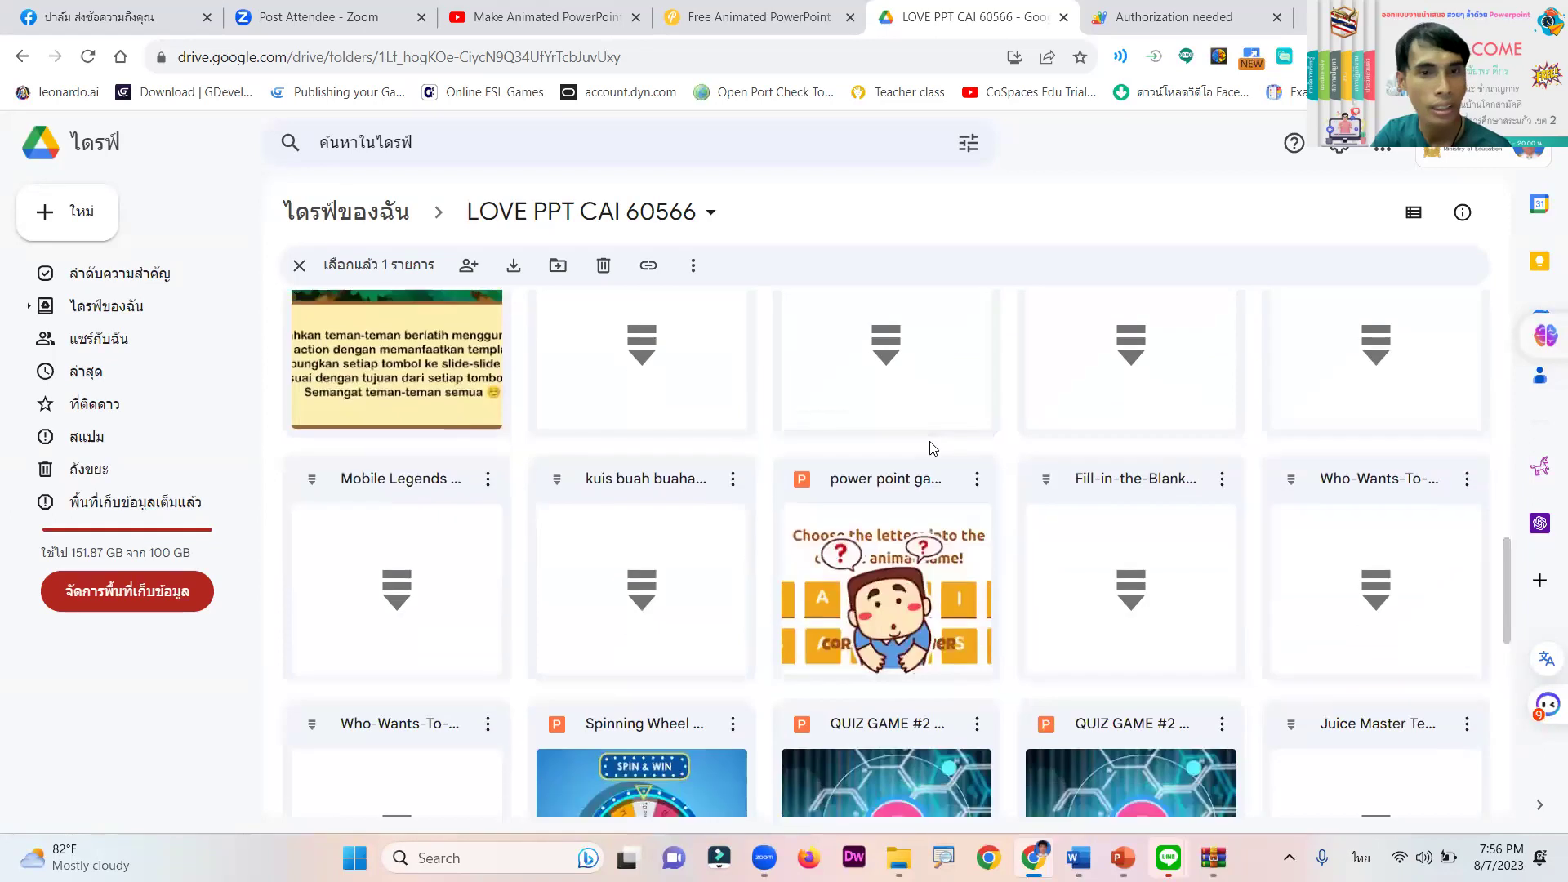
{"action": "scroll", "coordinate": [934, 448], "scroll_direction": "up", "scroll_amount": 1}
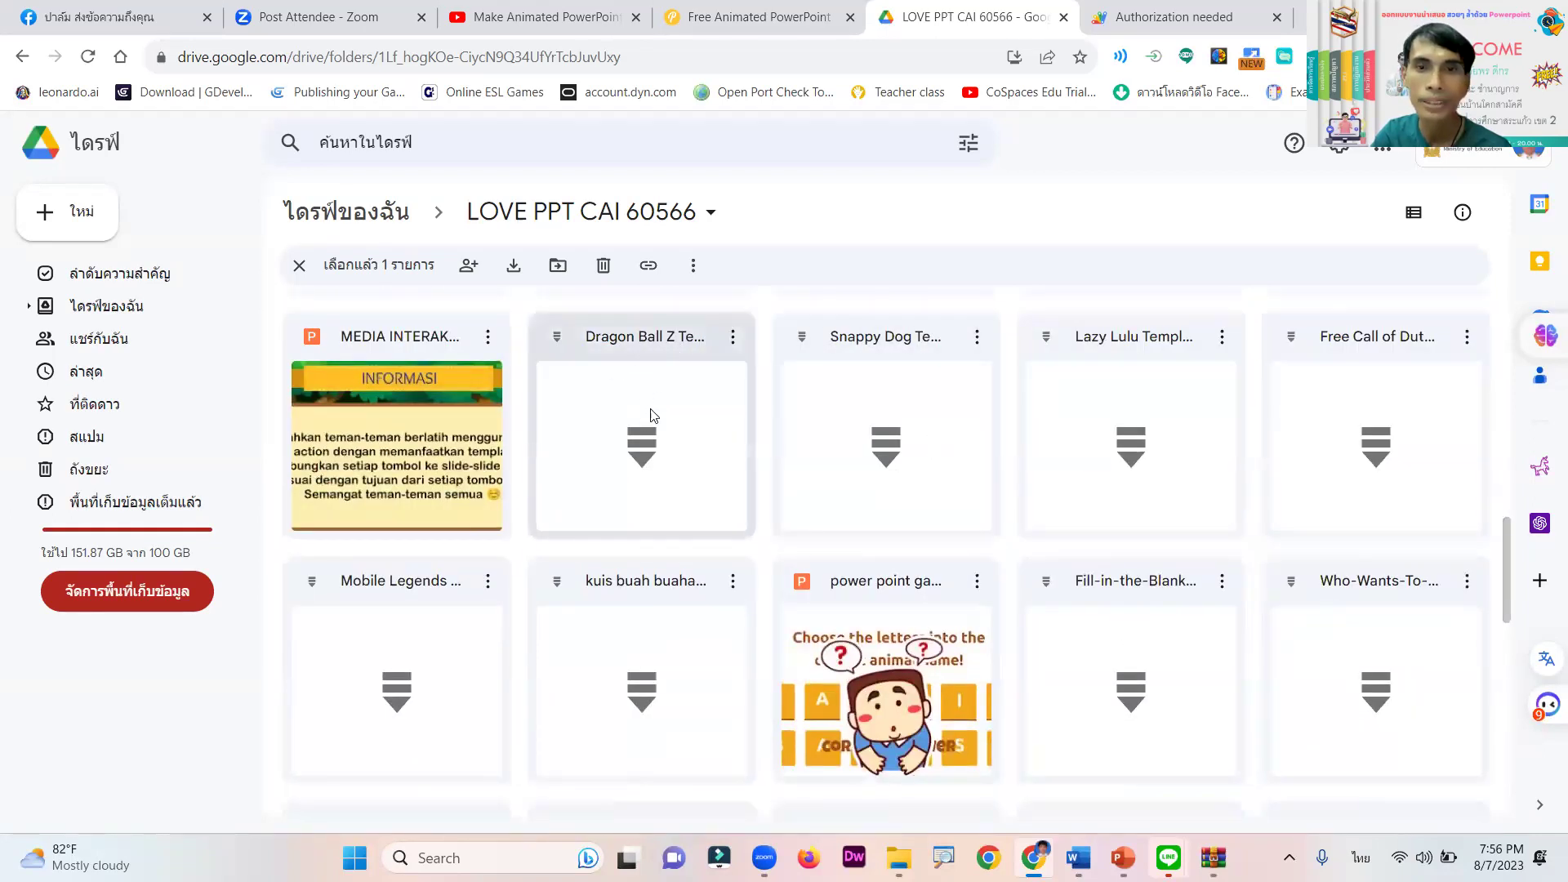
{"action": "left_click", "coordinate": [732, 338]}
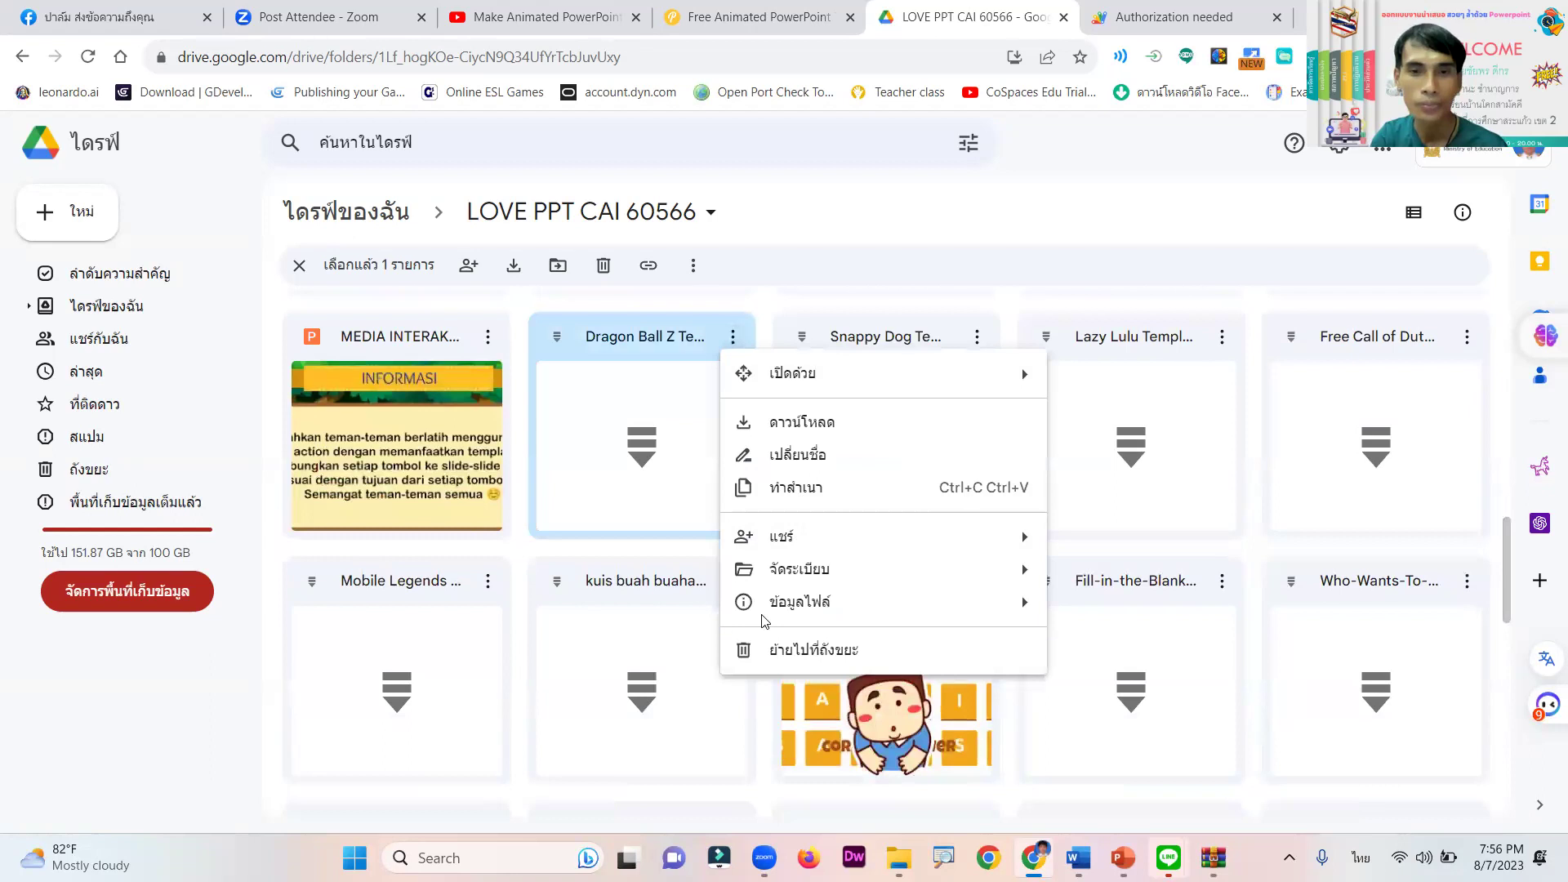
{"action": "left_click", "coordinate": [732, 338]}
{"action": "left_click", "coordinate": [733, 338]}
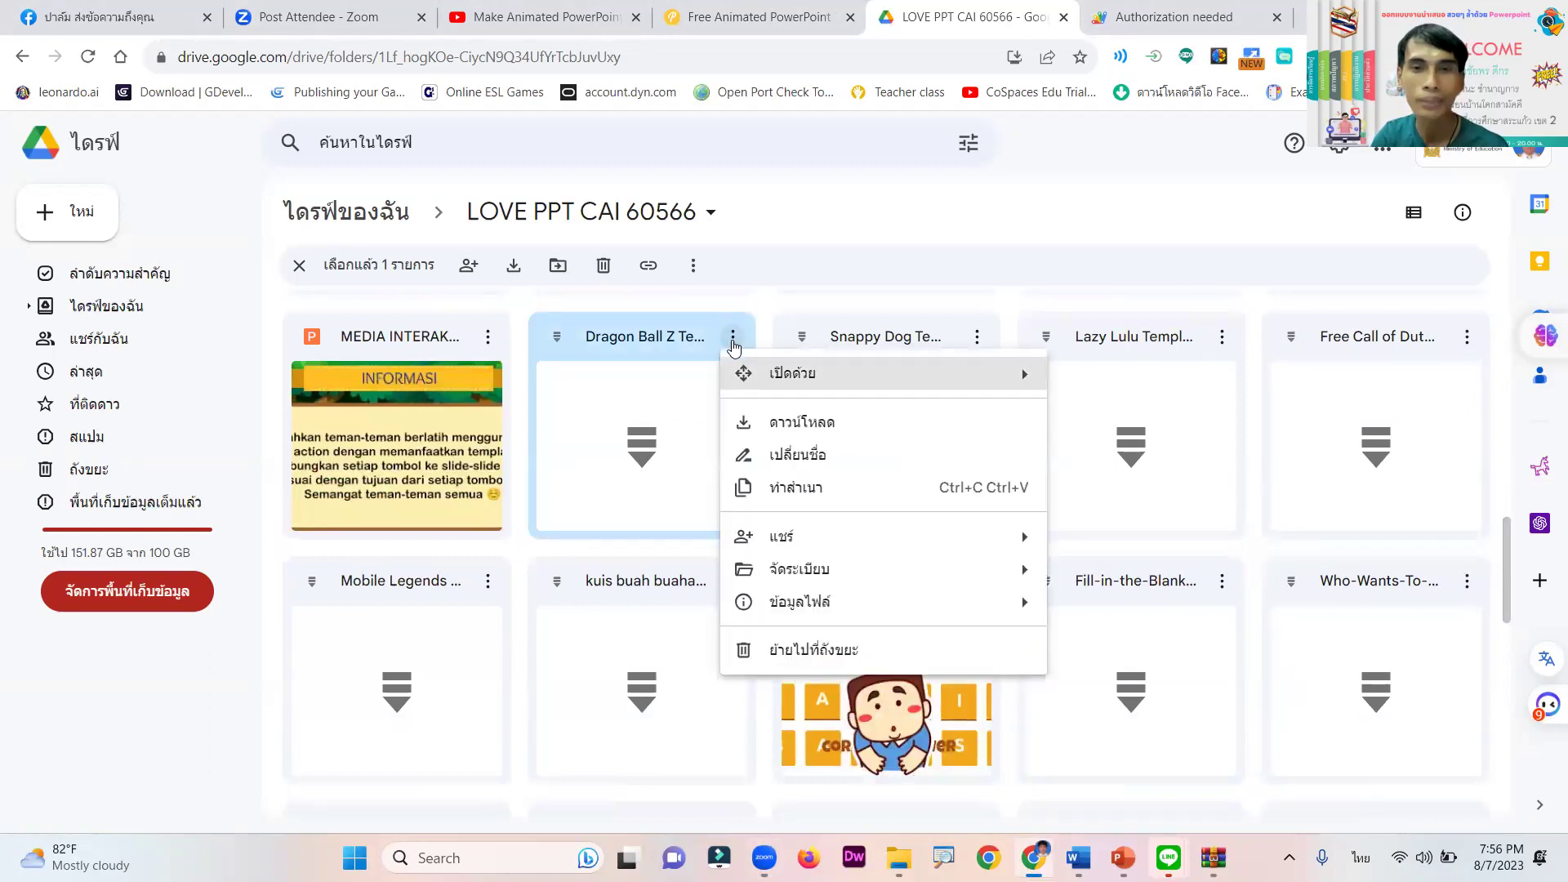
{"action": "left_click", "coordinate": [825, 432]}
{"action": "left_click", "coordinate": [969, 545]}
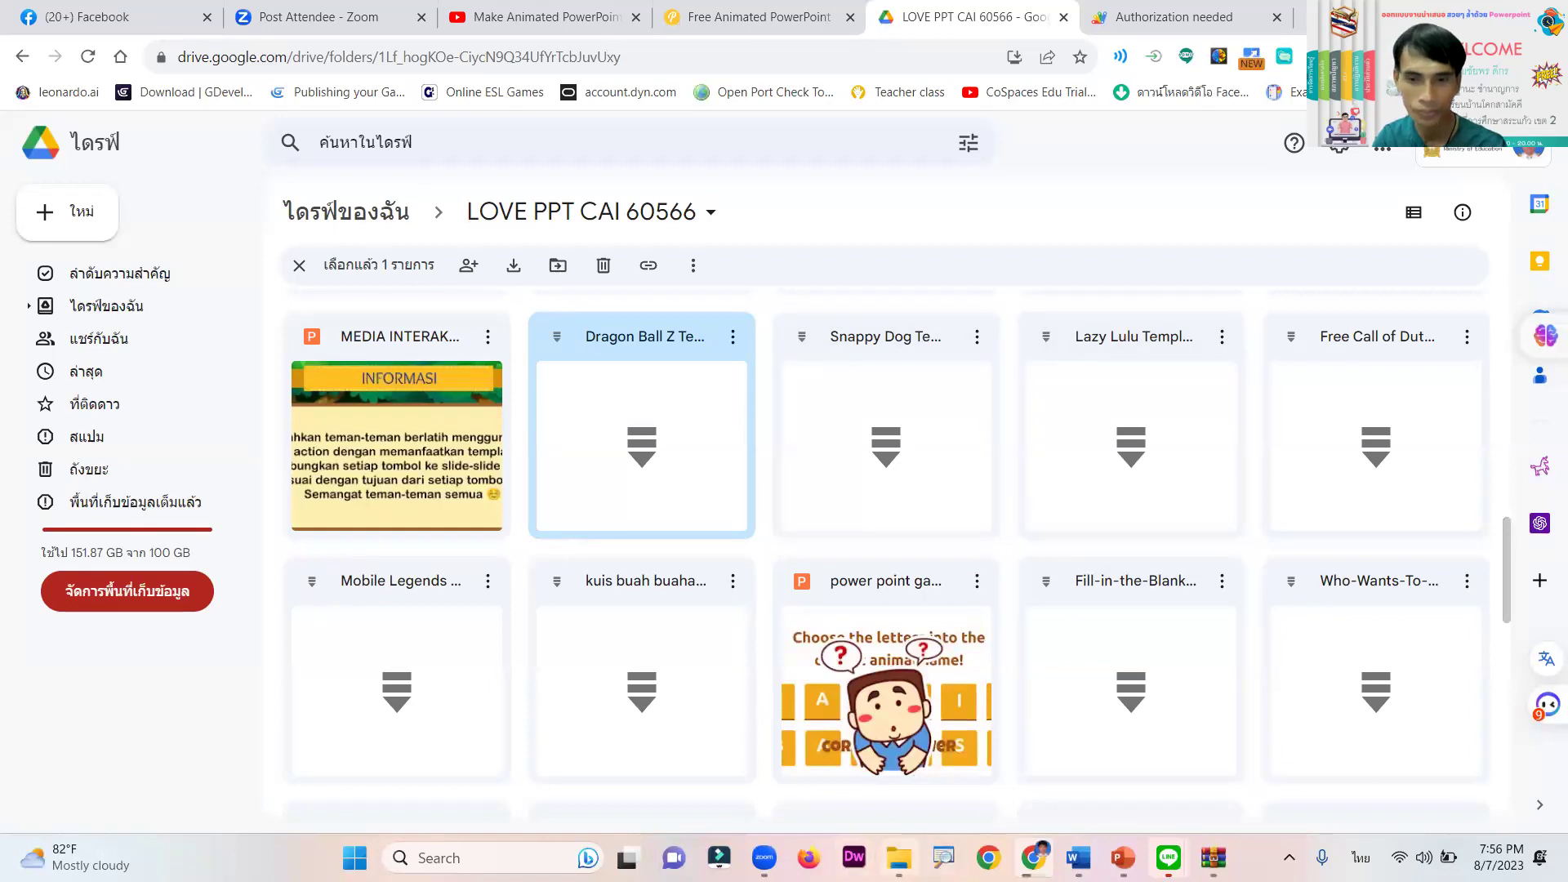
Check the Downloads folder in File Explorer for the Dragon Ball Z Template archive and return to the Google Drive folder
{"action": "left_click", "coordinate": [899, 857]}
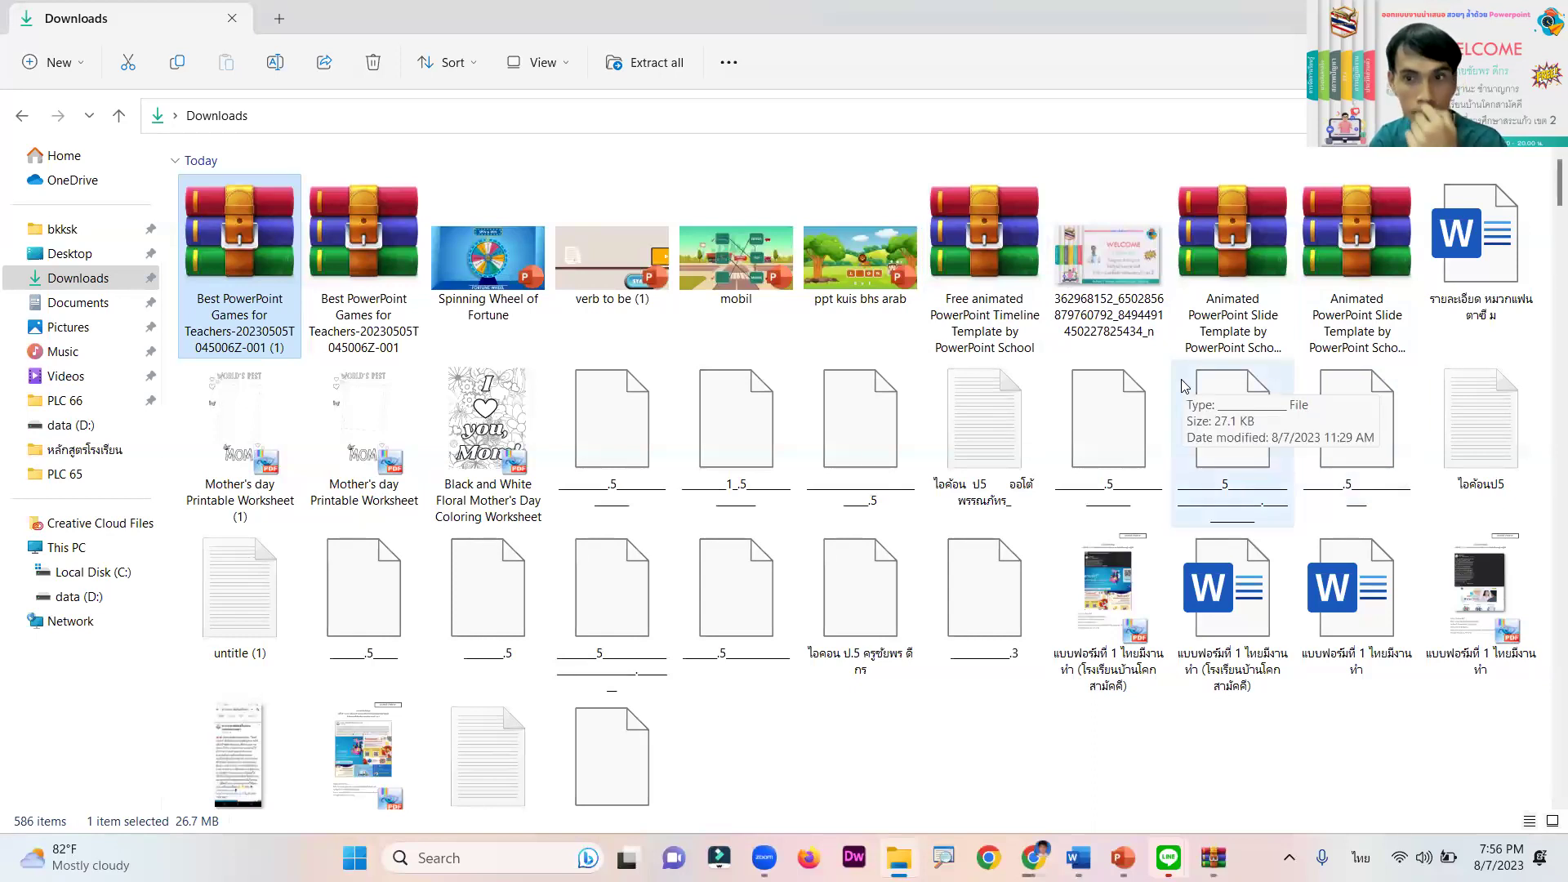
{"action": "scroll", "coordinate": [1183, 385], "scroll_direction": "down", "scroll_amount": 6}
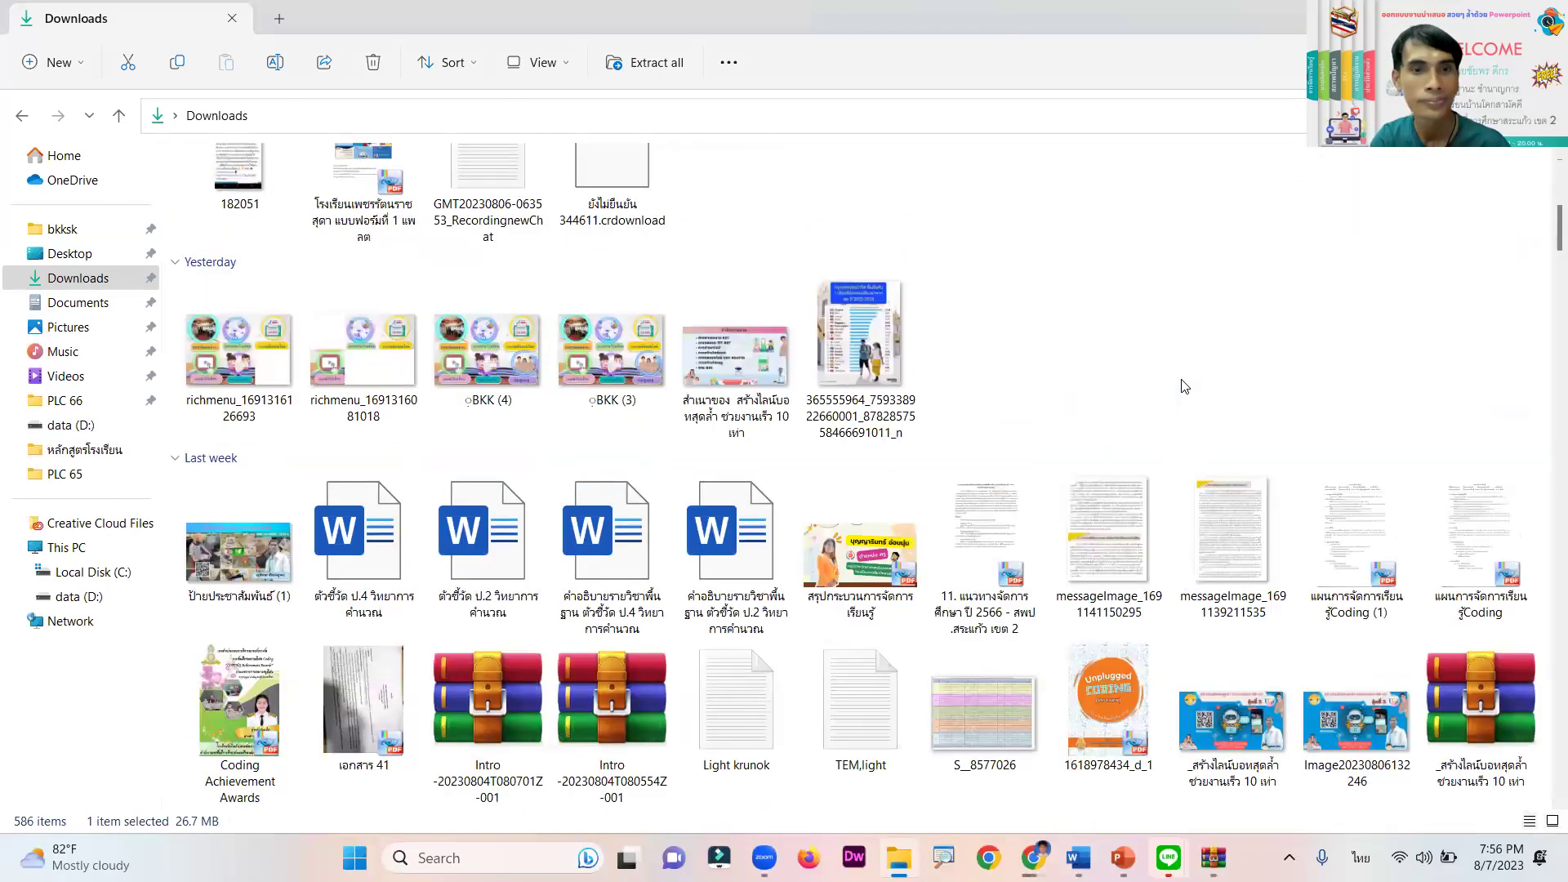
{"action": "scroll", "coordinate": [1188, 364], "scroll_direction": "down", "scroll_amount": 5}
{"action": "scroll", "coordinate": [1188, 363], "scroll_direction": "up", "scroll_amount": 12}
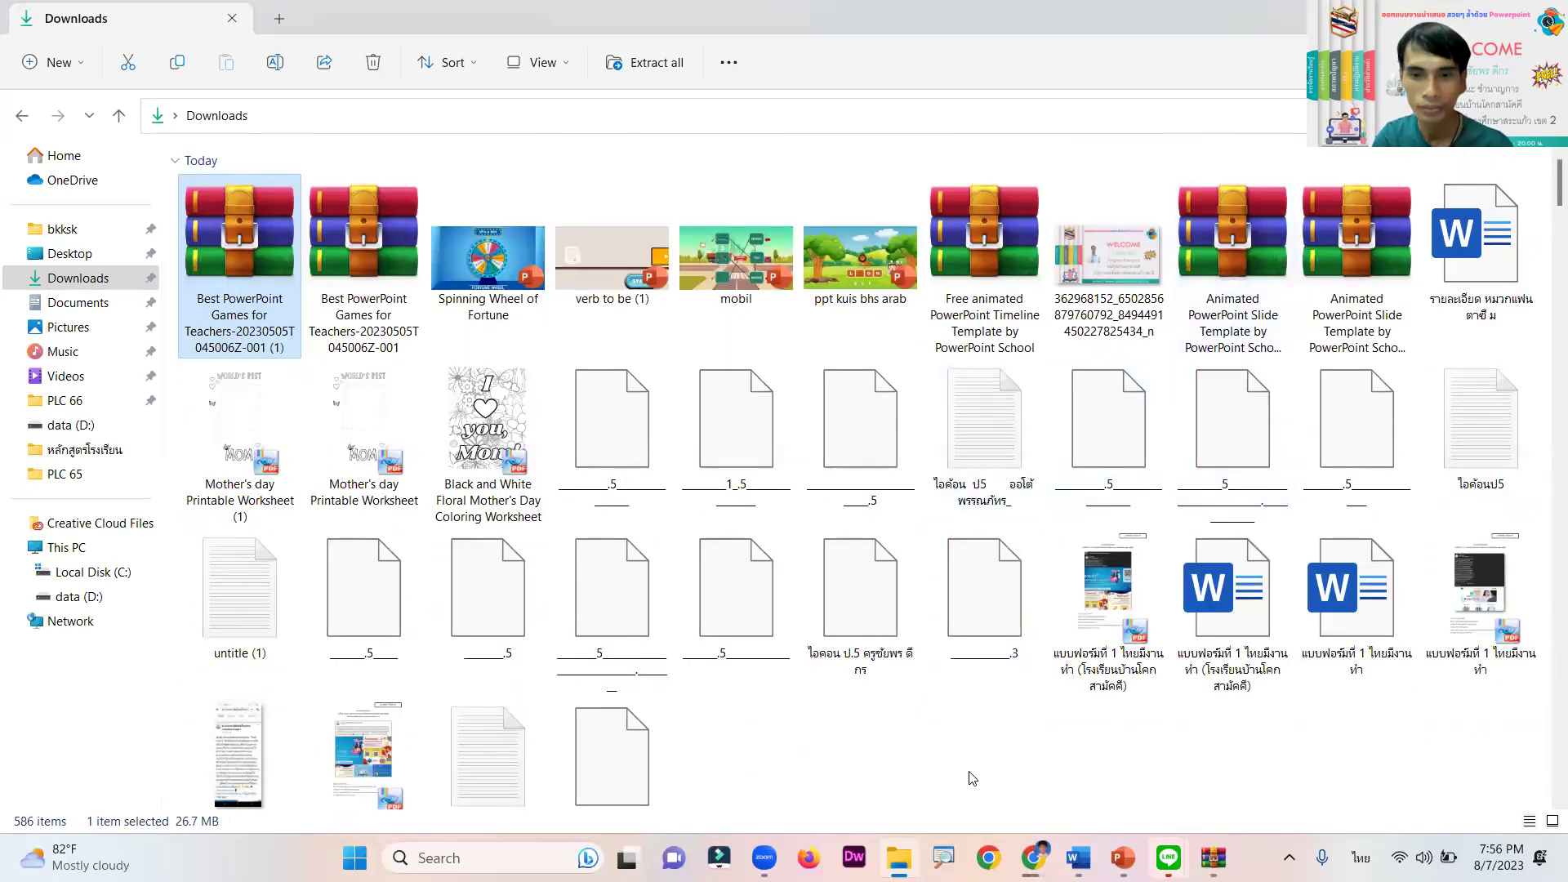
{"action": "mouse_move", "coordinate": [1033, 858]}
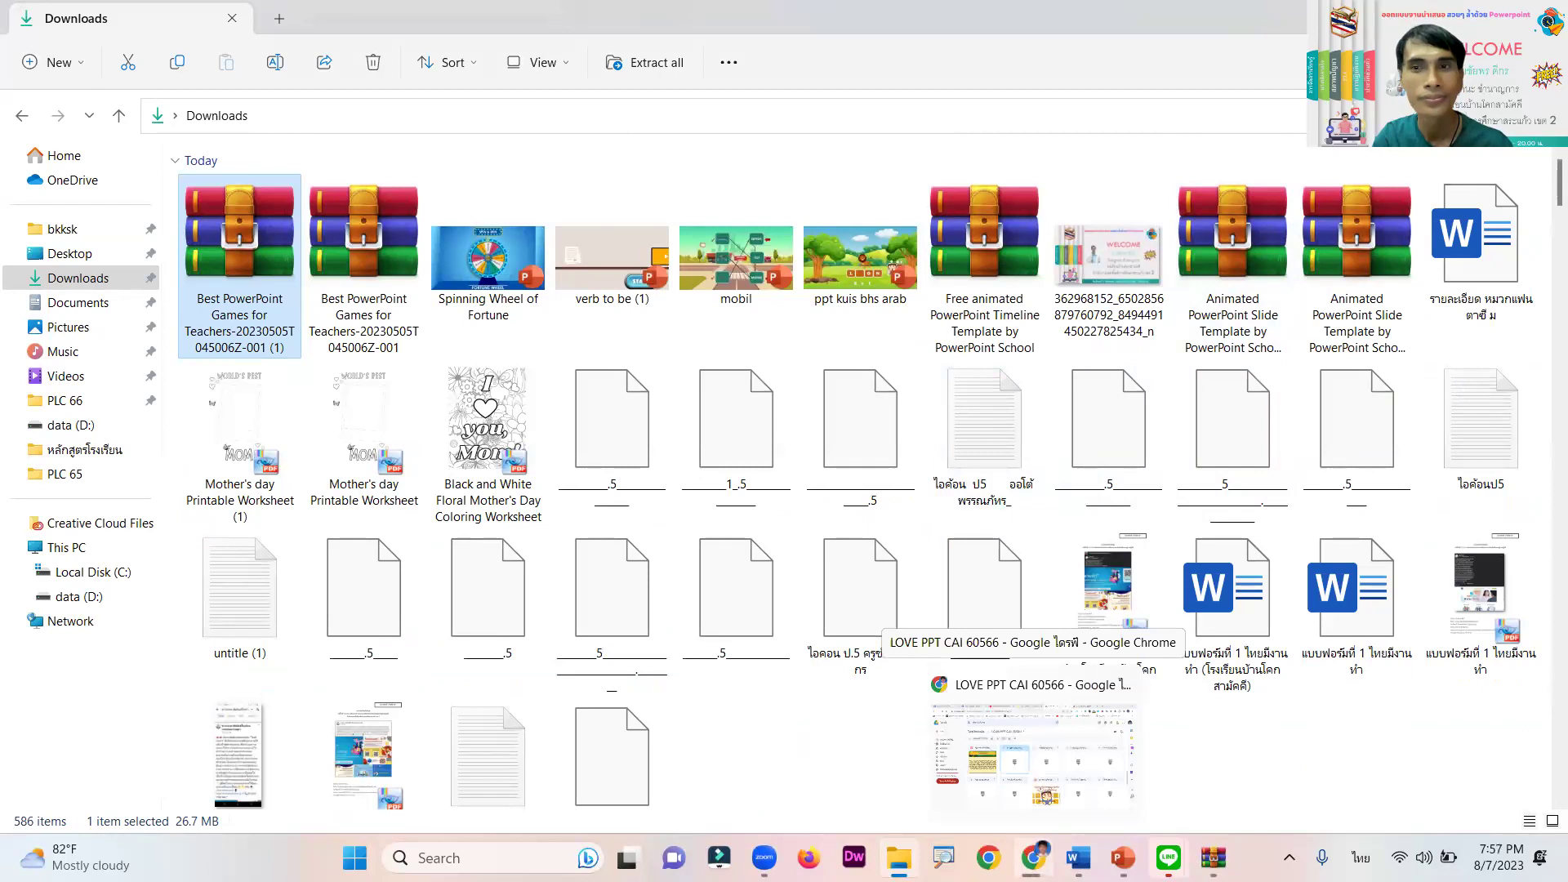
{"action": "left_click", "coordinate": [1033, 743]}
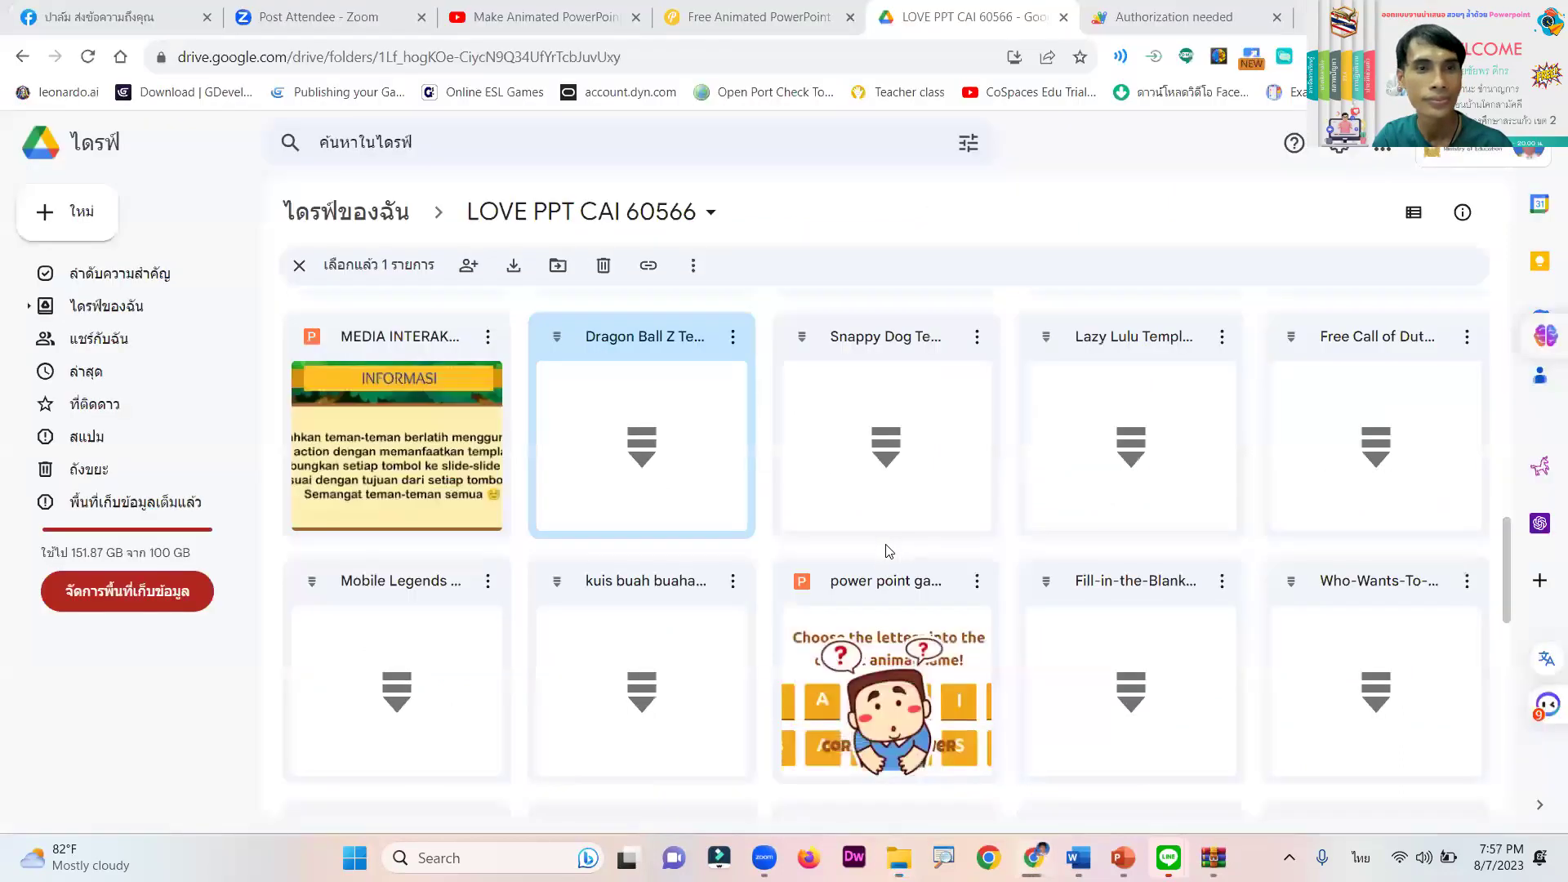
Download the Dragon Ball Z Template zip file again, accepting the download without a virus scan
{"action": "left_click", "coordinate": [733, 338]}
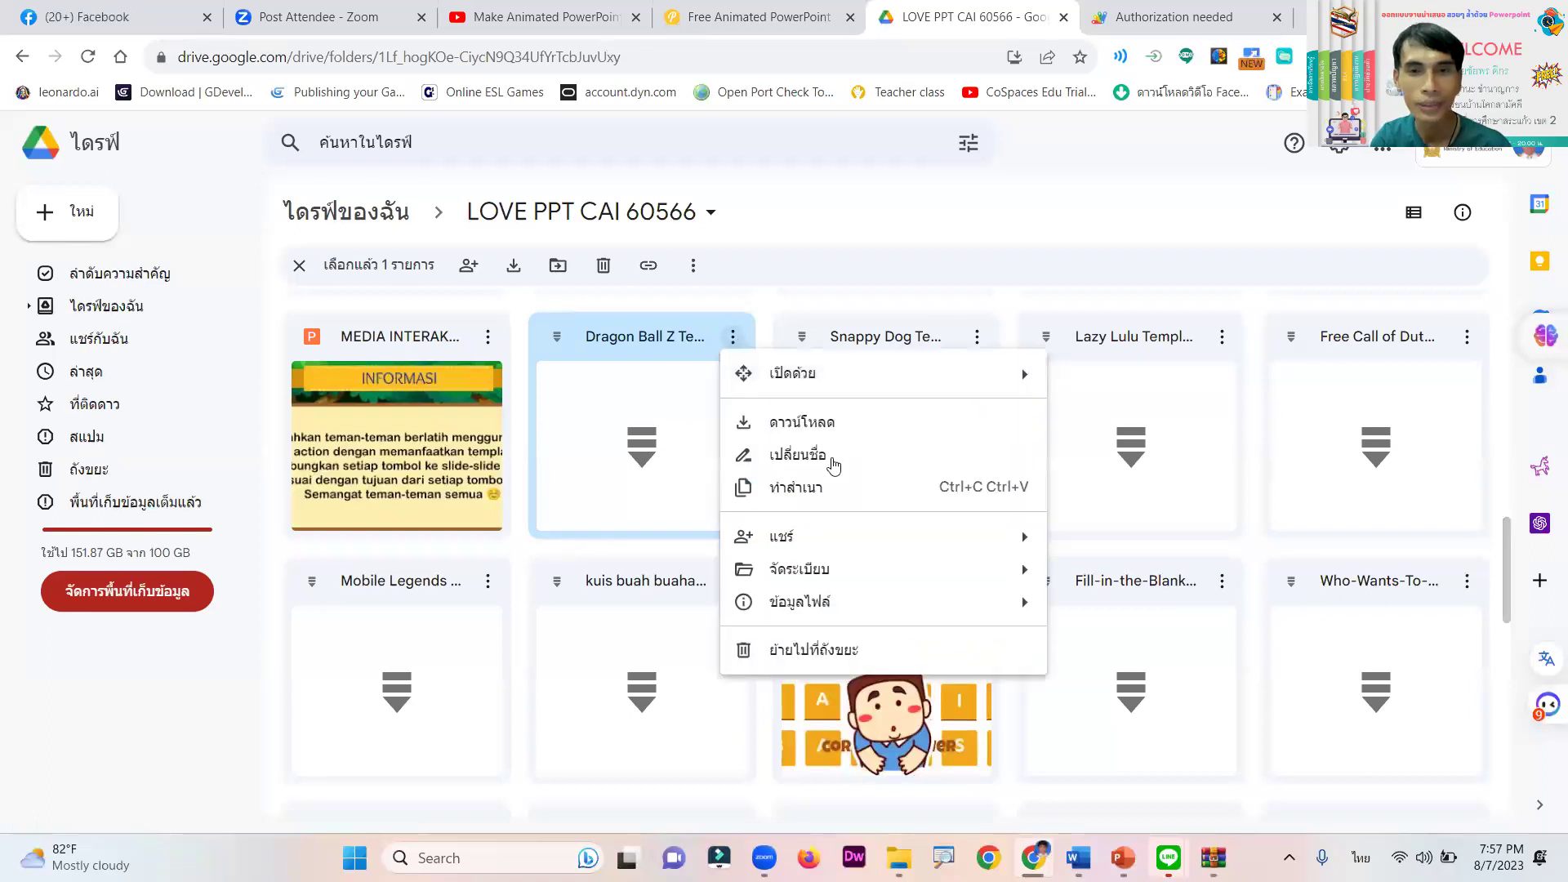
{"action": "left_click", "coordinate": [833, 428]}
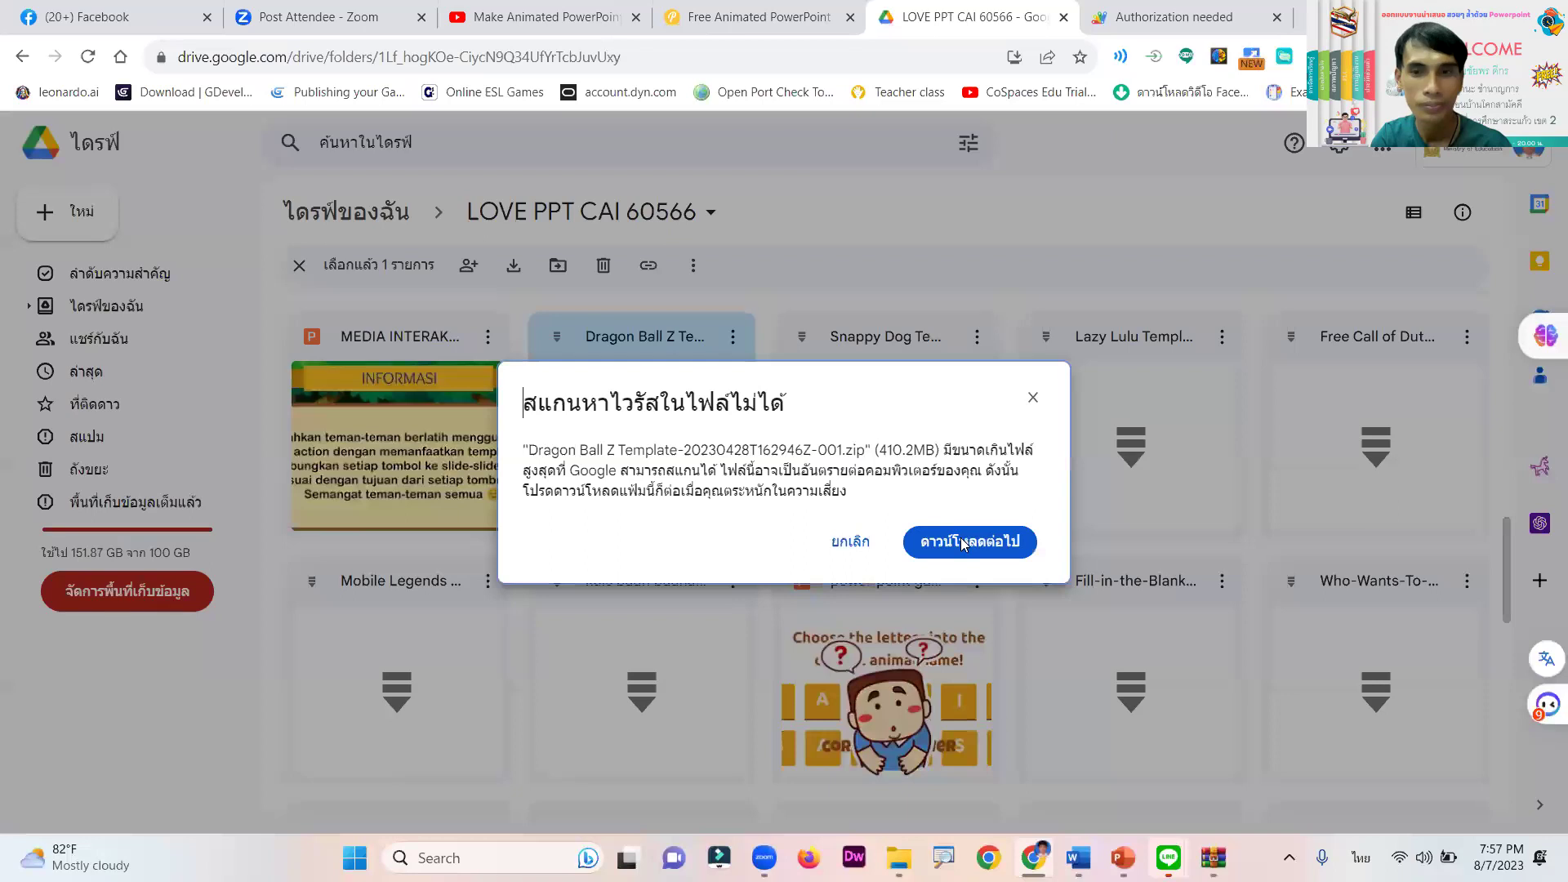
{"action": "left_click", "coordinate": [962, 545]}
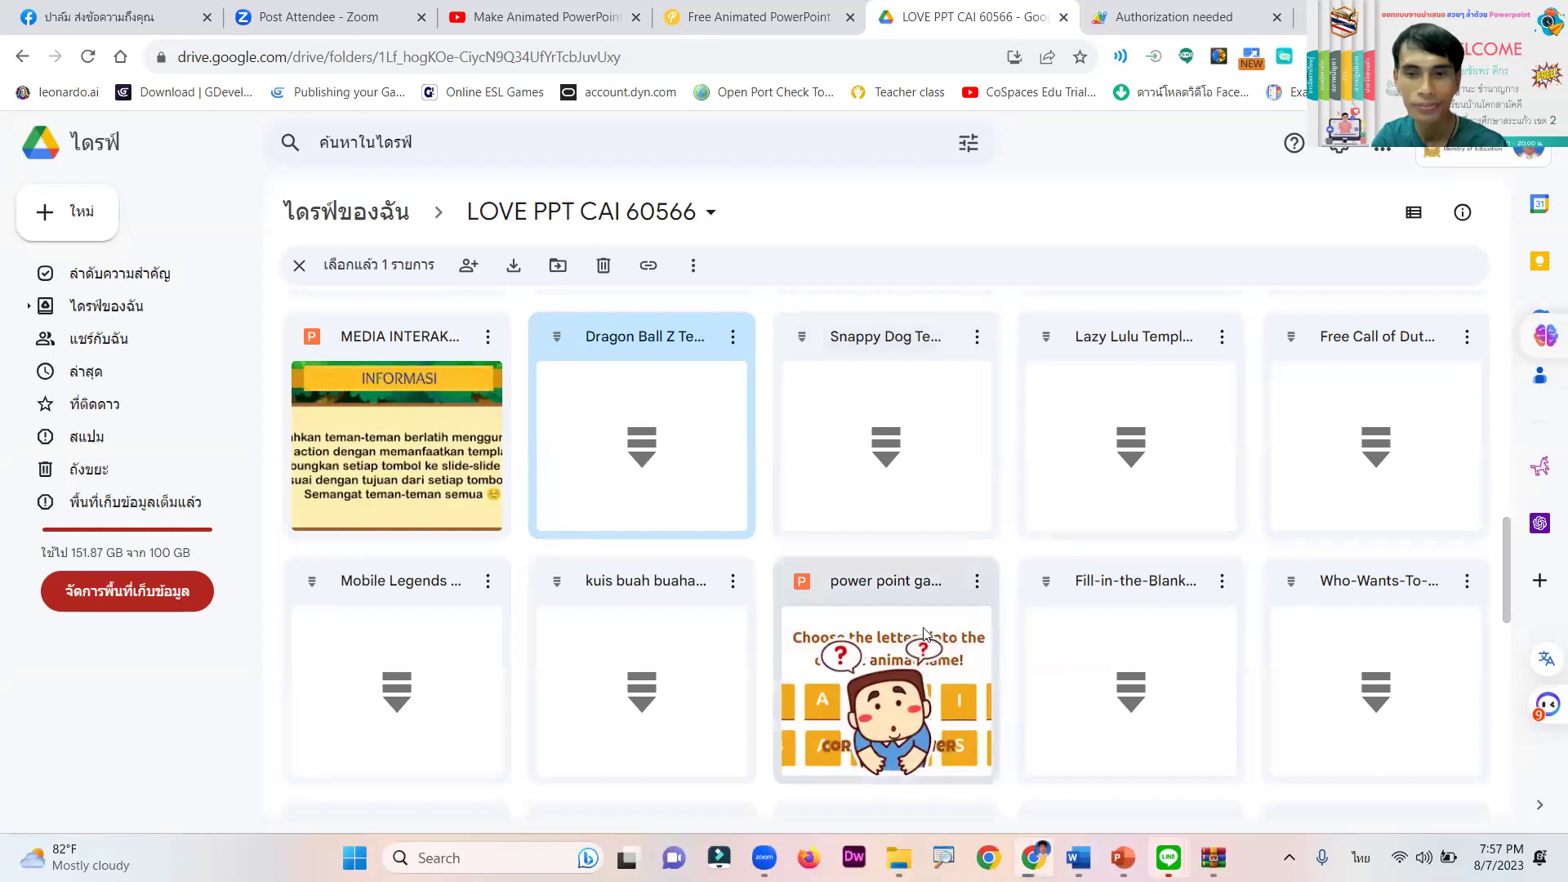
Switch to File Explorer, reload the Downloads folder and open the Dragon Ball Z Template-20230428T162946Z-001 archive
{"action": "mouse_move", "coordinate": [898, 857]}
{"action": "left_click", "coordinate": [909, 780]}
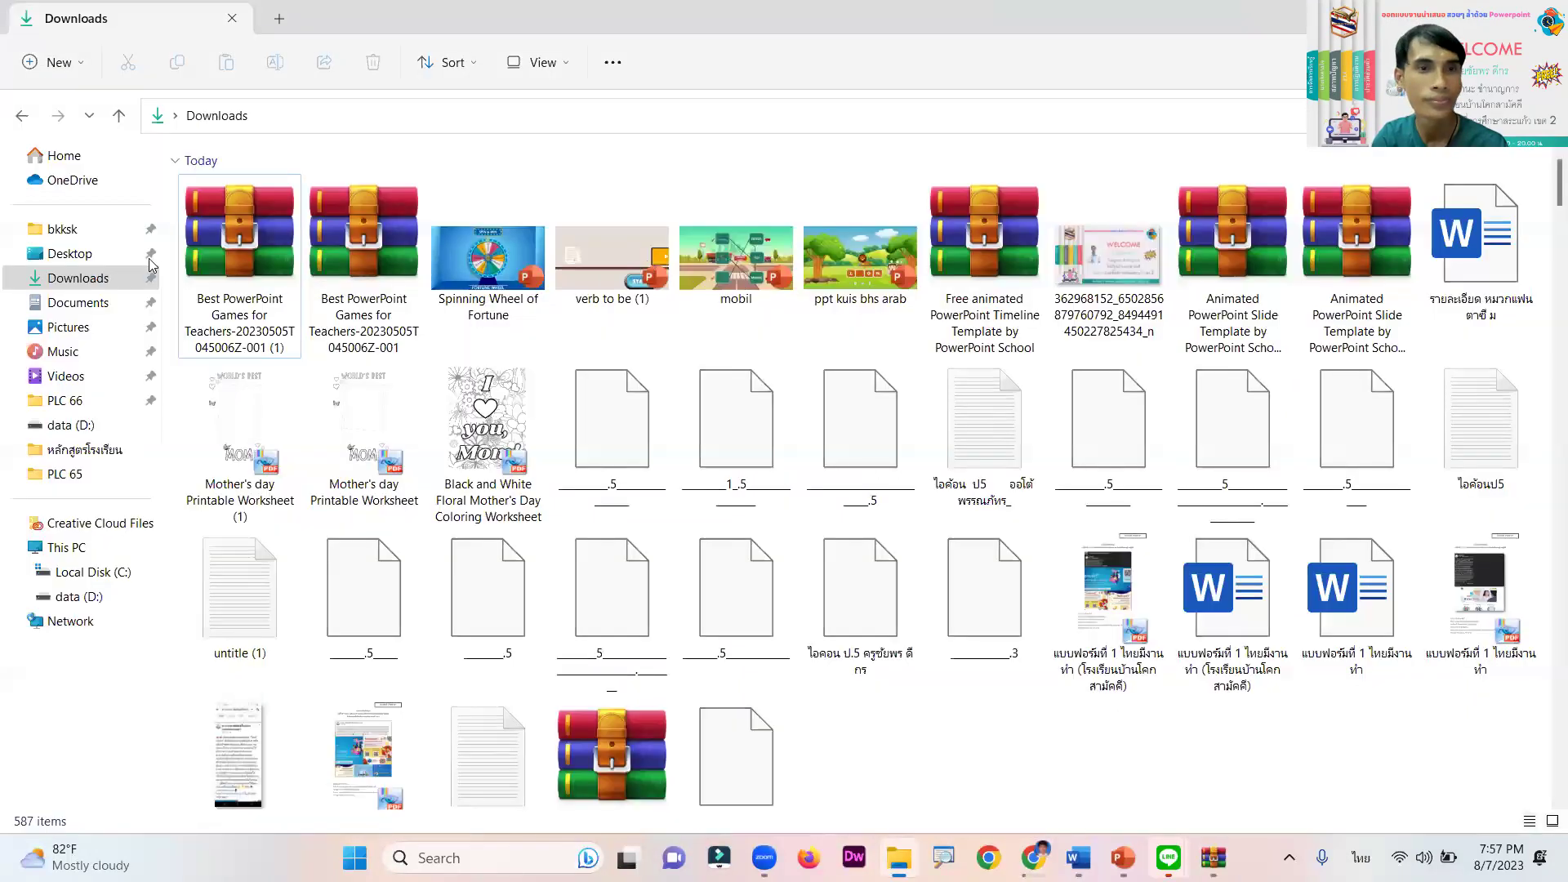
{"action": "left_click", "coordinate": [85, 285]}
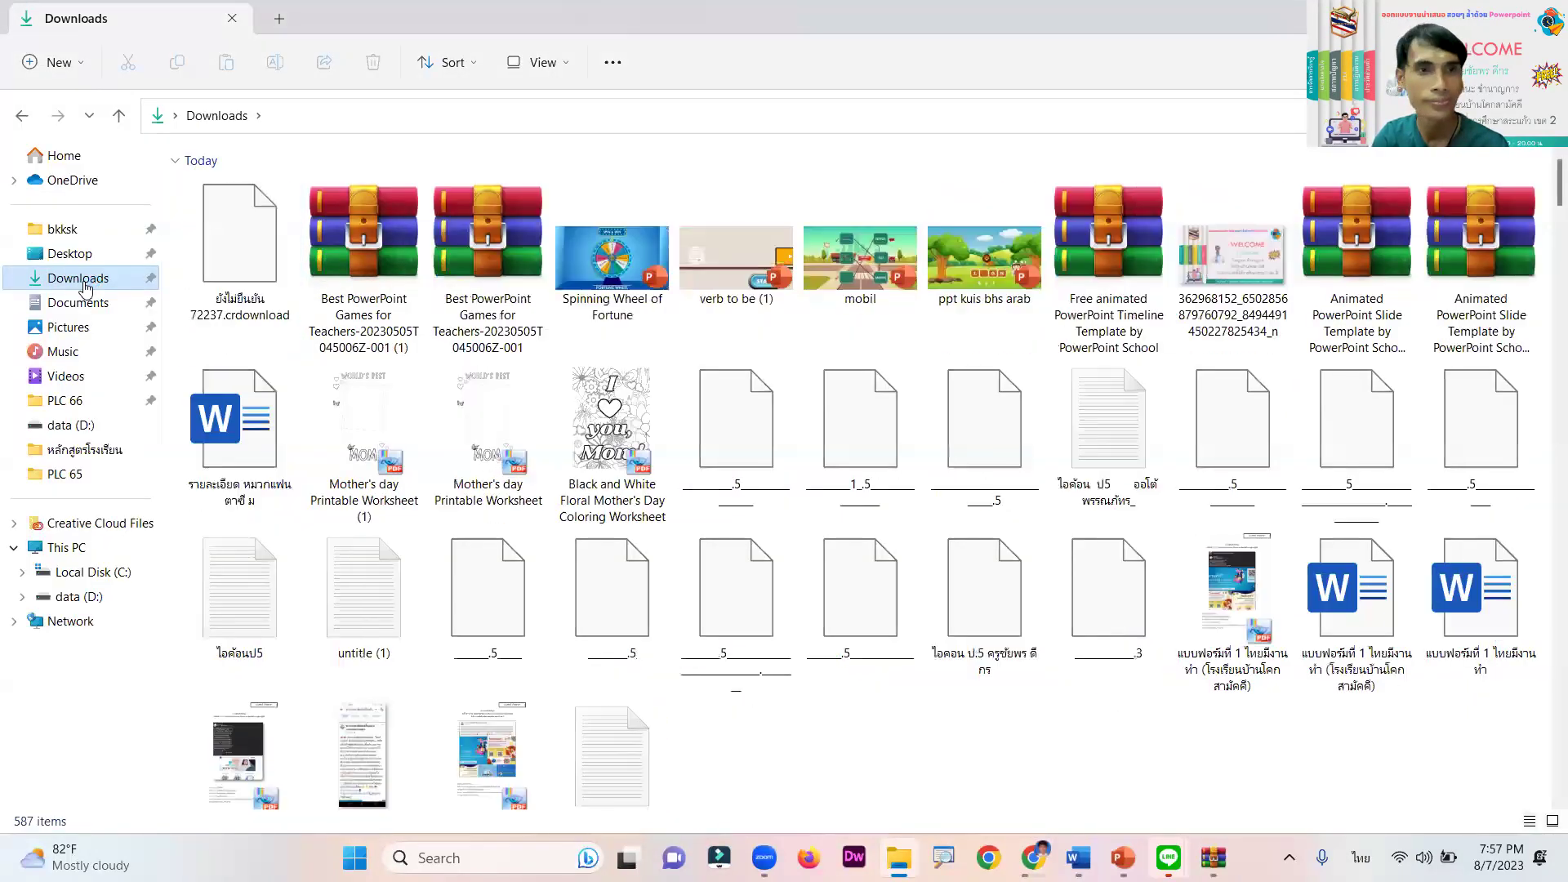
{"action": "left_click", "coordinate": [244, 275]}
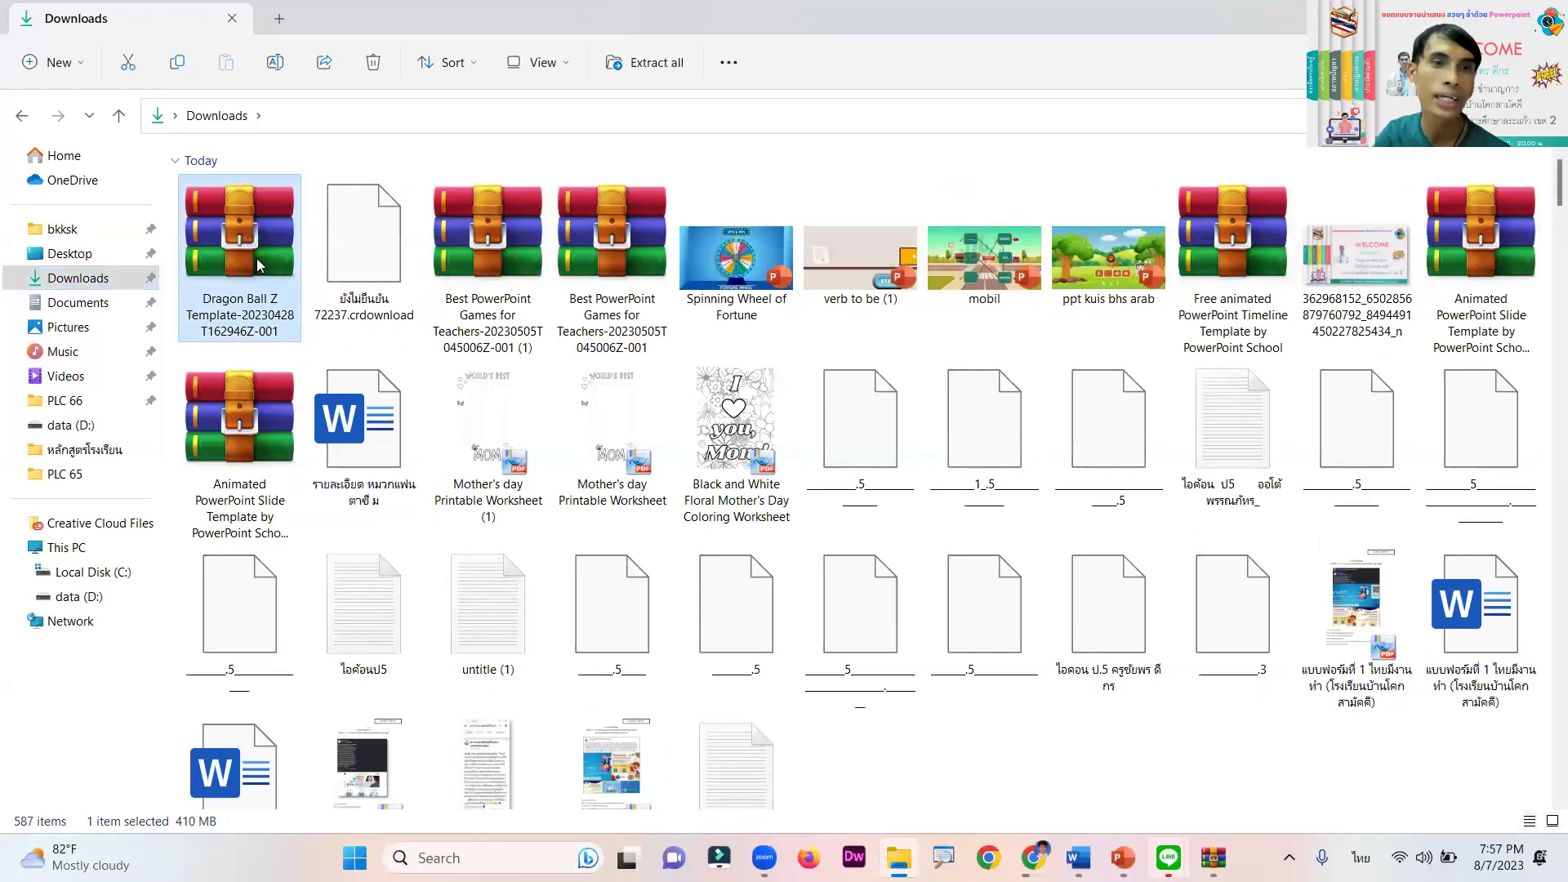
{"action": "double_click", "coordinate": [257, 261]}
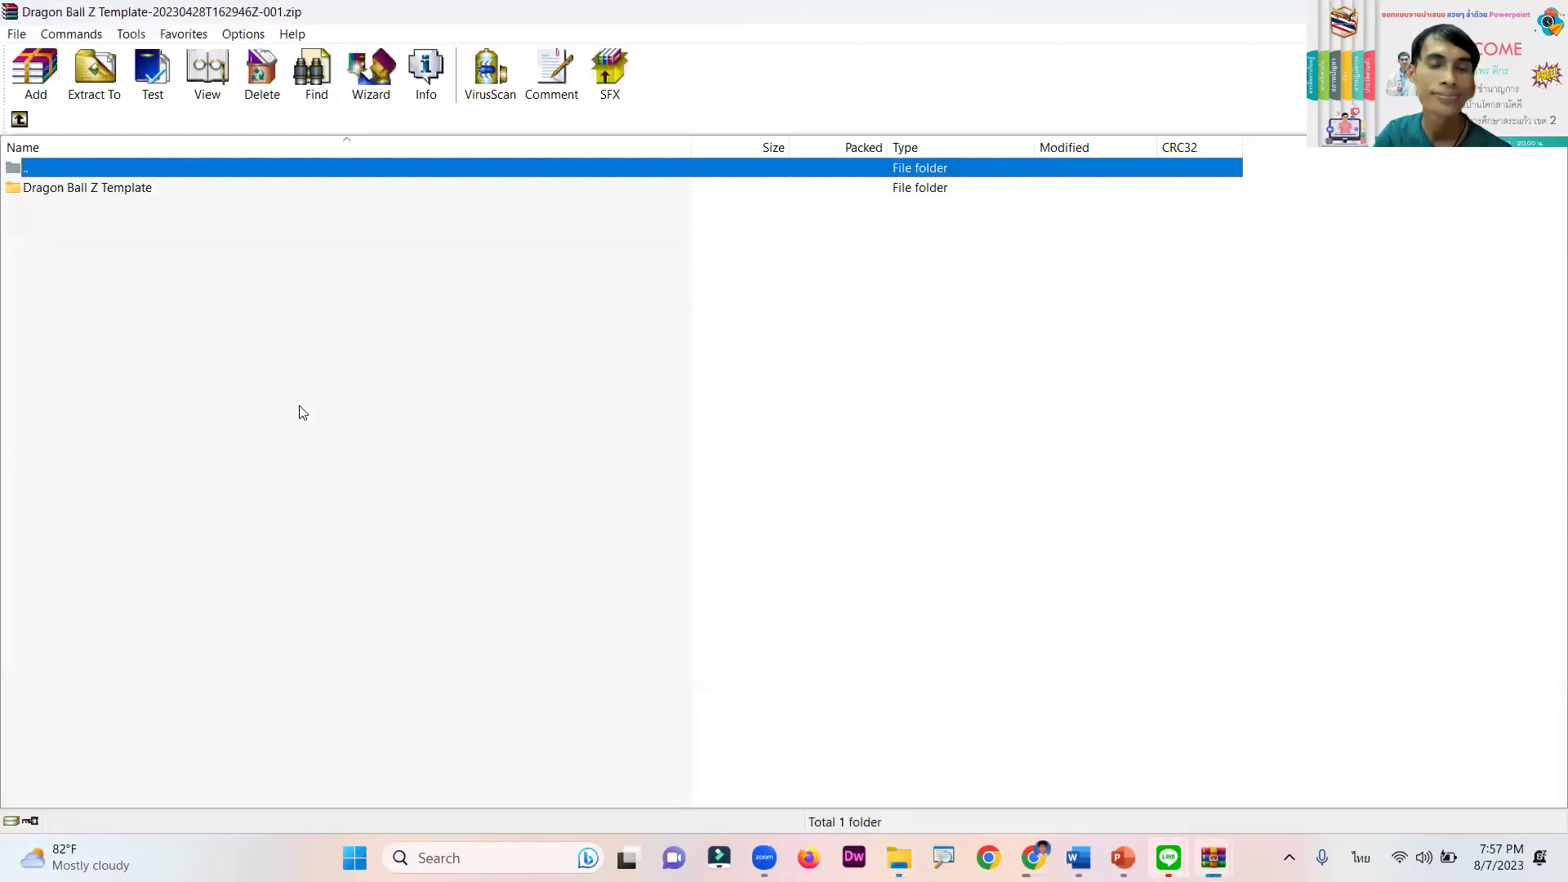
Look into the DBZ Fonts folder inside Dragon Ball Z Template and open New Dragon Ball Template.pptx from the archive
{"action": "double_click", "coordinate": [122, 188]}
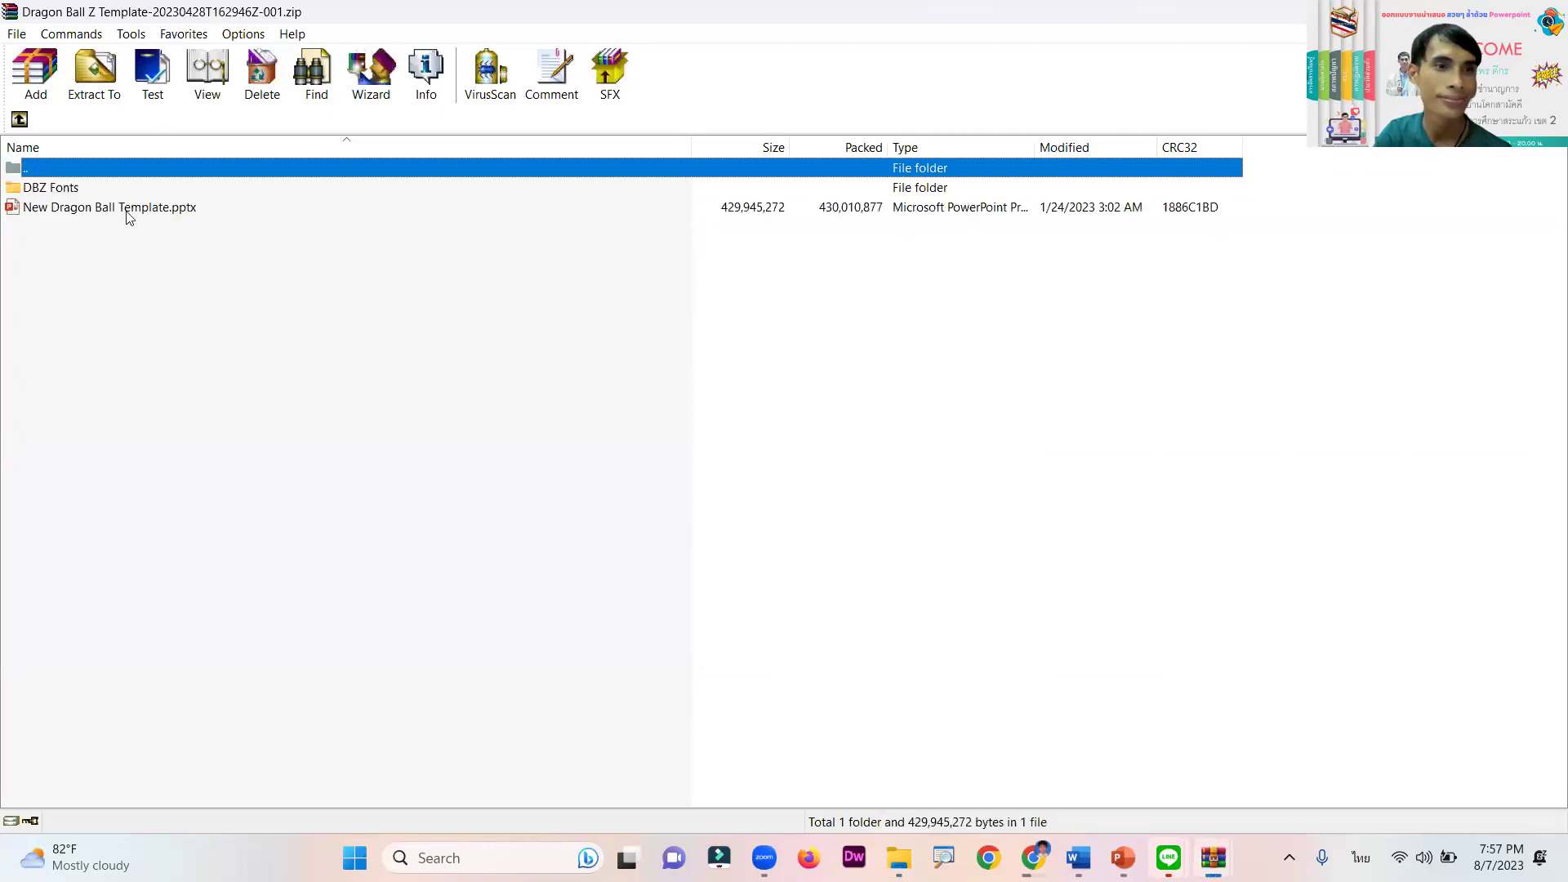
{"action": "double_click", "coordinate": [68, 194]}
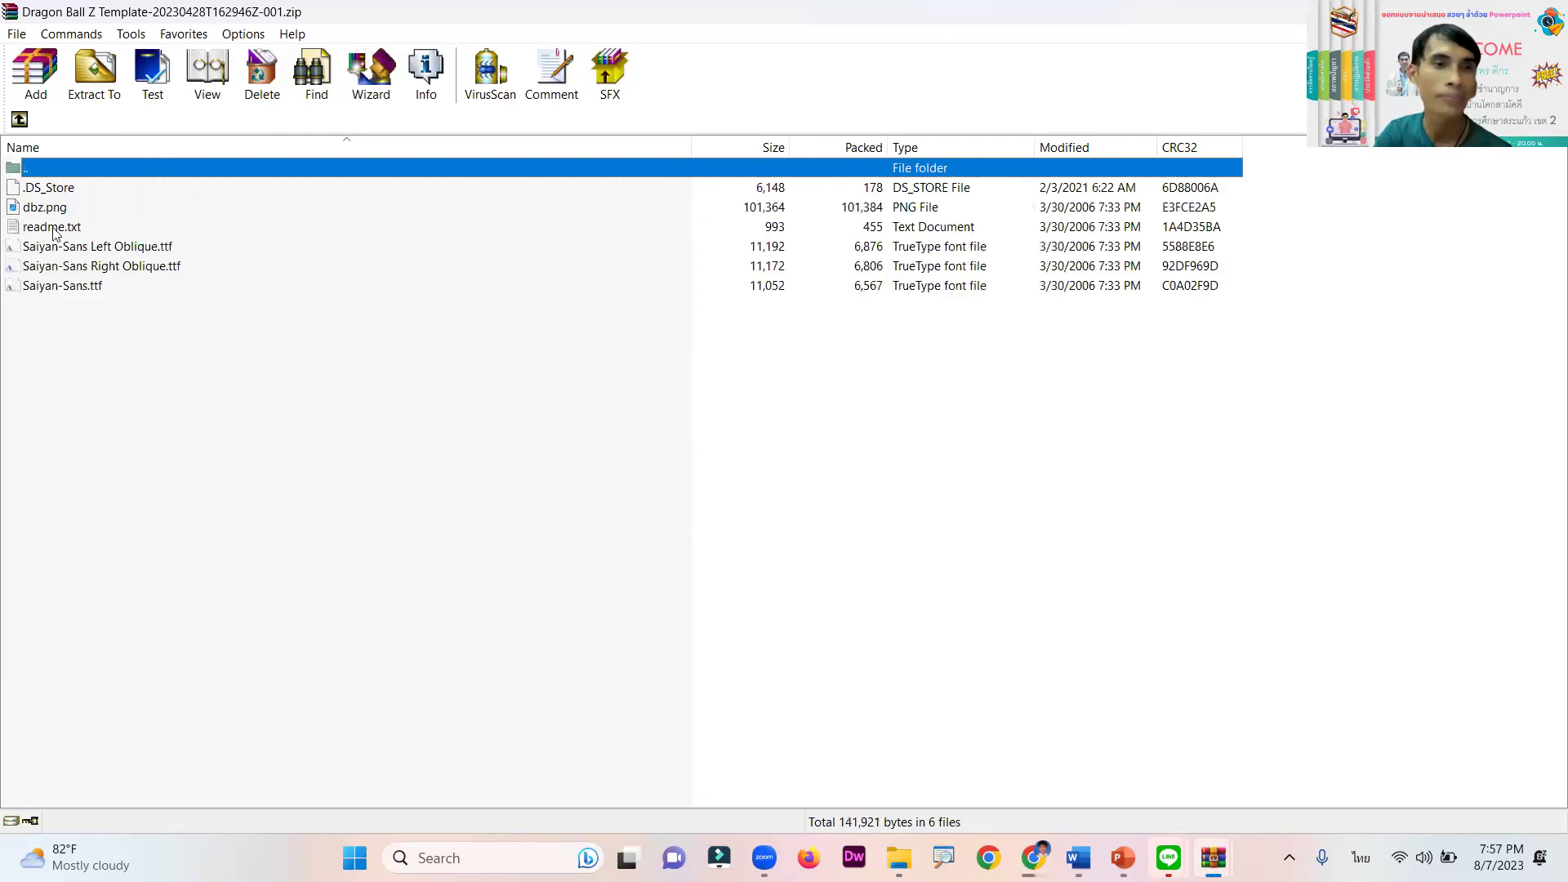
{"action": "left_click", "coordinate": [20, 120]}
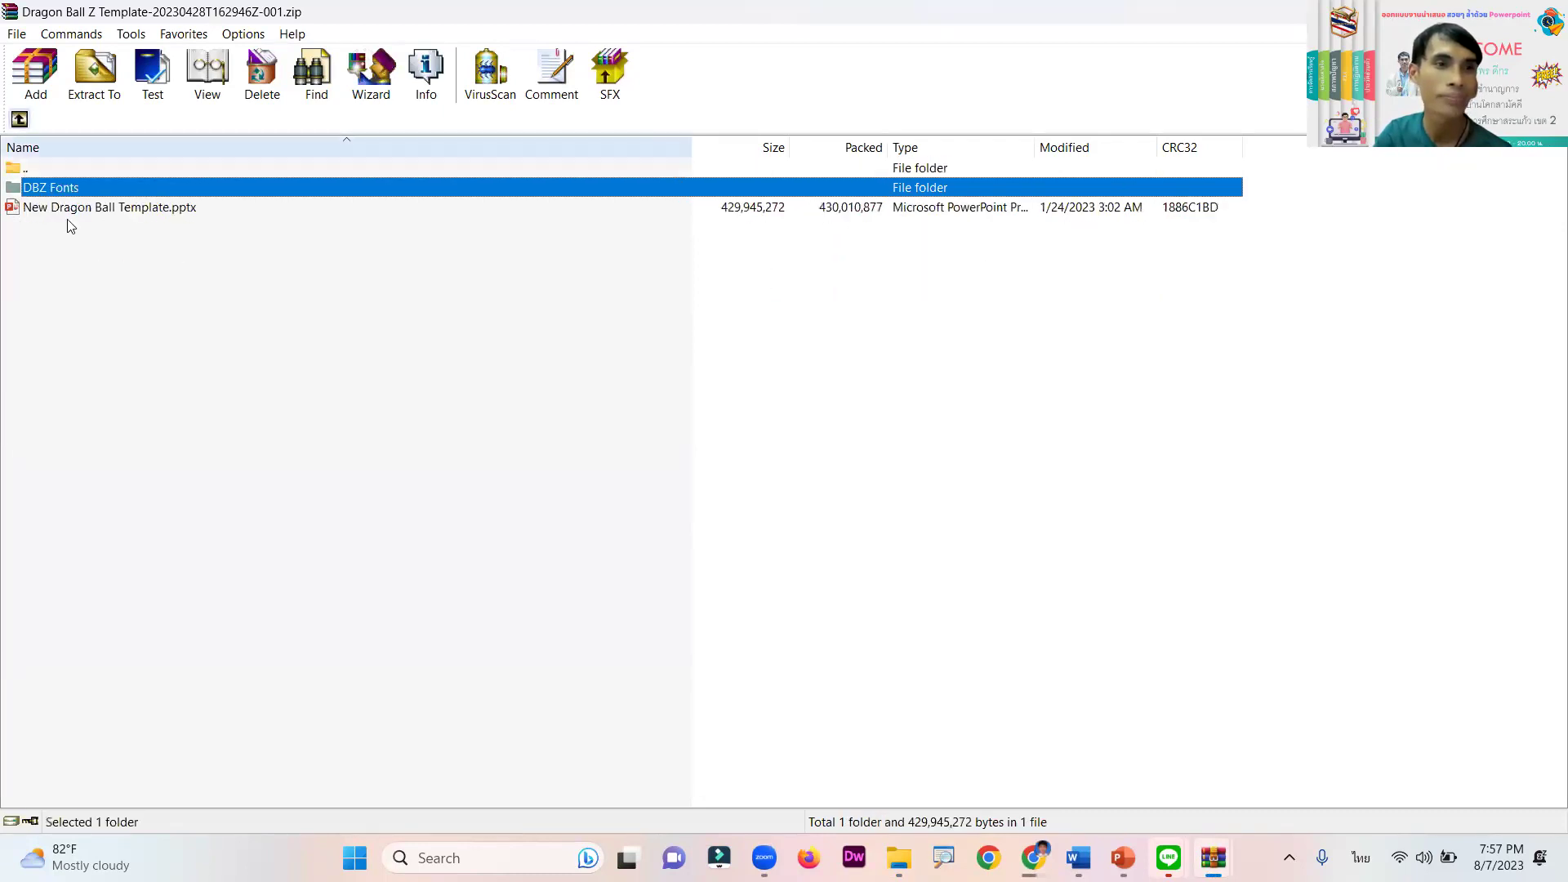
{"action": "left_click", "coordinate": [65, 211]}
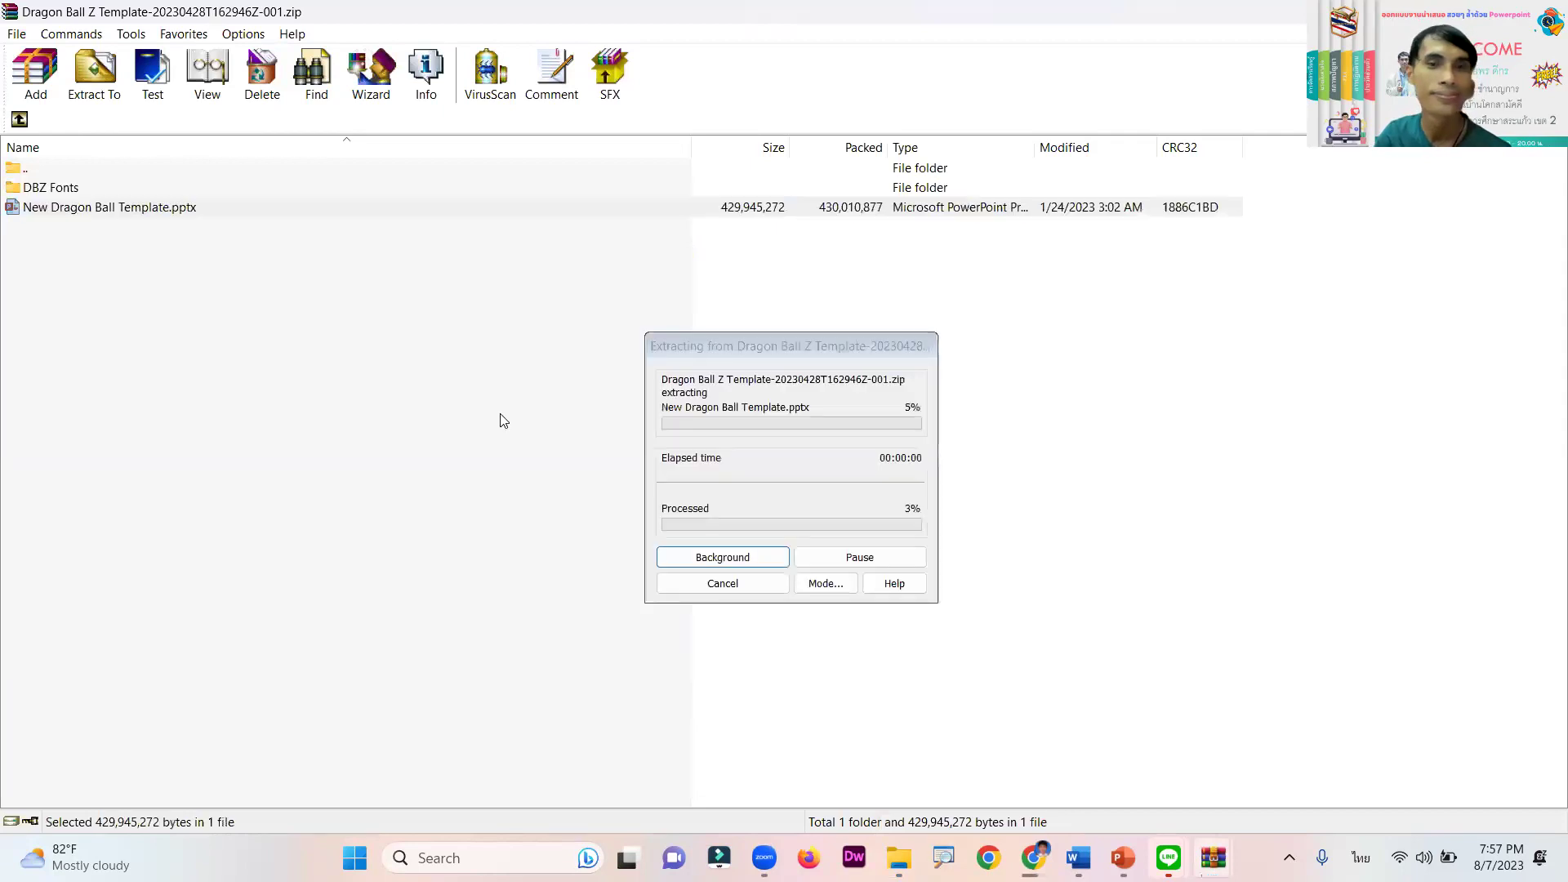